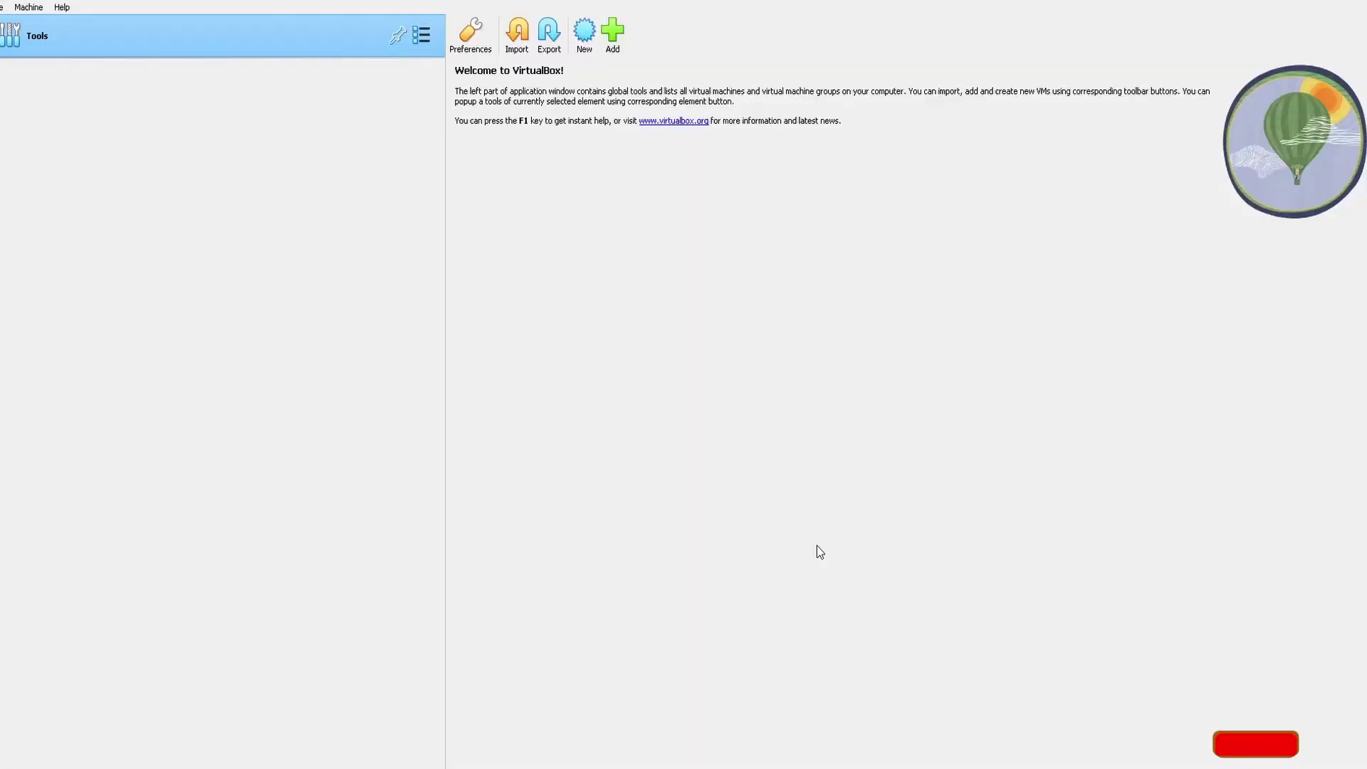
Start creating a new virtual machine and name it linux
click(586, 43)
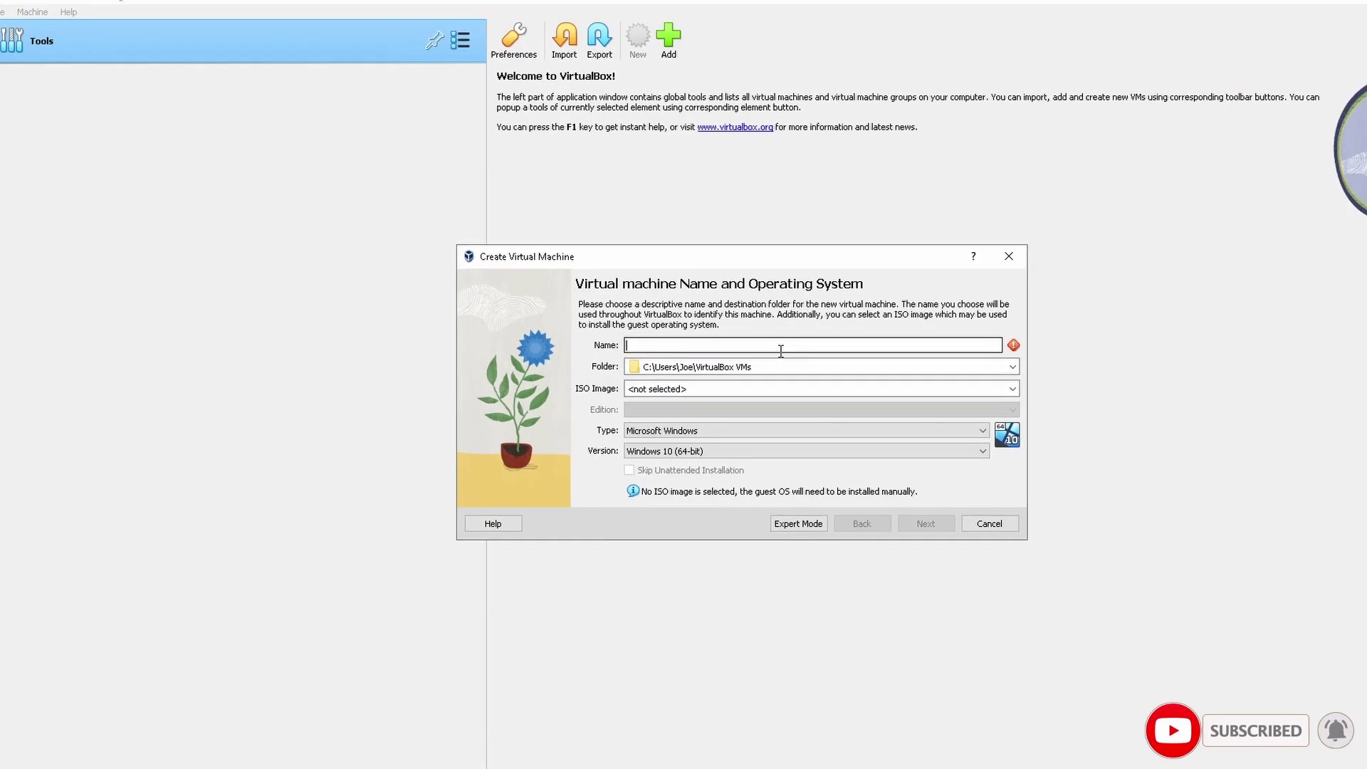
text(linux)
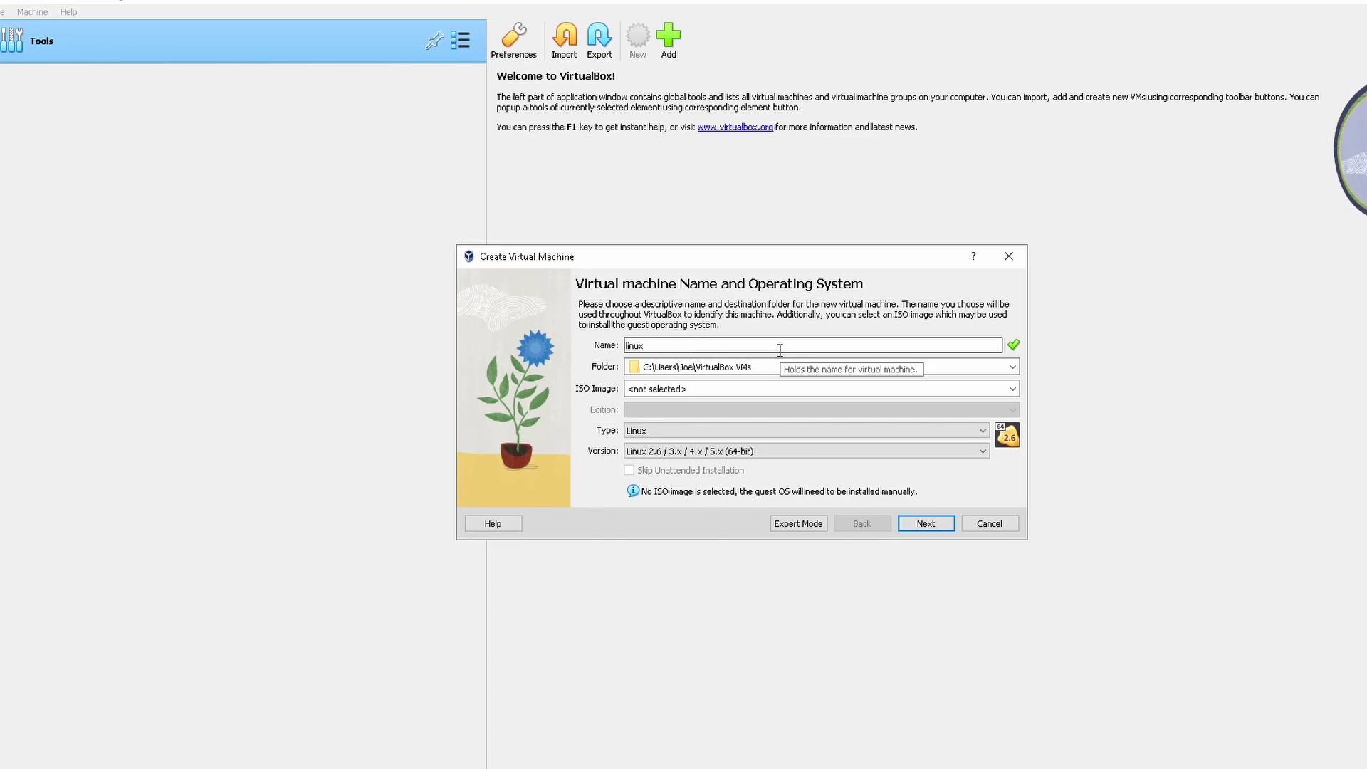
Examine the Linux distribution versions offered for the new virtual machine
click(983, 452)
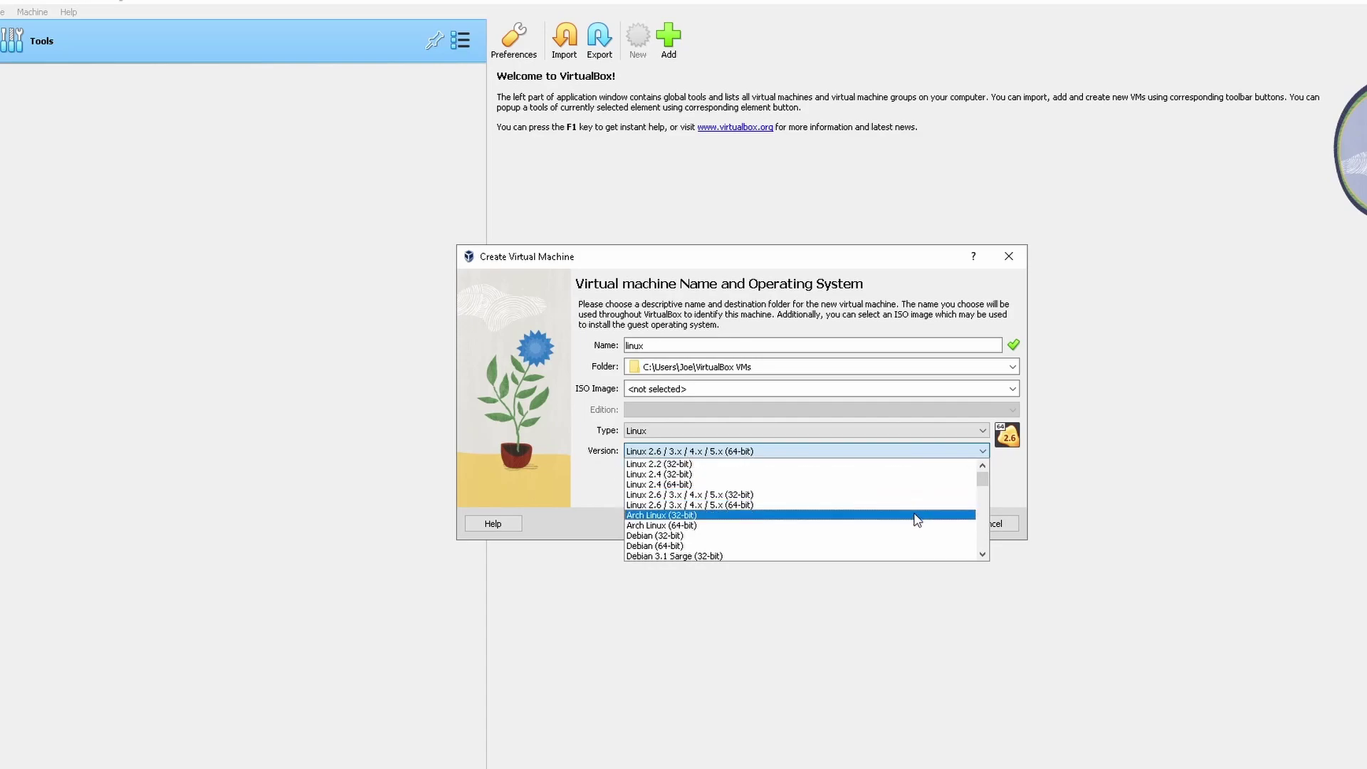
scroll(915, 537, down, 10)
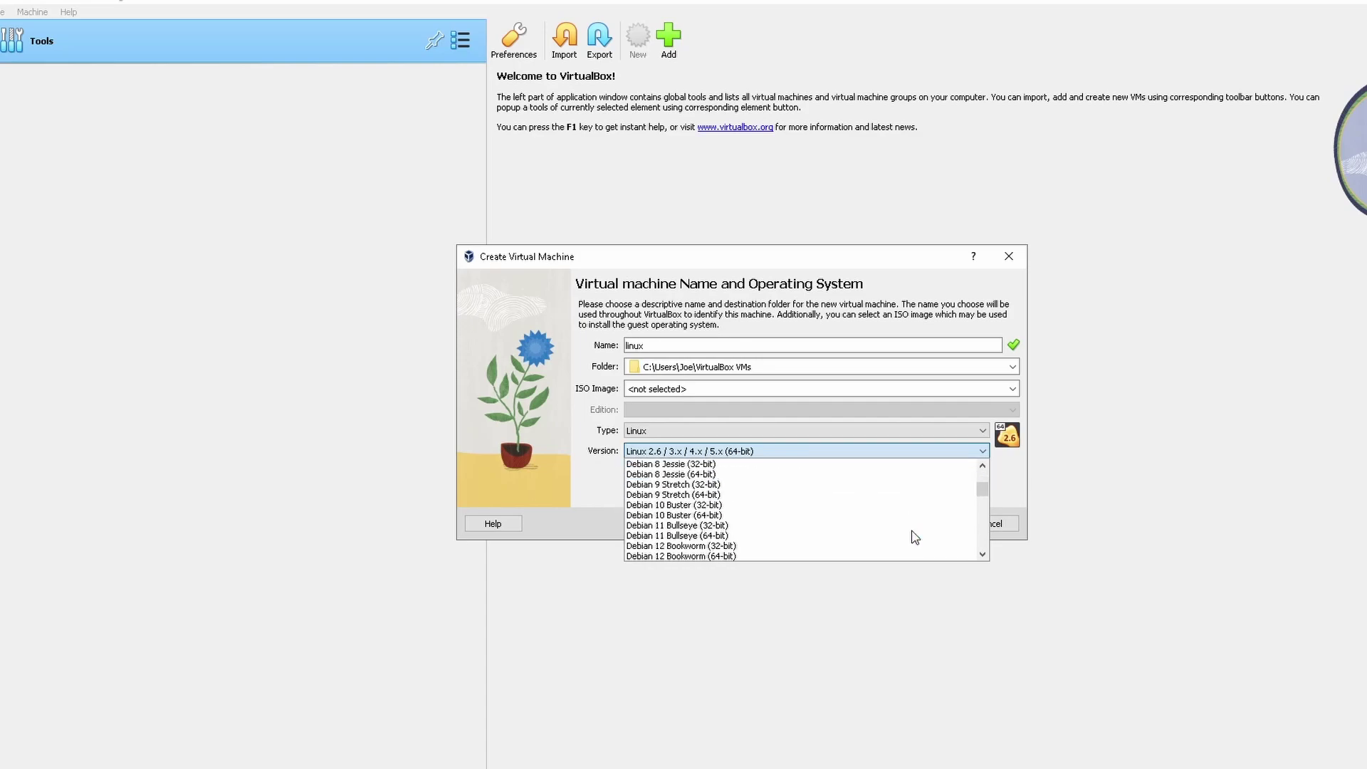
scroll(915, 538, down, 6)
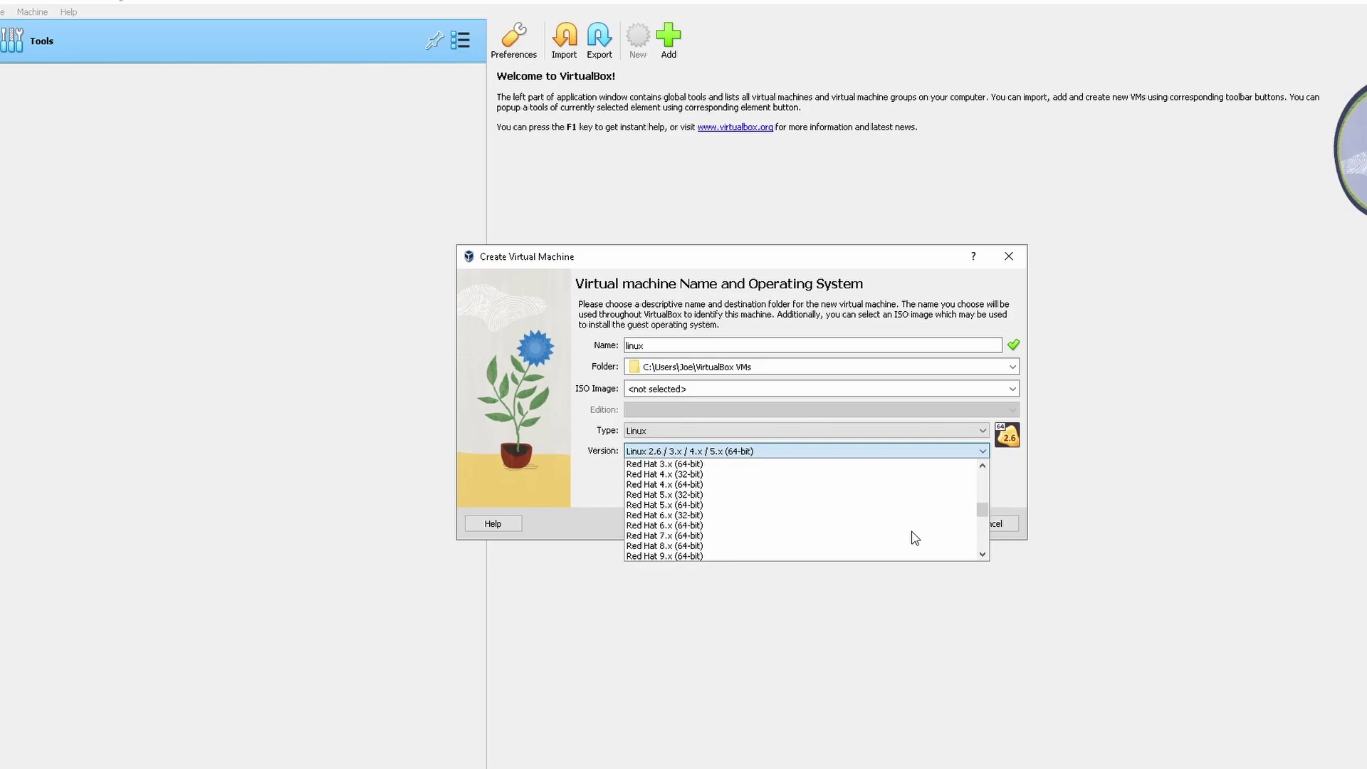
scroll(915, 537, down, 14)
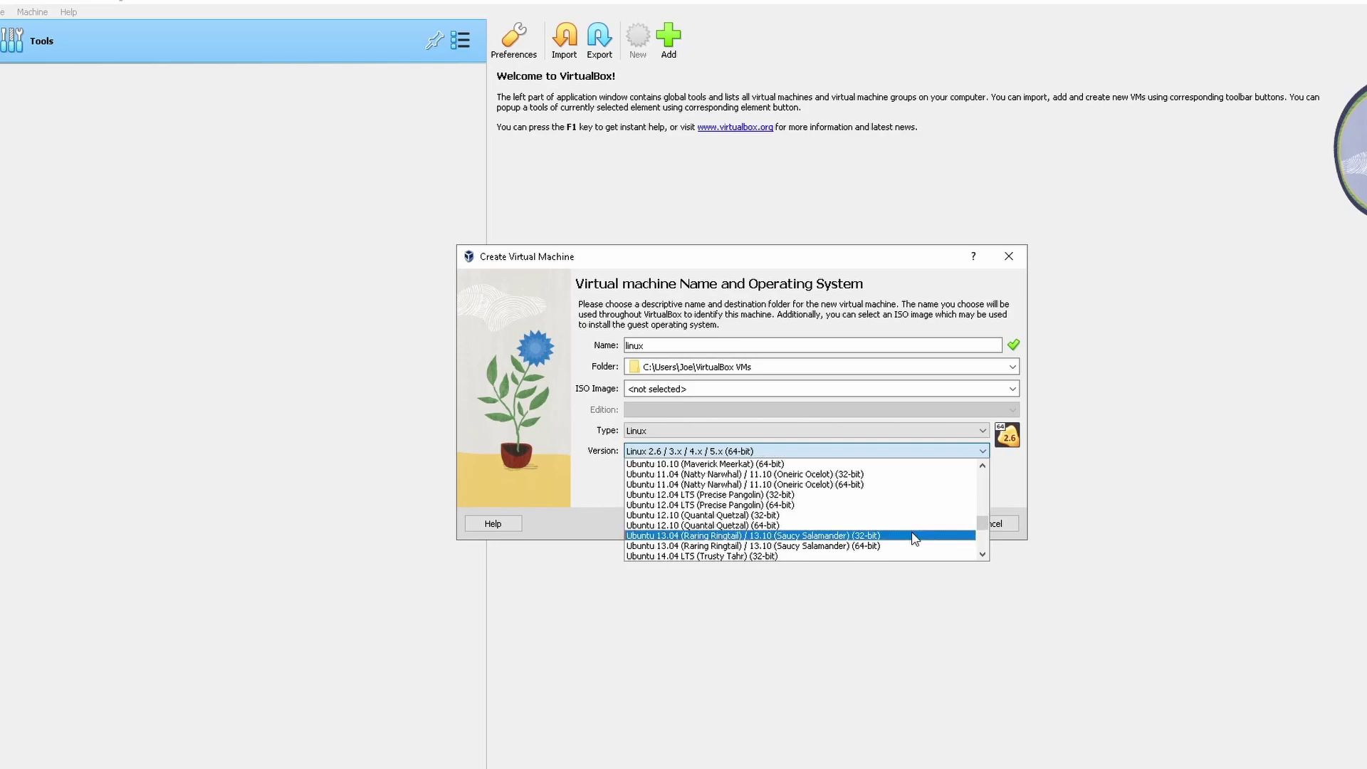
scroll(915, 537, down, 4)
scroll(915, 538, up, 3)
scroll(915, 537, up, 11)
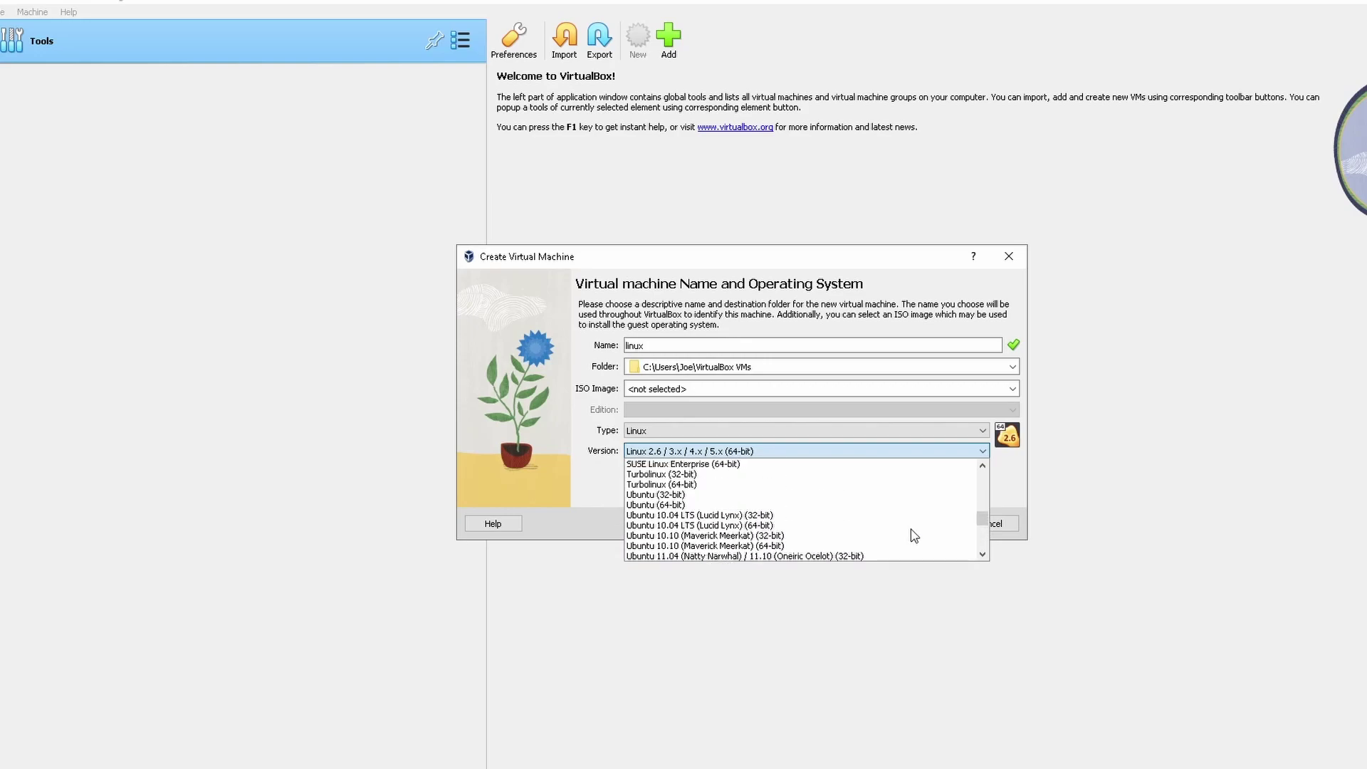
scroll(915, 538, up, 5)
scroll(915, 536, down, 2)
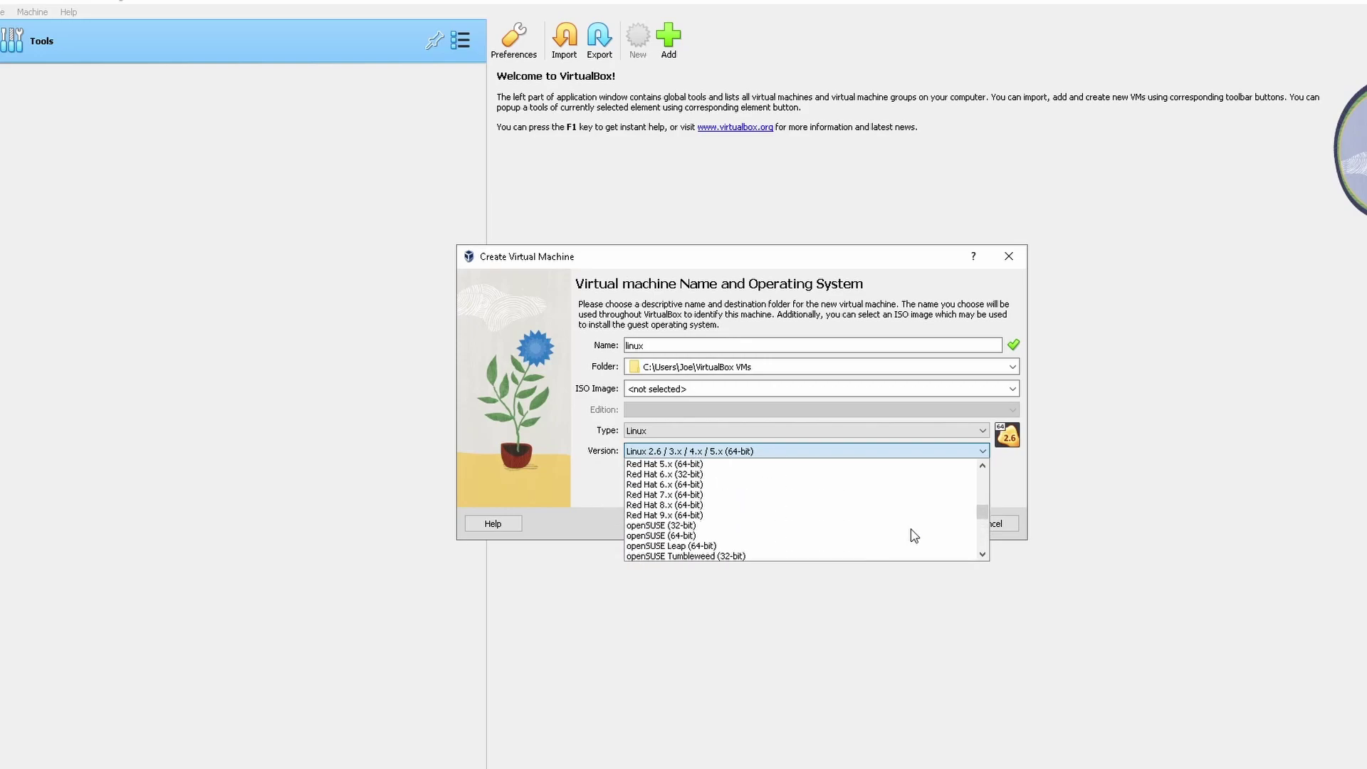
scroll(915, 536, up, 2)
scroll(915, 537, up, 5)
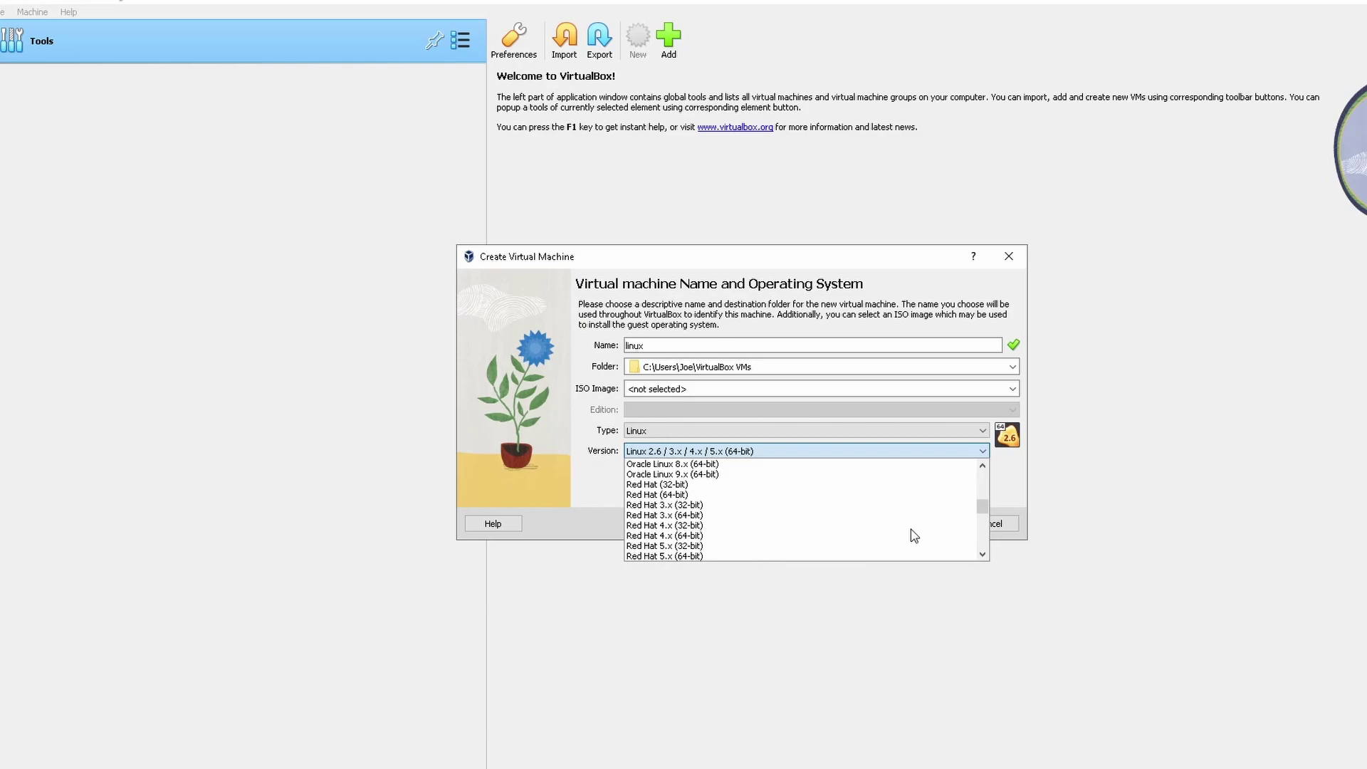
scroll(914, 530, up, 3)
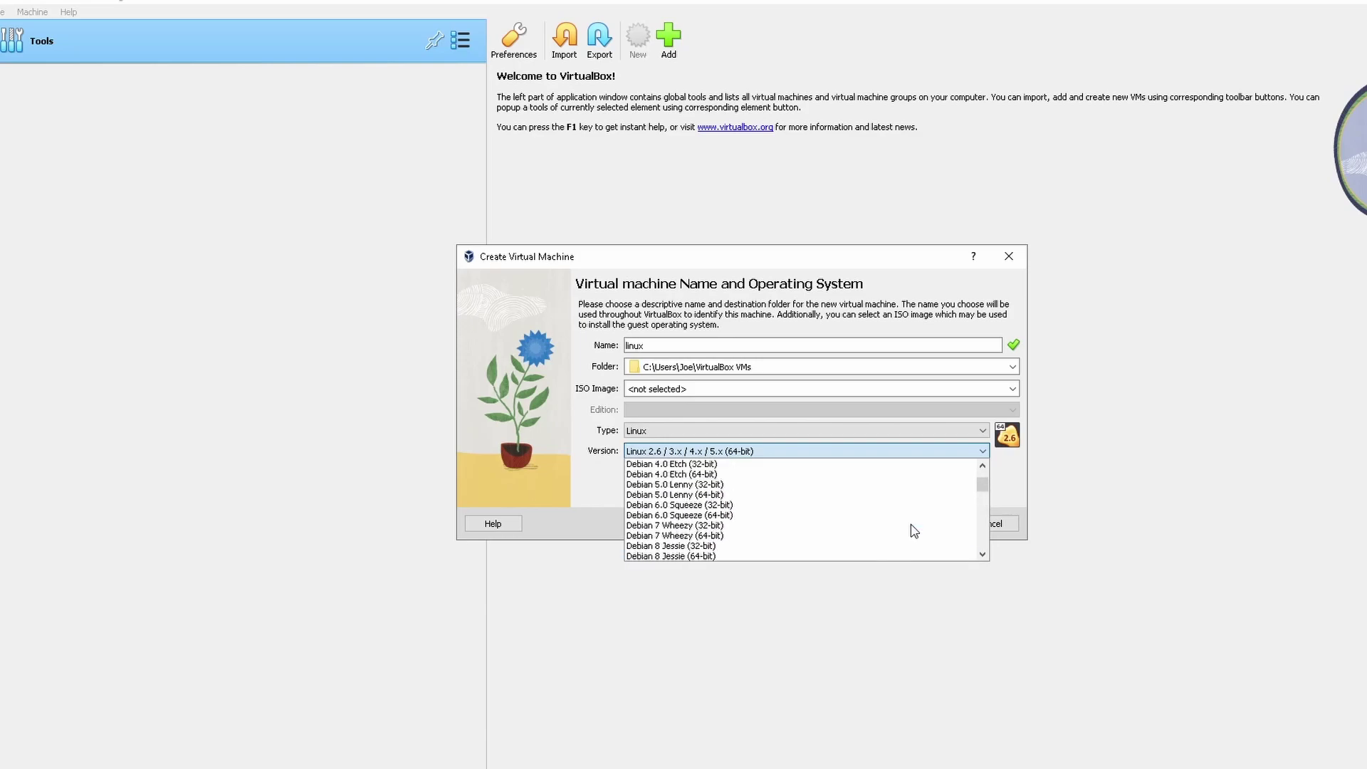
Rename the virtual machine as windows and look through the available Windows versions
click(590, 356)
text(windows)
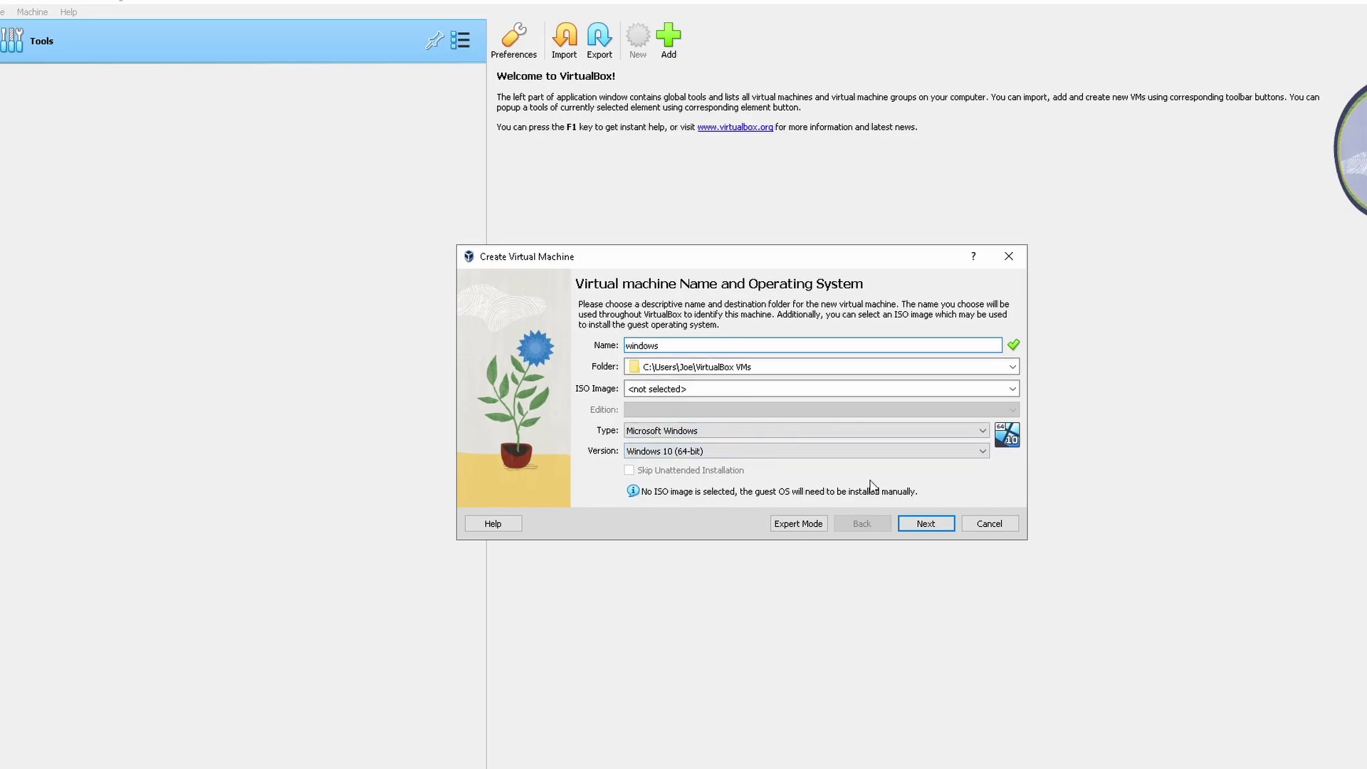
click(984, 453)
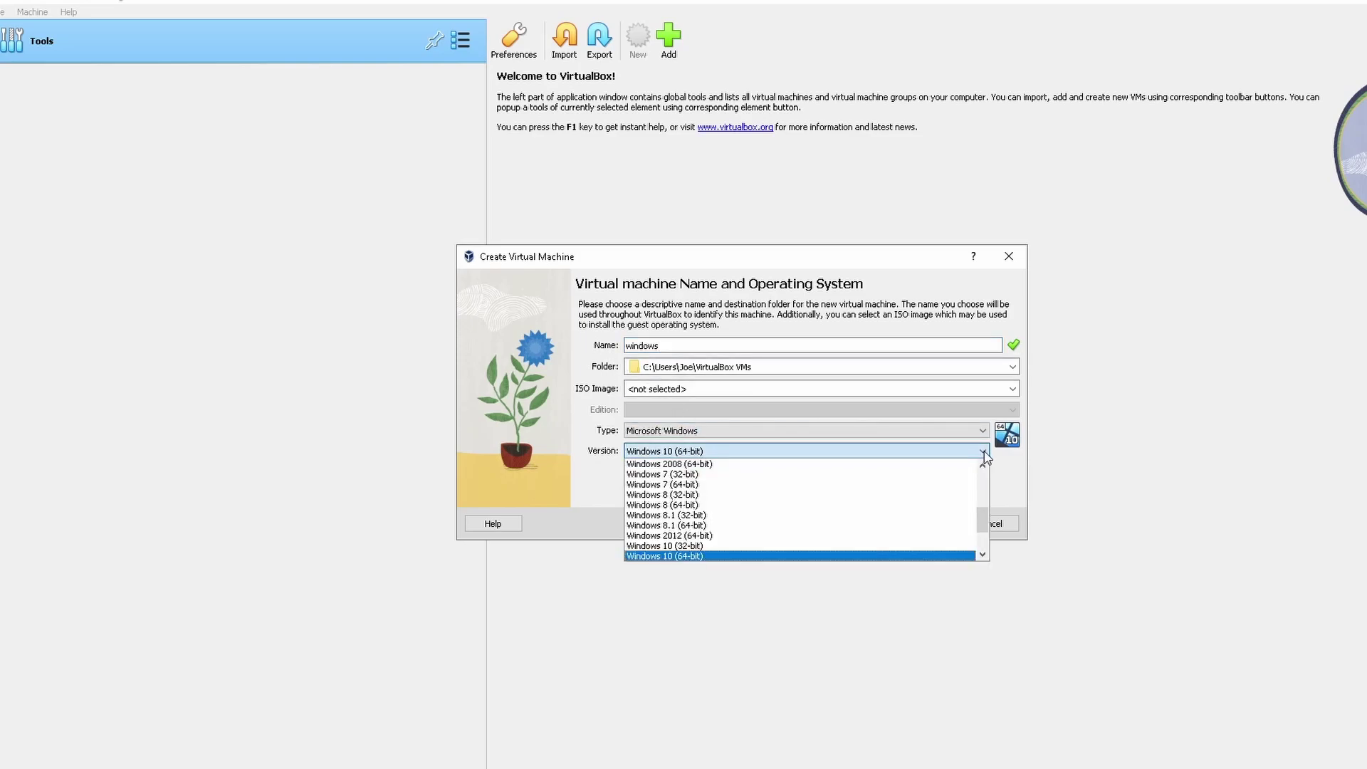
scroll(902, 559, down, 2)
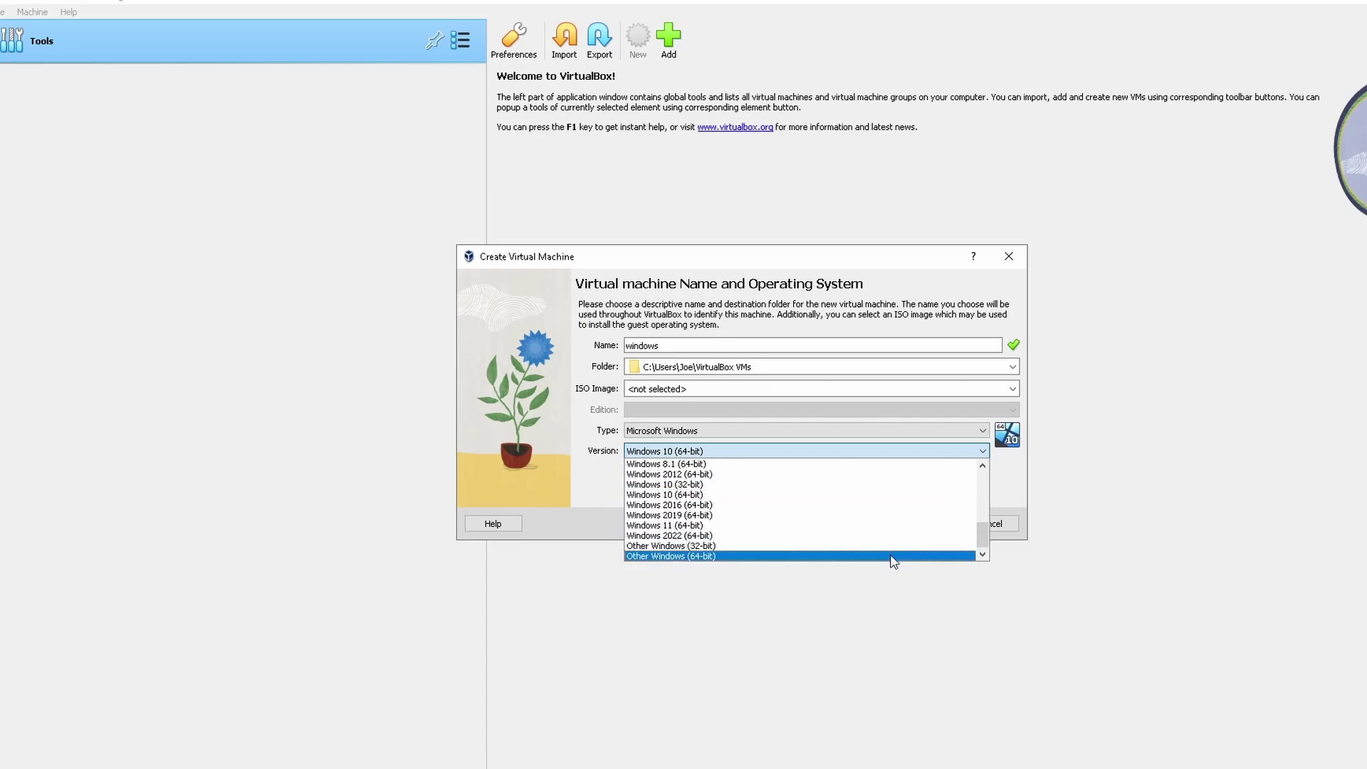
scroll(893, 561, up, 7)
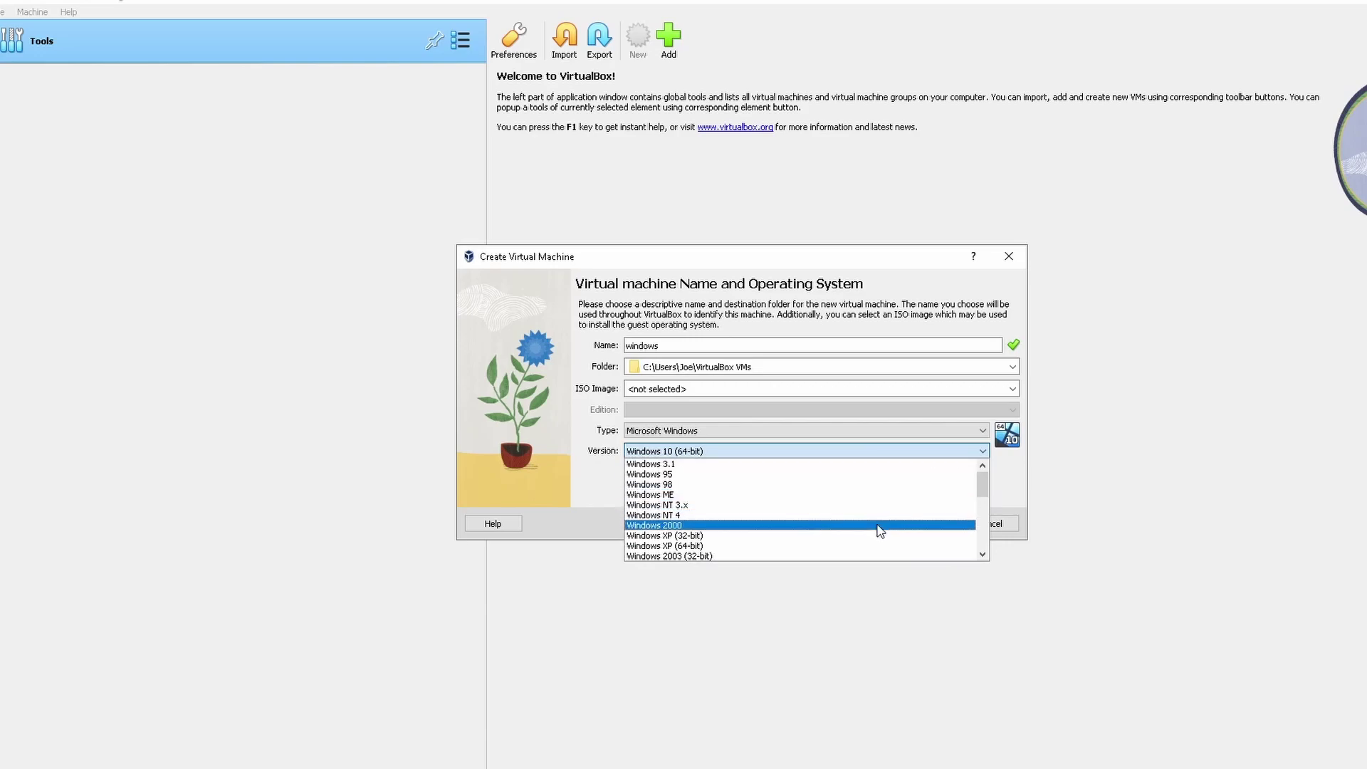
scroll(881, 530, down, 4)
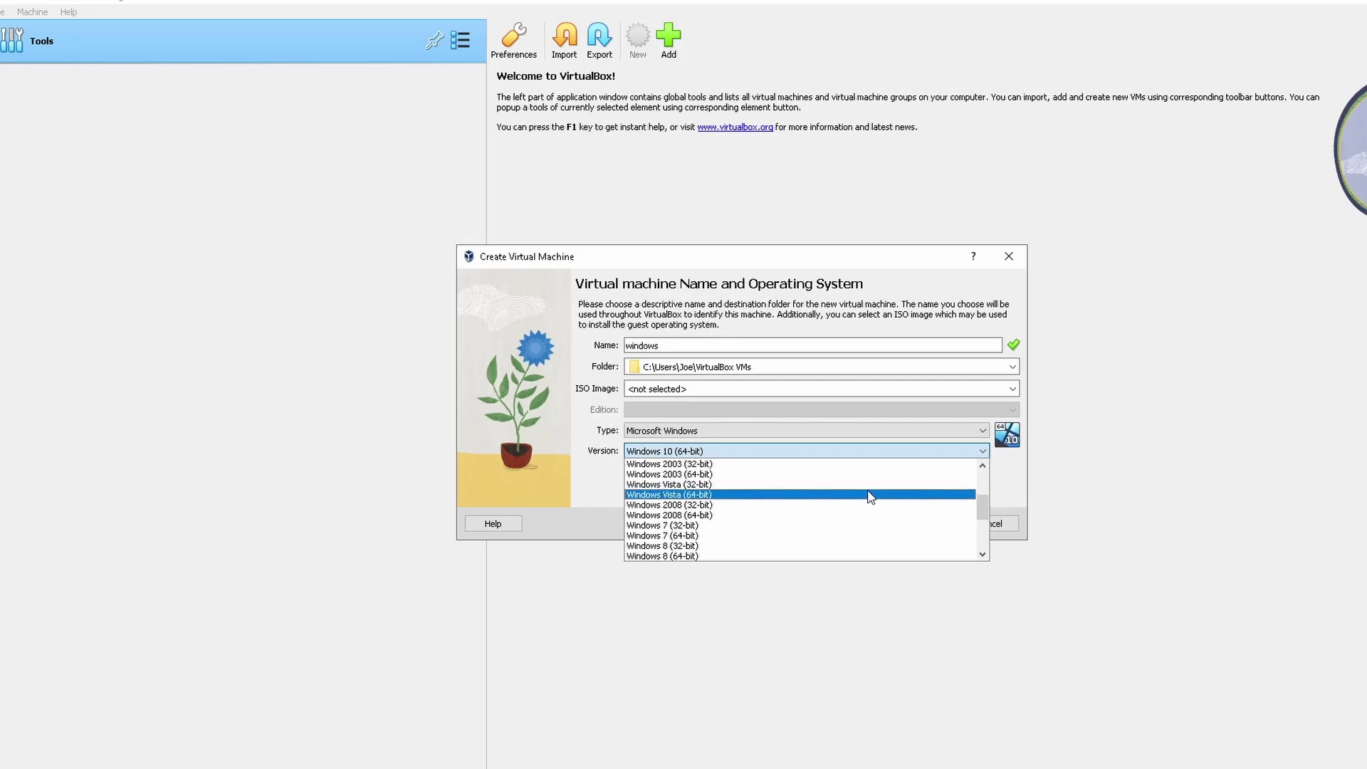
scroll(867, 520, down, 3)
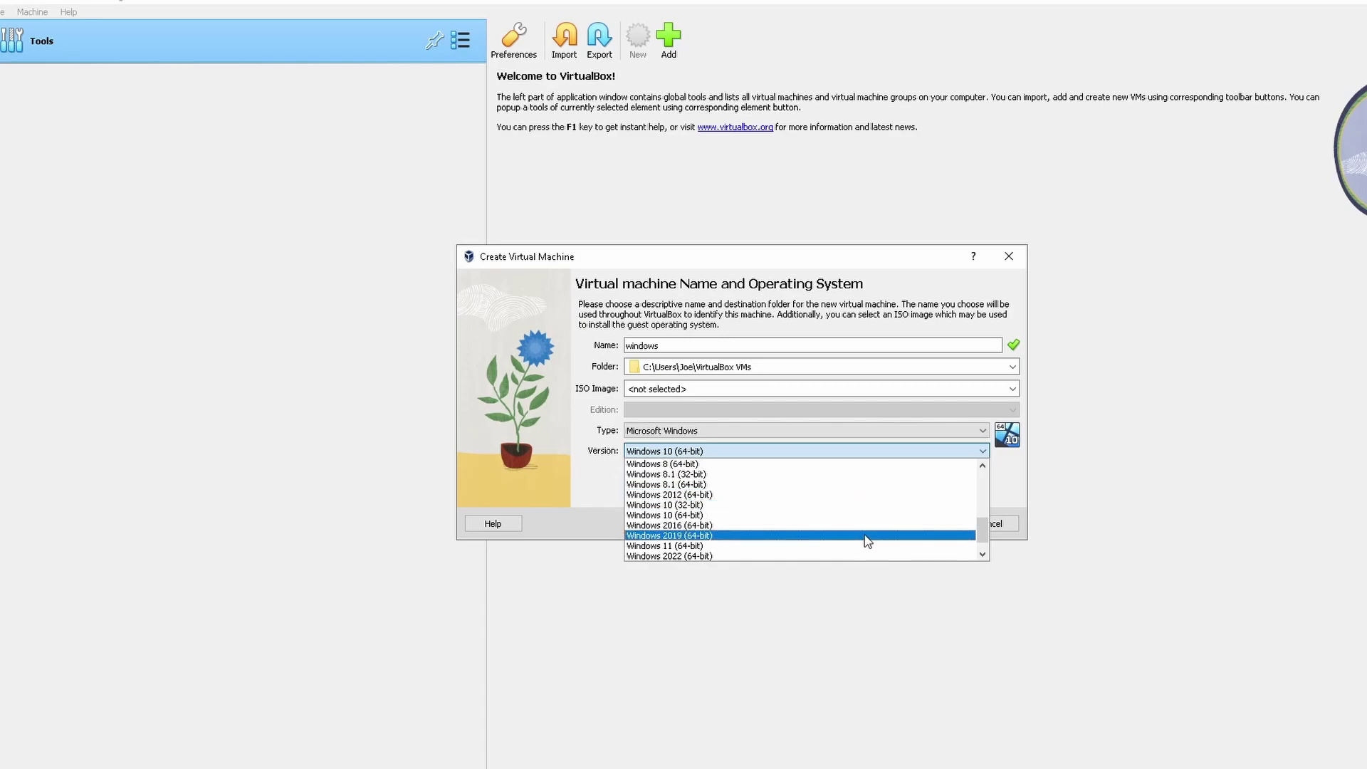
scroll(865, 546, down, 1)
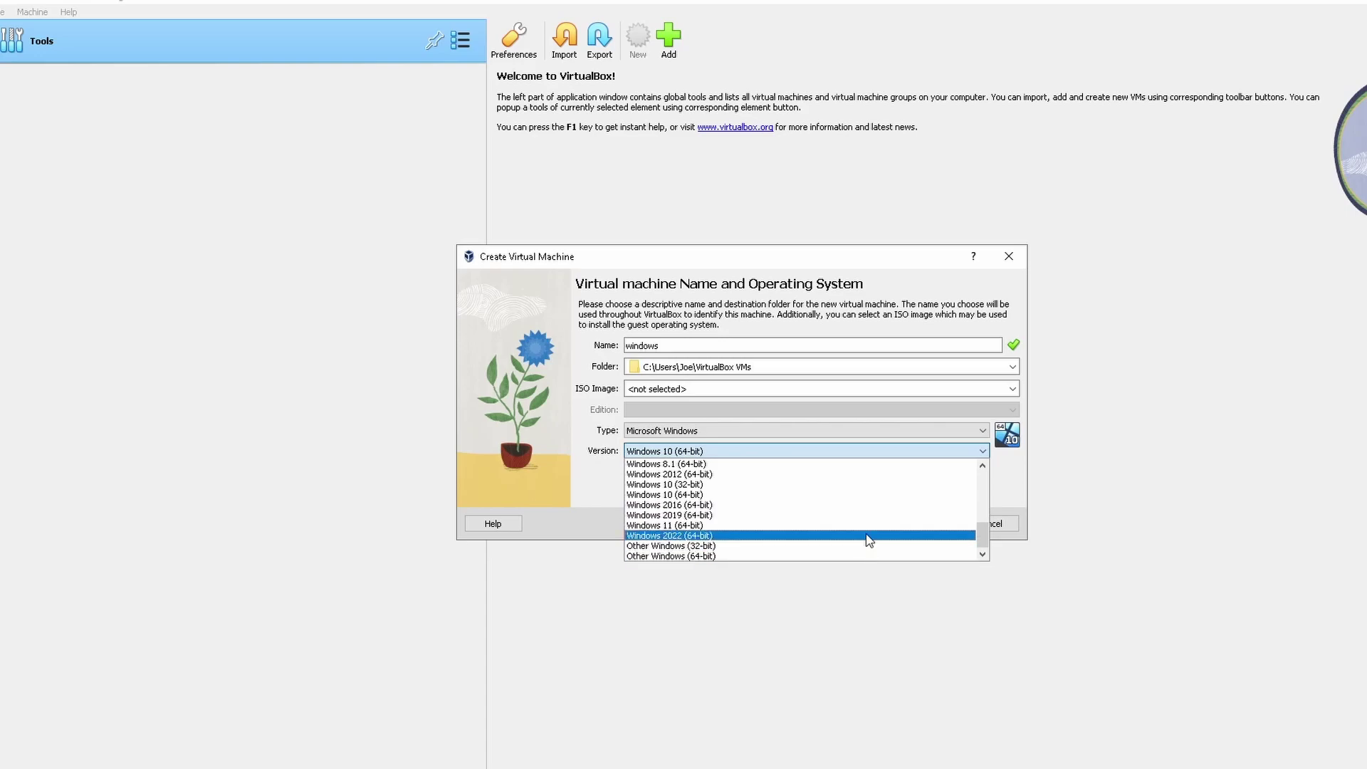
Rename the virtual machine as Windows 11
click(673, 360)
double_click(650, 346)
text(Windows 11)
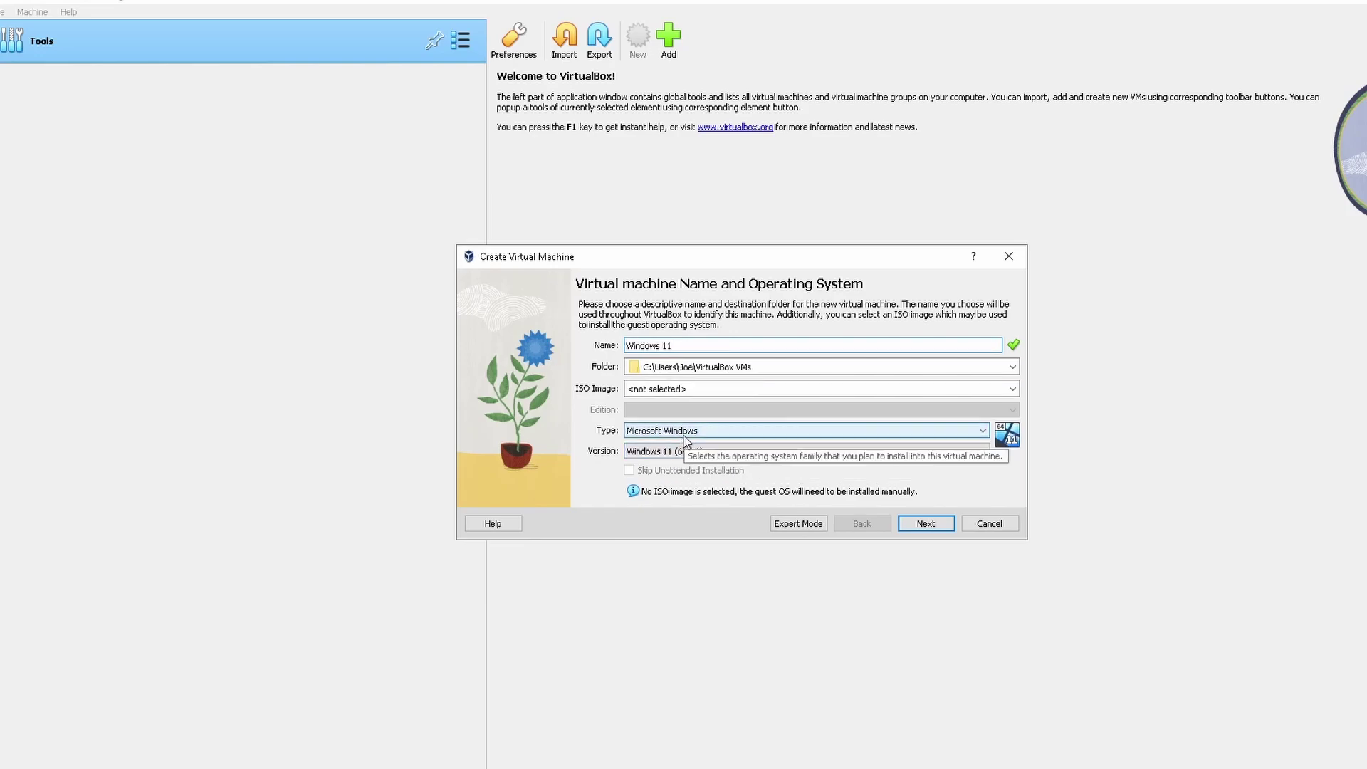
Load the "Windows11 from mediacreationtool" file from the ISO and Immages folder as the machine's ISO image
click(1012, 390)
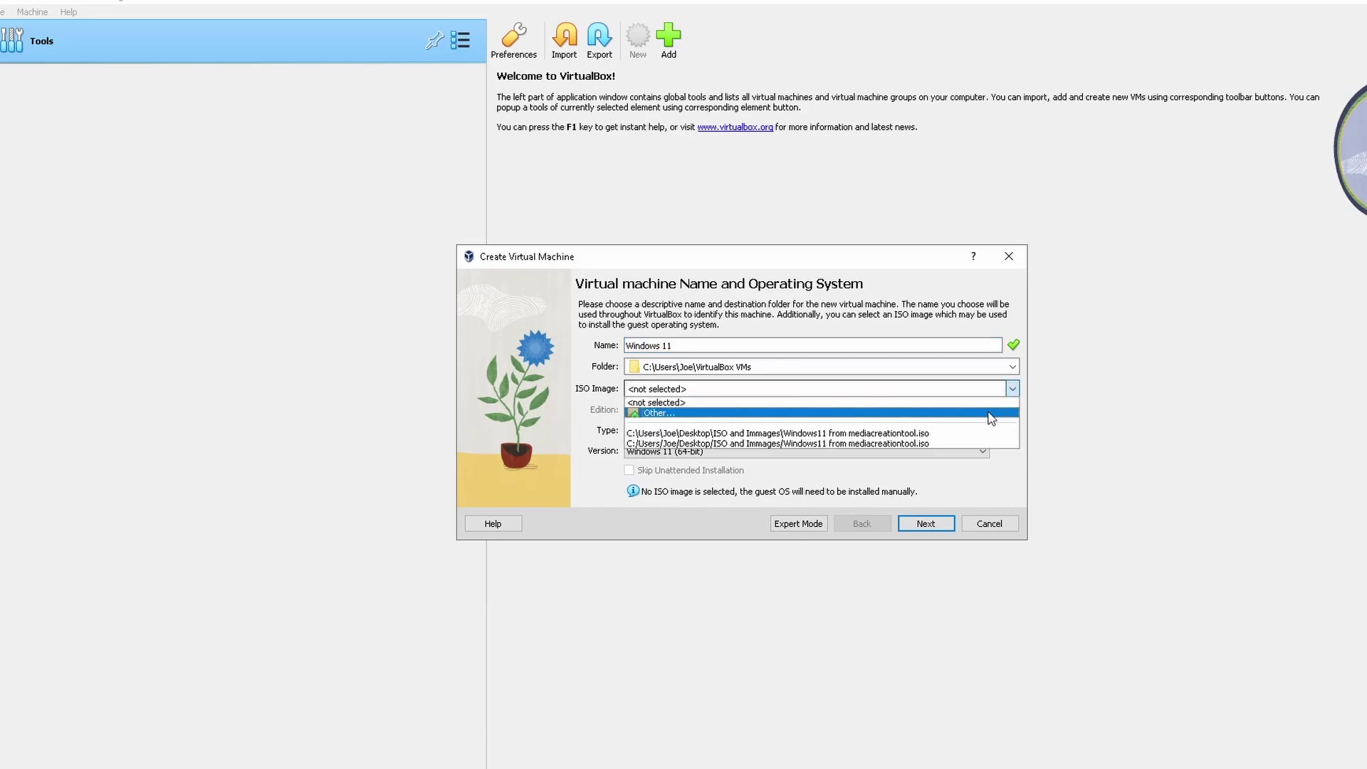
click(996, 413)
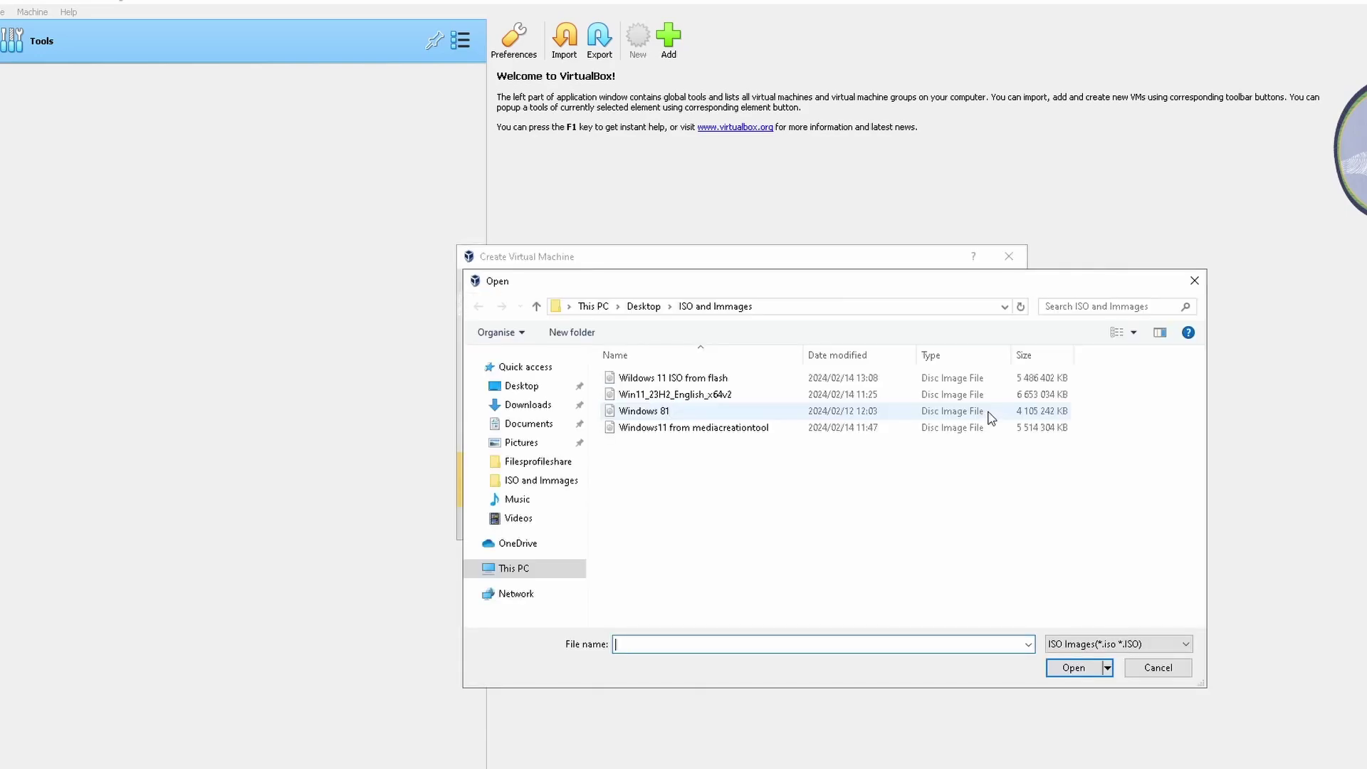
click(715, 426)
click(716, 411)
click(718, 394)
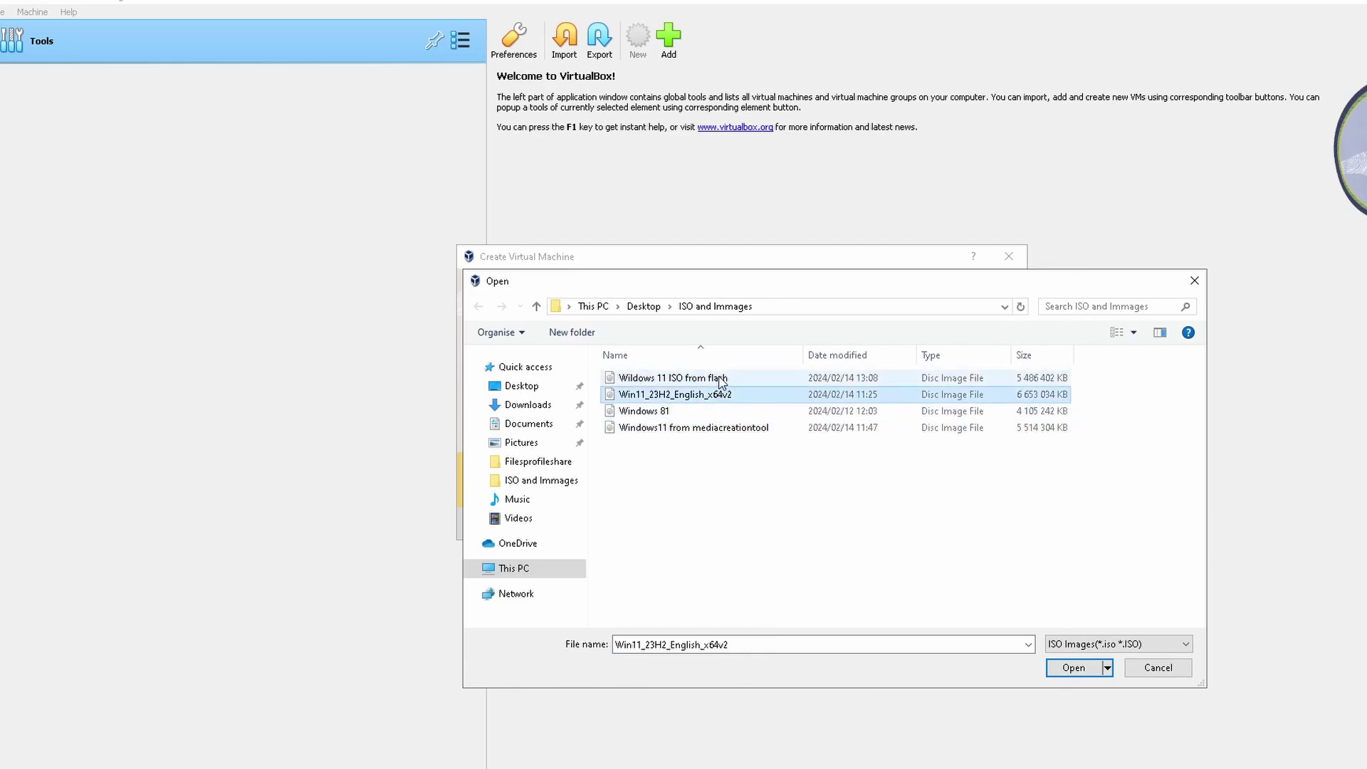
click(719, 378)
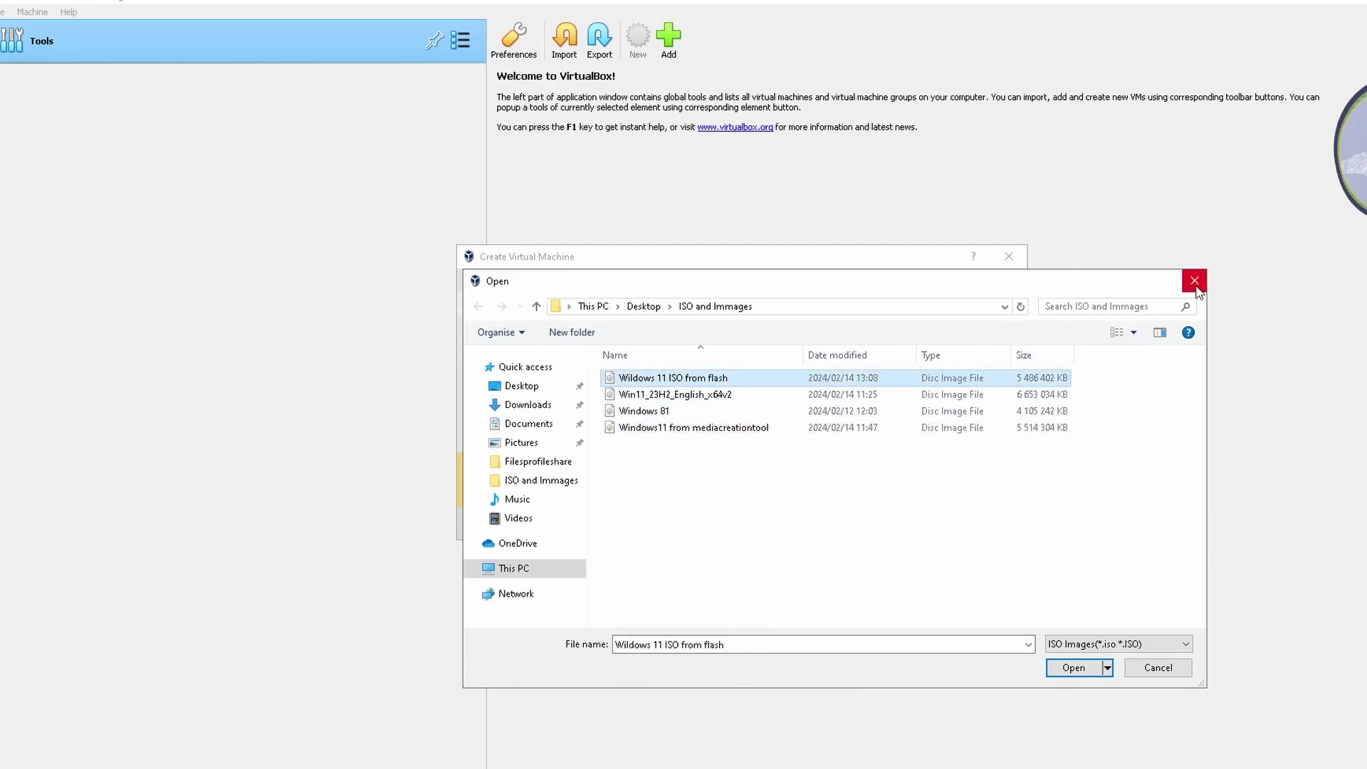
click(699, 428)
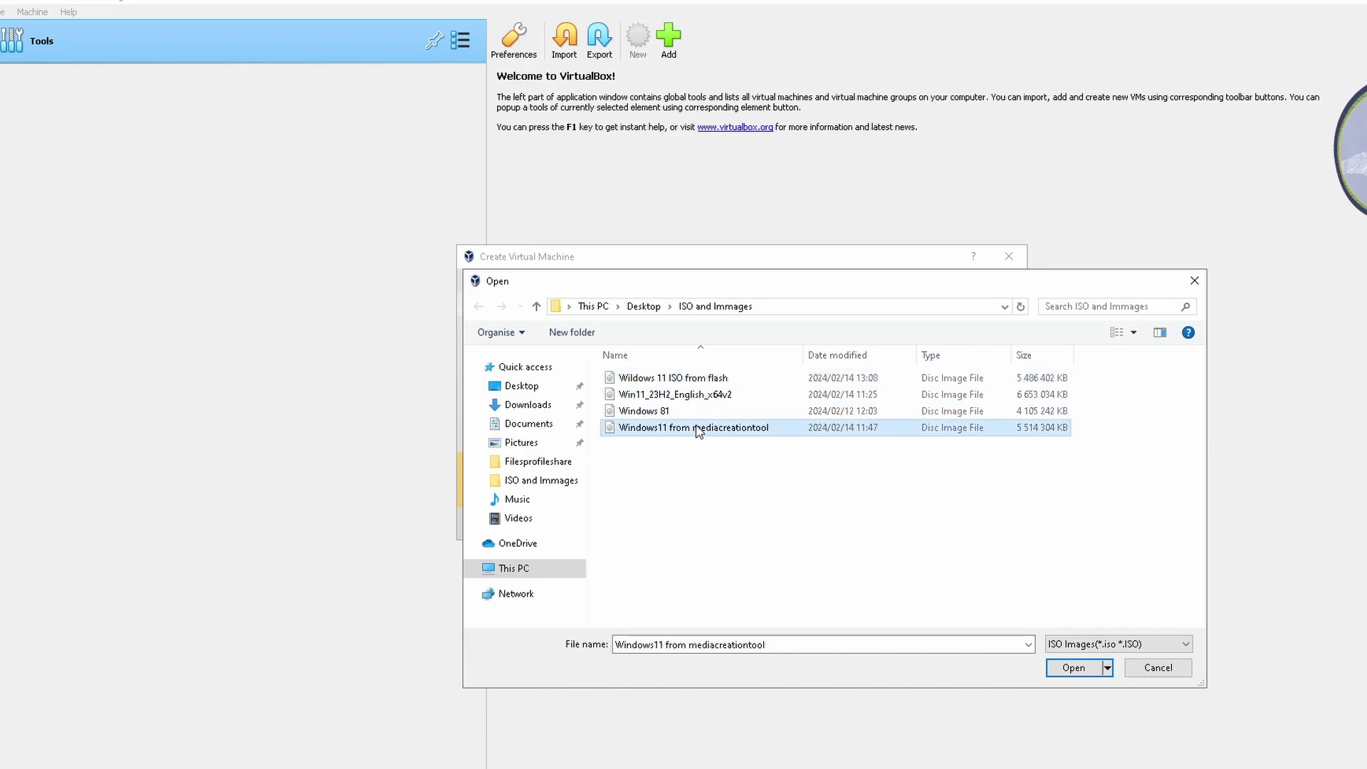
click(1073, 667)
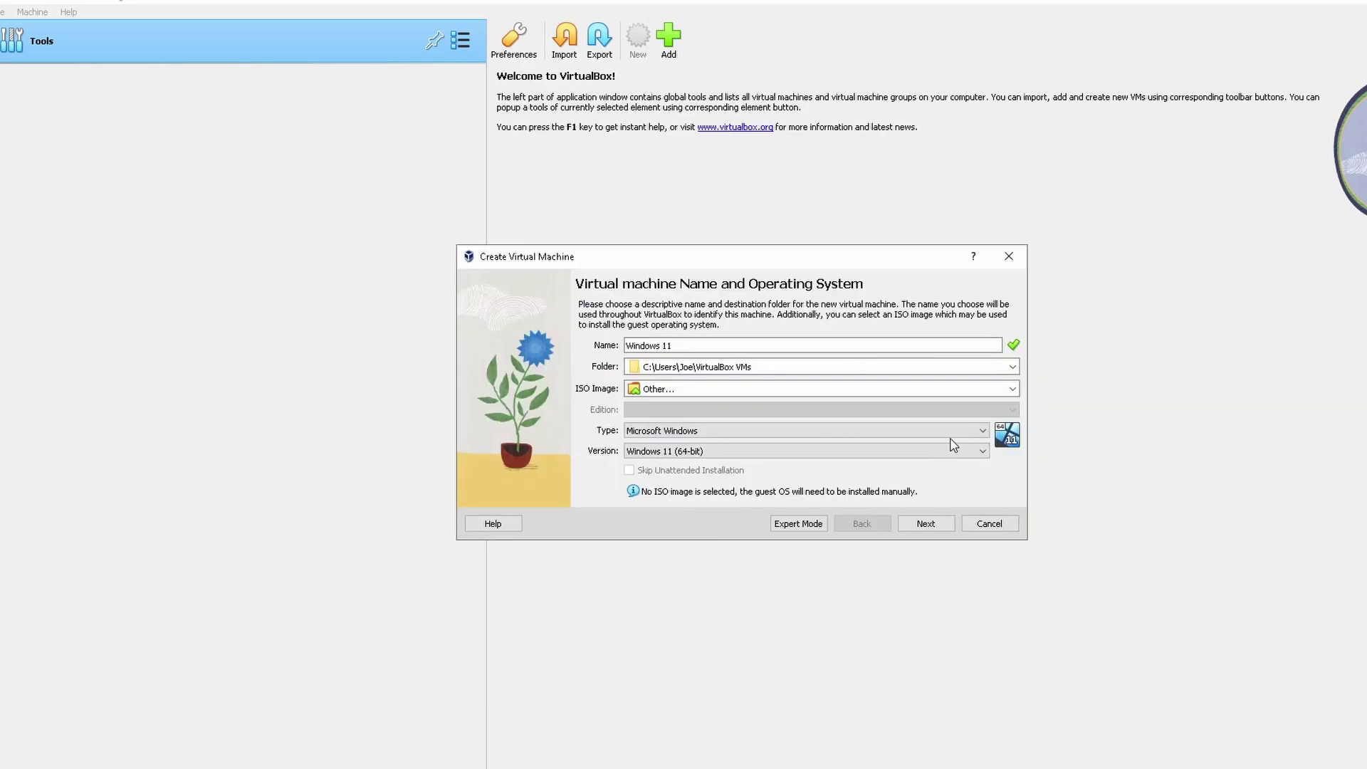
click(948, 391)
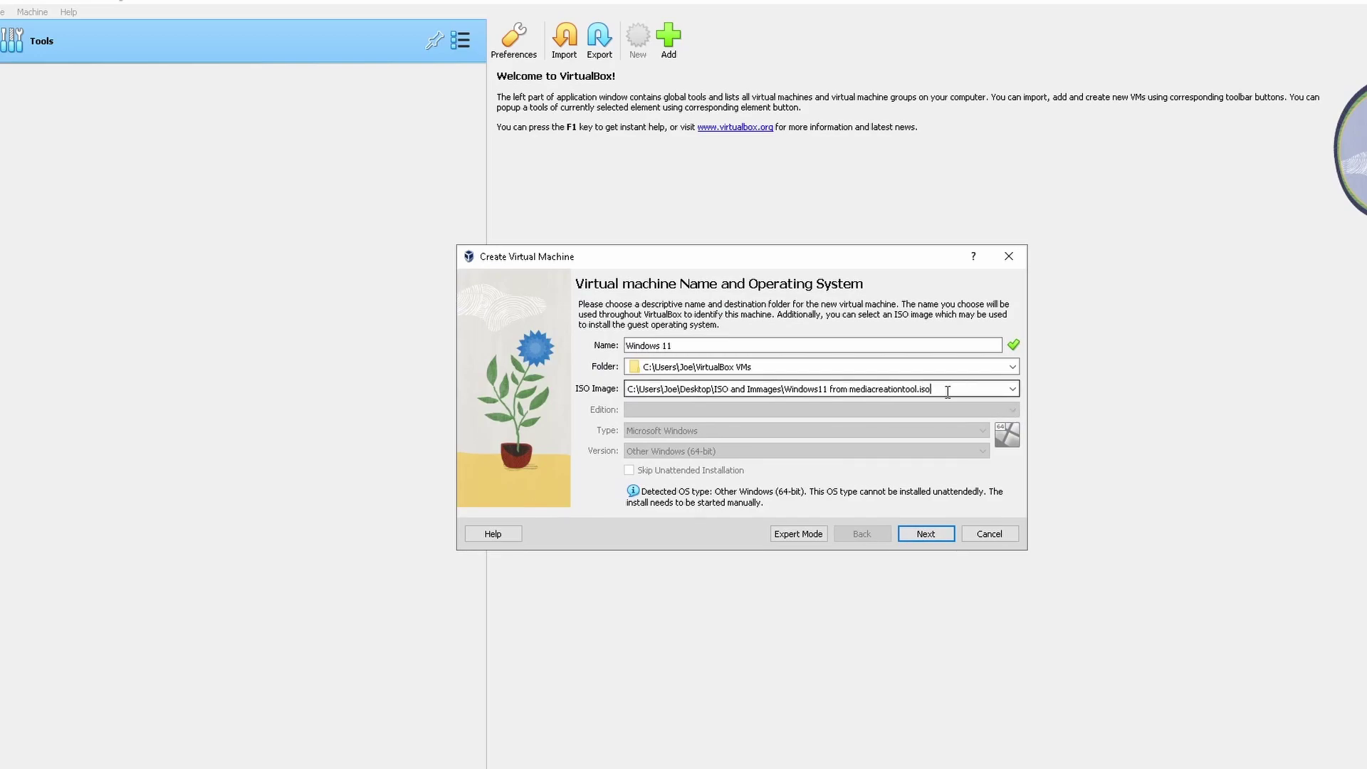
triple_click(942, 389)
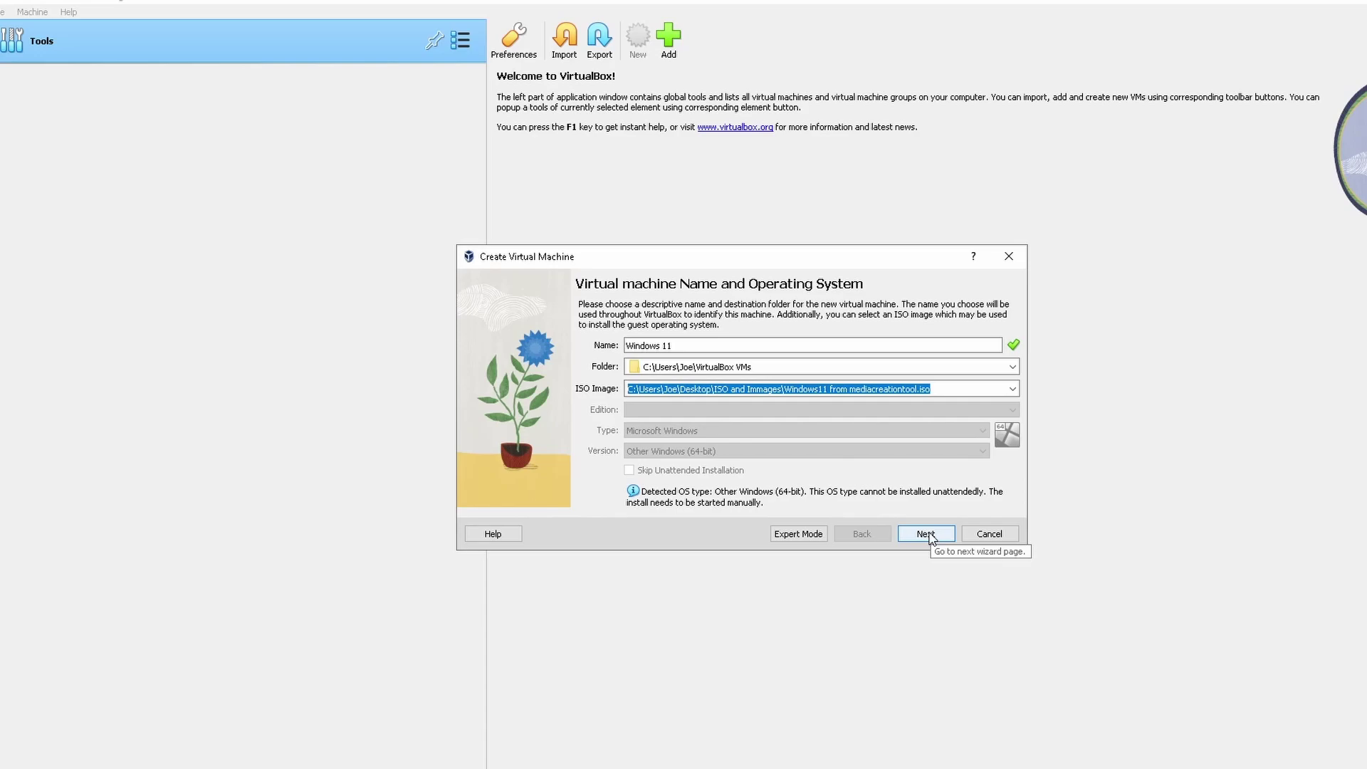
Replace the machine's ISO image with the "Windows 81" file from the ISO and Immages folder
click(1013, 389)
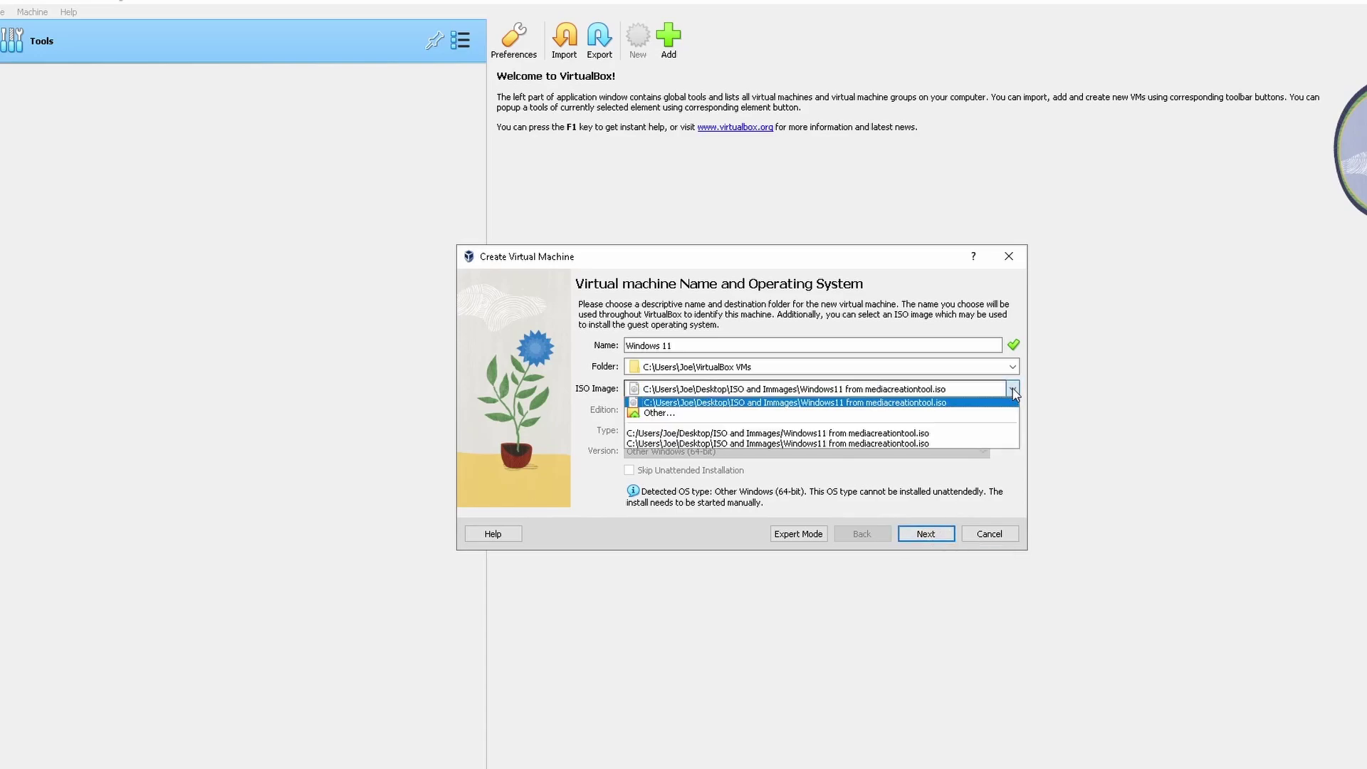
click(752, 414)
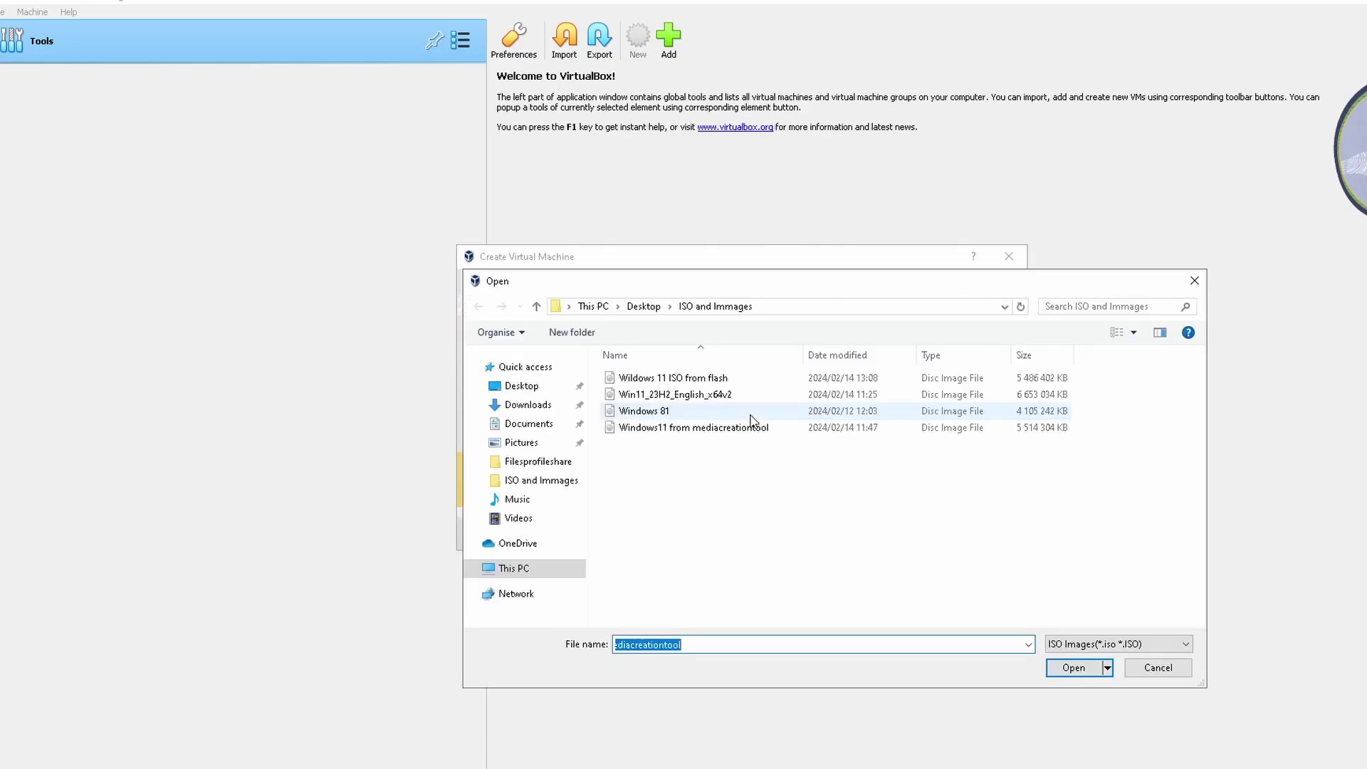
click(742, 414)
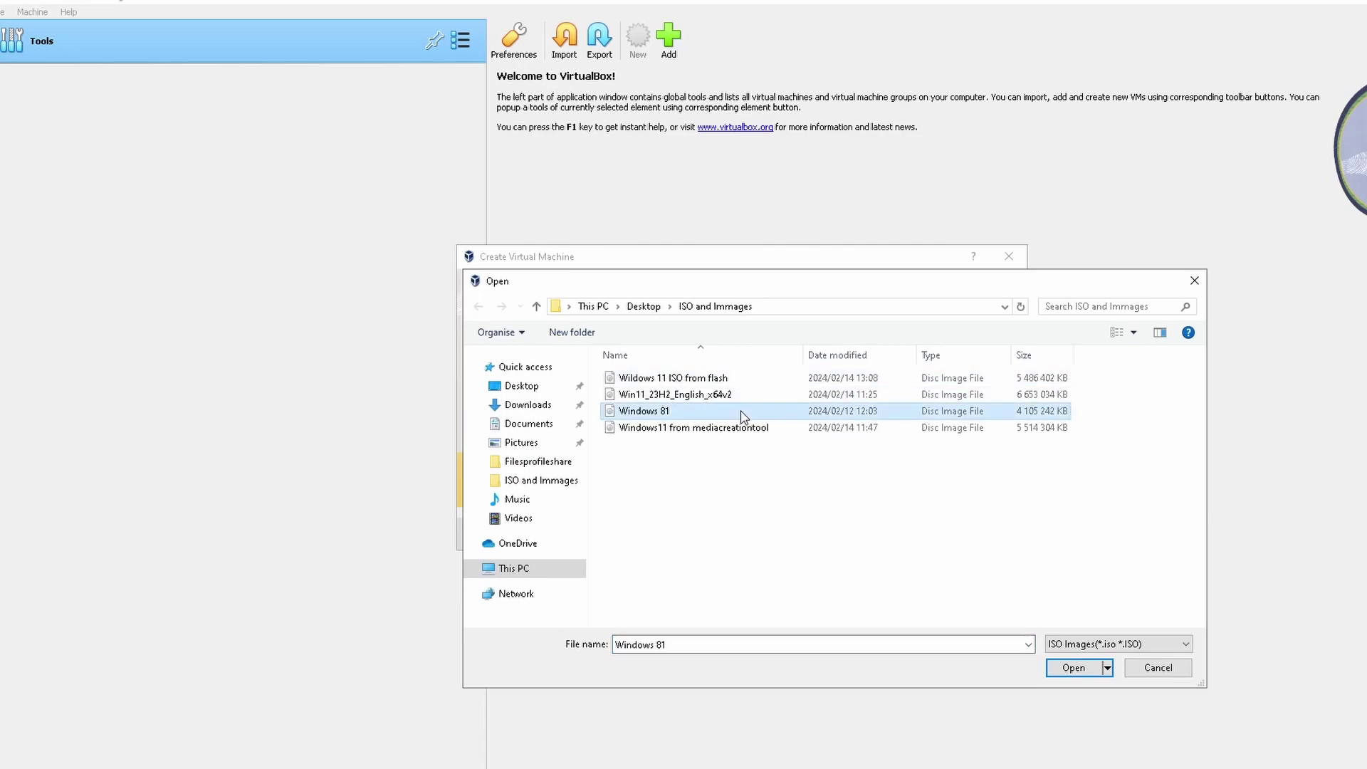
click(1074, 667)
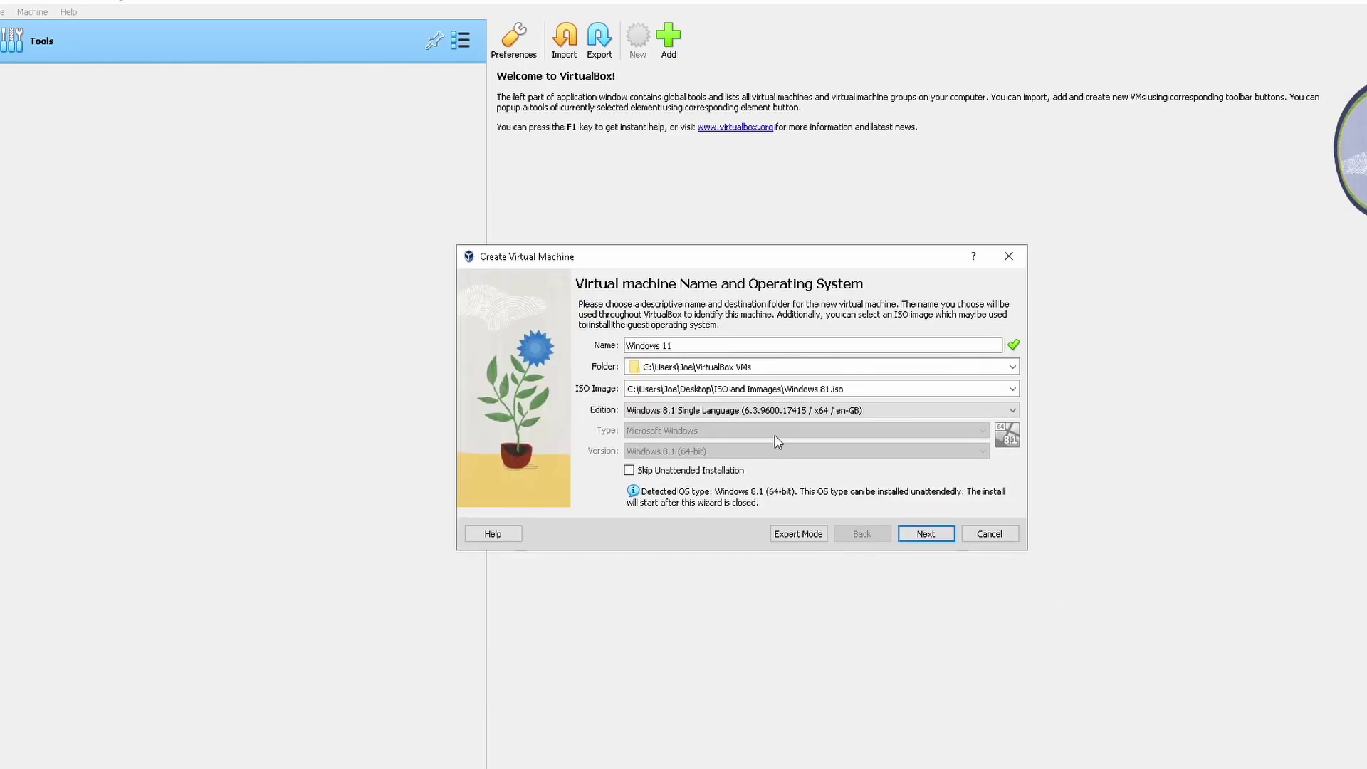
Set the machine's ISO image to the "Wildows 11 ISO from flash" file in the ISO and Immages folder
click(1012, 391)
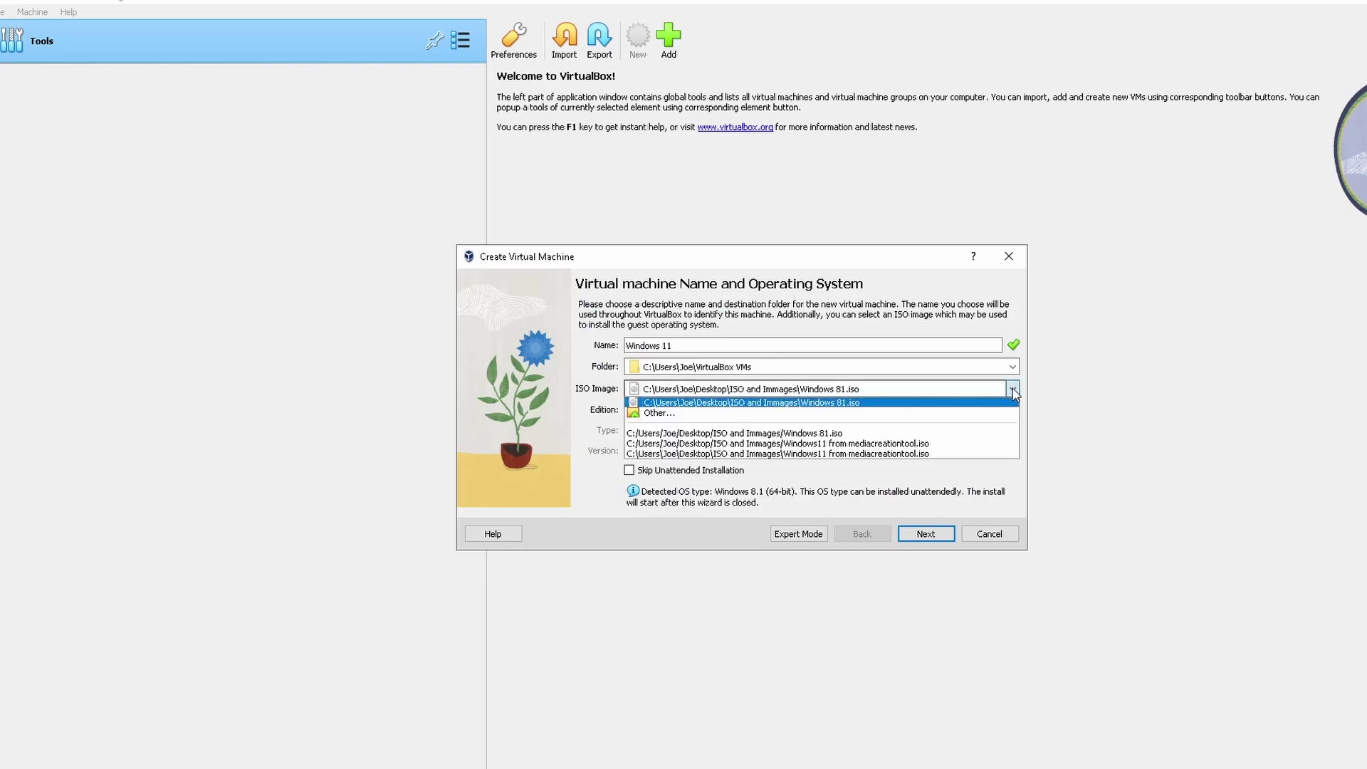
click(947, 413)
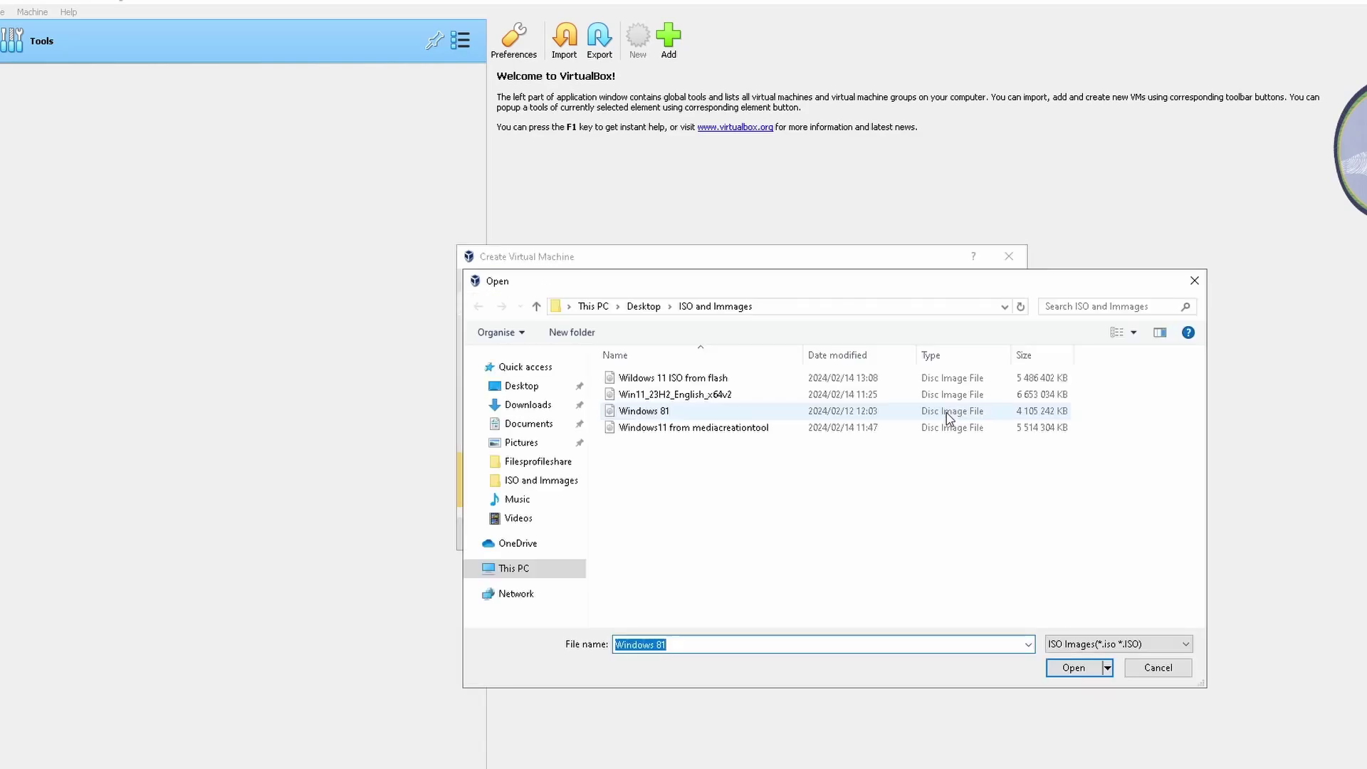
click(736, 382)
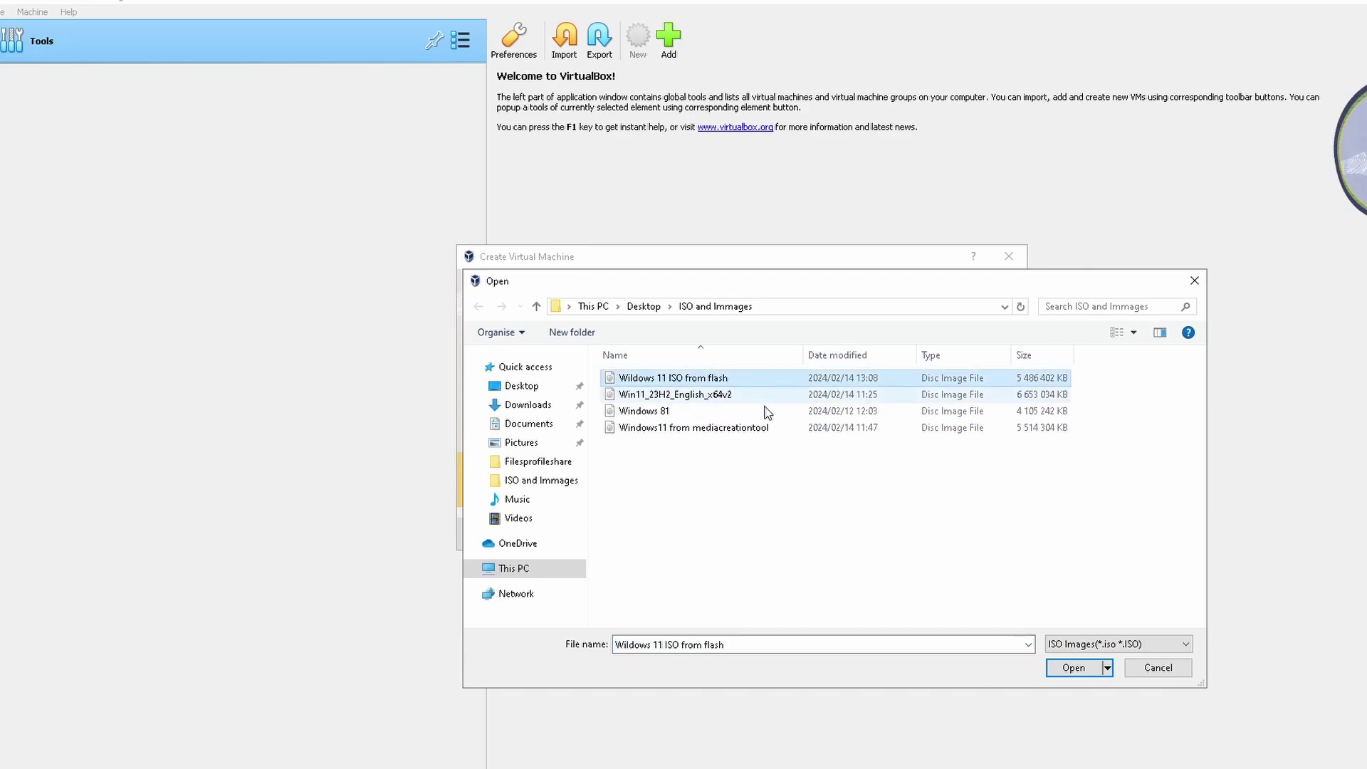
click(1071, 672)
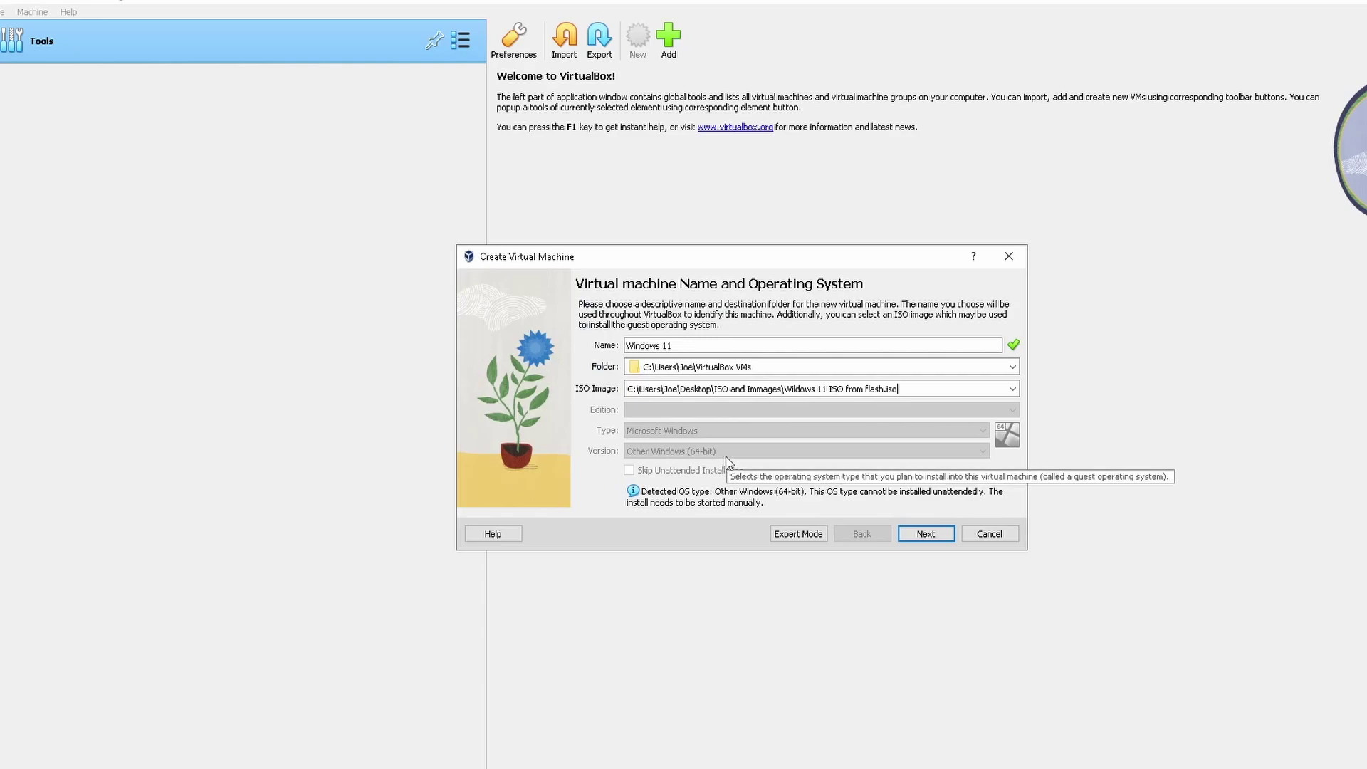
Set the machine's ISO image to the "Win11_23H2_English_x64v2" file in the ISO and Immages folder
click(1012, 390)
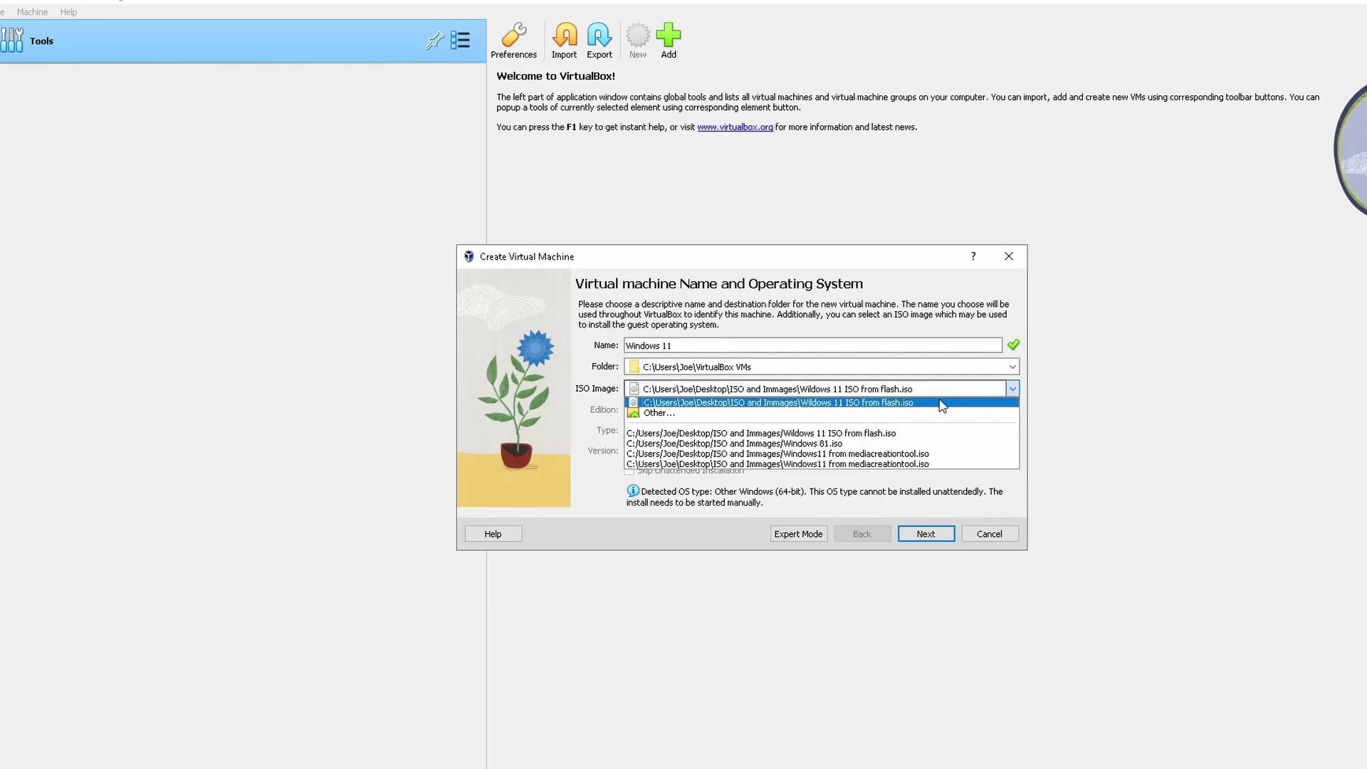
click(908, 419)
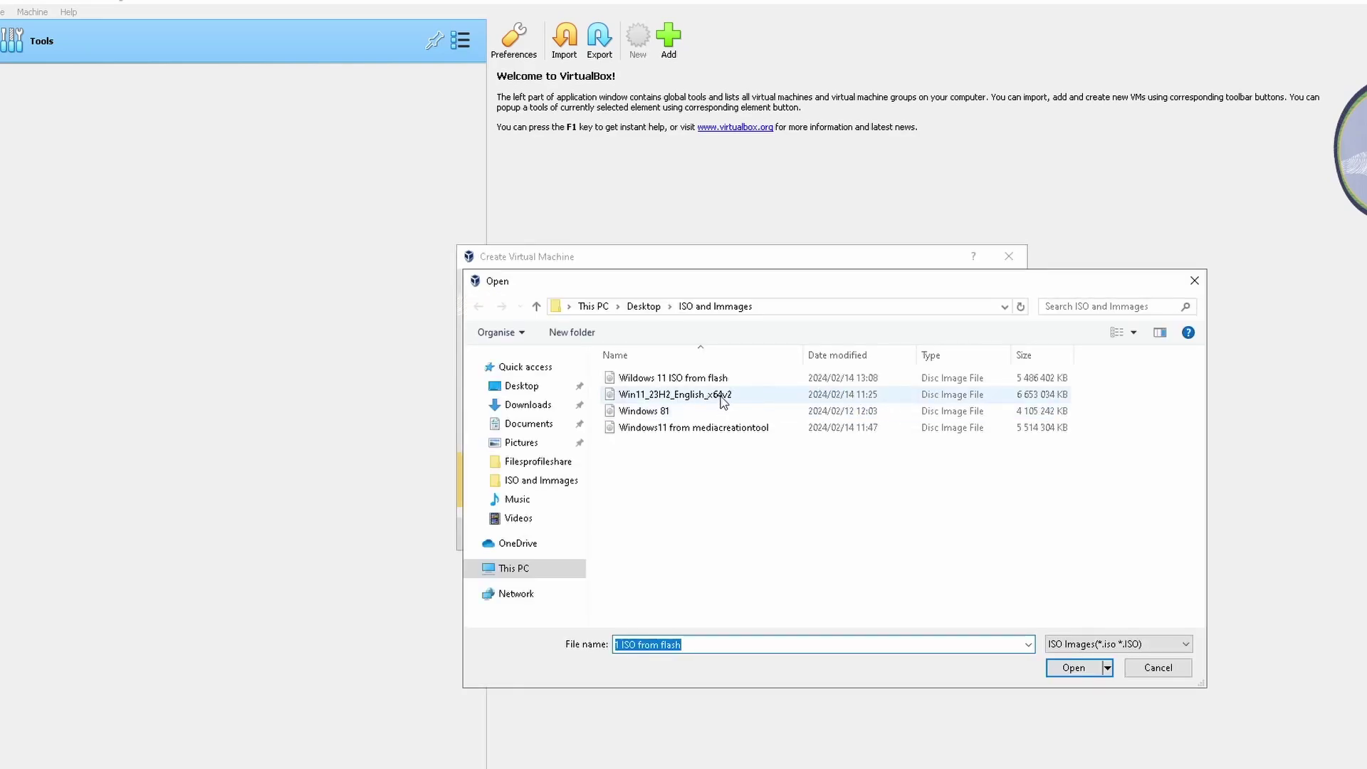
click(733, 397)
click(1072, 667)
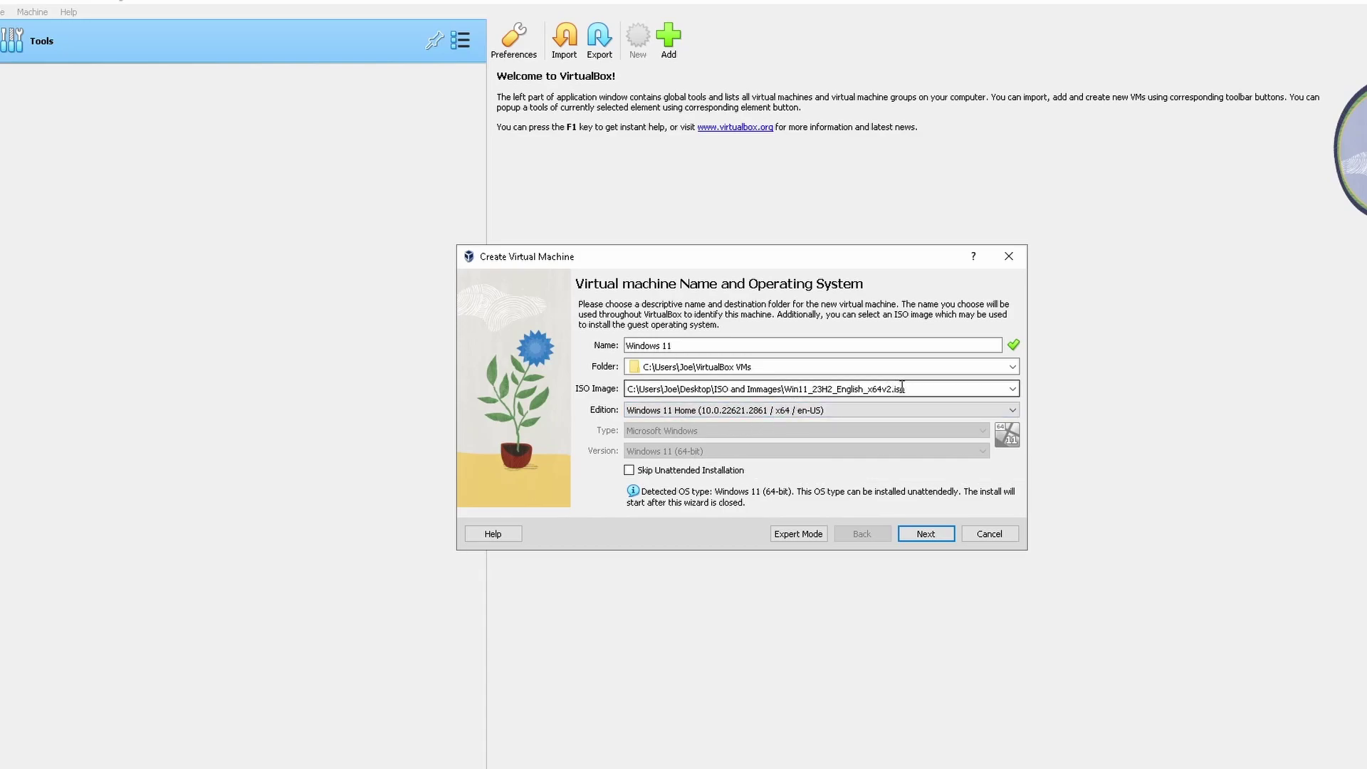
drag(913, 389, 618, 389)
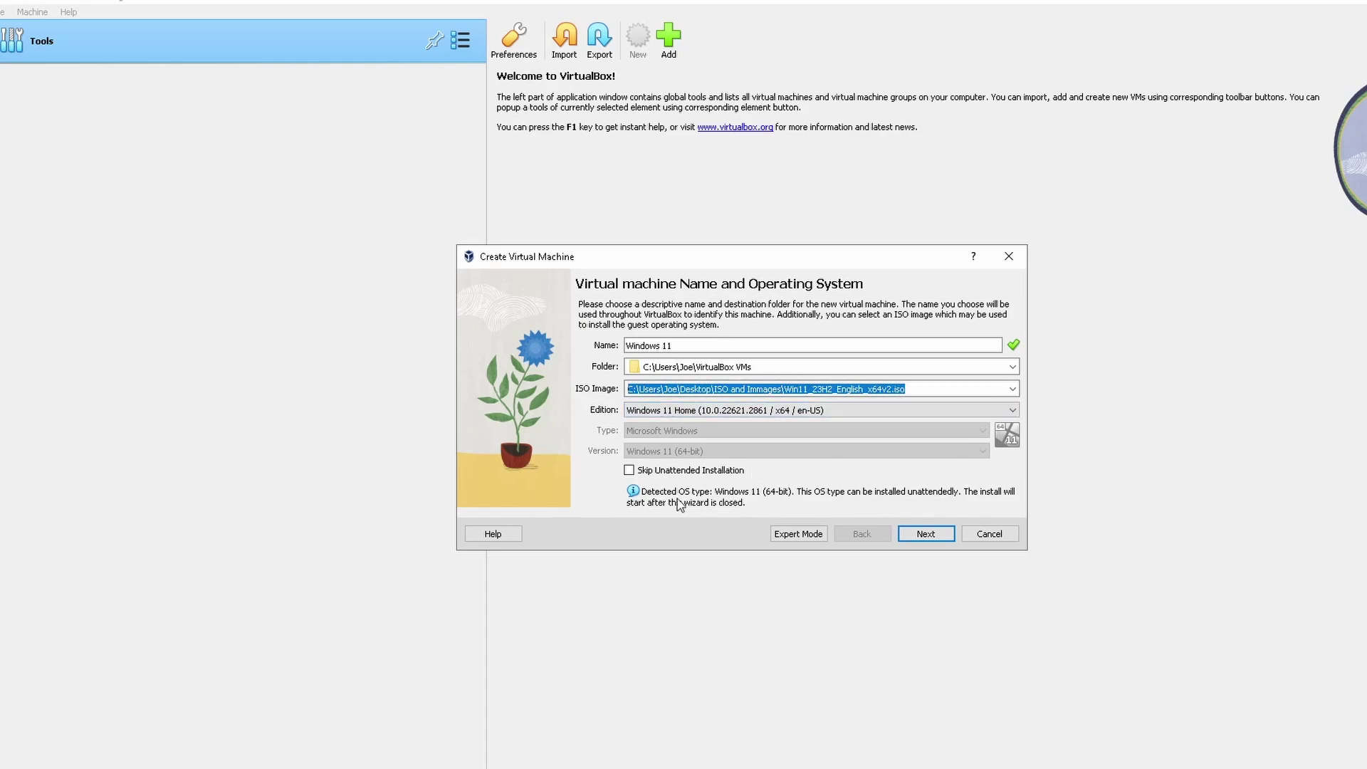
Enable Skip Unattended Installation for the machine and continue to the hardware settings
click(630, 471)
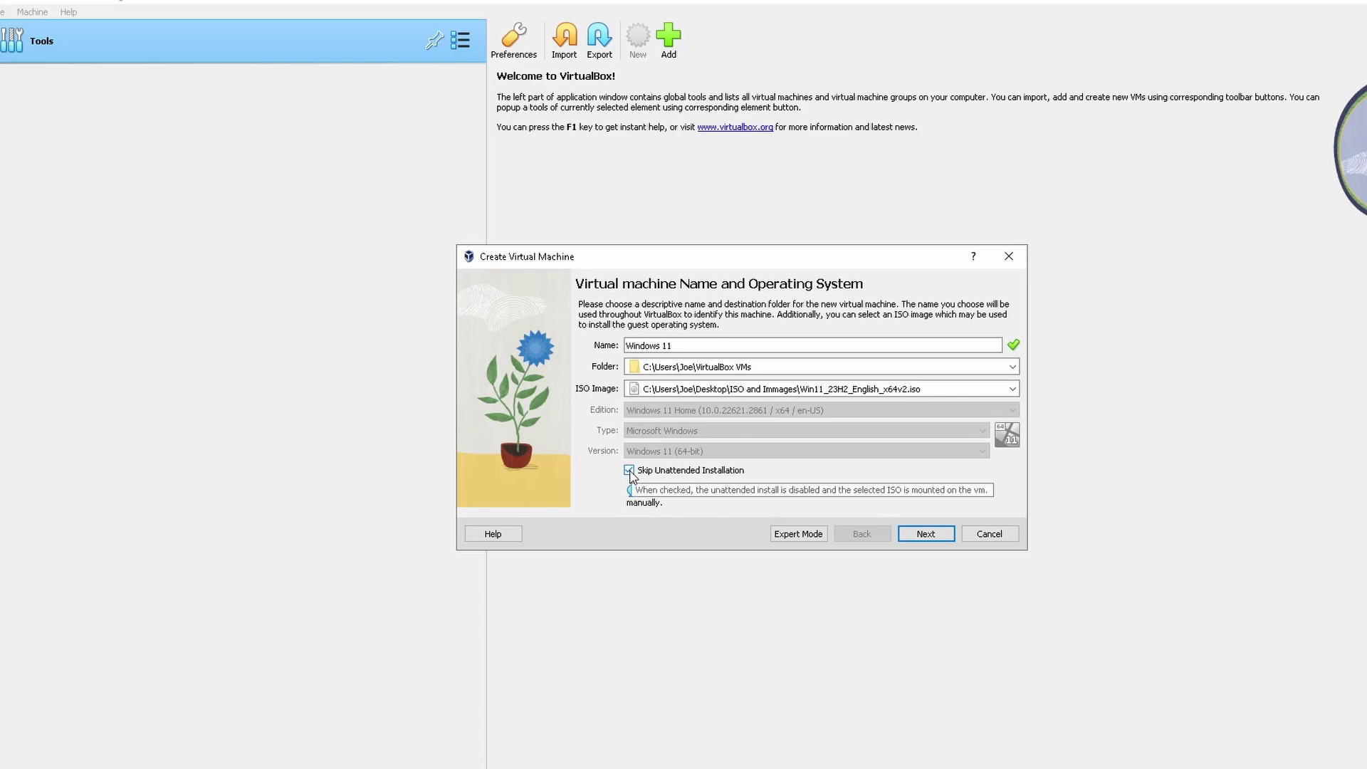
click(629, 470)
click(630, 471)
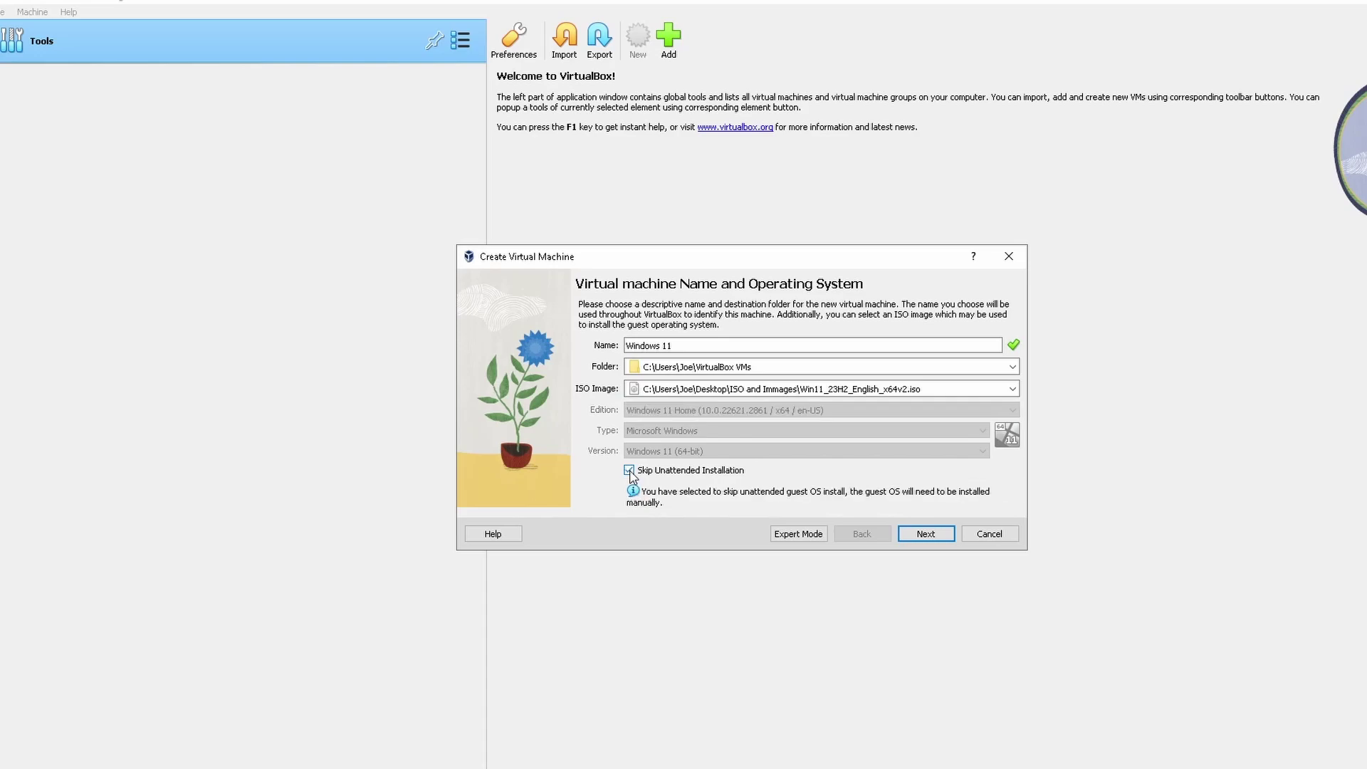
click(630, 471)
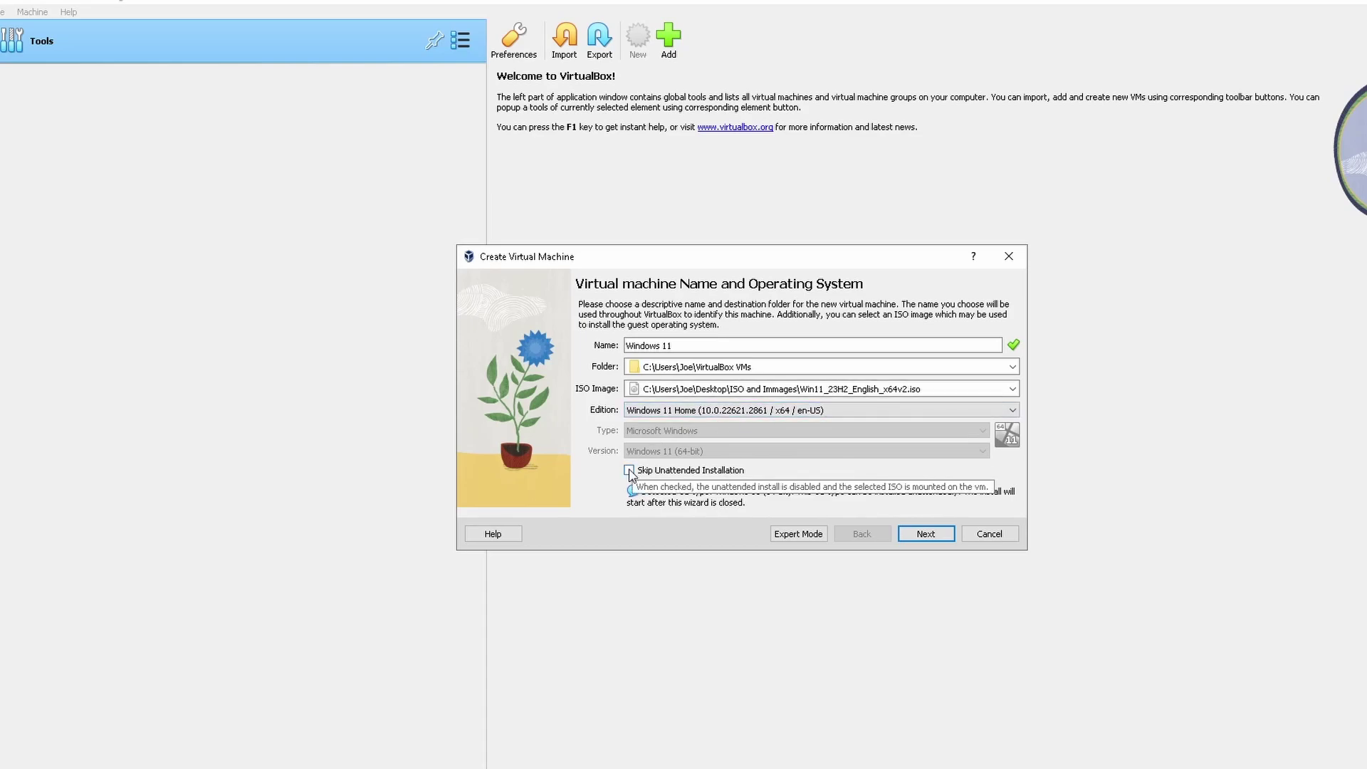
click(629, 470)
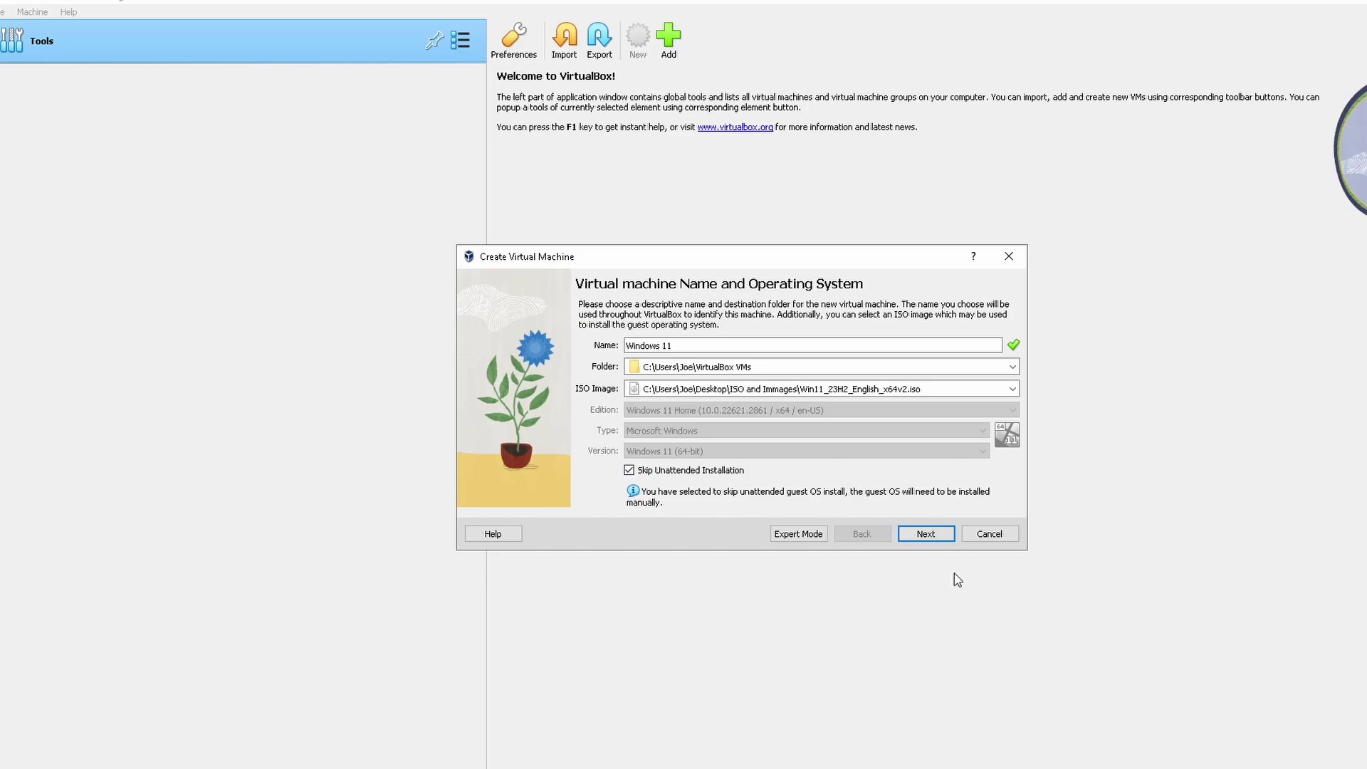
click(938, 541)
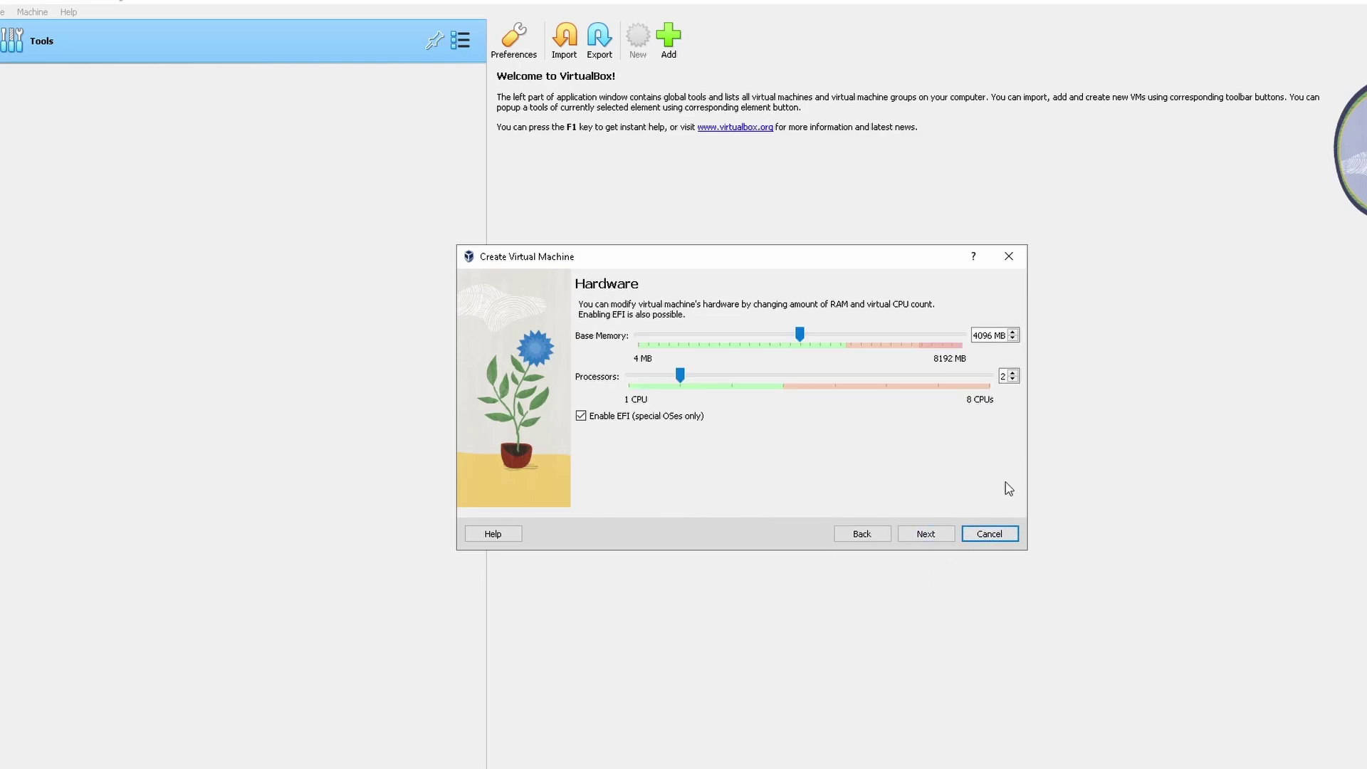
Set the virtual machine's base memory to 5000 MB
click(799, 334)
mouse_move(800, 336)
mouse_down()
mouse_move(835, 337)
mouse_move(813, 339)
mouse_up()
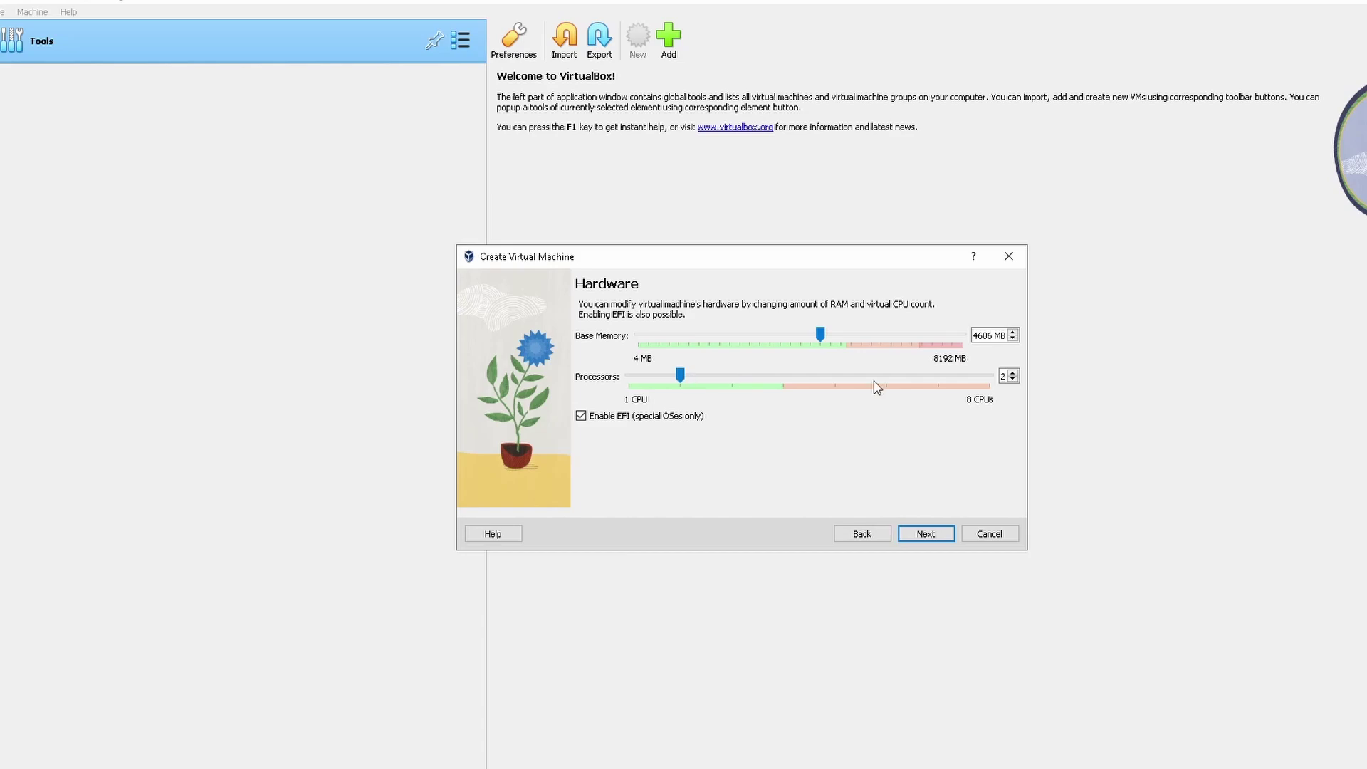
click(1013, 332)
click(1012, 332)
click(1012, 333)
text(4000)
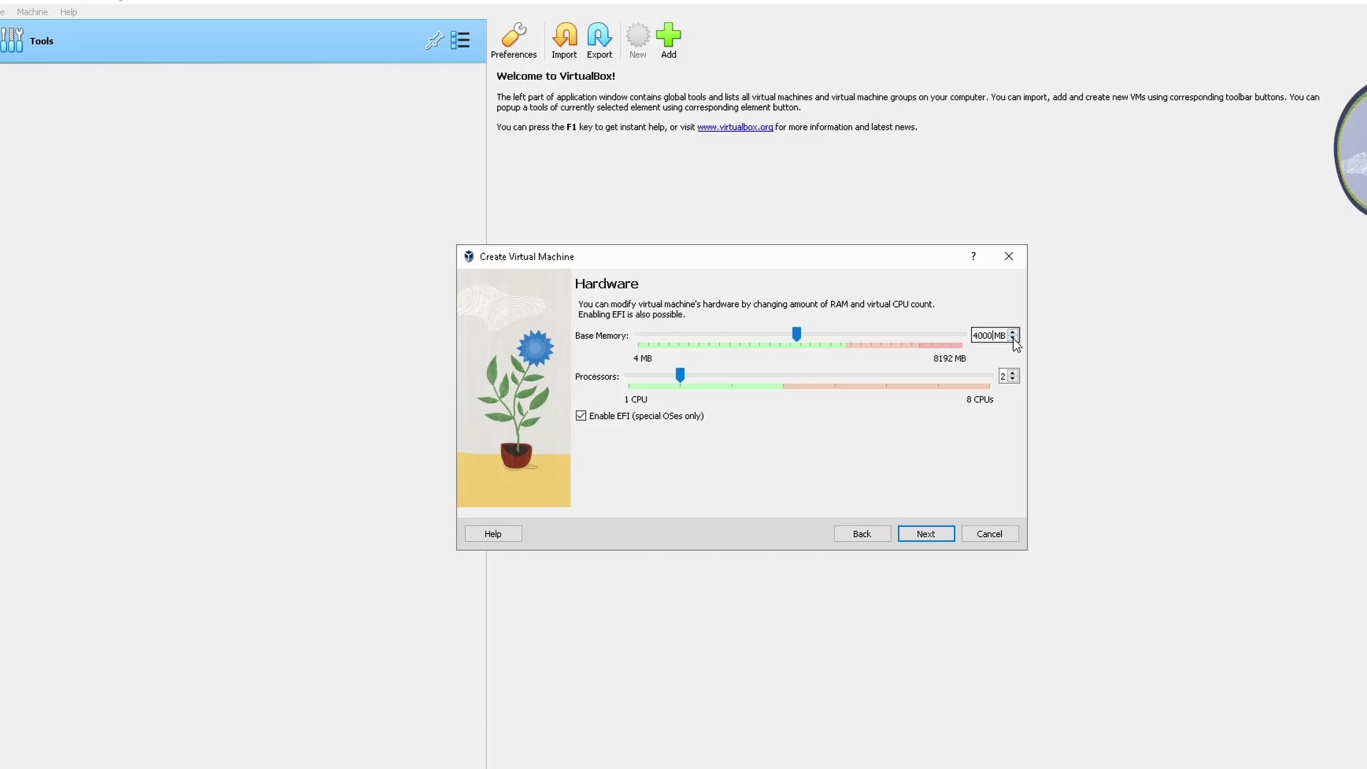
click(973, 335)
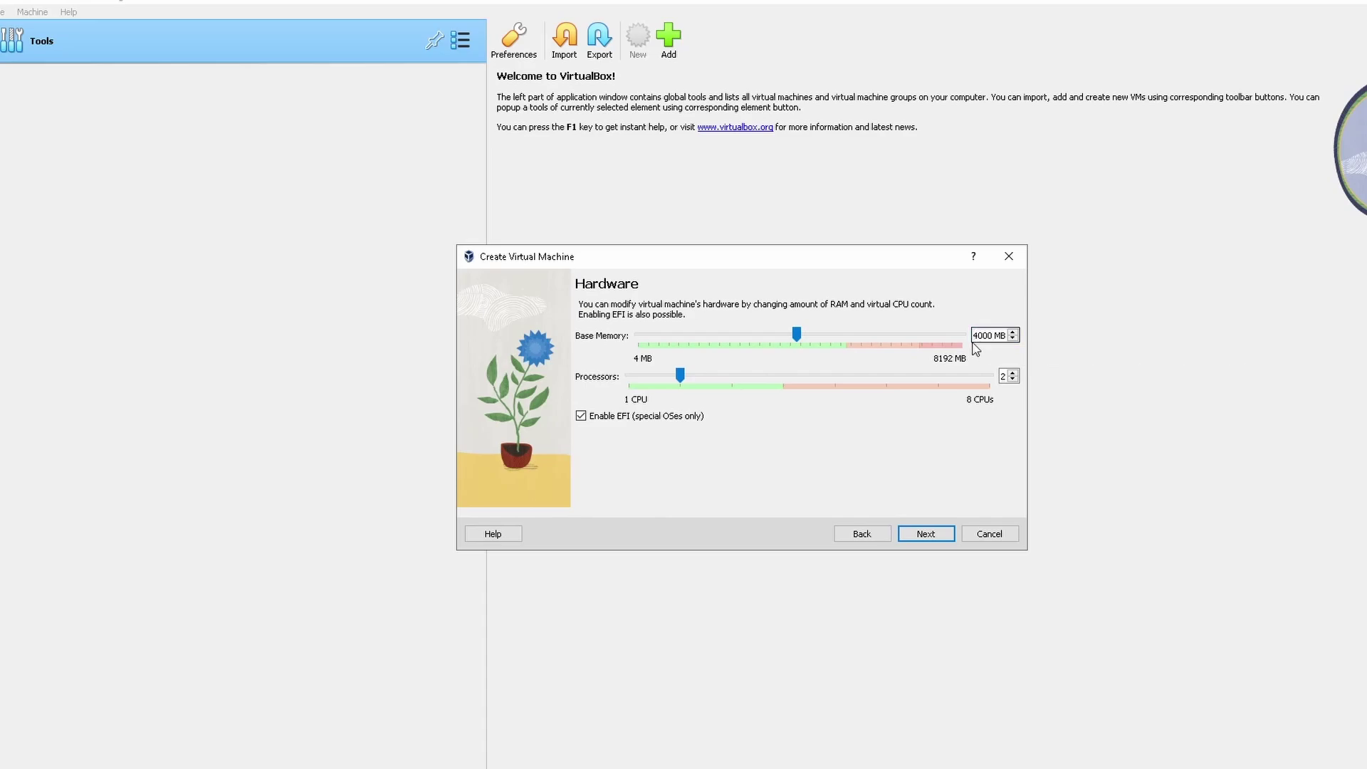
key(BackSpace)
text(5)
Set the number of processors to 2 and continue to the virtual hard disk settings
click(1003, 375)
key(BackSpace)
text(4)
text(2)
text(3)
click(1012, 373)
text(2)
click(927, 535)
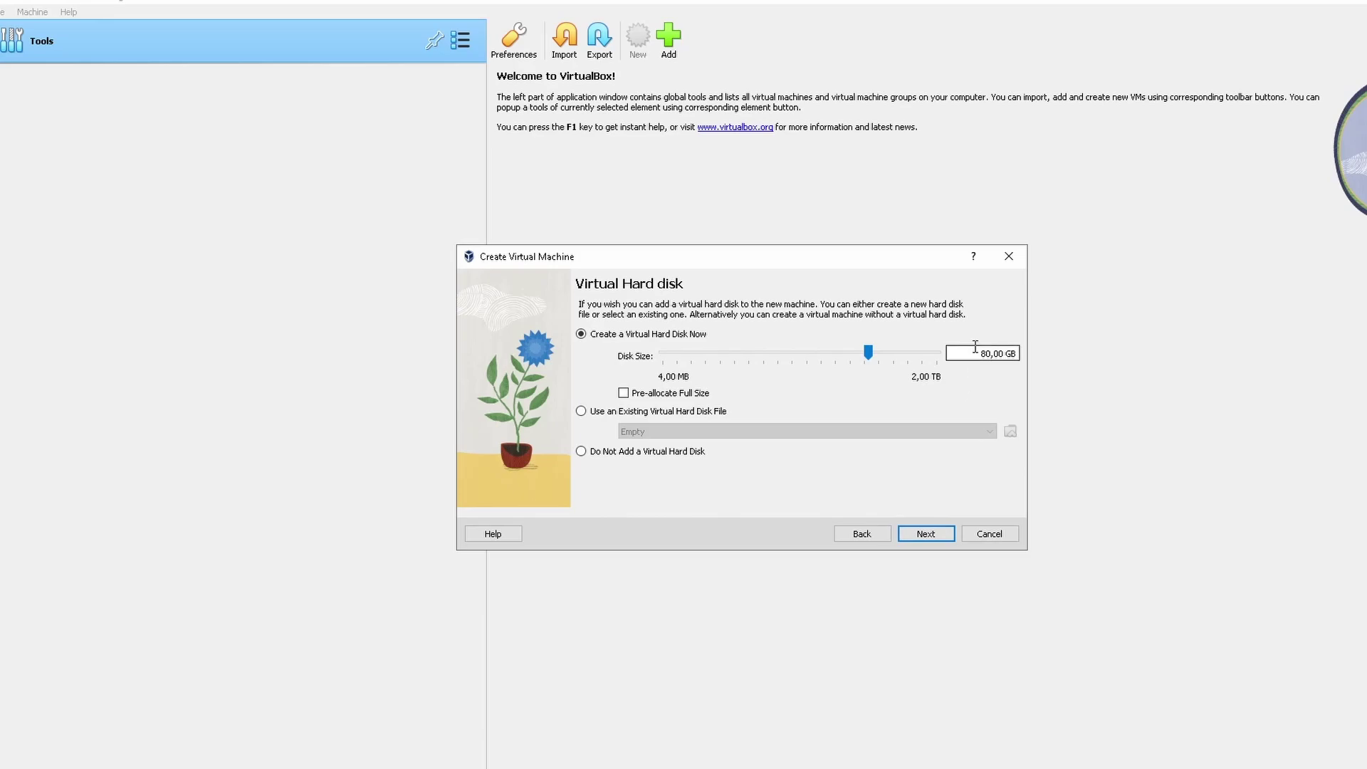
Set the new virtual hard disk's size to 100,97 GB, leaving Pre-allocate Full Size disabled
drag(870, 353, 879, 364)
drag(976, 355, 992, 357)
click(624, 394)
click(625, 394)
drag(875, 354, 874, 350)
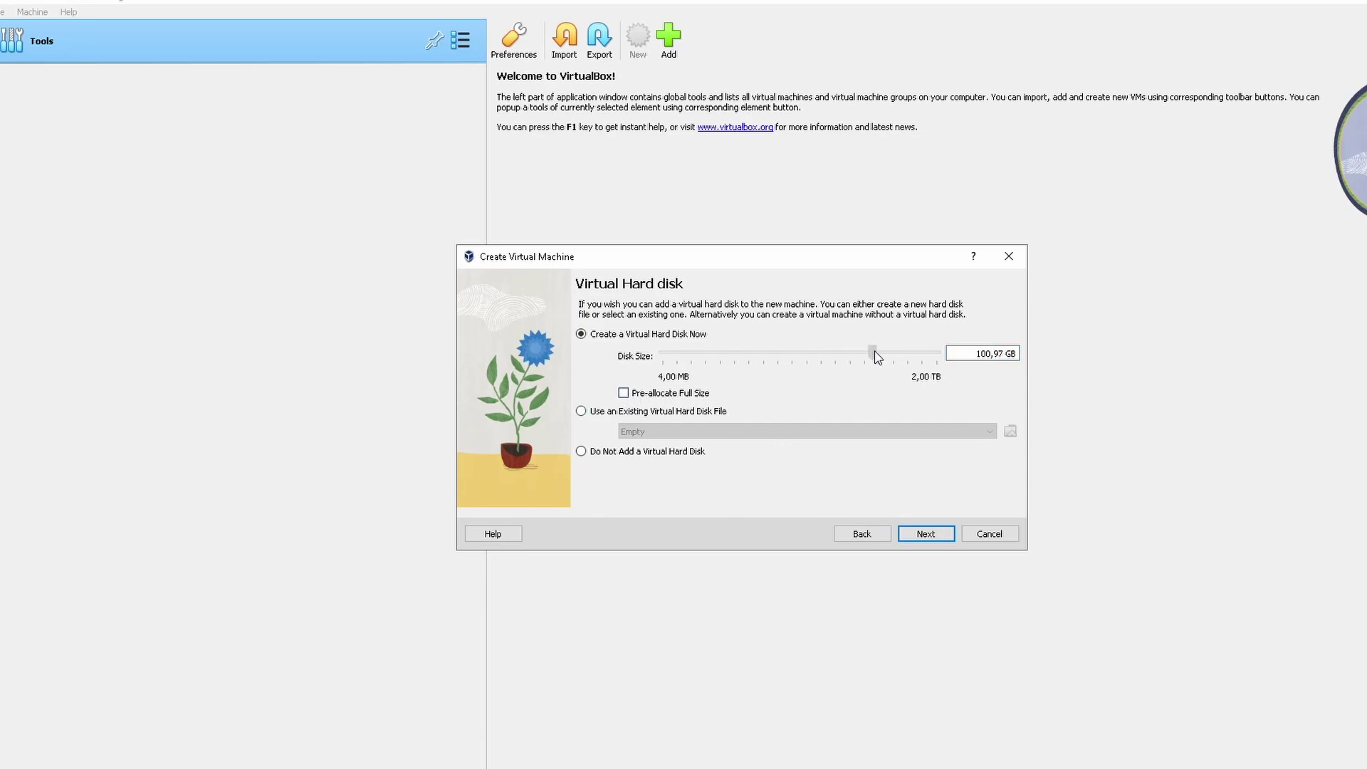
Look into using an existing virtual hard disk file, and switch back to Create a Virtual Hard Disk Now
click(582, 411)
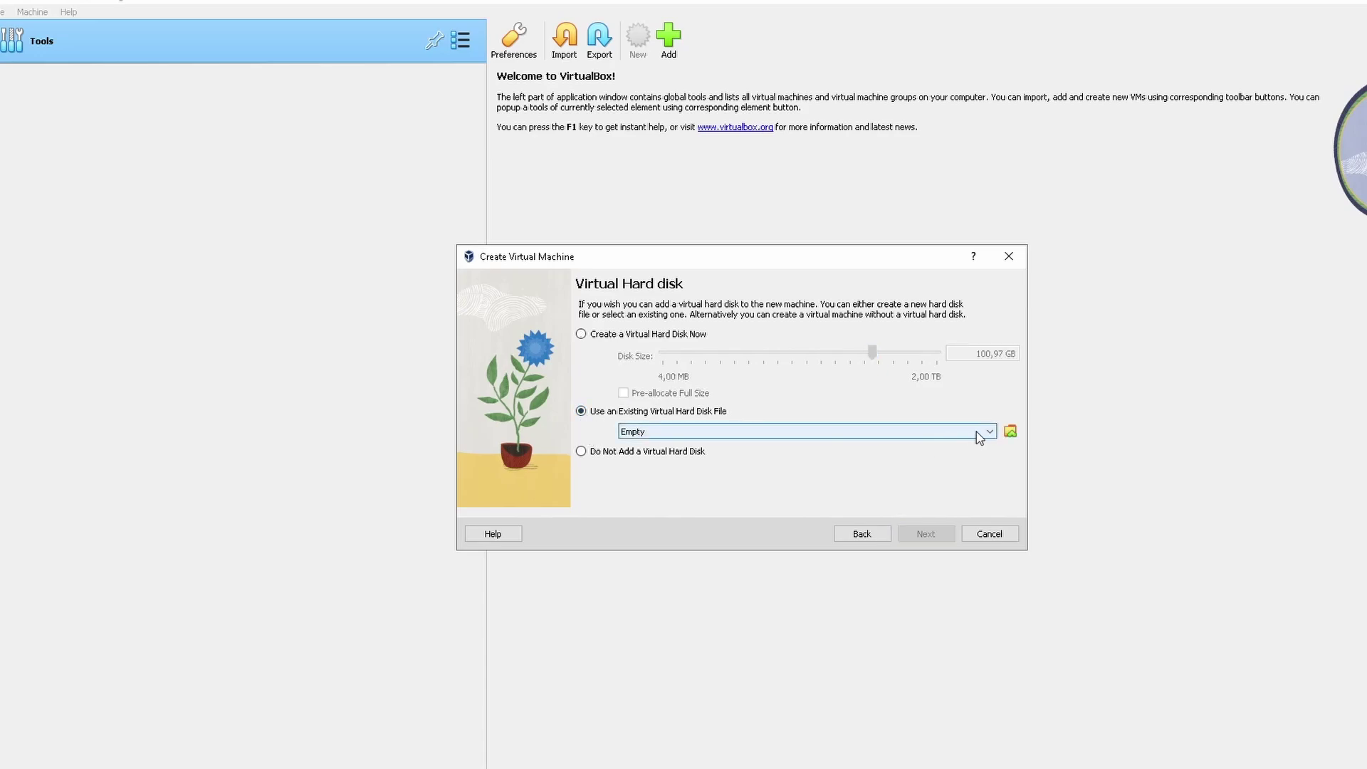
click(1011, 432)
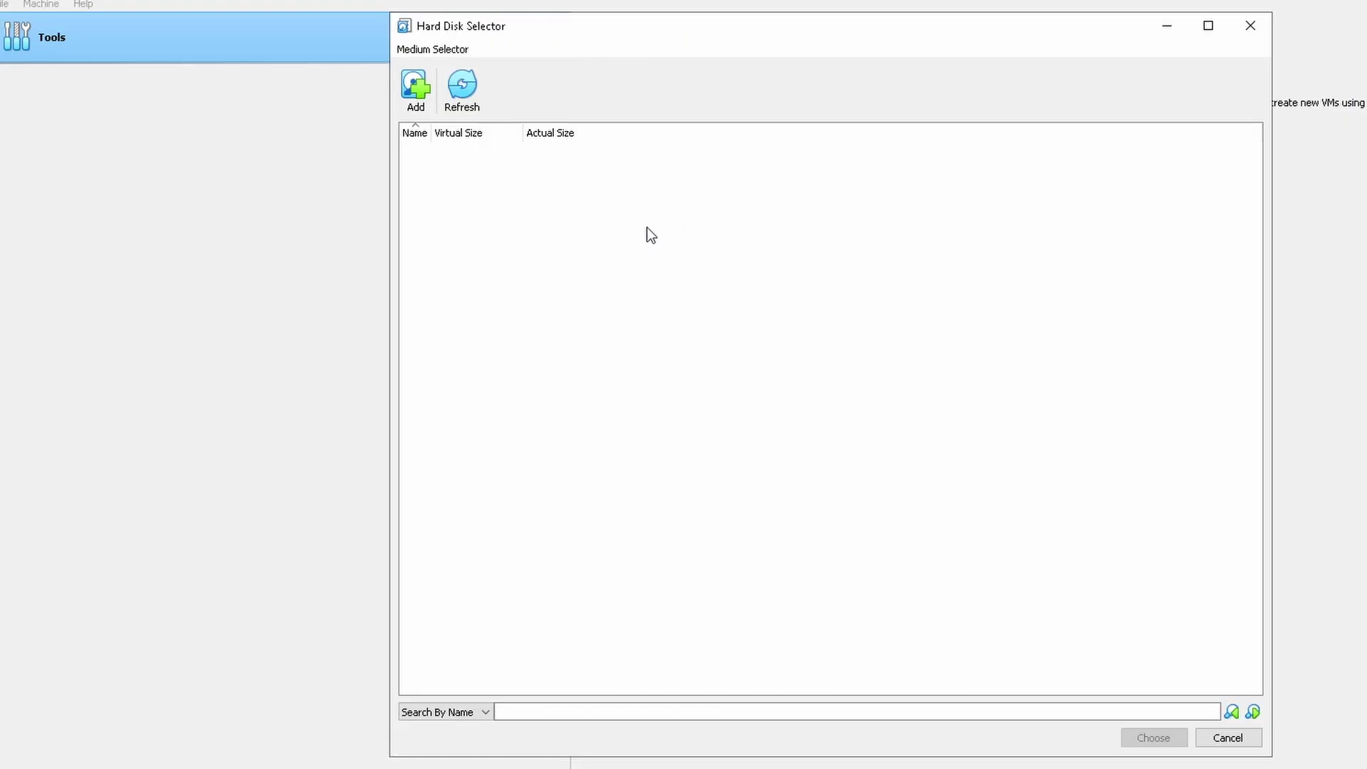
click(1256, 25)
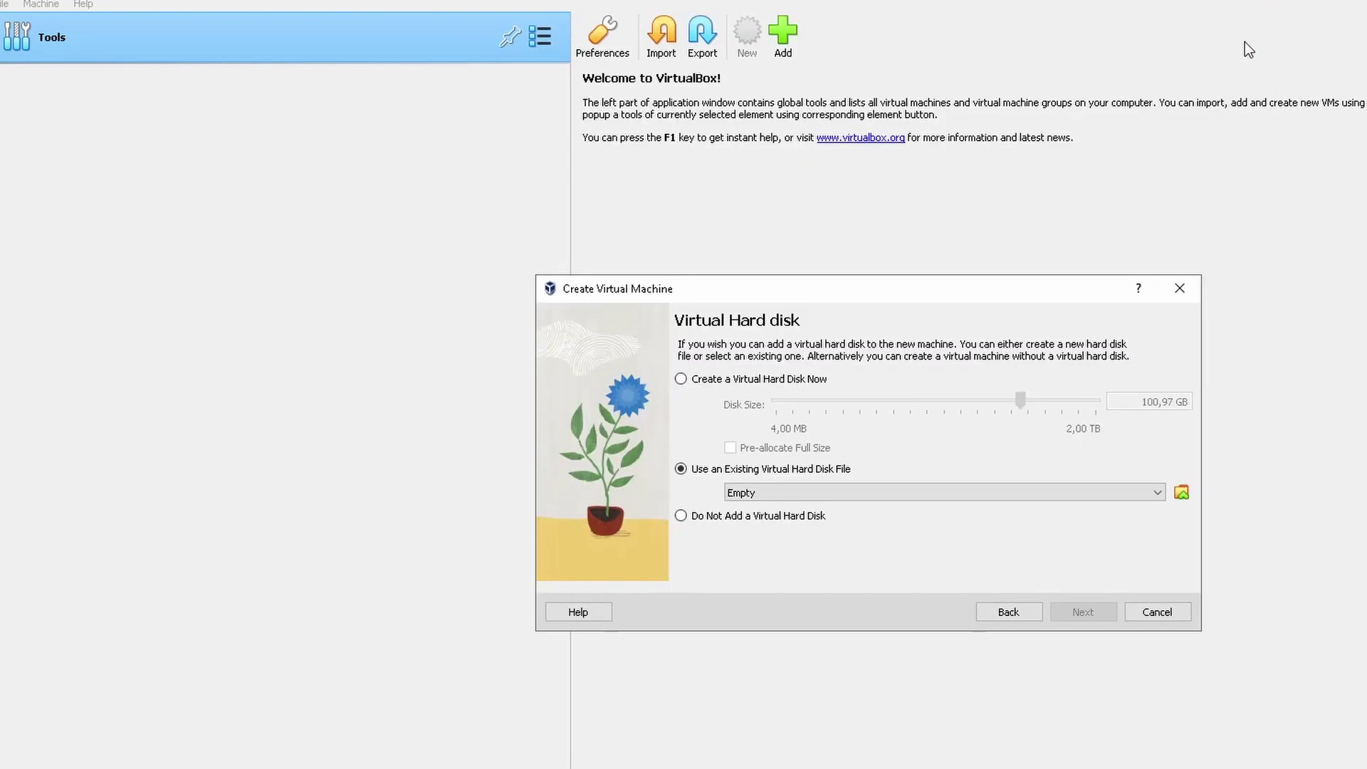
click(681, 380)
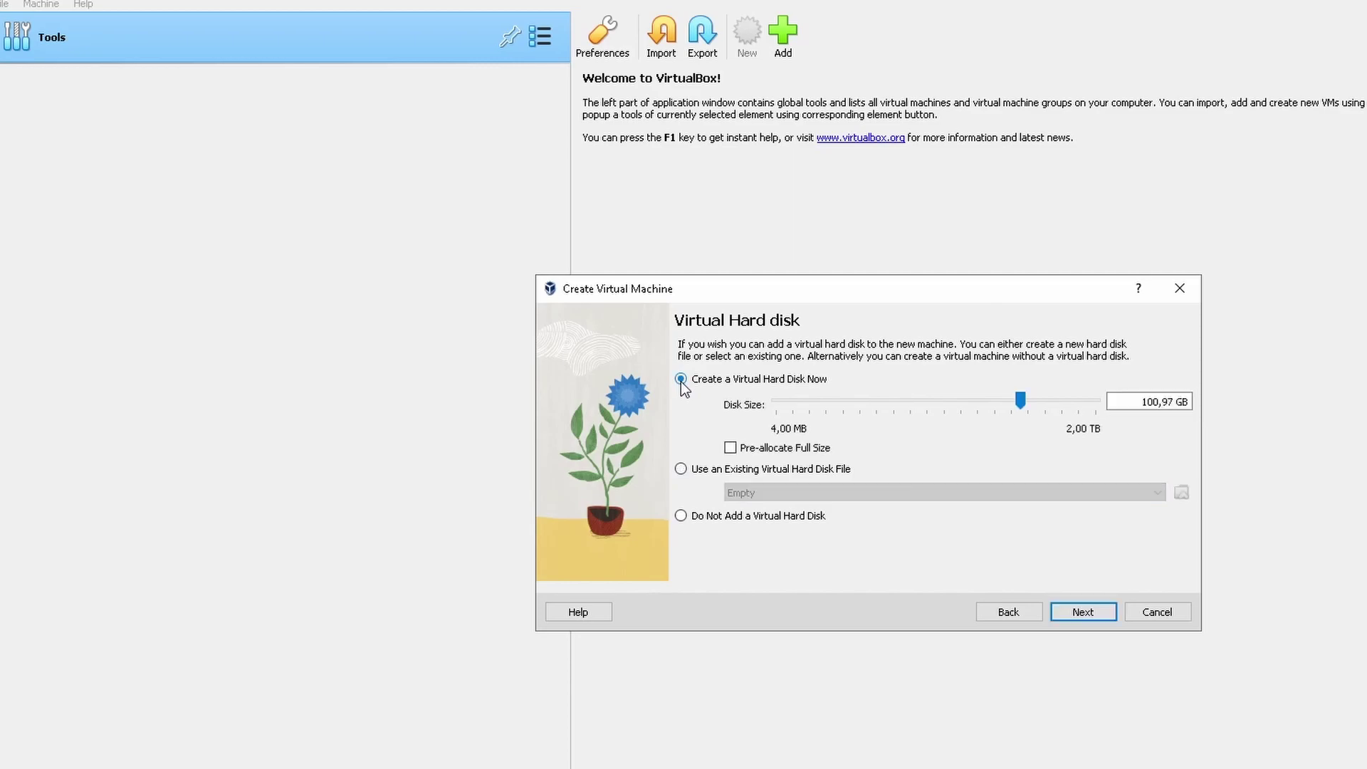
Reduce the new virtual hard disk's size to 80,00 GB and go to the configuration summary
click(1088, 617)
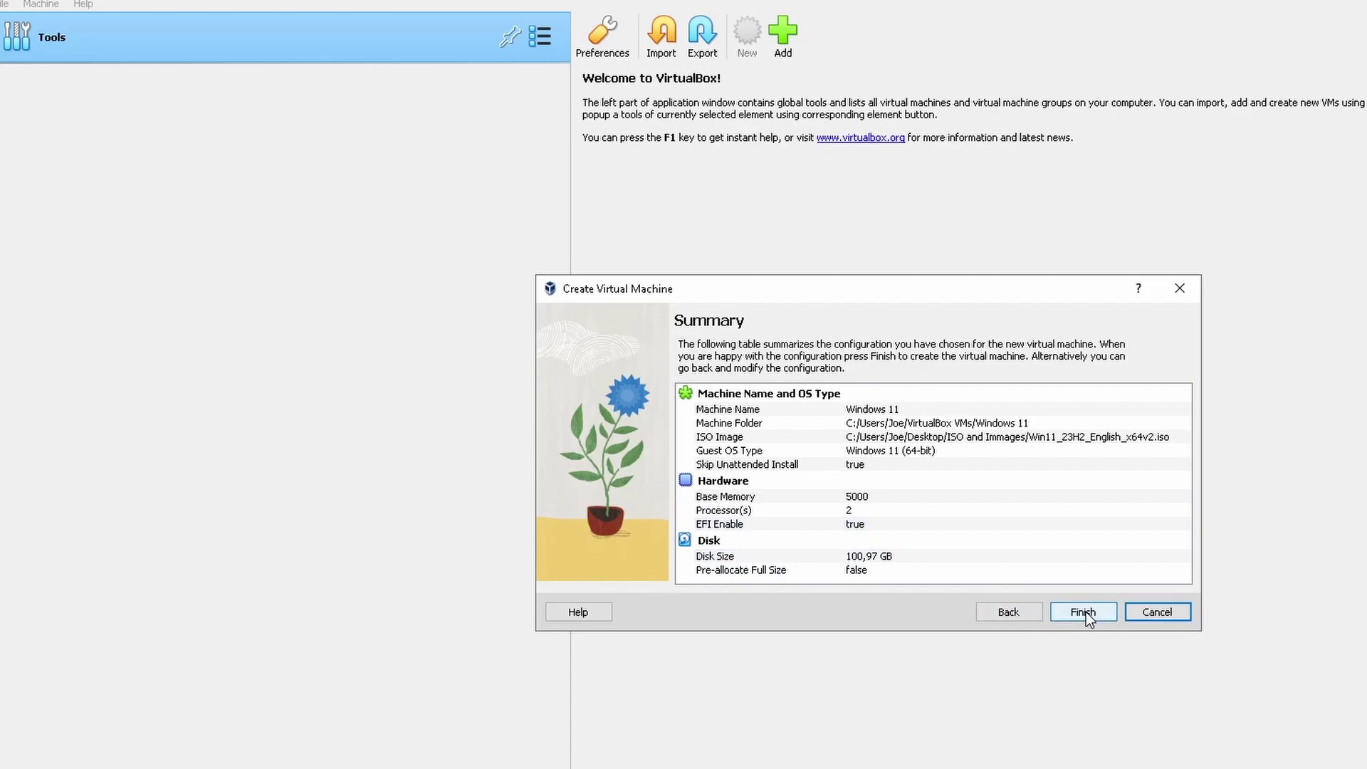
drag(1019, 295, 940, 229)
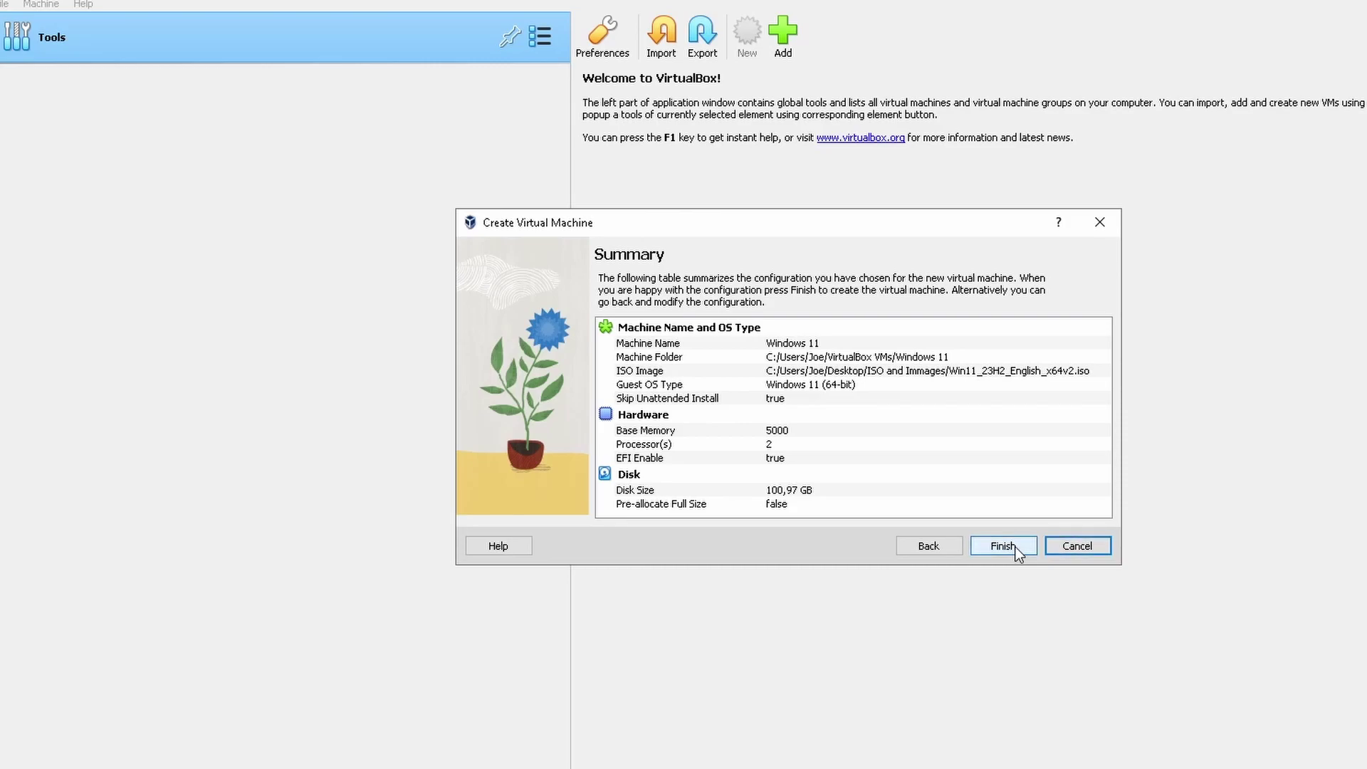
click(938, 544)
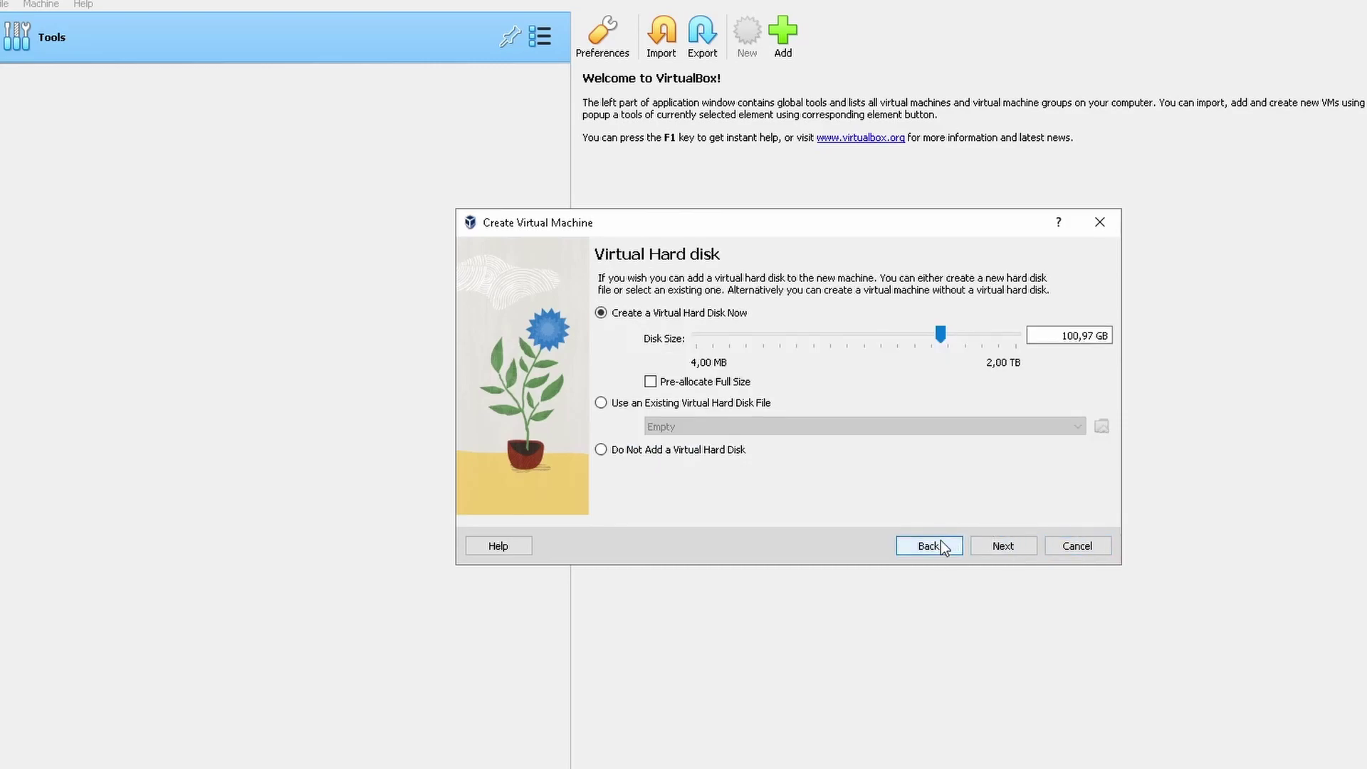
drag(940, 332, 934, 336)
click(1004, 547)
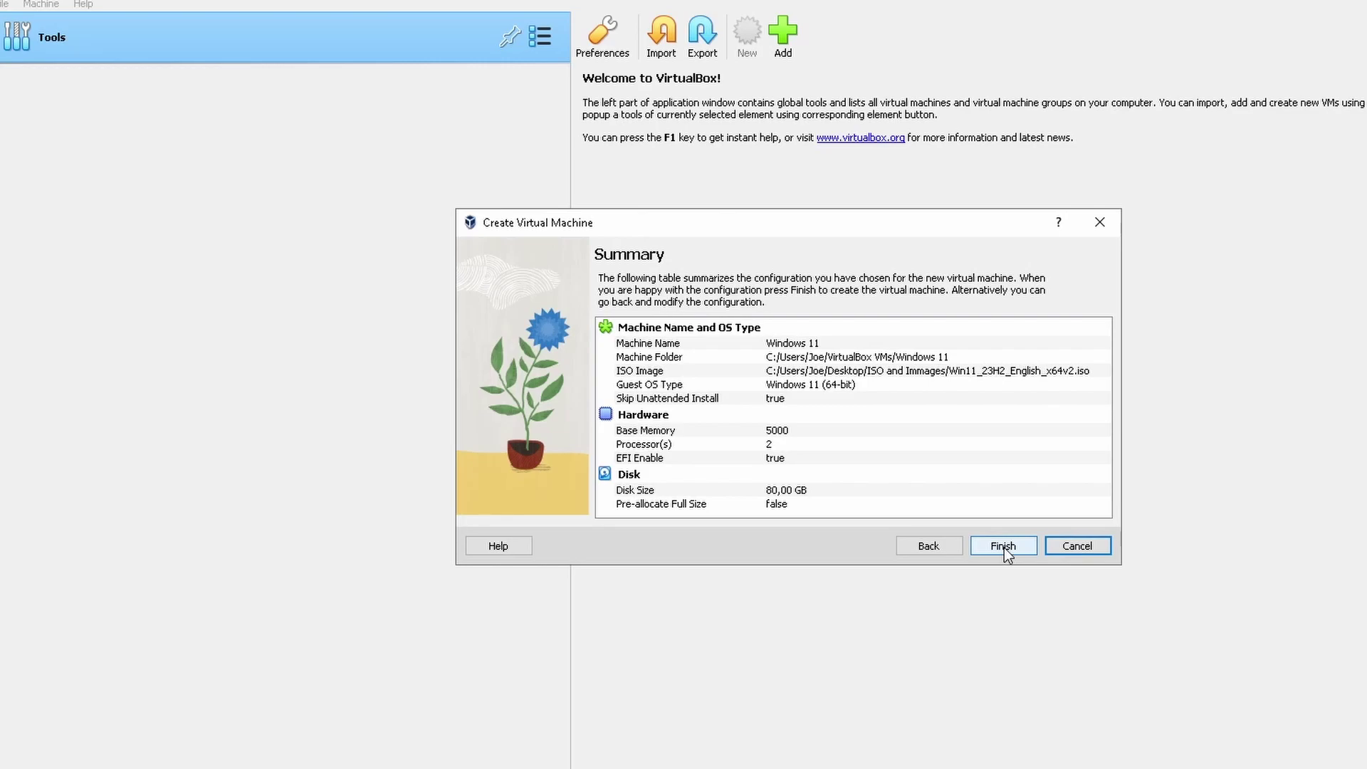
Lower the base memory to 4566 MB and finish creating the virtual machine
click(930, 549)
click(930, 550)
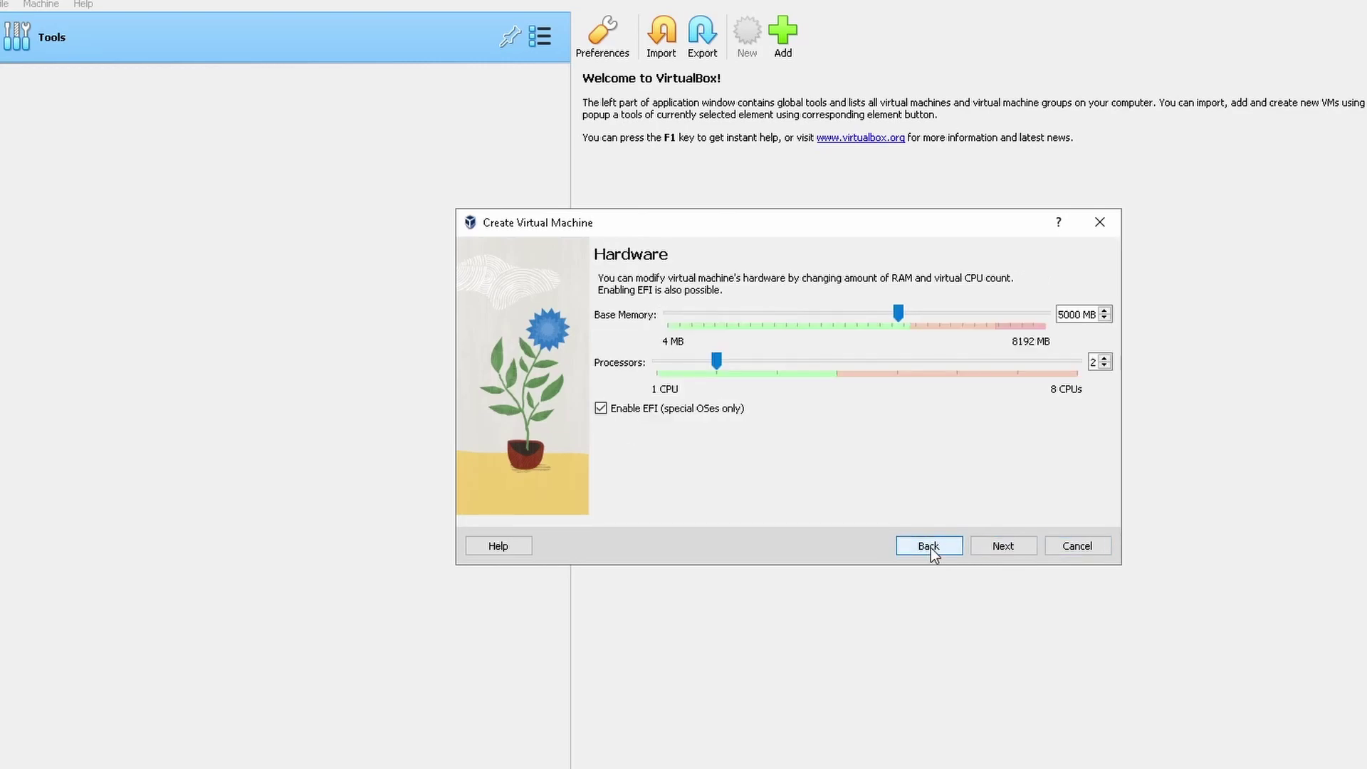
drag(899, 312, 880, 315)
click(1010, 549)
click(1011, 548)
click(1011, 545)
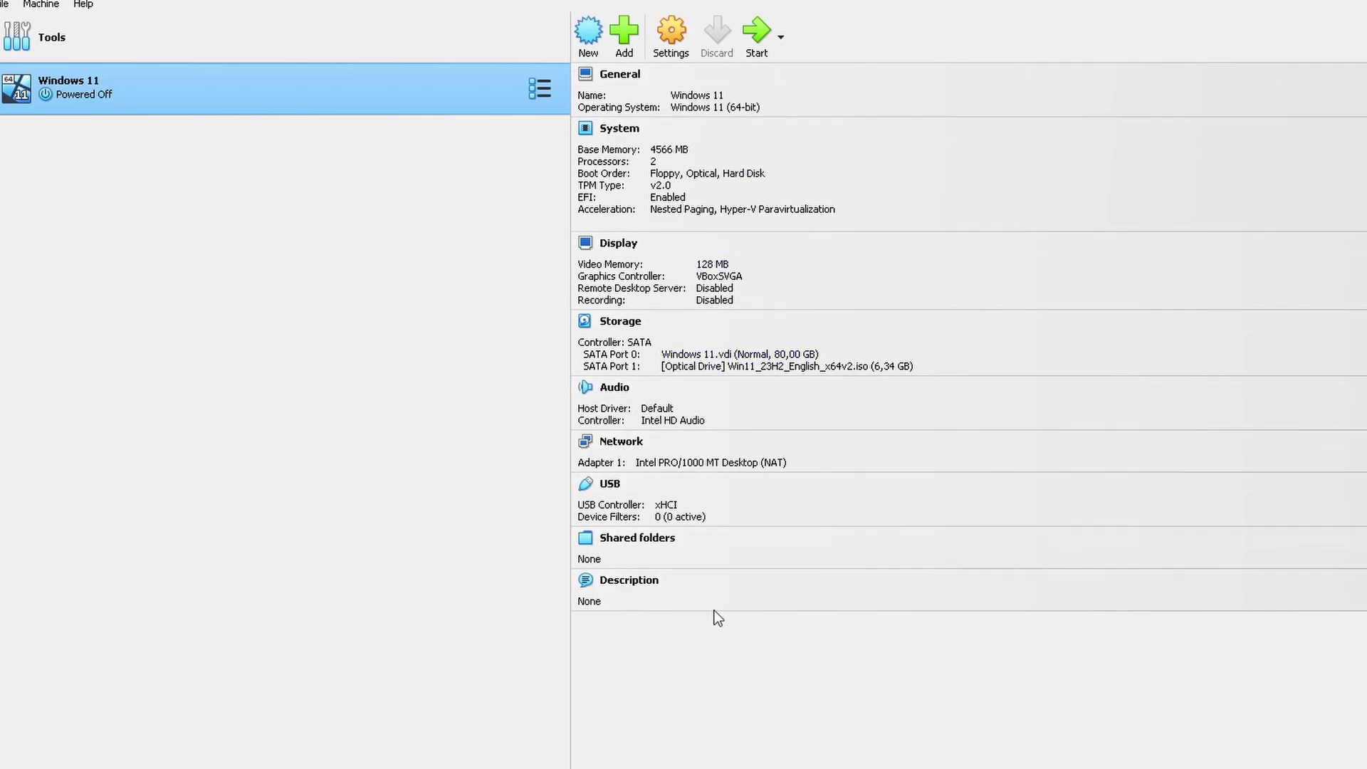
Examine the Windows 11 machine's General settings: name, version list, advanced options, description and disk encryption
click(670, 42)
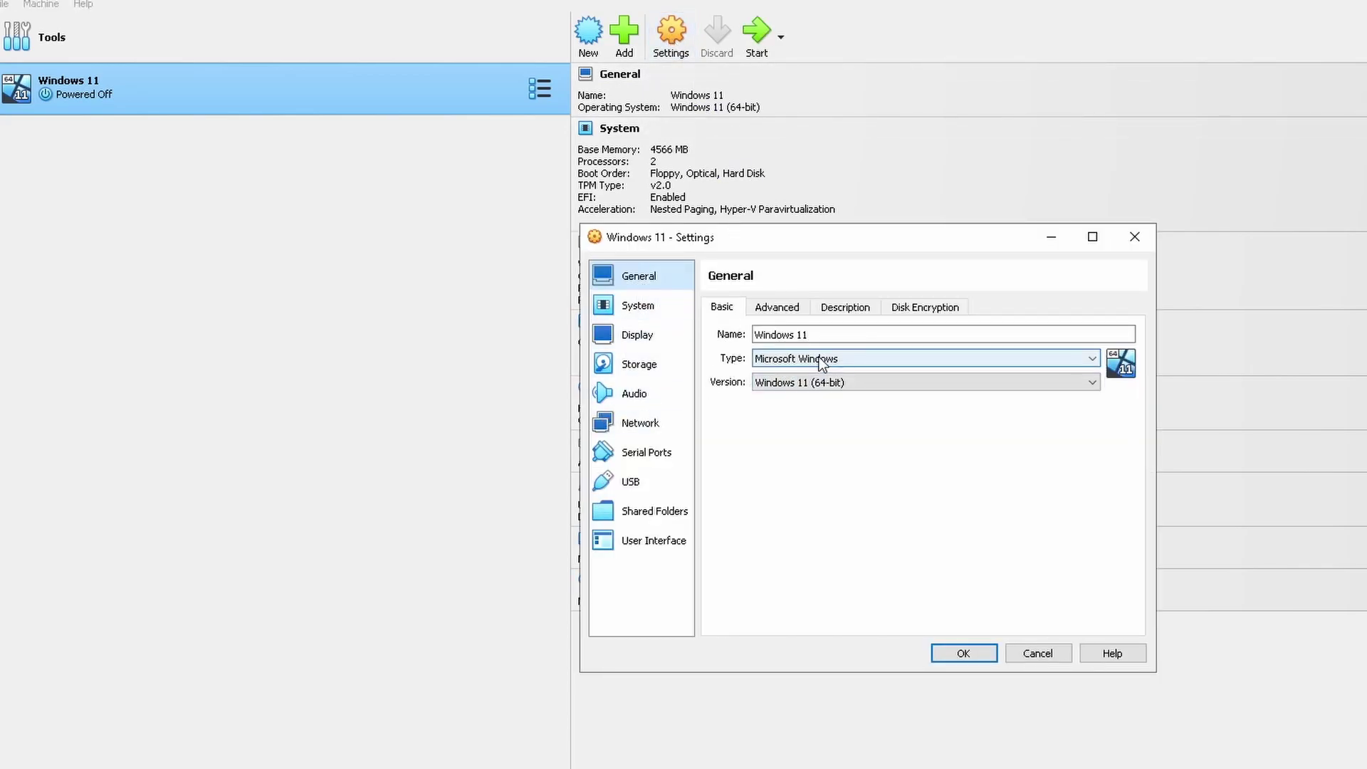
click(789, 311)
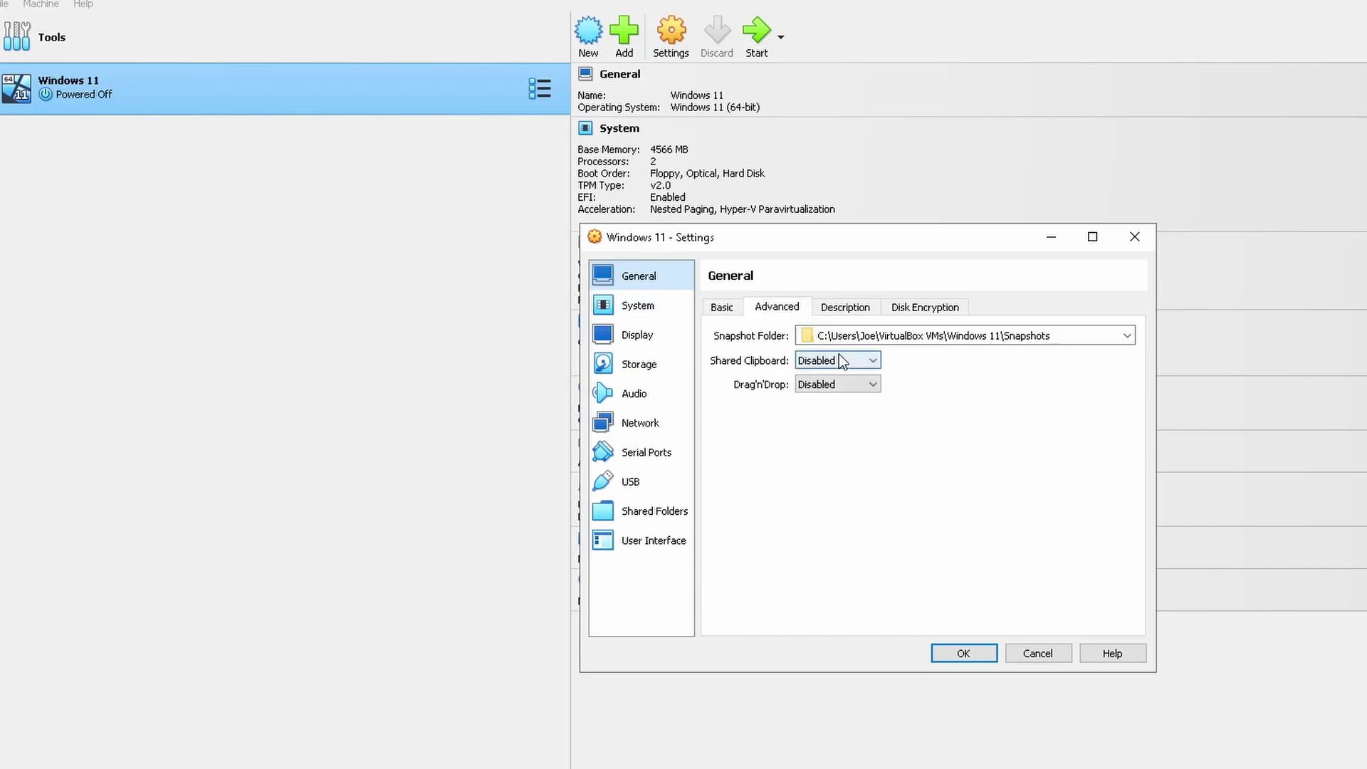
click(862, 307)
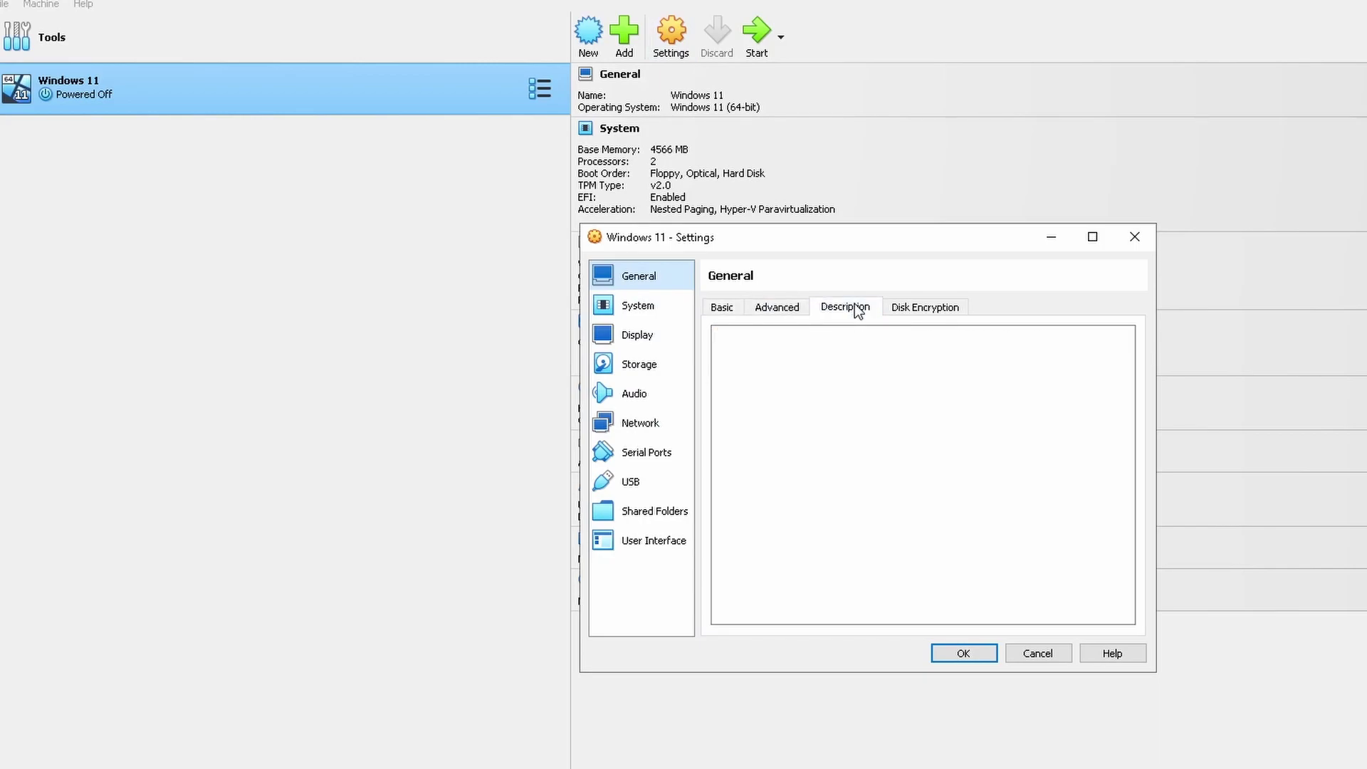
click(925, 311)
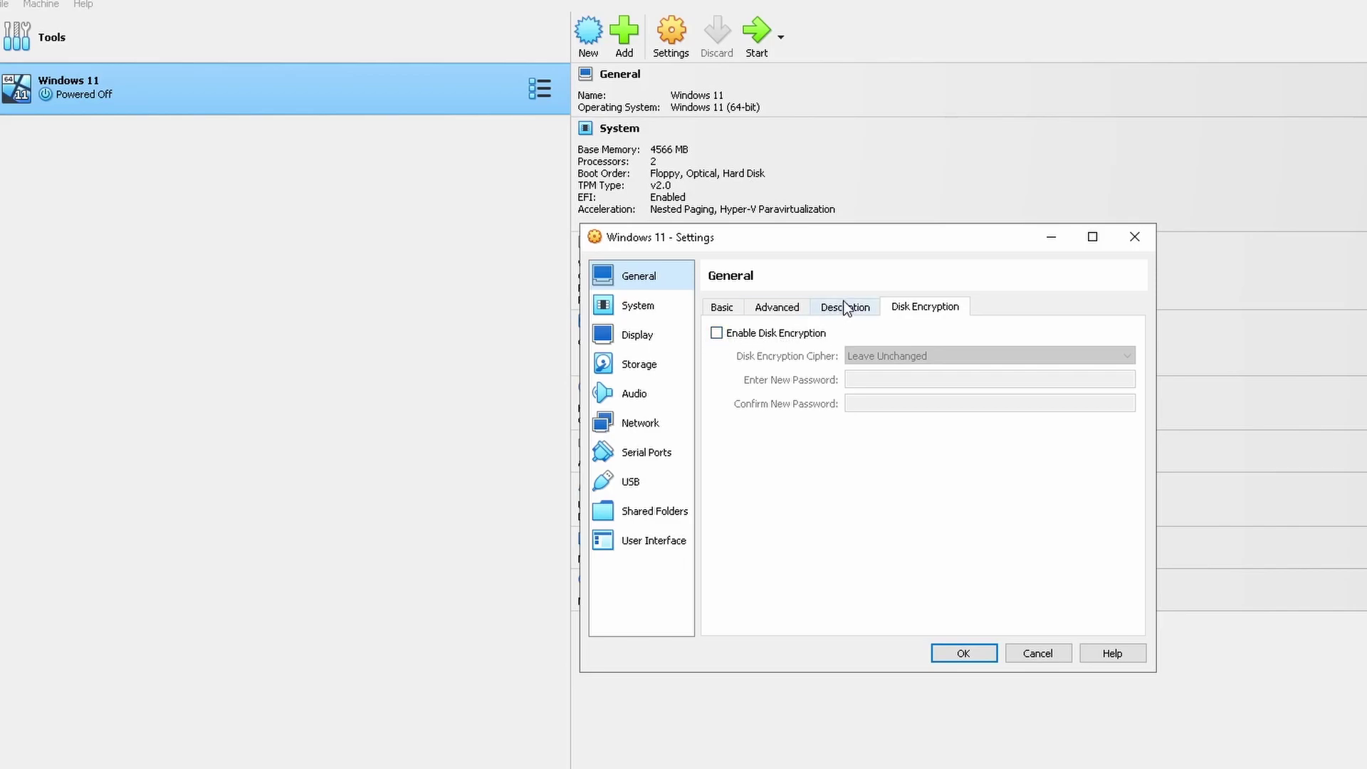
click(722, 308)
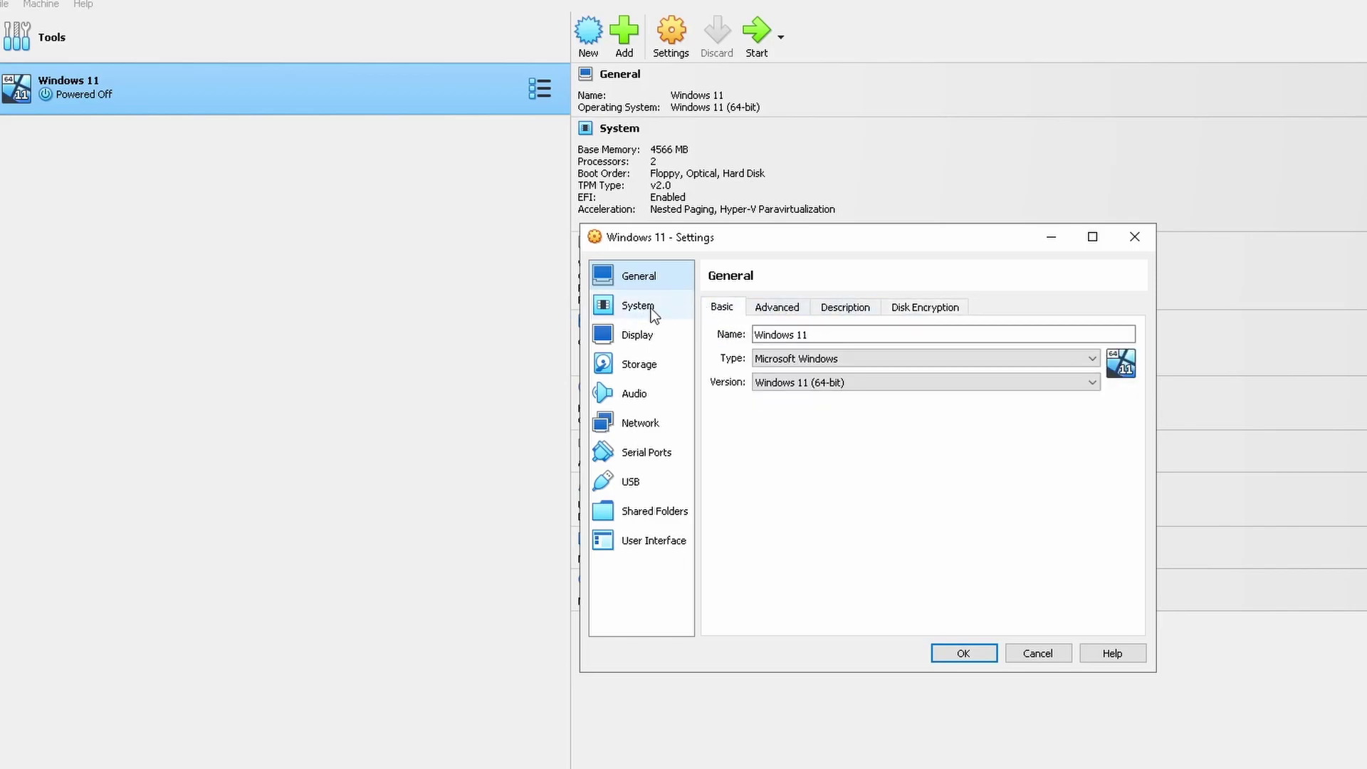
drag(830, 333, 734, 334)
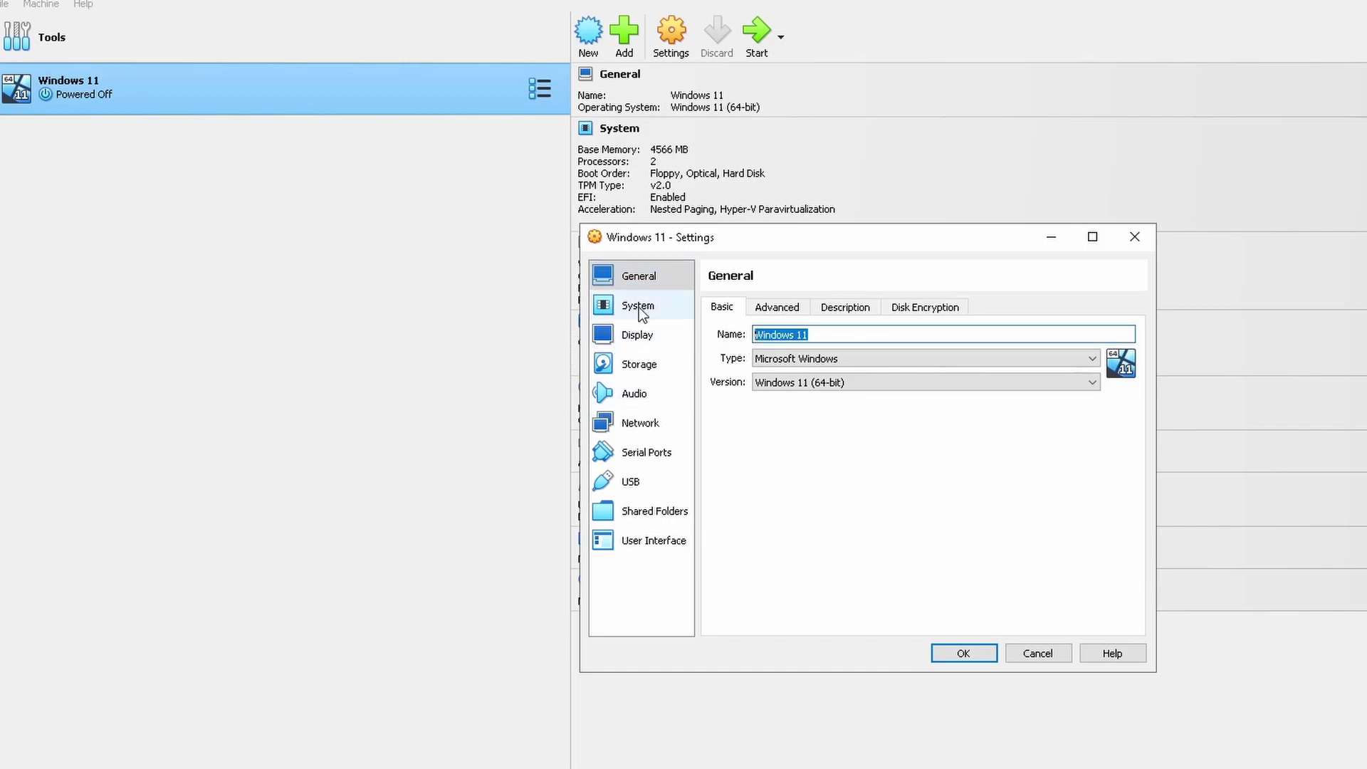
click(1096, 384)
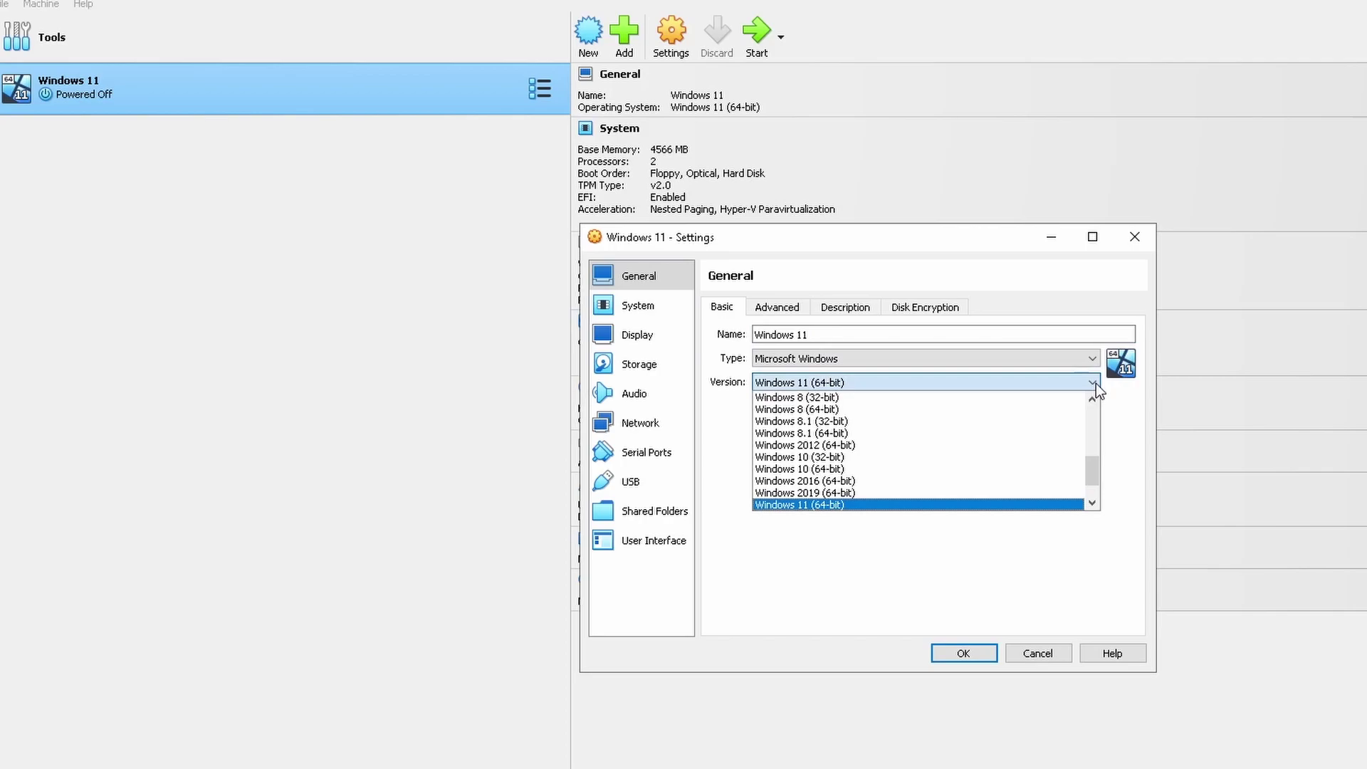
click(1096, 384)
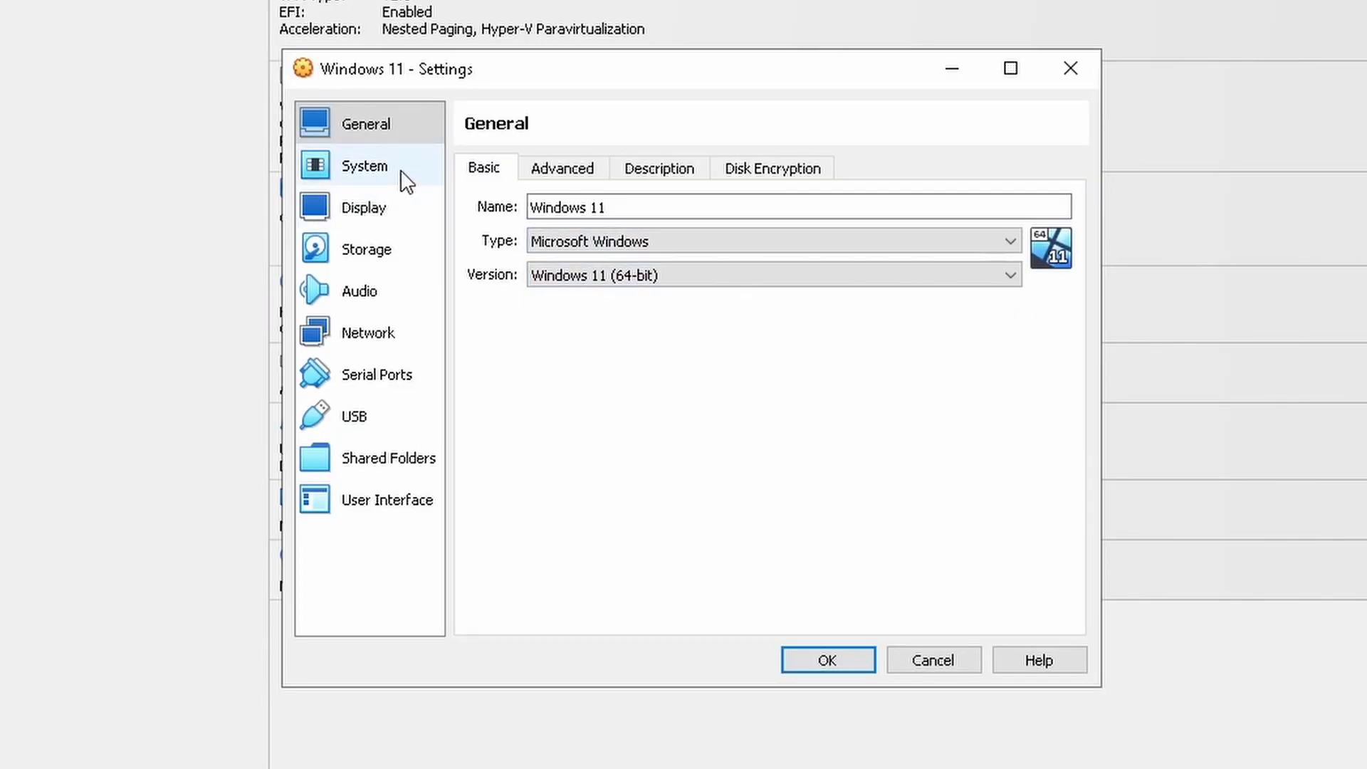
Move Floppy below Optical and Hard Disk in the boot order of the machine's System settings
click(403, 173)
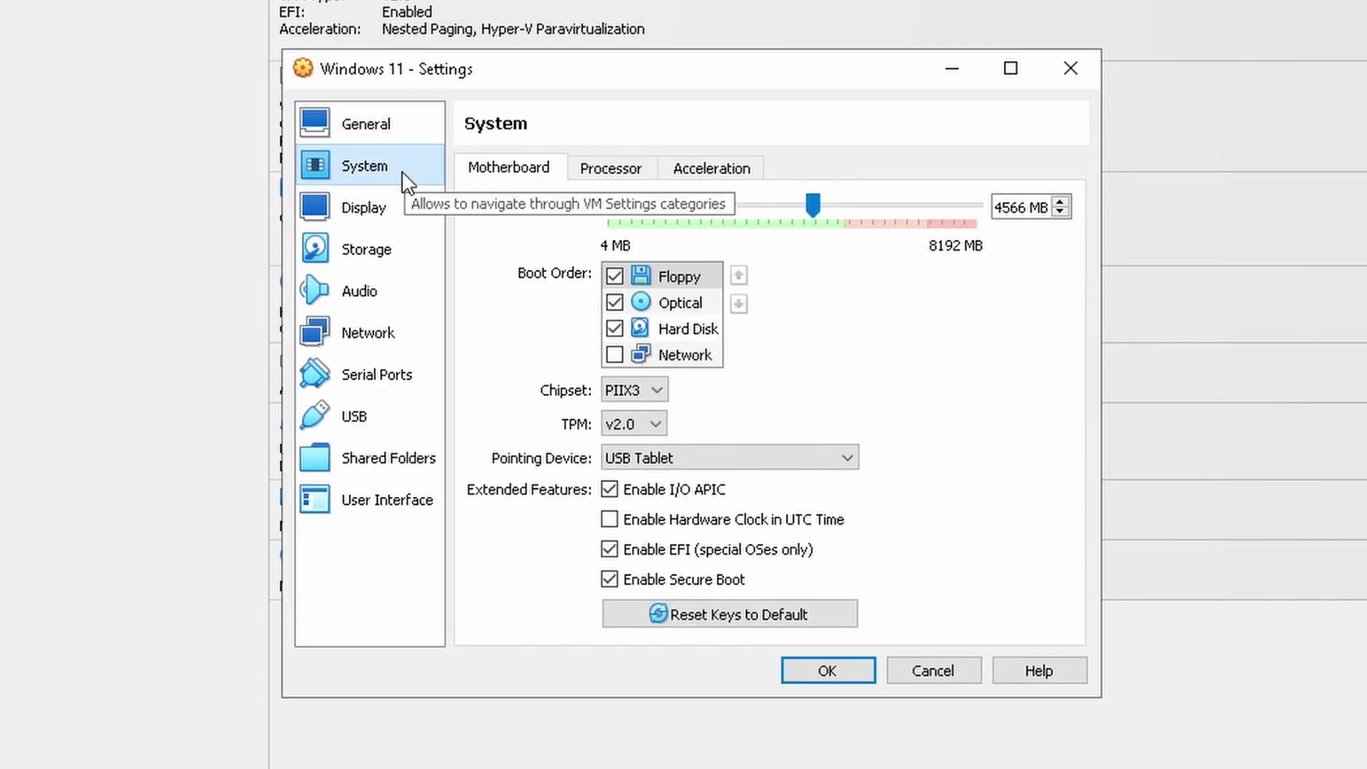
click(691, 281)
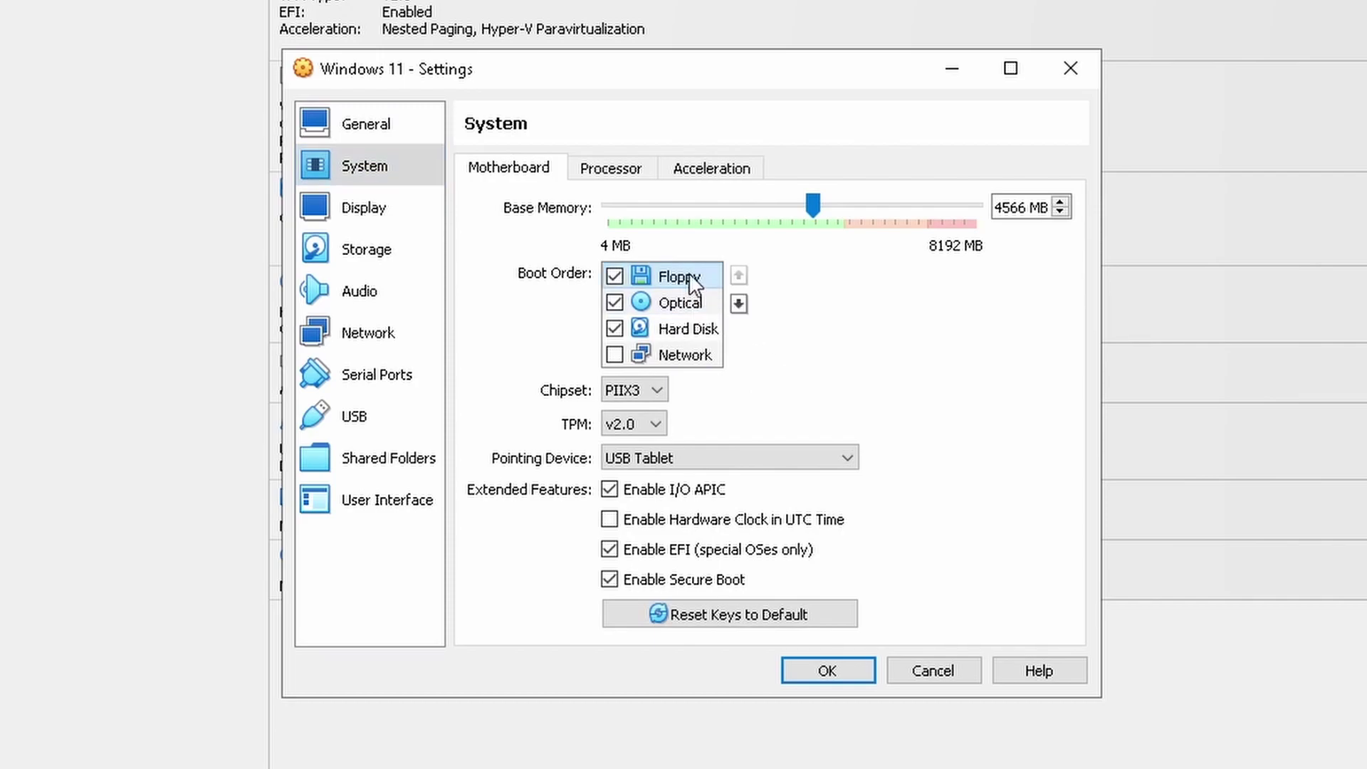
click(738, 305)
click(739, 304)
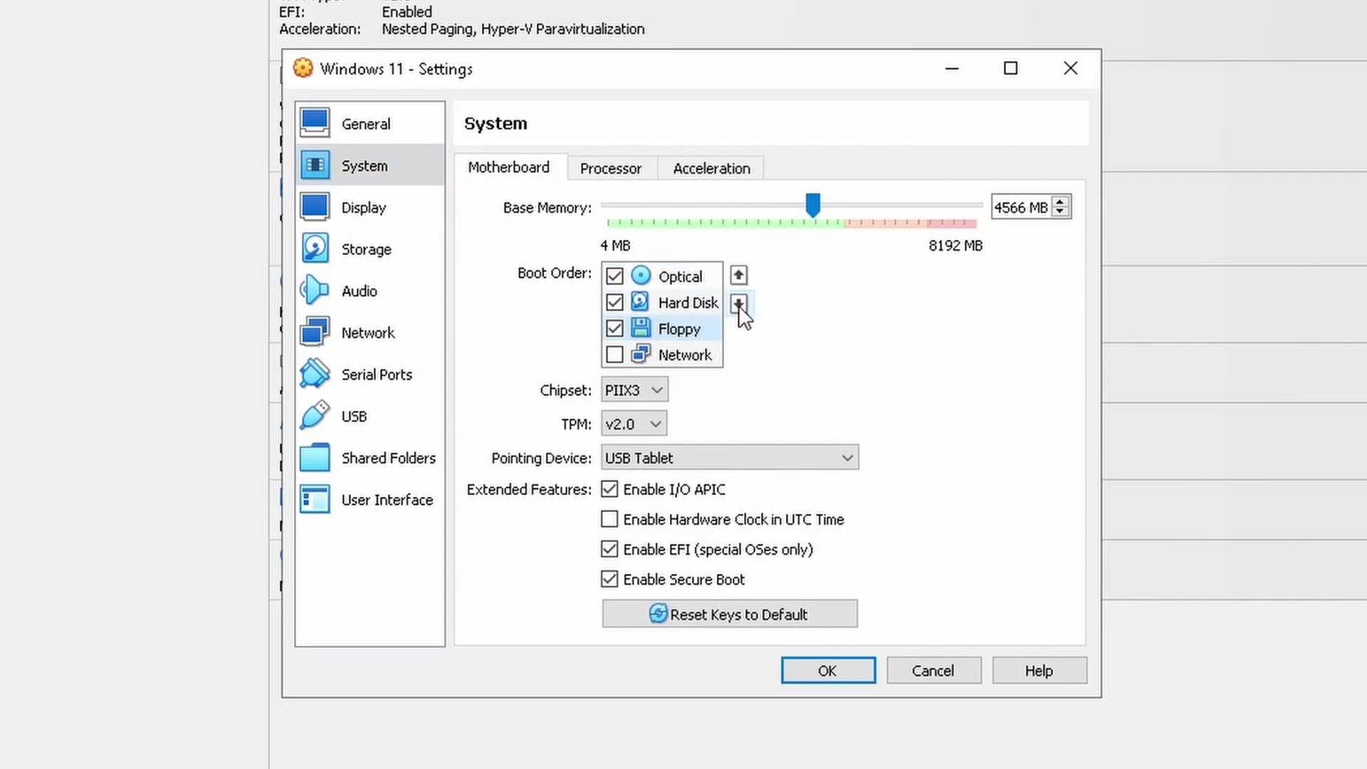
Move Floppy to the end of the boot order, disable booting from it, and review the Chipset and TPM choices
click(738, 304)
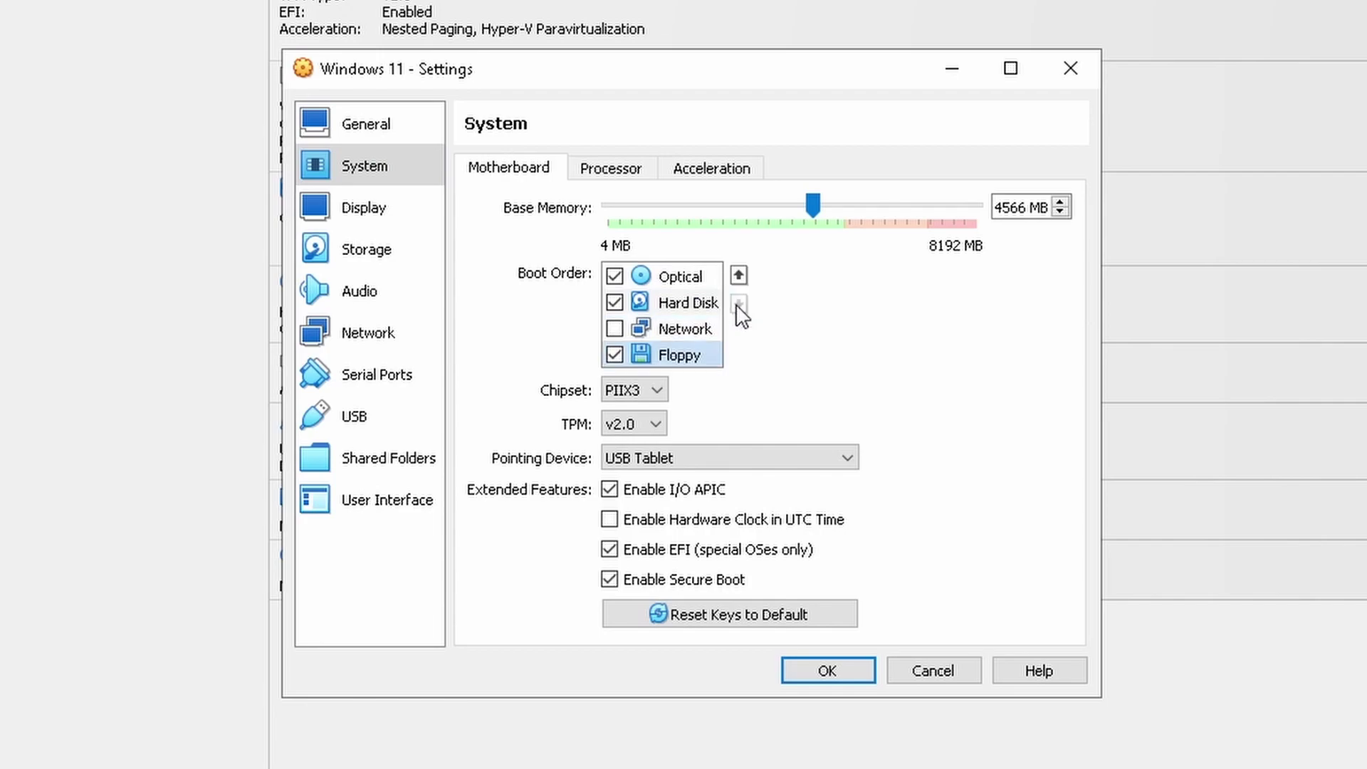
click(613, 354)
click(653, 391)
click(654, 390)
click(660, 422)
click(660, 421)
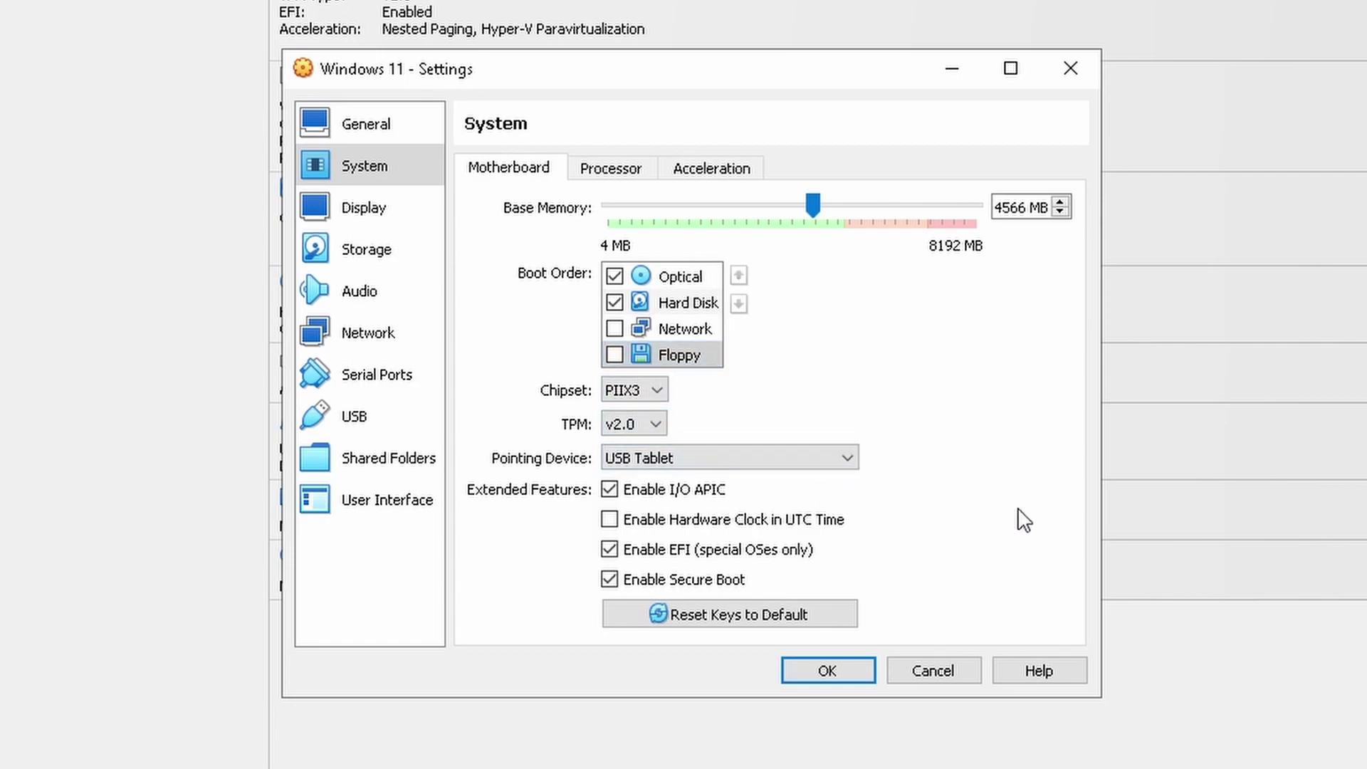
Examine the machine's Display settings, including the video memory and the available graphics controllers
click(356, 217)
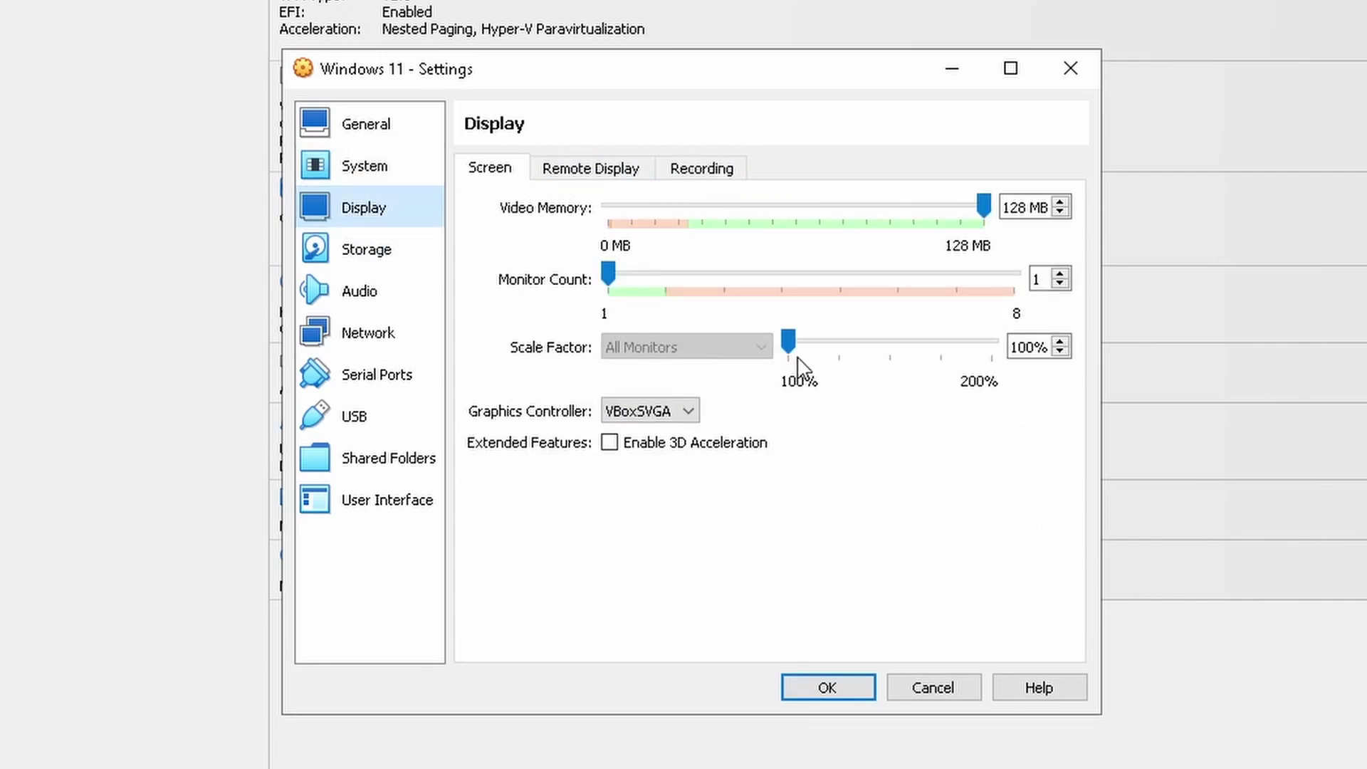
drag(990, 209, 1013, 247)
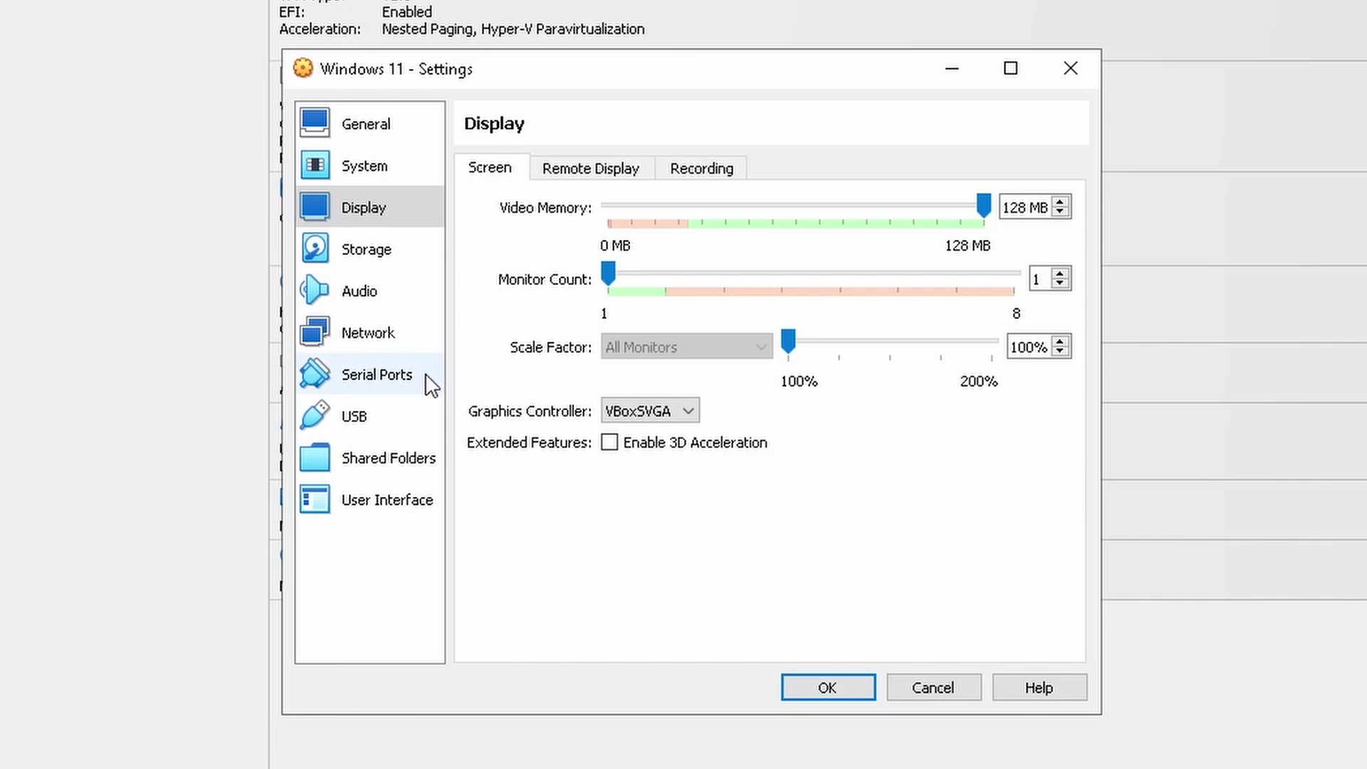
click(690, 412)
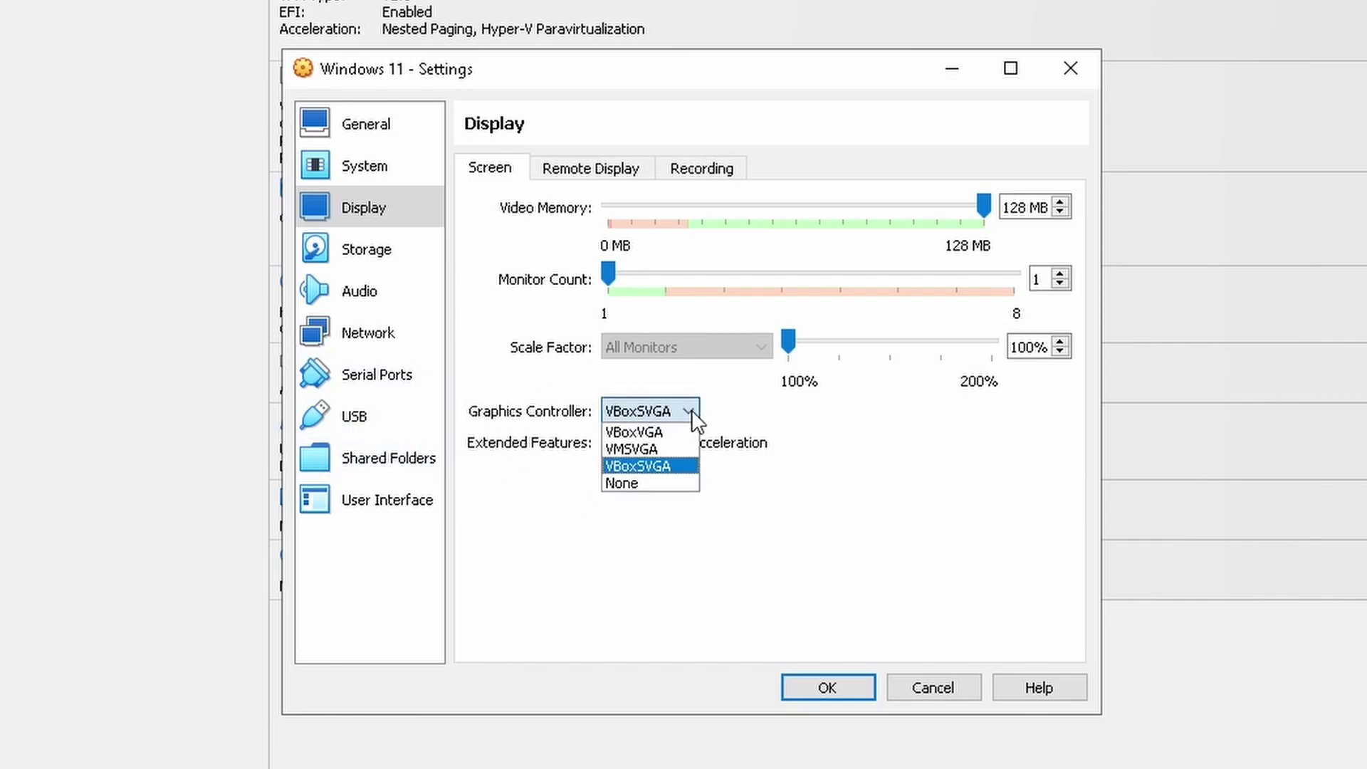
click(691, 412)
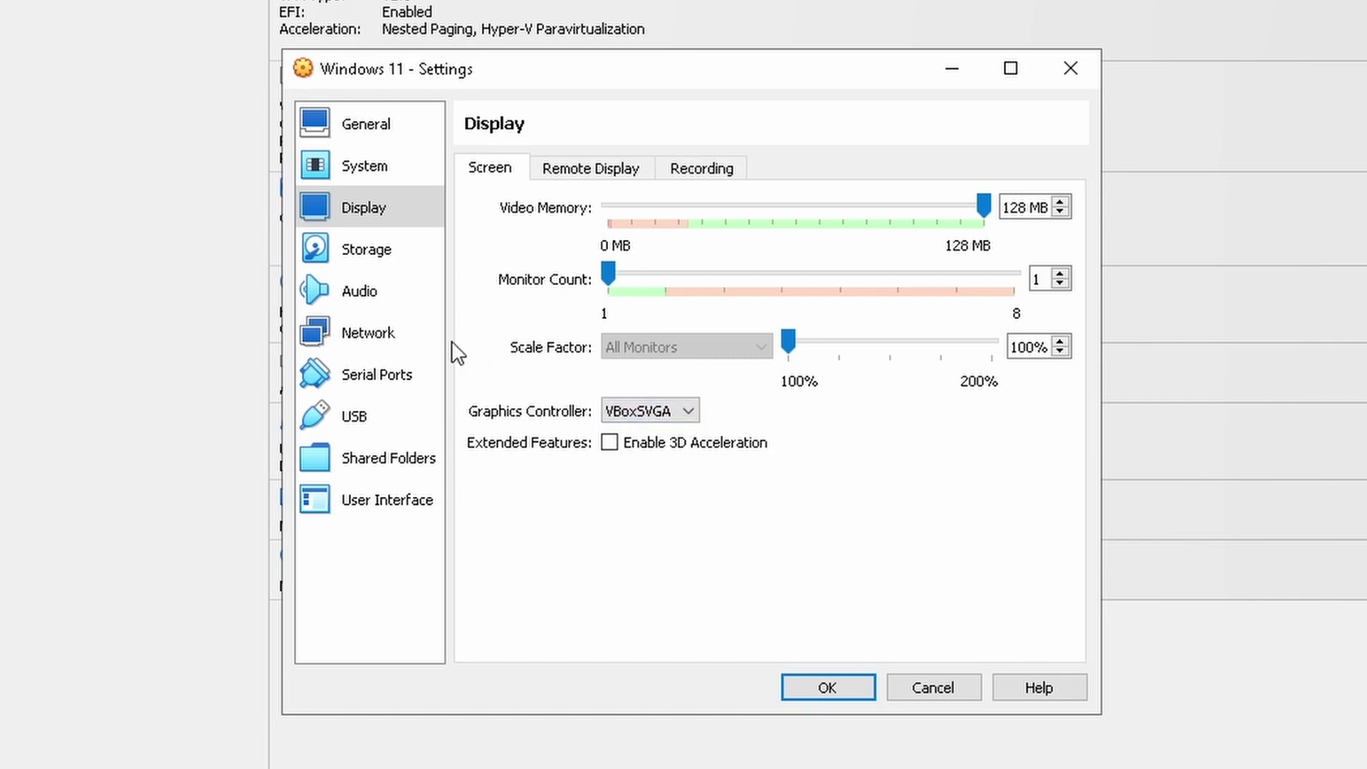
Attach the Win11_23H2_English_x64v2 disc image to the SATA optical drive in the machine's Storage settings
click(380, 259)
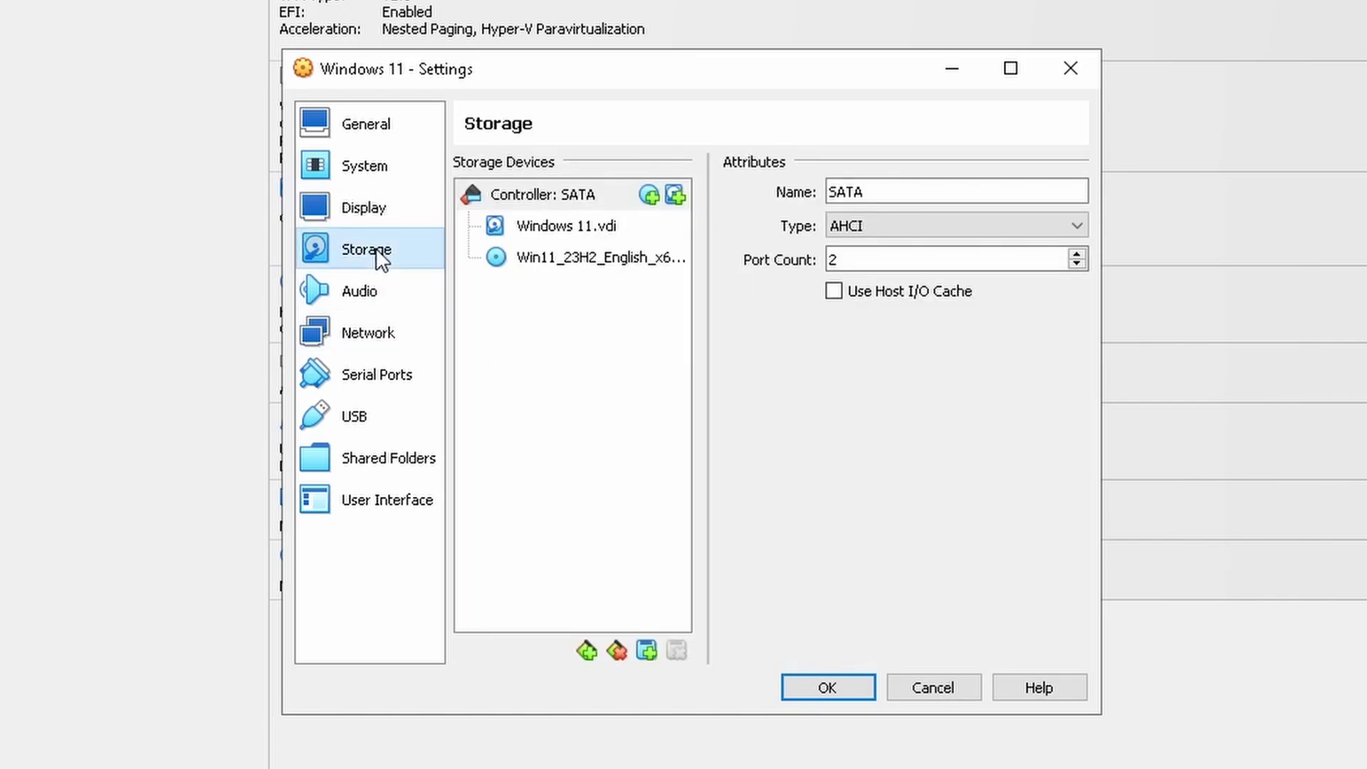
click(581, 259)
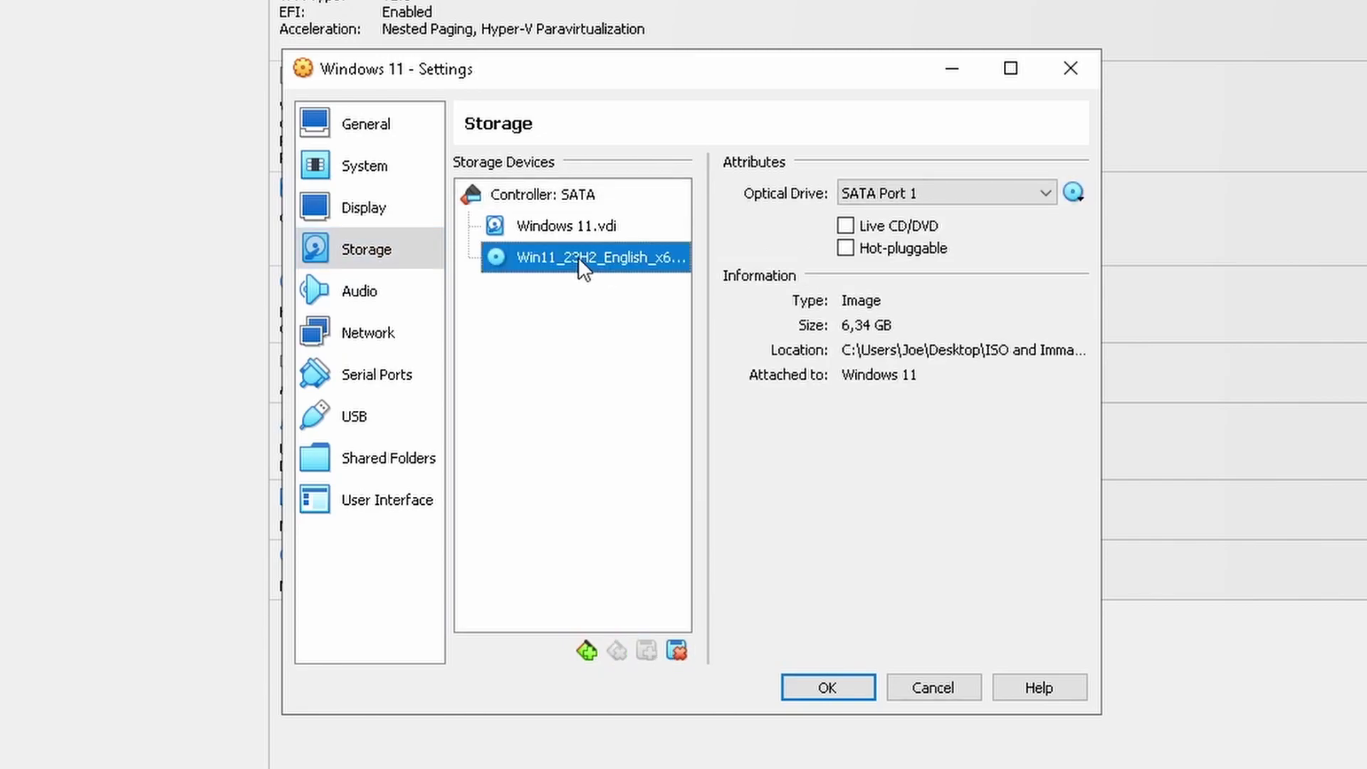
click(1073, 193)
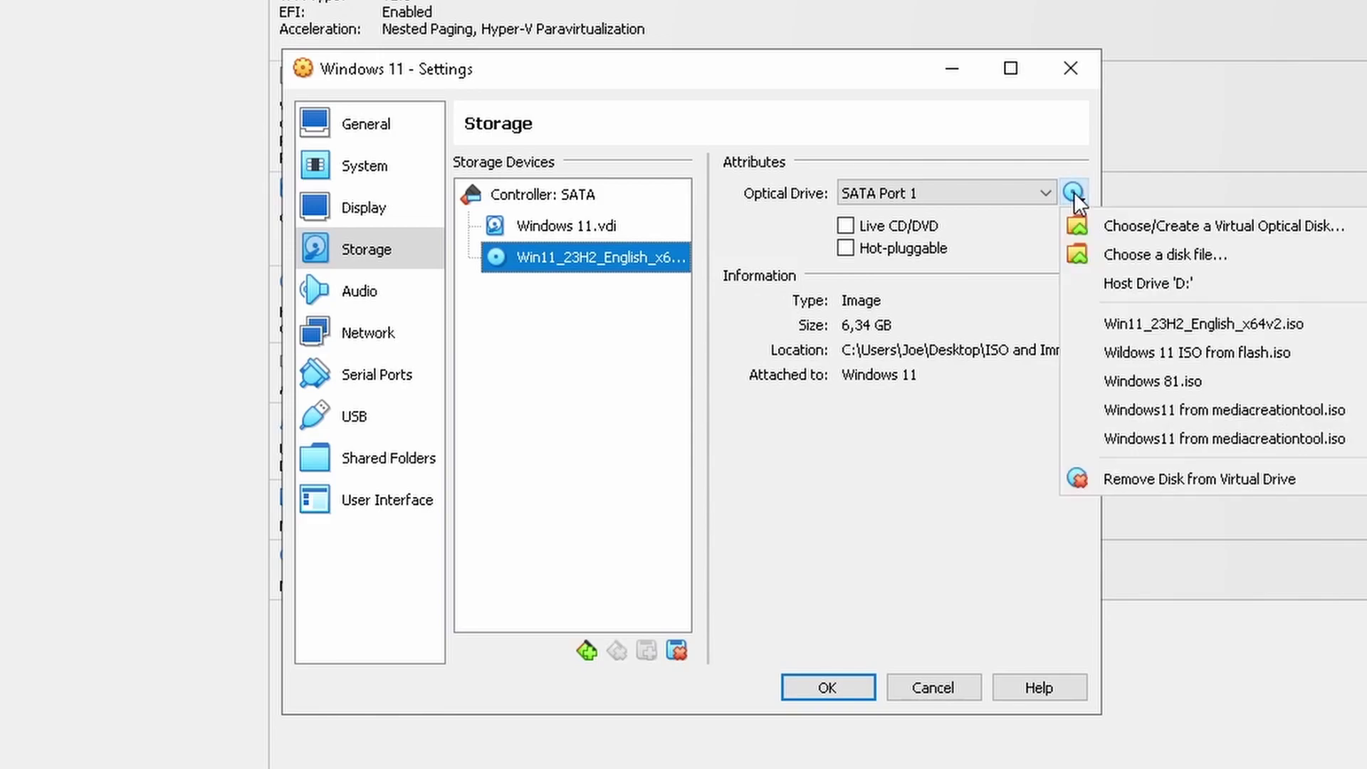
click(1112, 253)
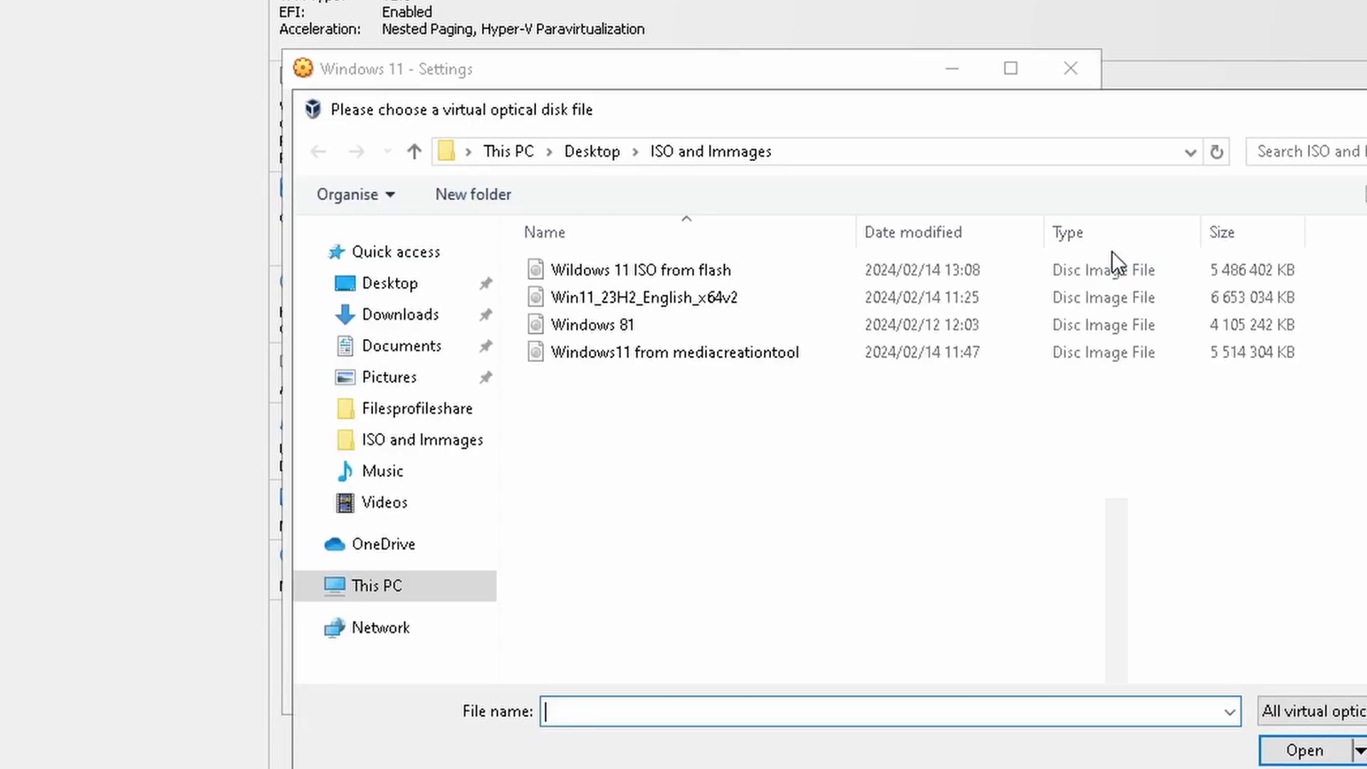
click(688, 301)
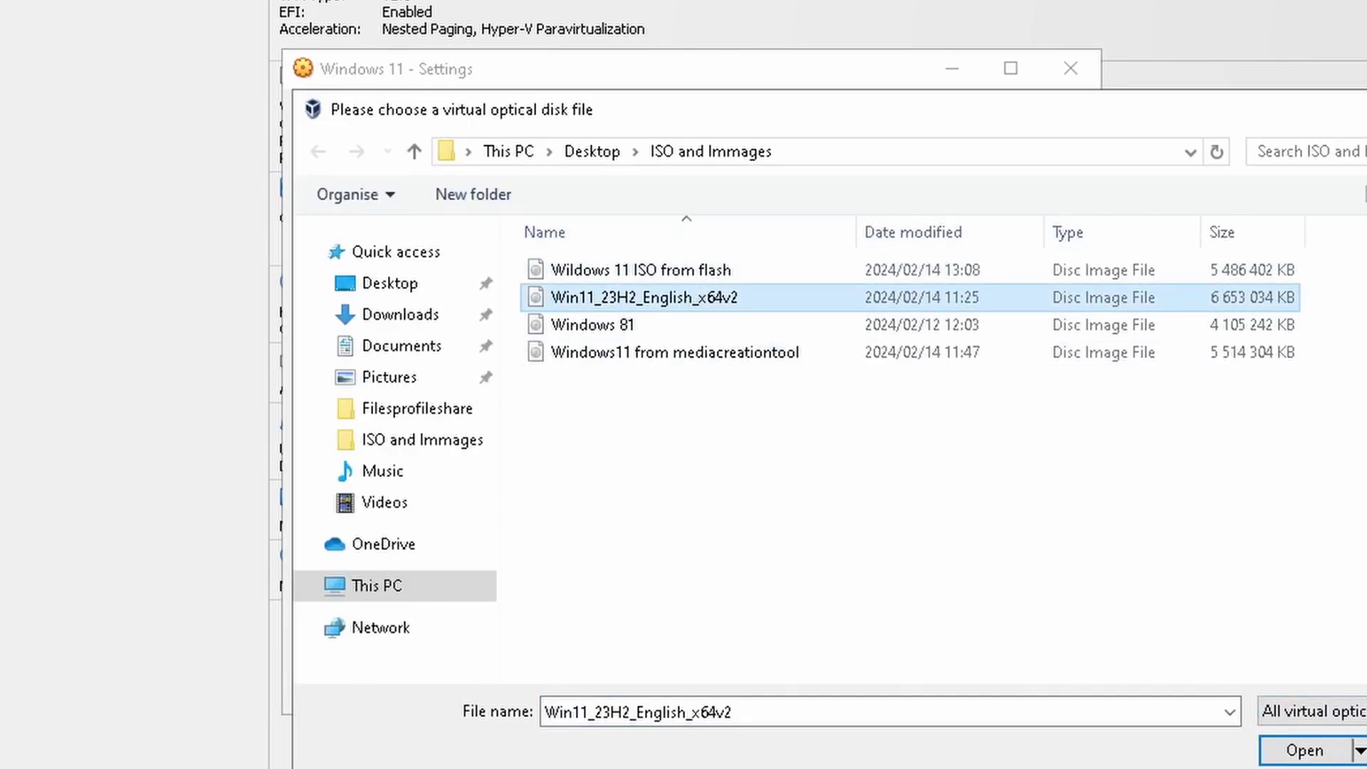
click(1310, 748)
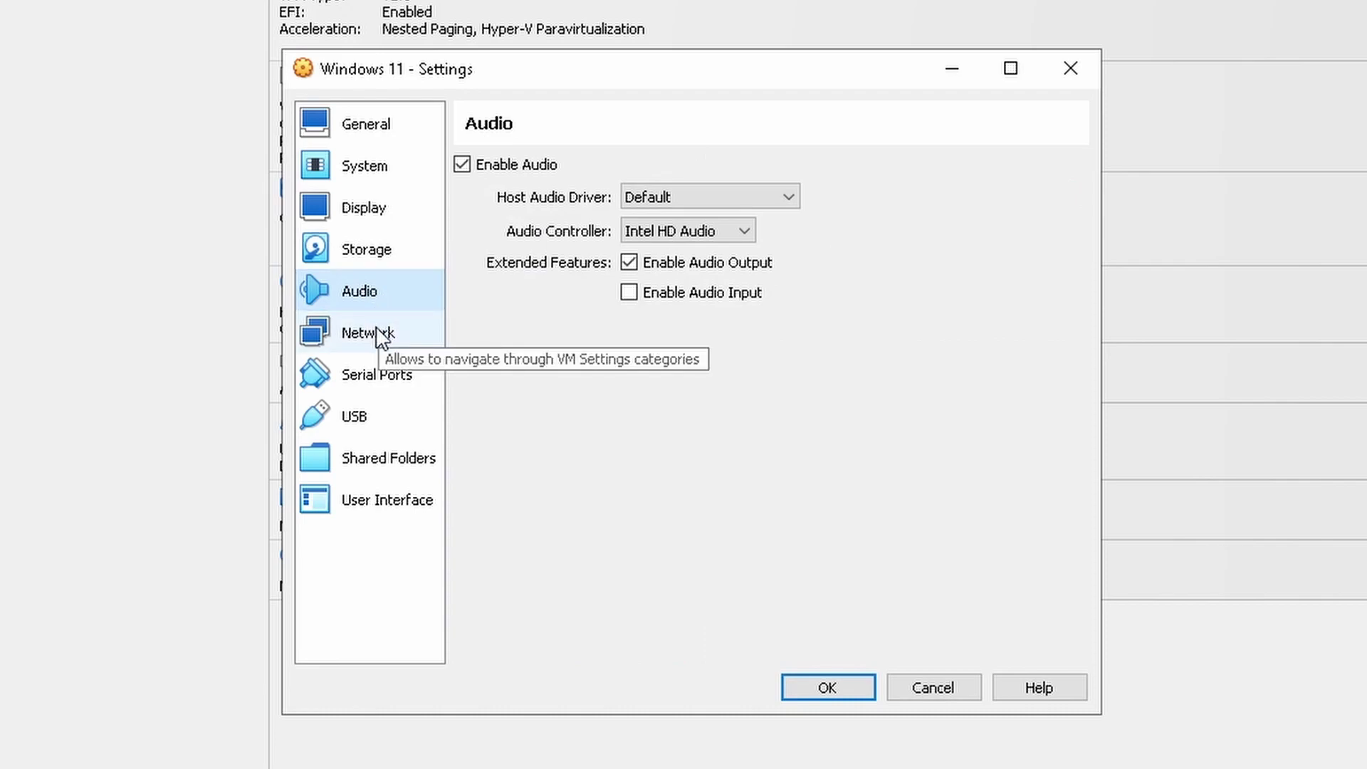
Review the host audio driver and audio controller choices in the machine's Audio settings
click(792, 195)
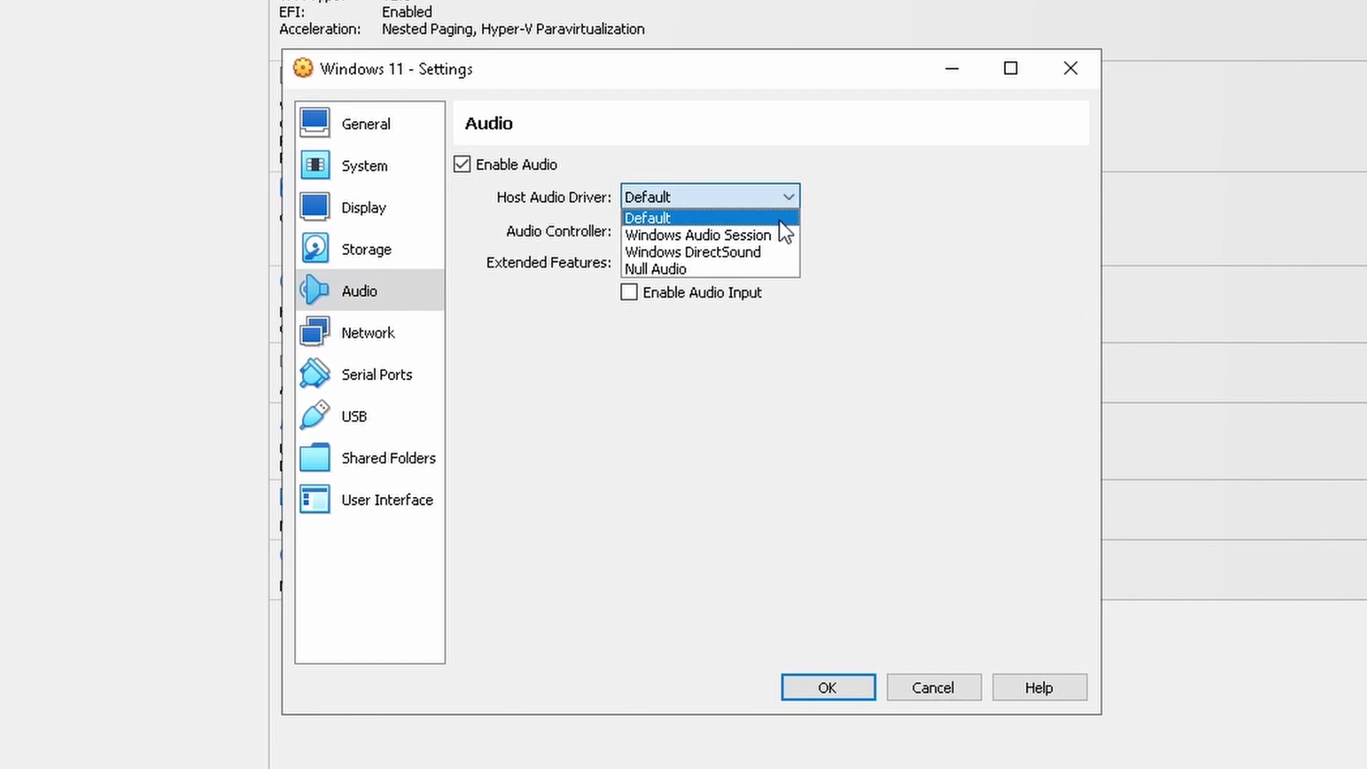
click(972, 279)
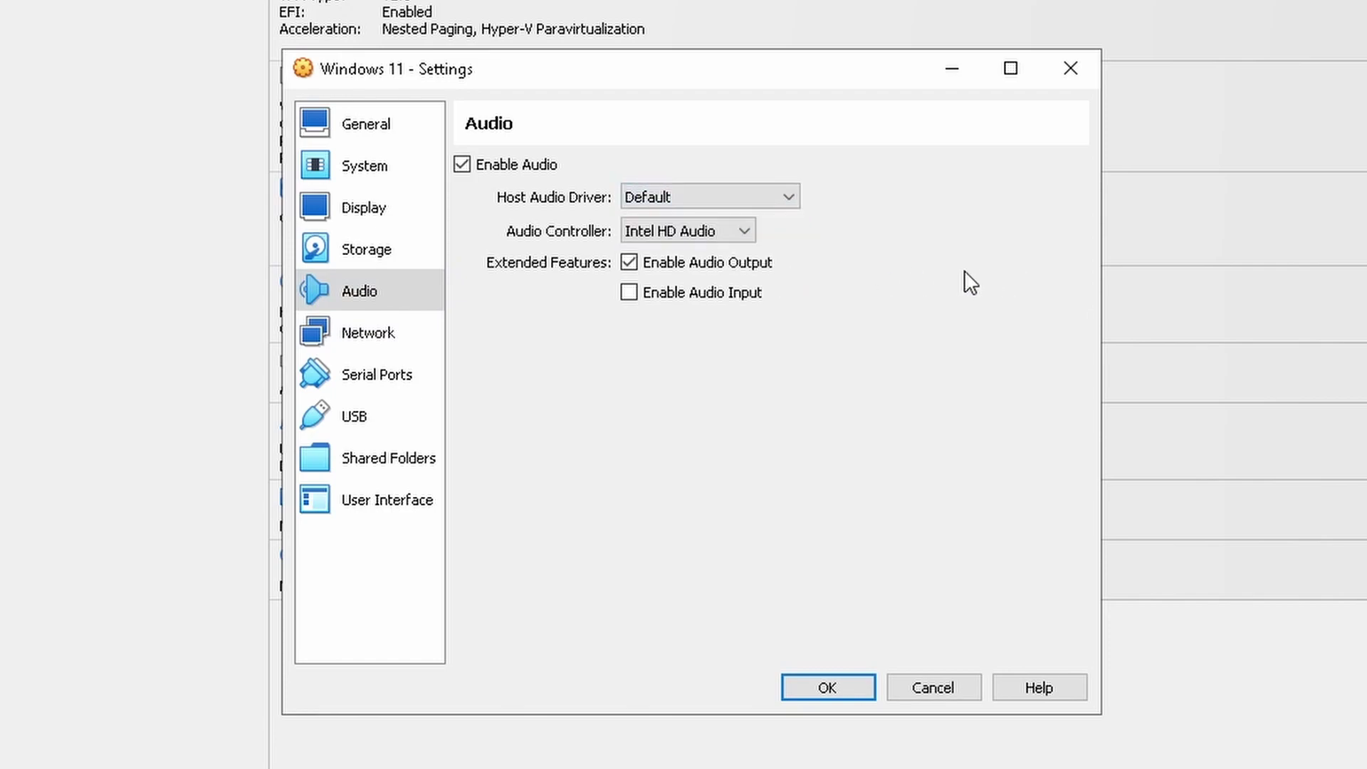
click(747, 232)
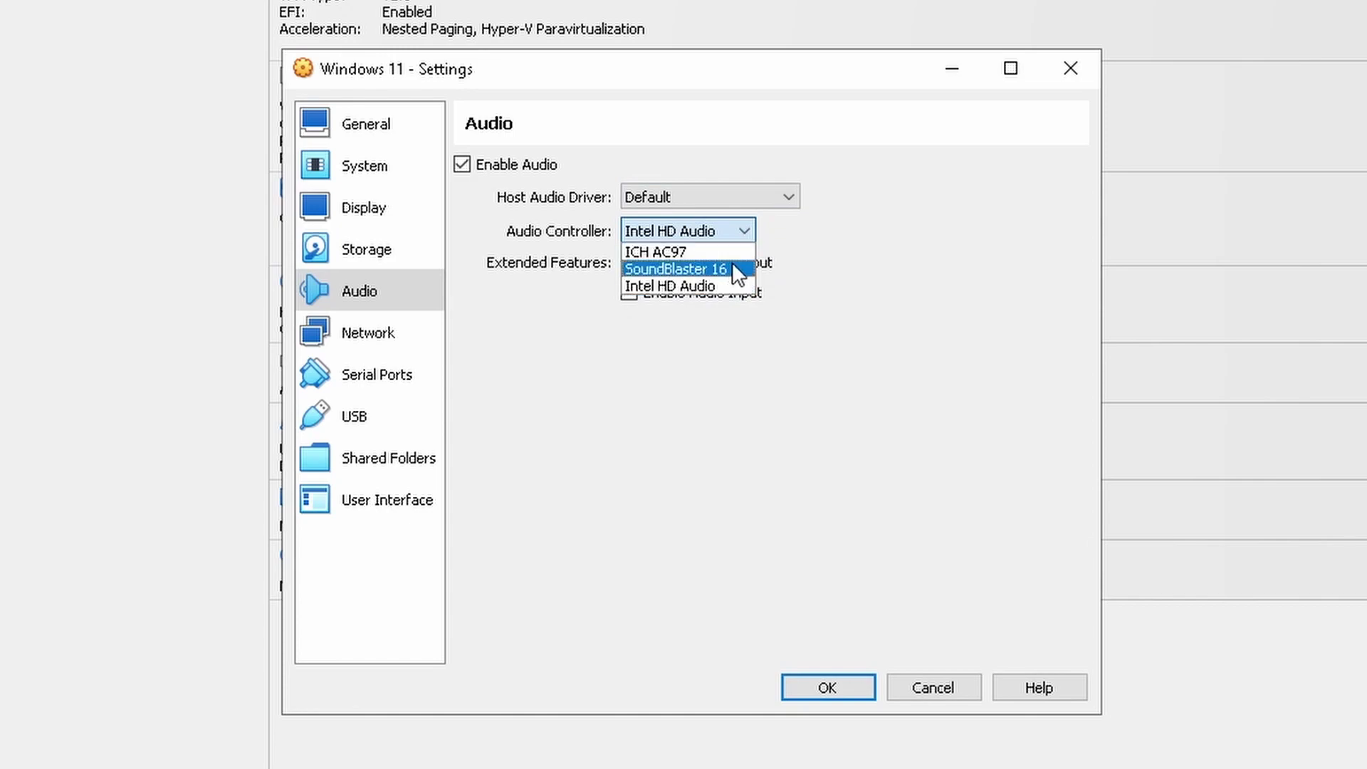
click(969, 349)
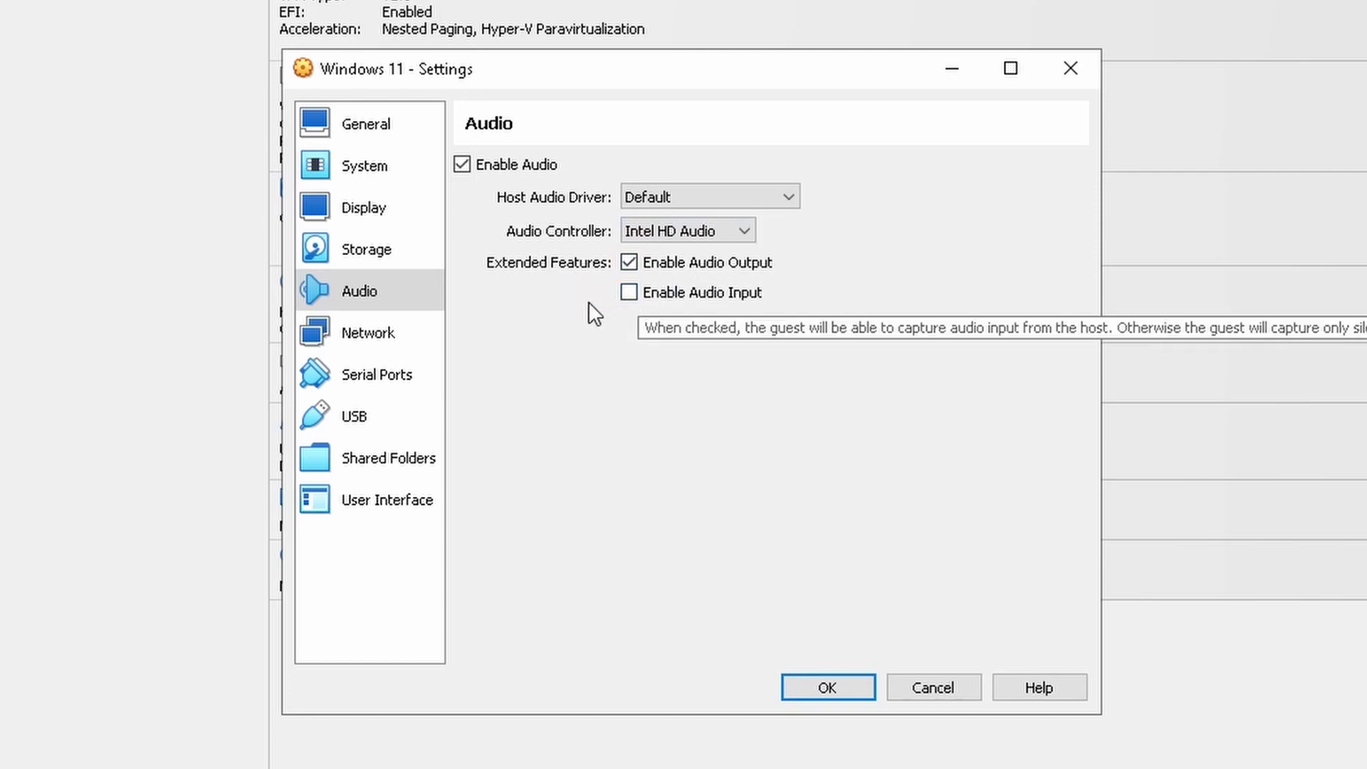
Try attaching network Adapter 1 to Bridged Adapter in the machine's Network settings, and return it to NAT
click(376, 347)
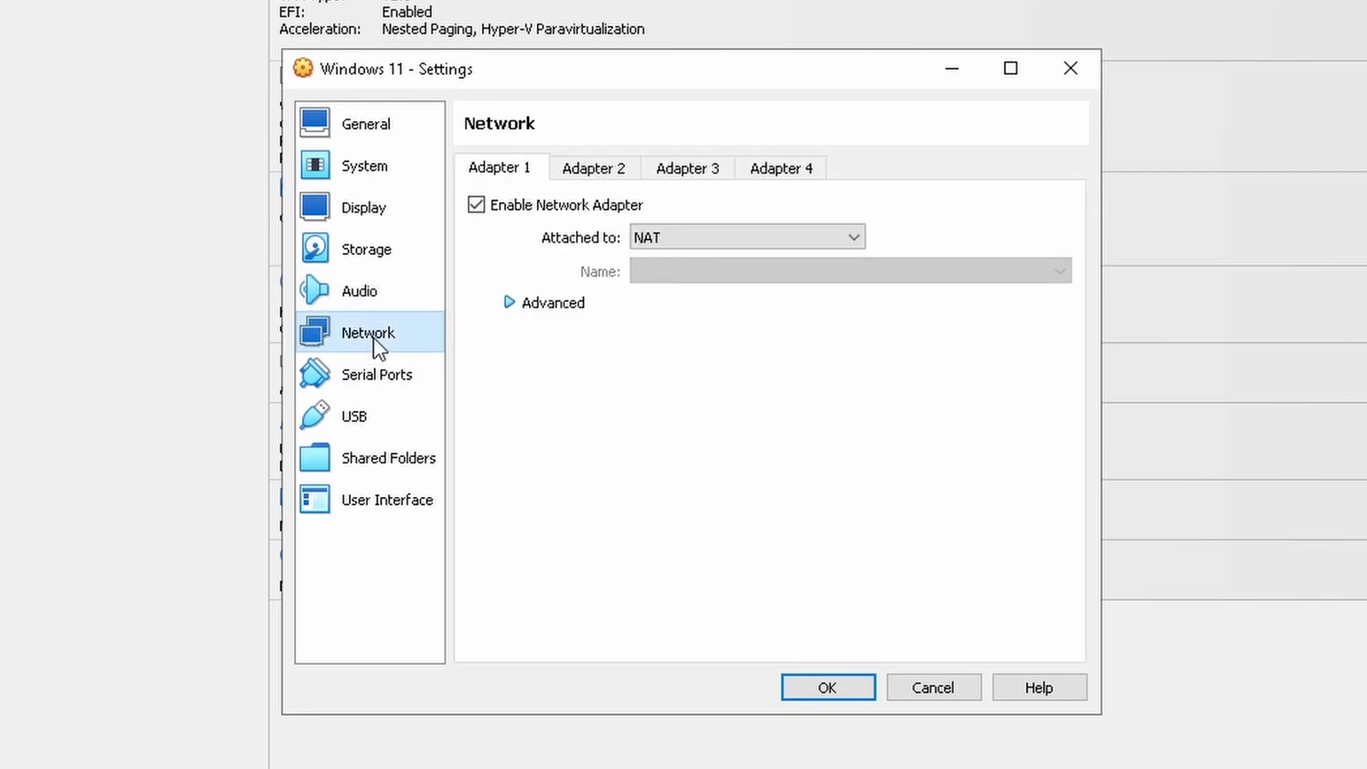
click(476, 206)
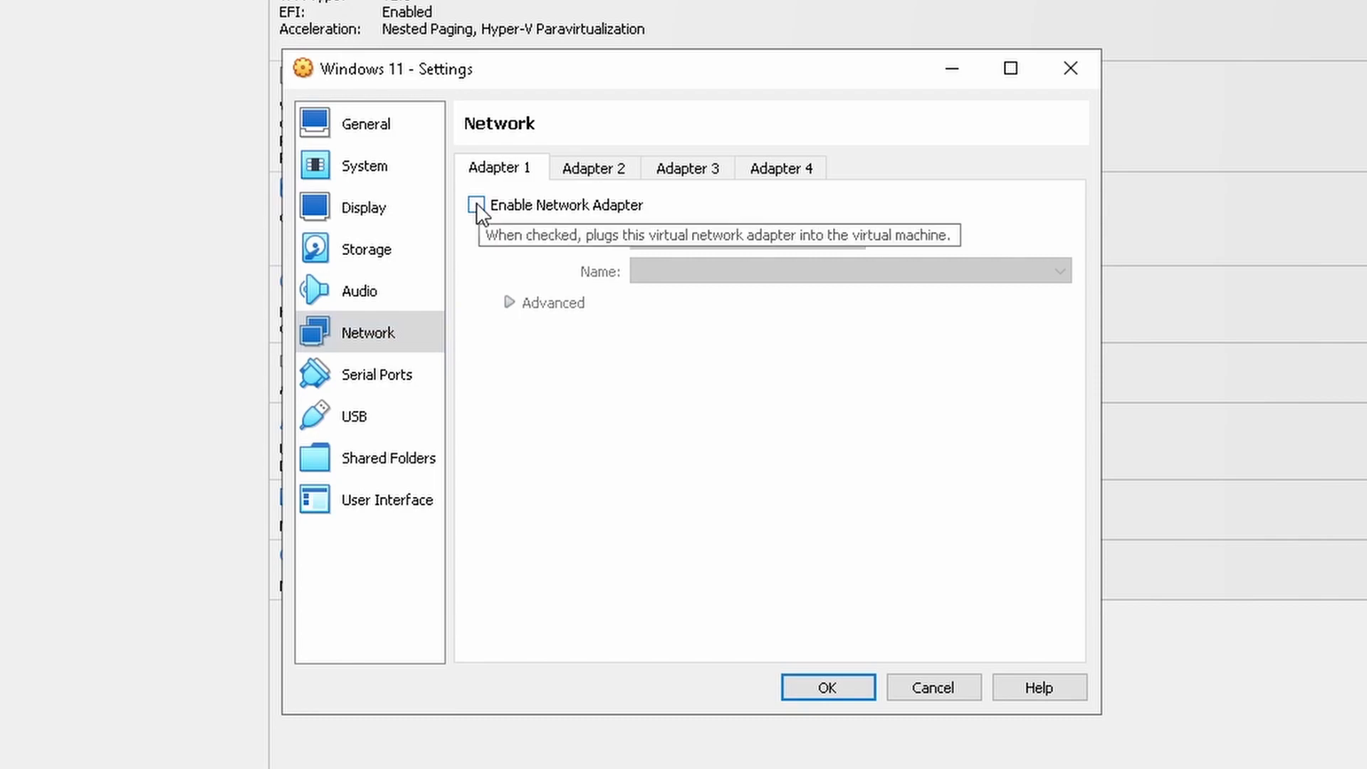
click(477, 206)
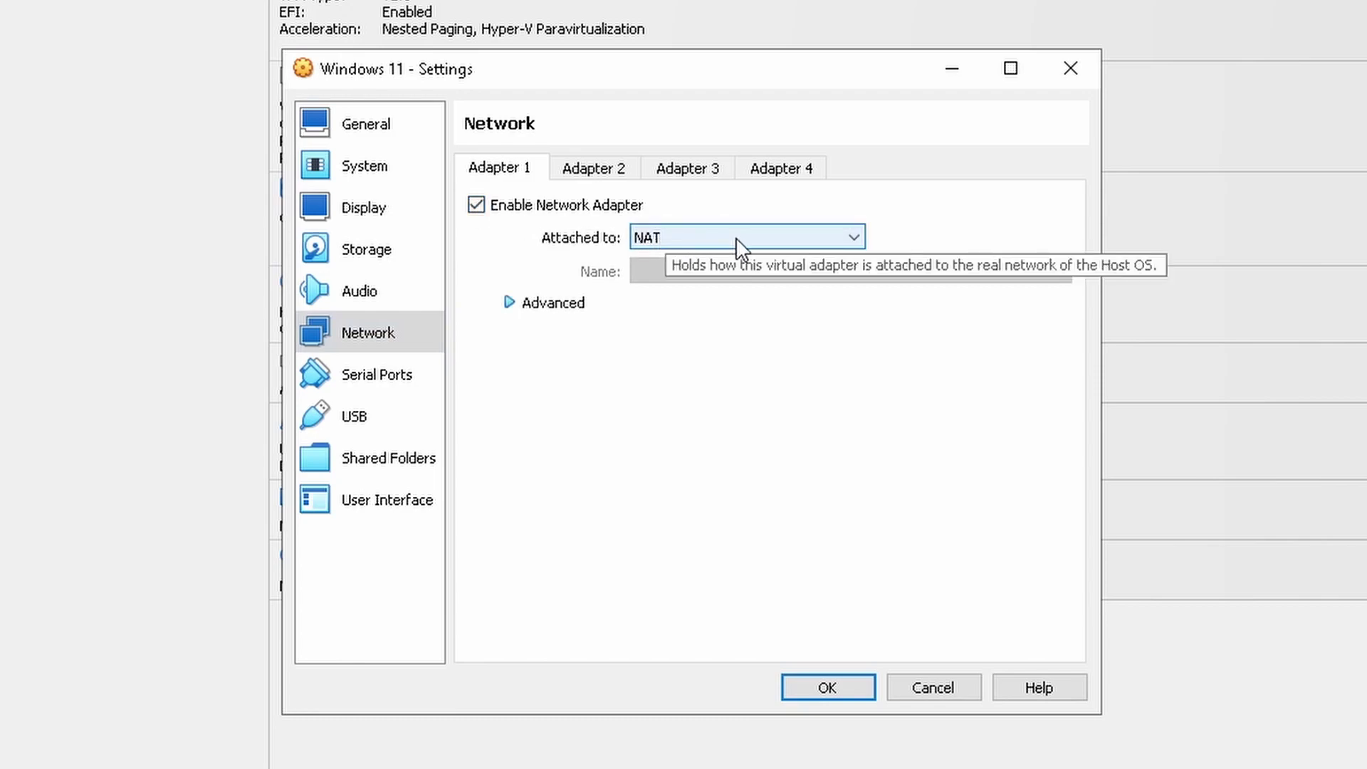
click(853, 237)
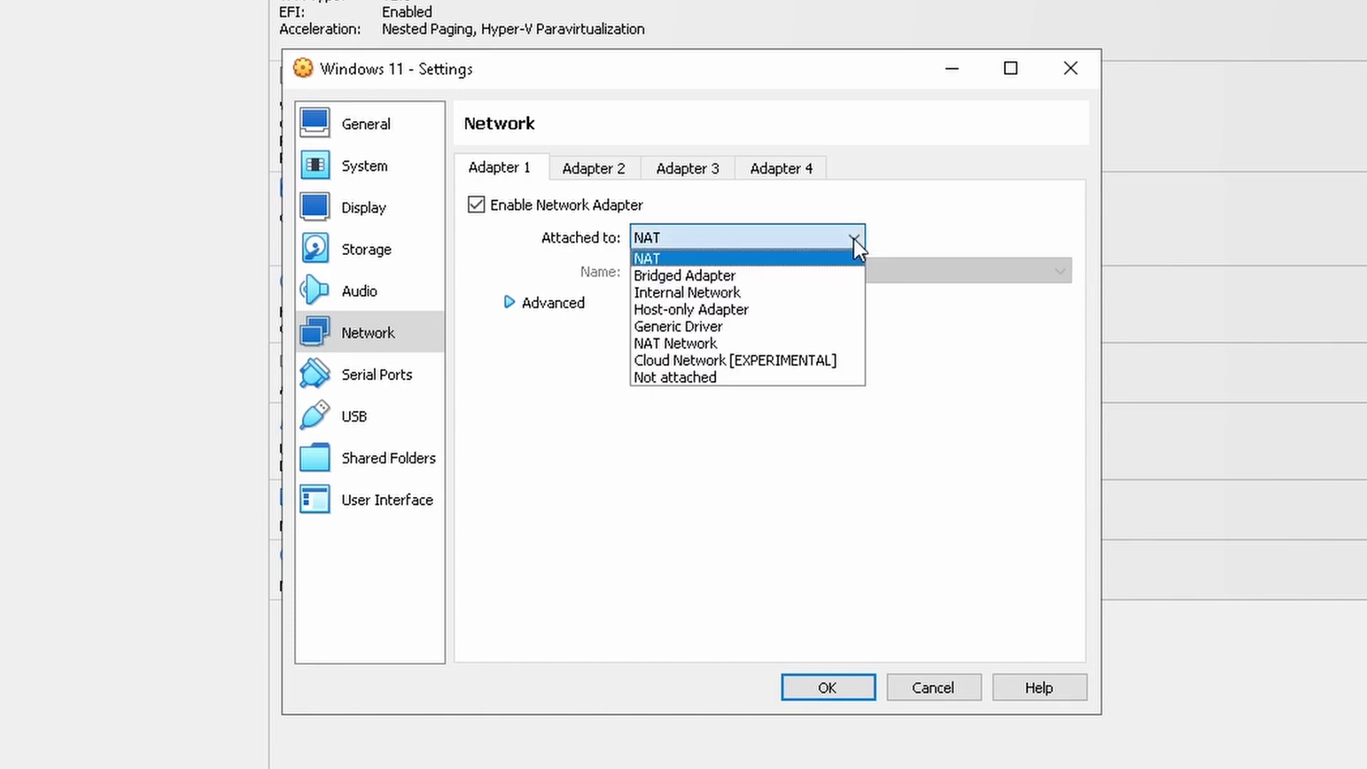
click(837, 276)
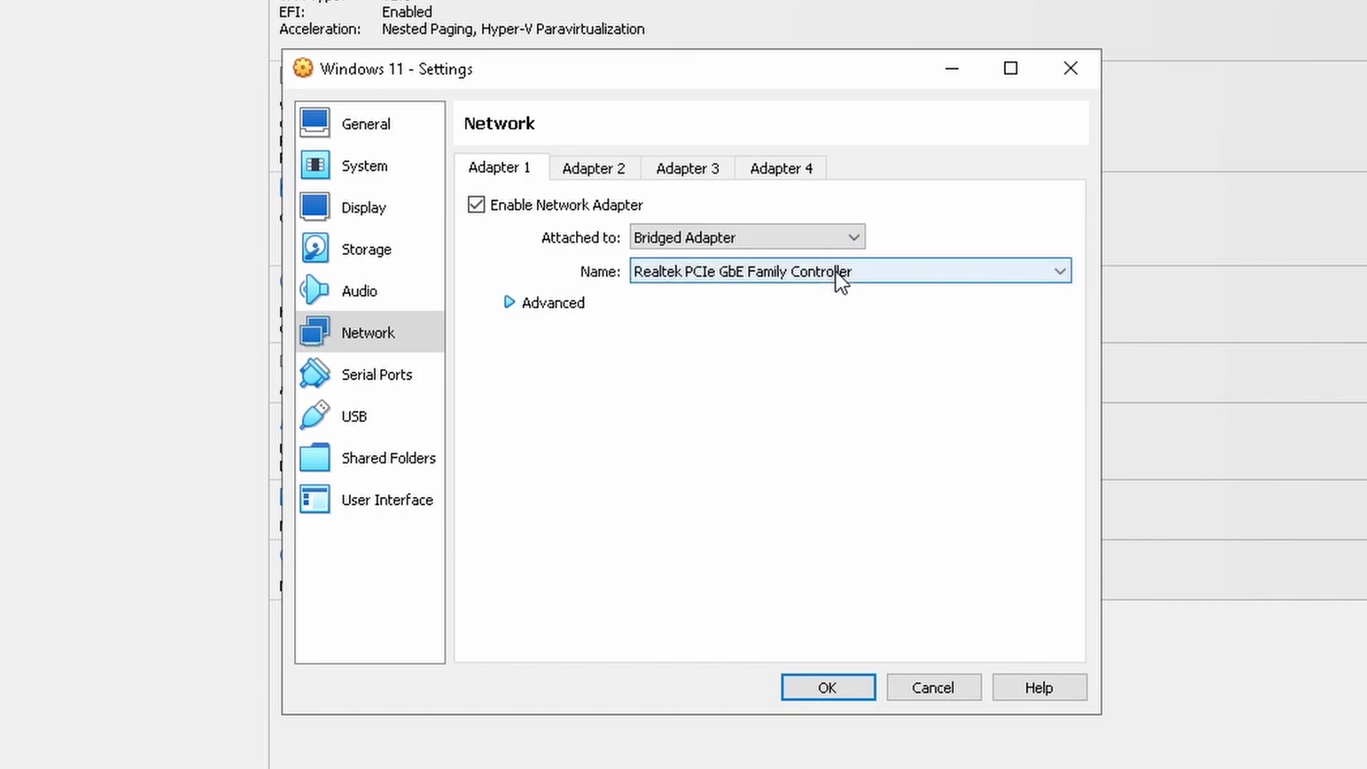
click(855, 239)
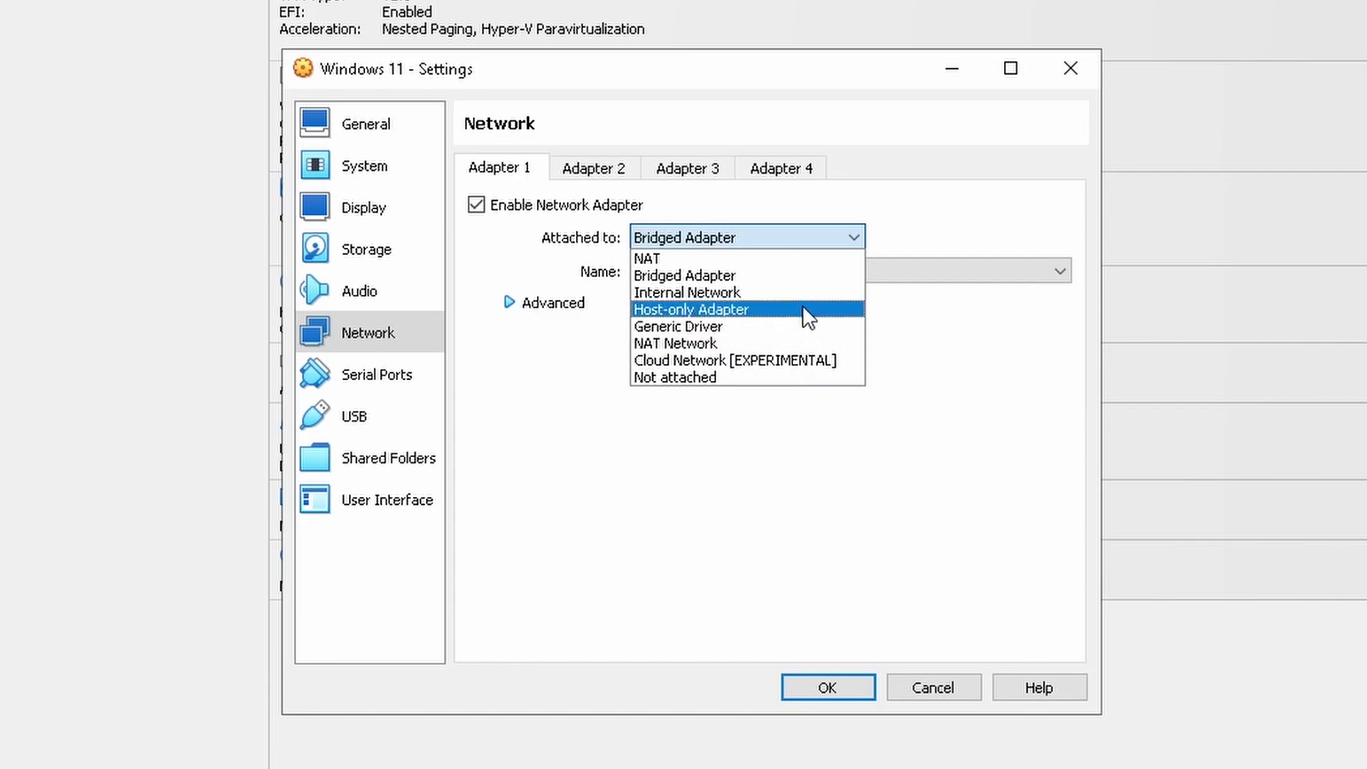
click(806, 259)
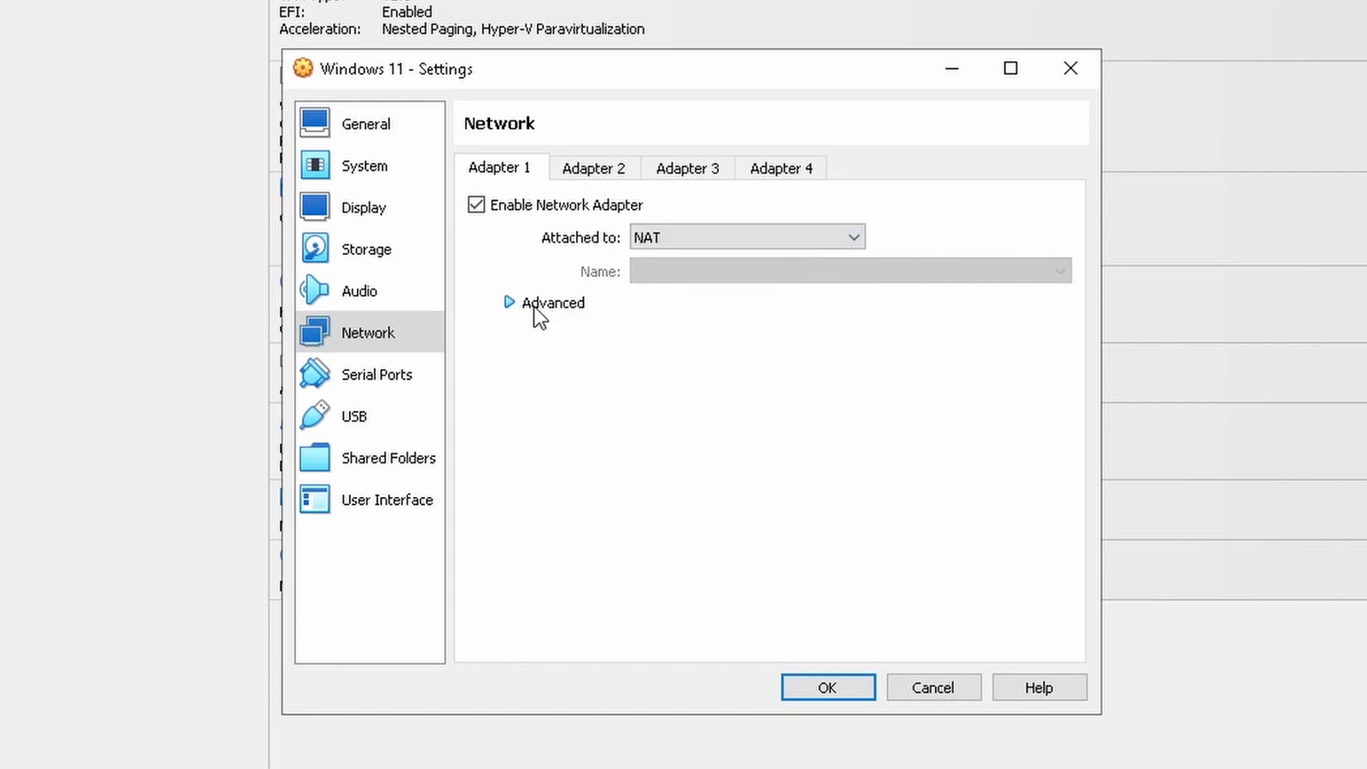
Examine Adapter 1's advanced options: adapter type, MAC address, cable connection and port forwarding rules
click(505, 307)
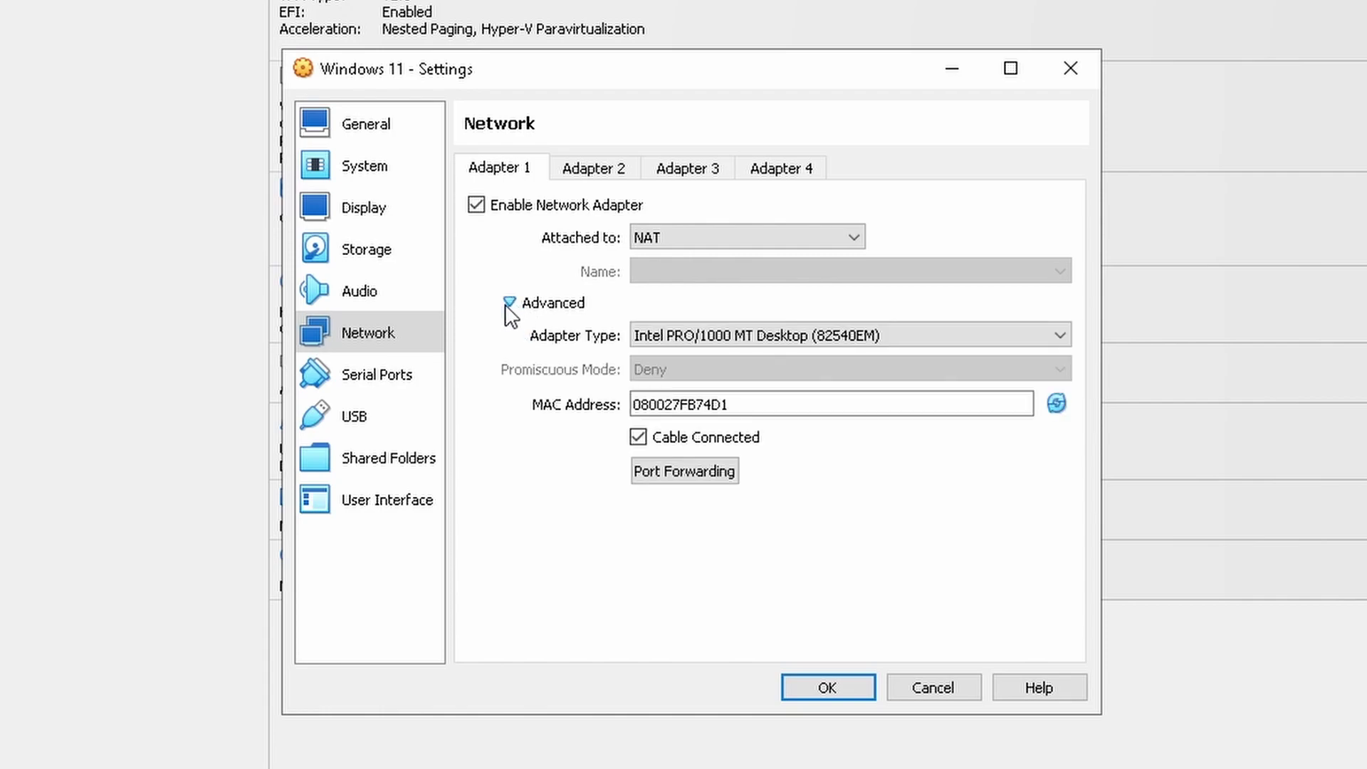
click(1060, 335)
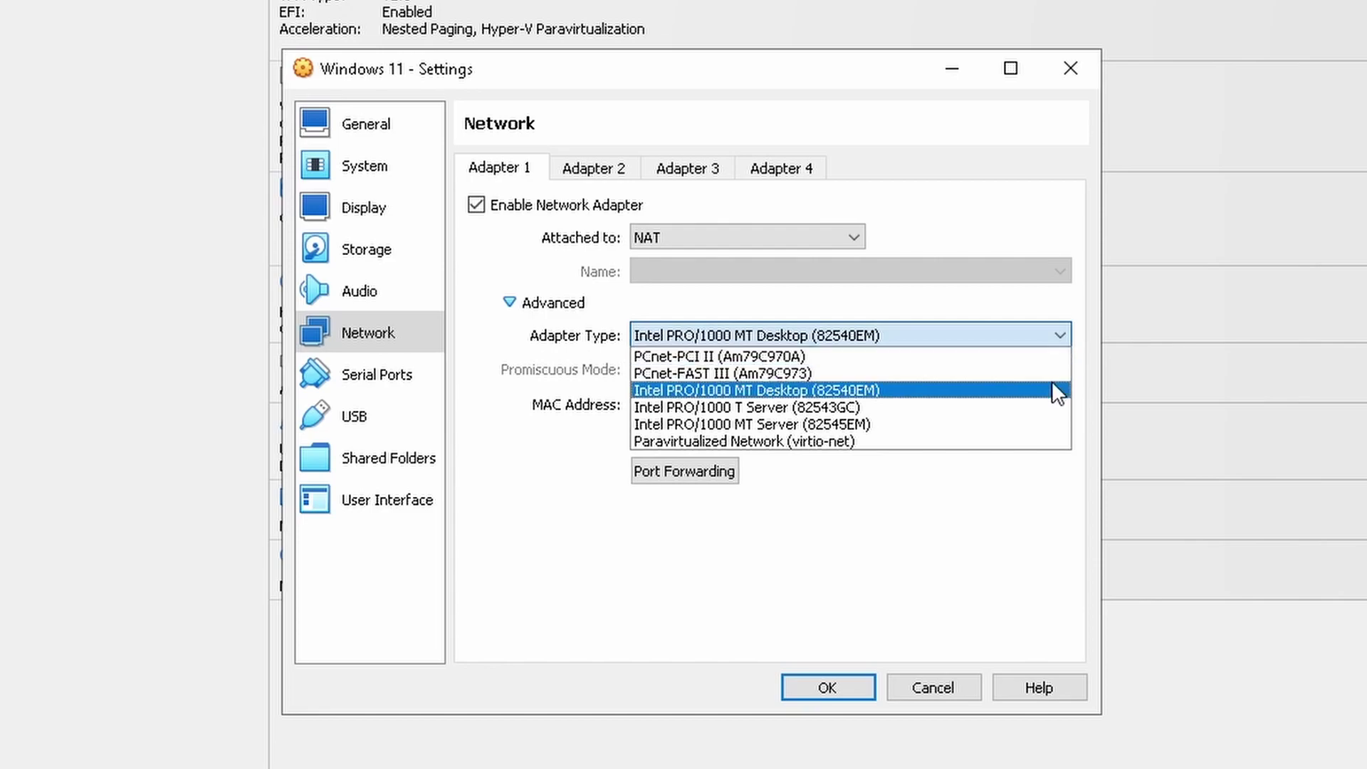
click(937, 577)
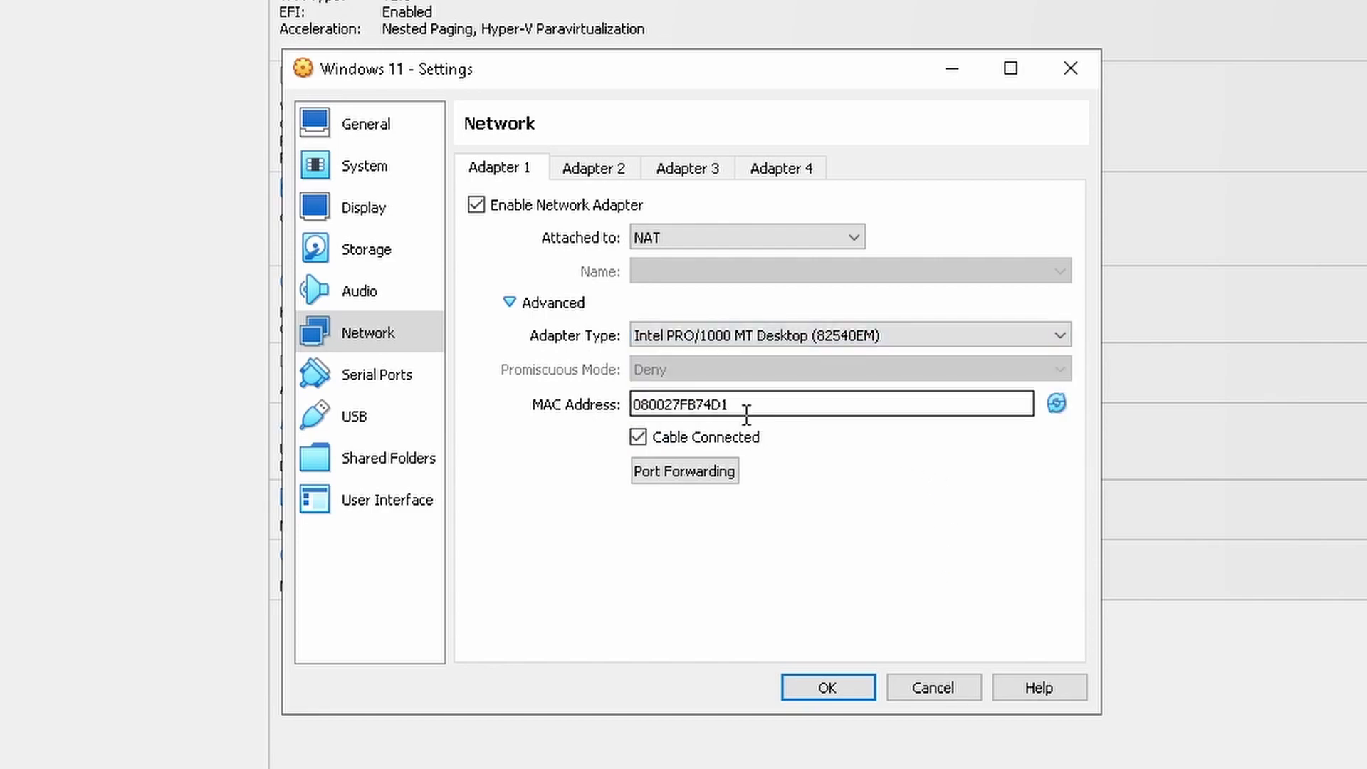
drag(748, 403, 586, 421)
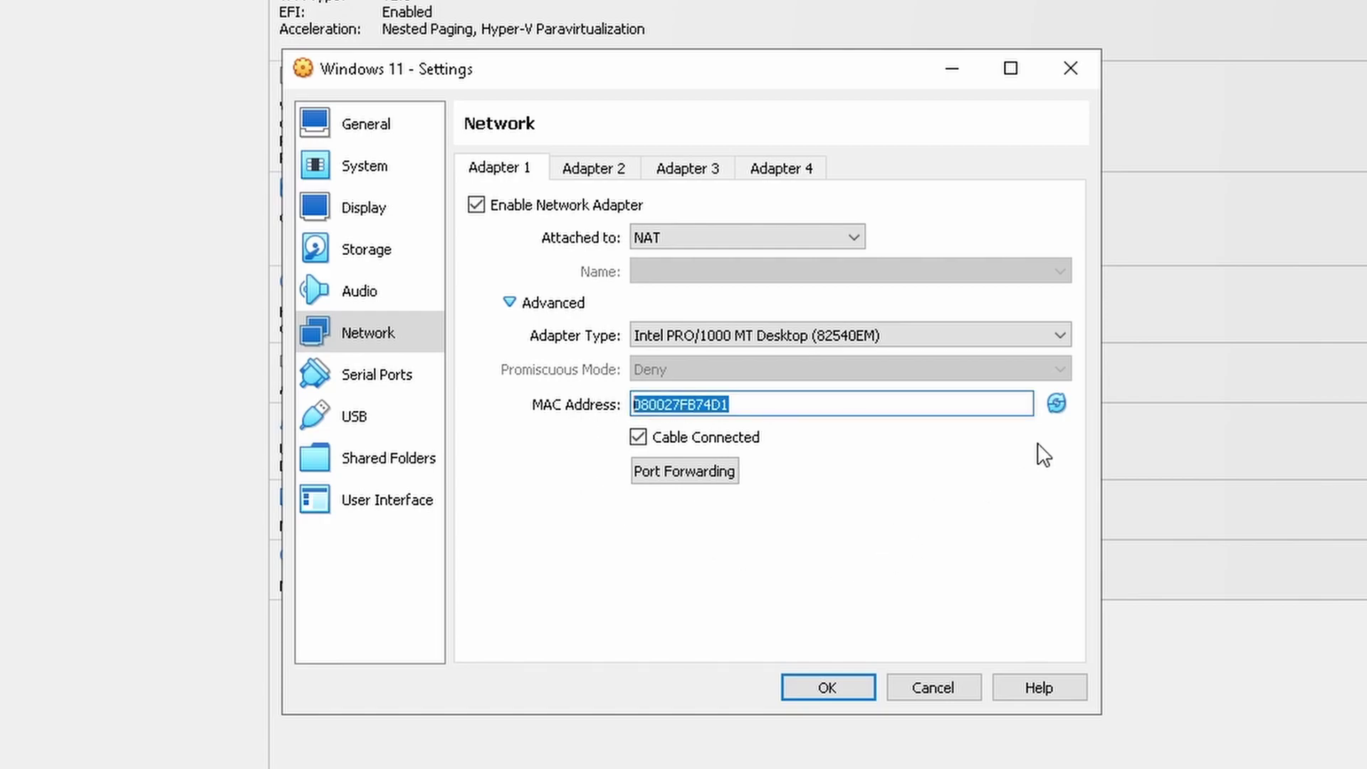
click(638, 438)
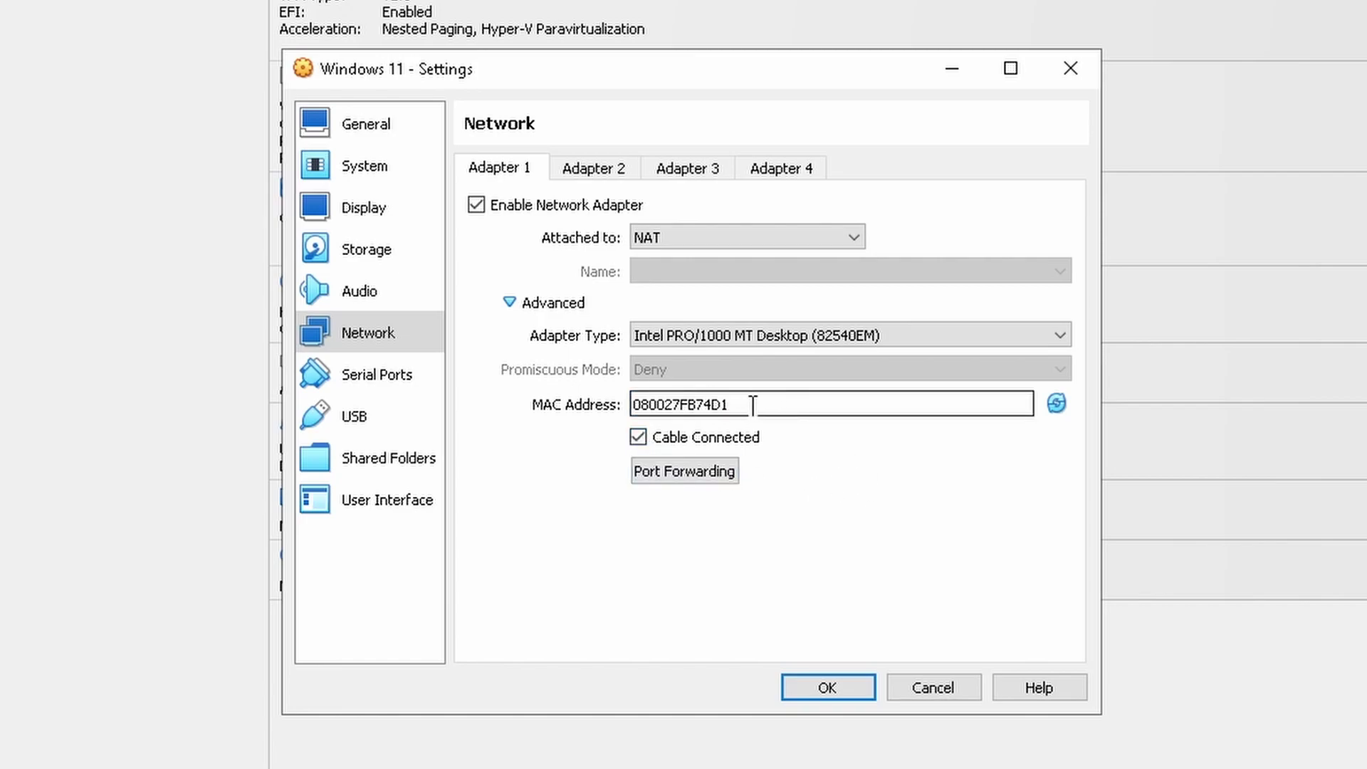
click(711, 479)
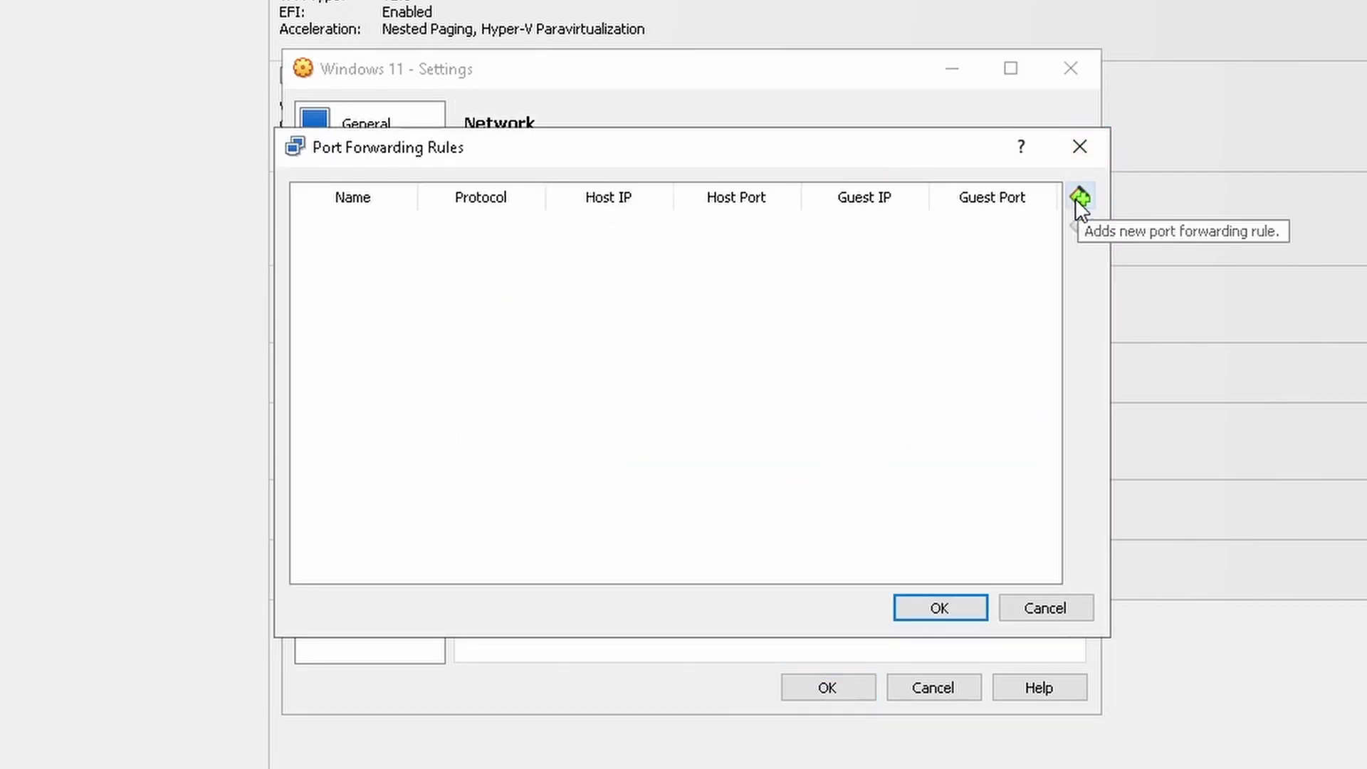
click(1082, 147)
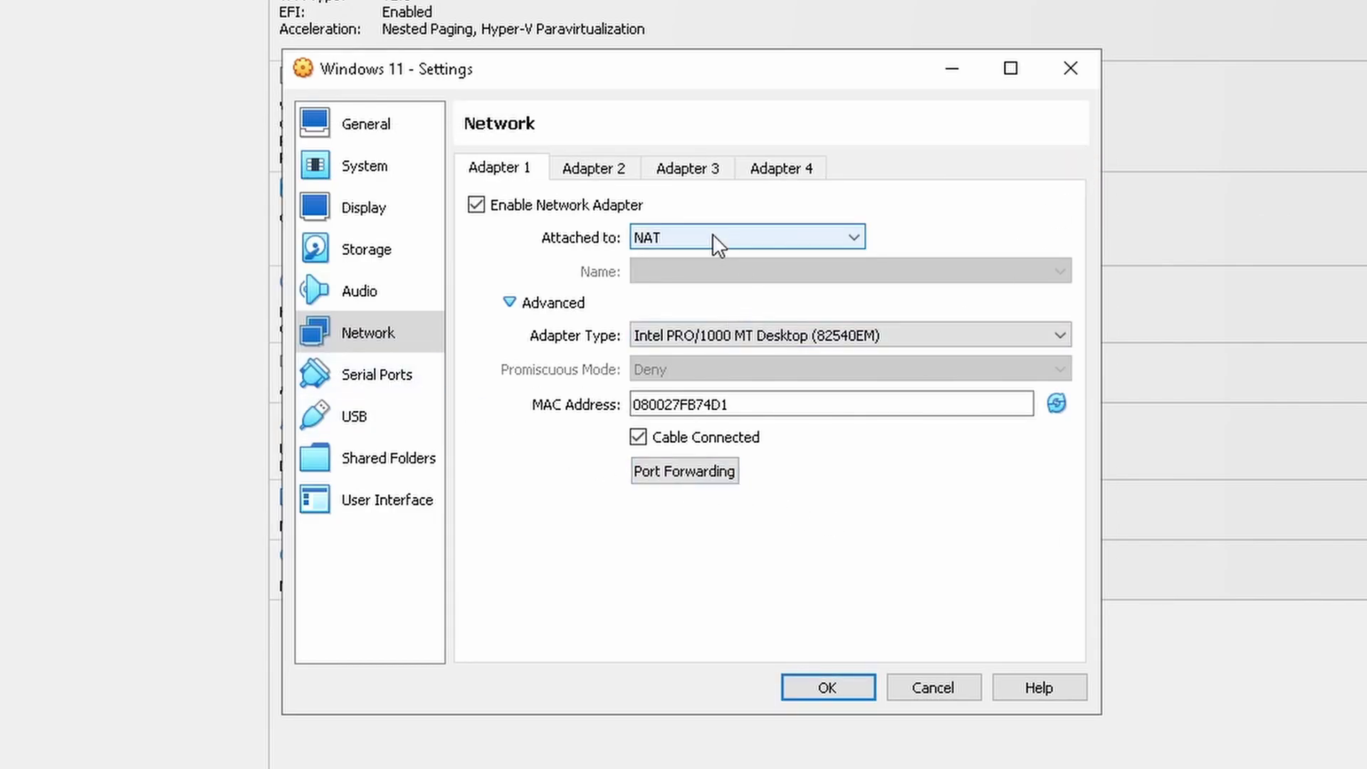
Look through the settings of network Adapters 2, 3 and 4, and return to Adapter 1 with its advanced options collapsed
click(609, 173)
click(680, 178)
click(773, 176)
click(618, 177)
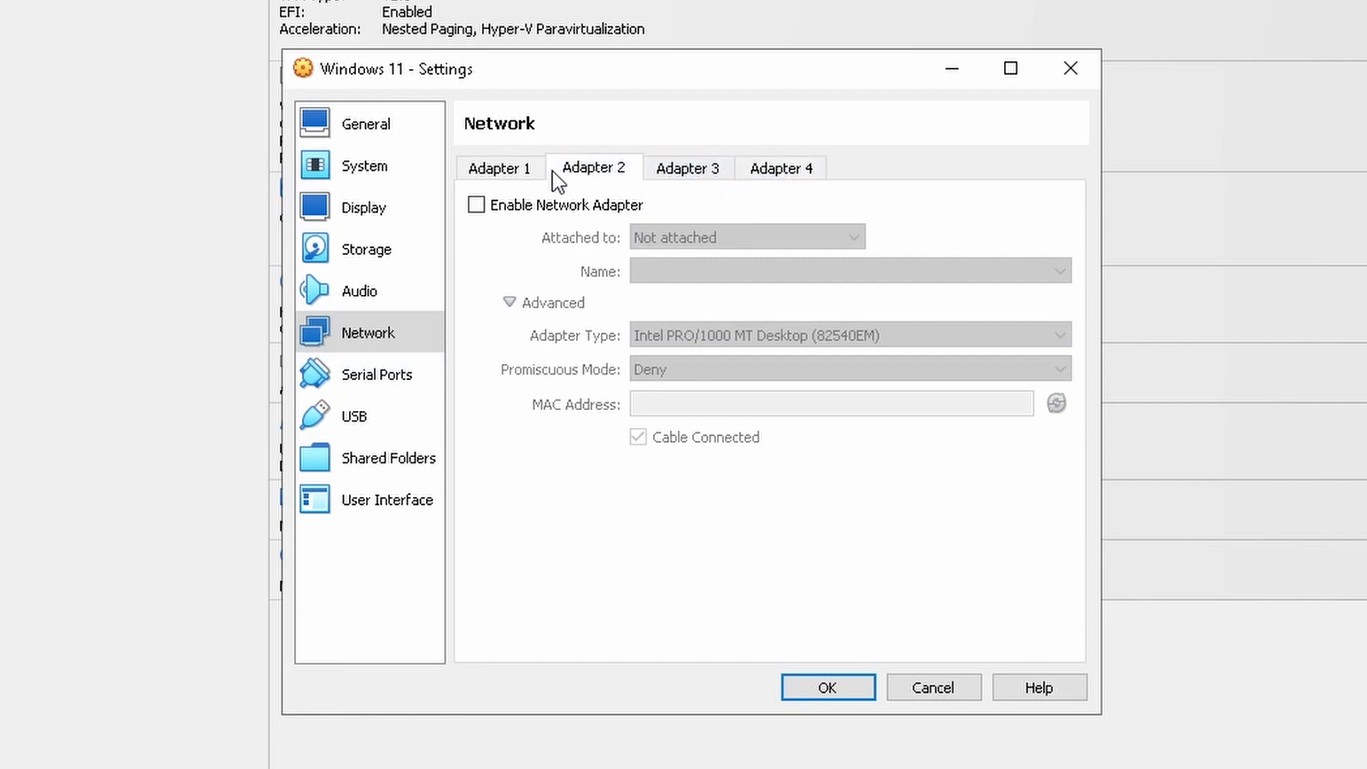
click(506, 178)
click(594, 172)
click(525, 177)
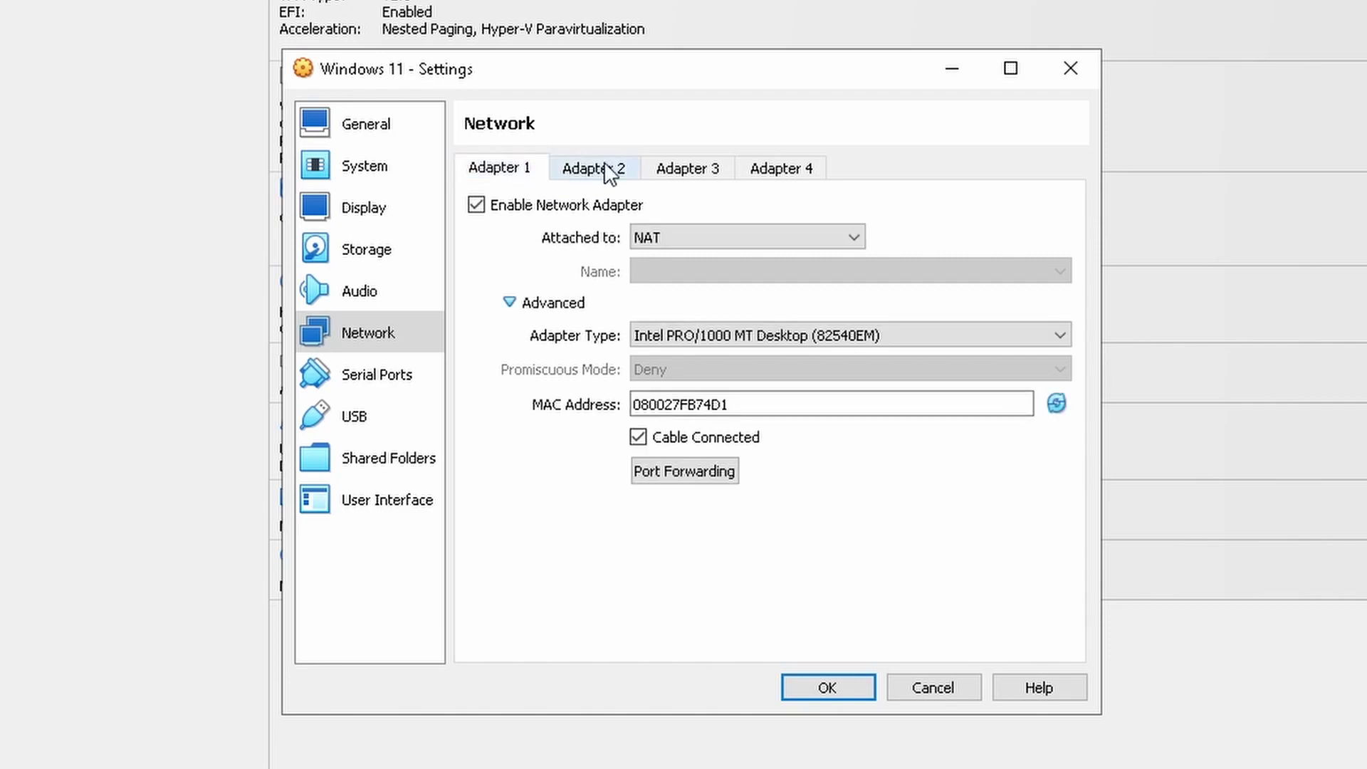
click(591, 172)
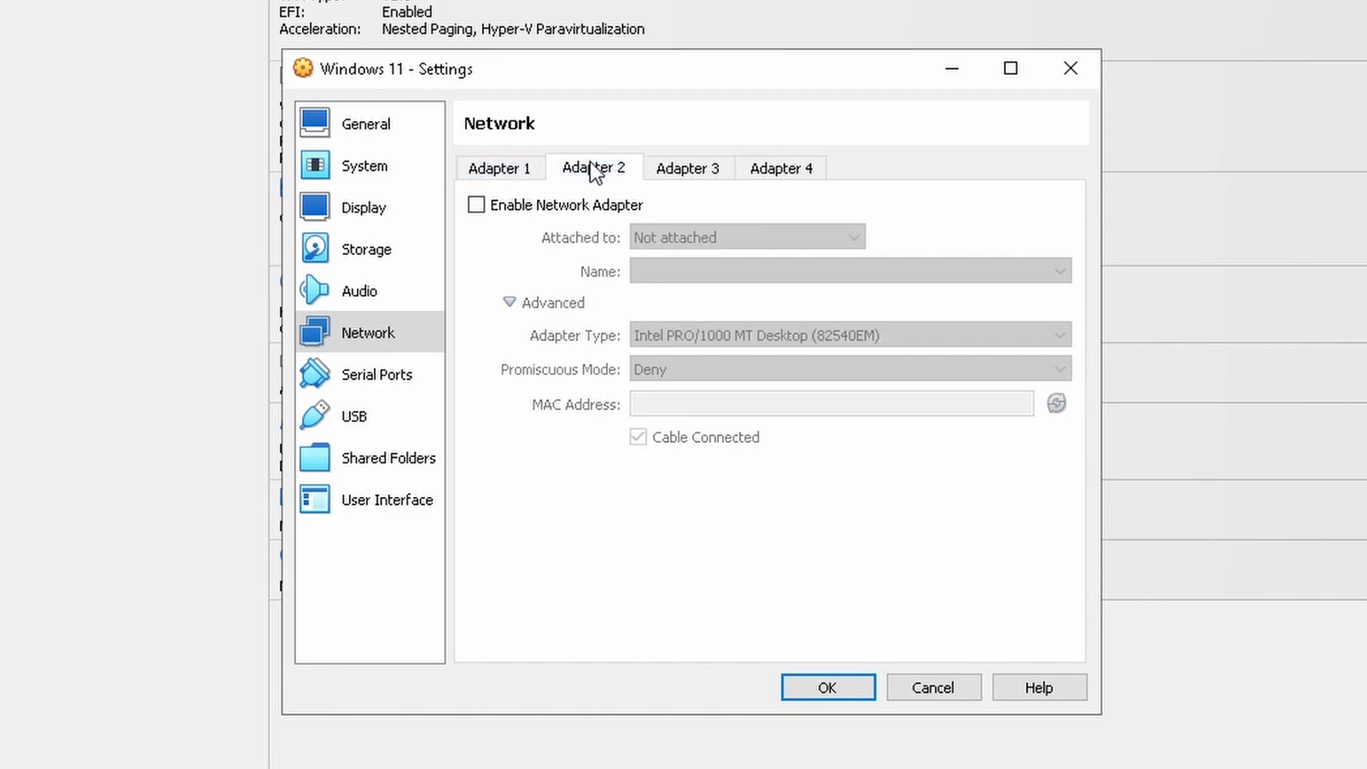
click(500, 176)
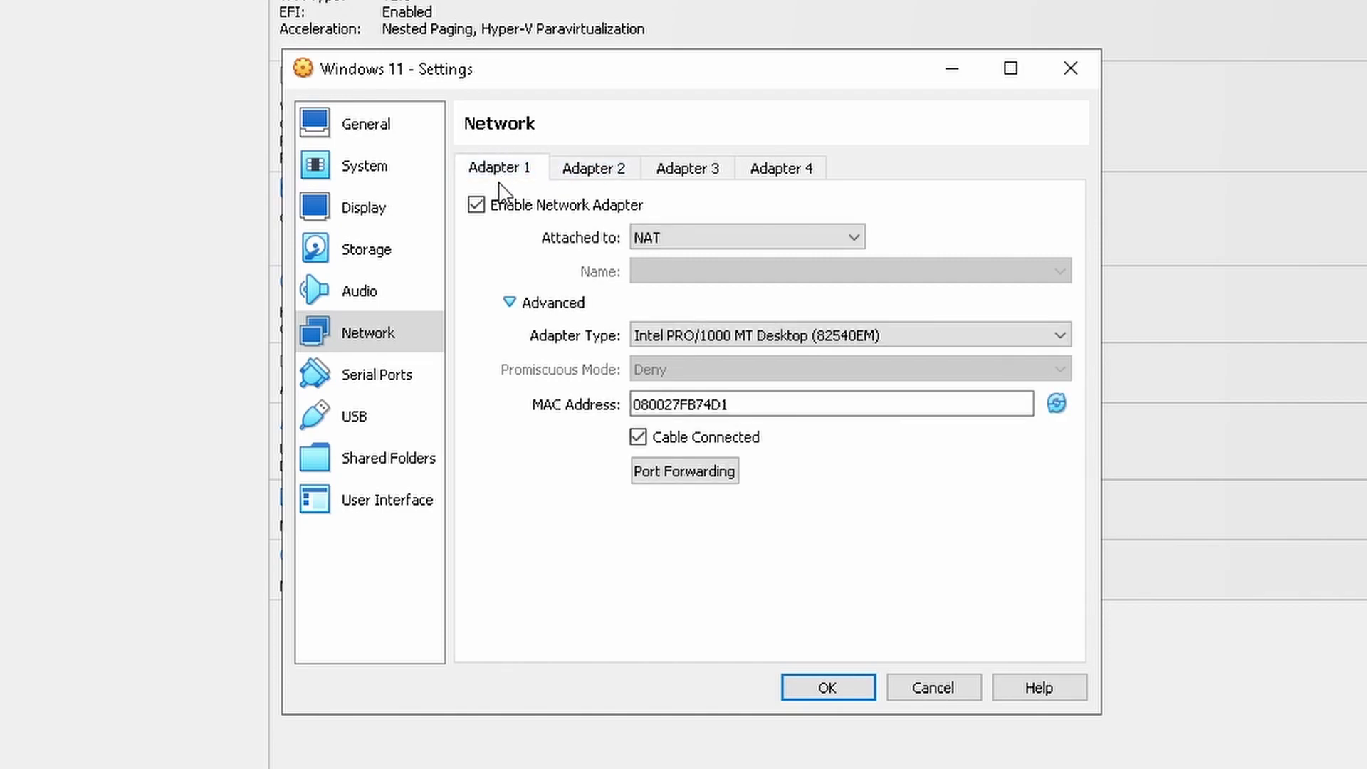
click(510, 302)
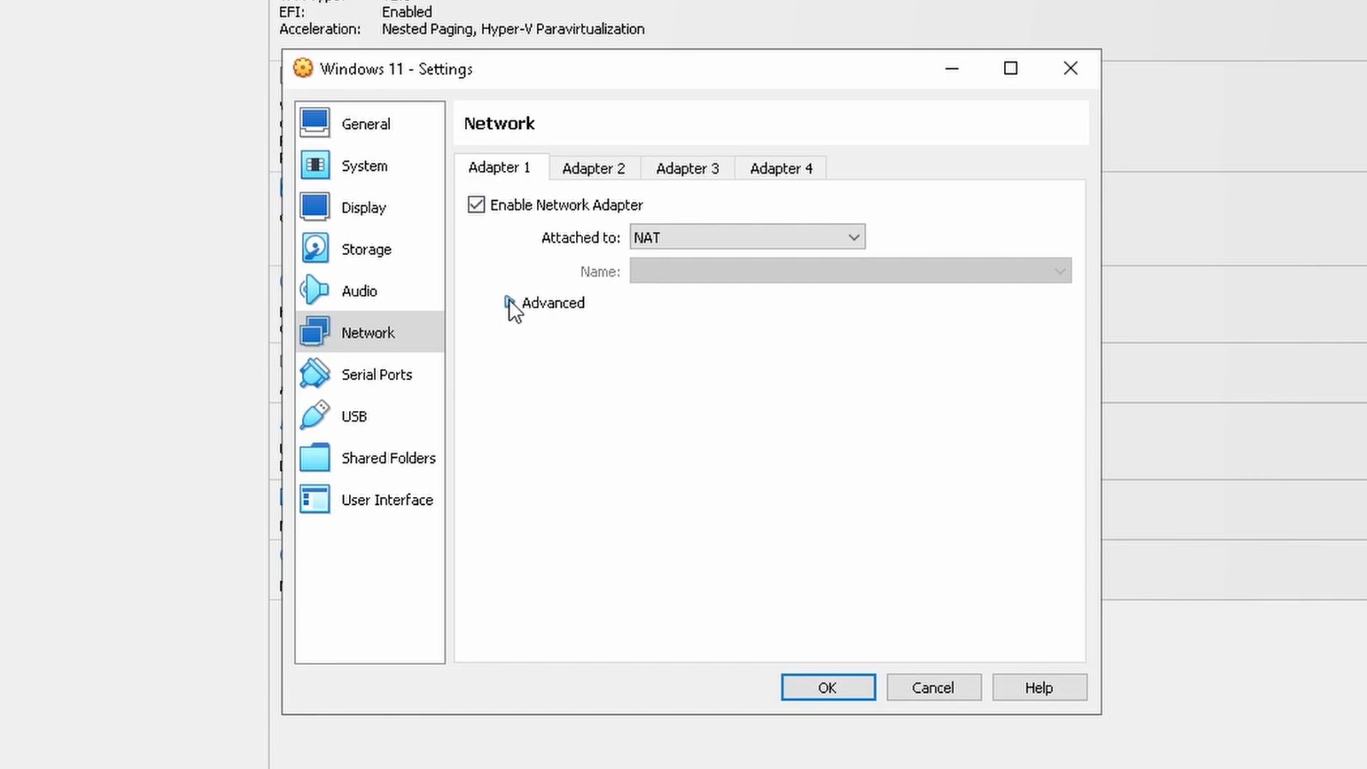
Review the port number and port mode choices of serial Port 1, leaving the port disabled
click(374, 381)
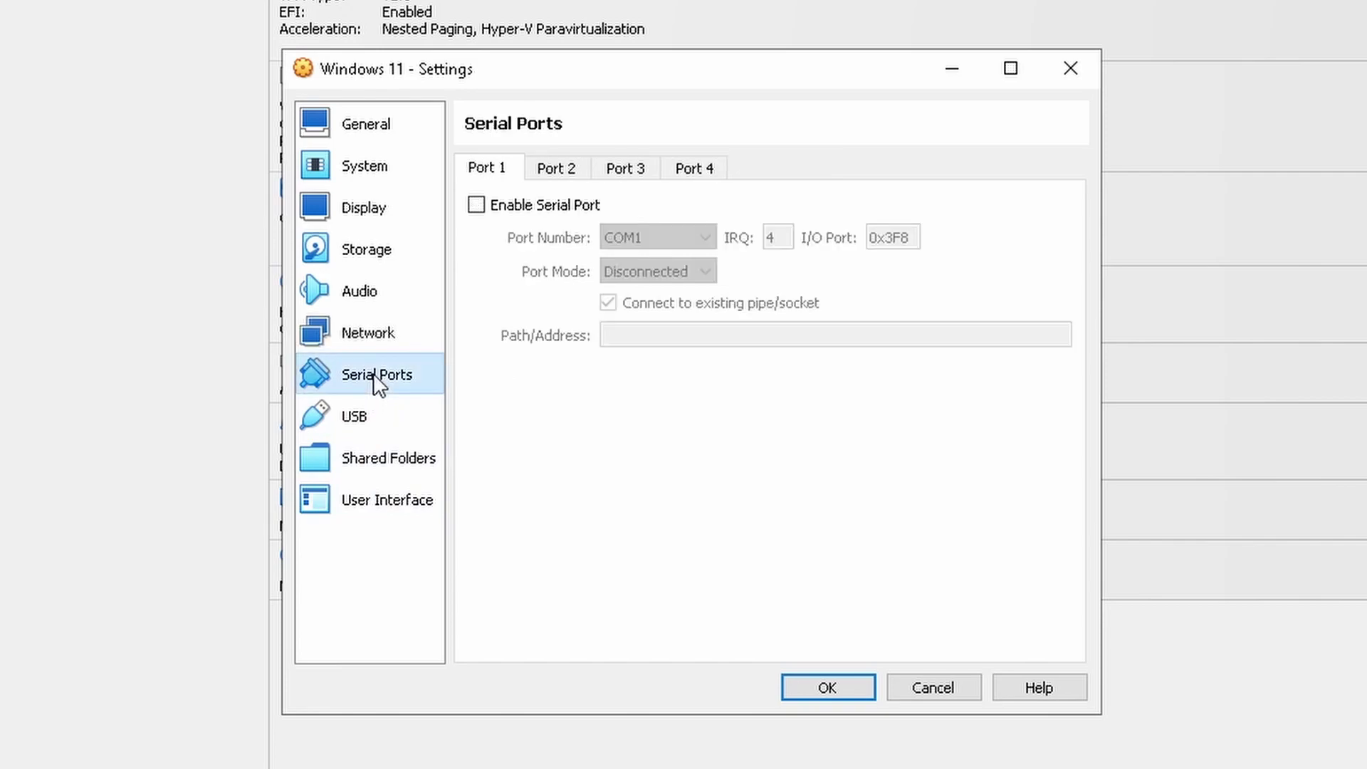
click(476, 205)
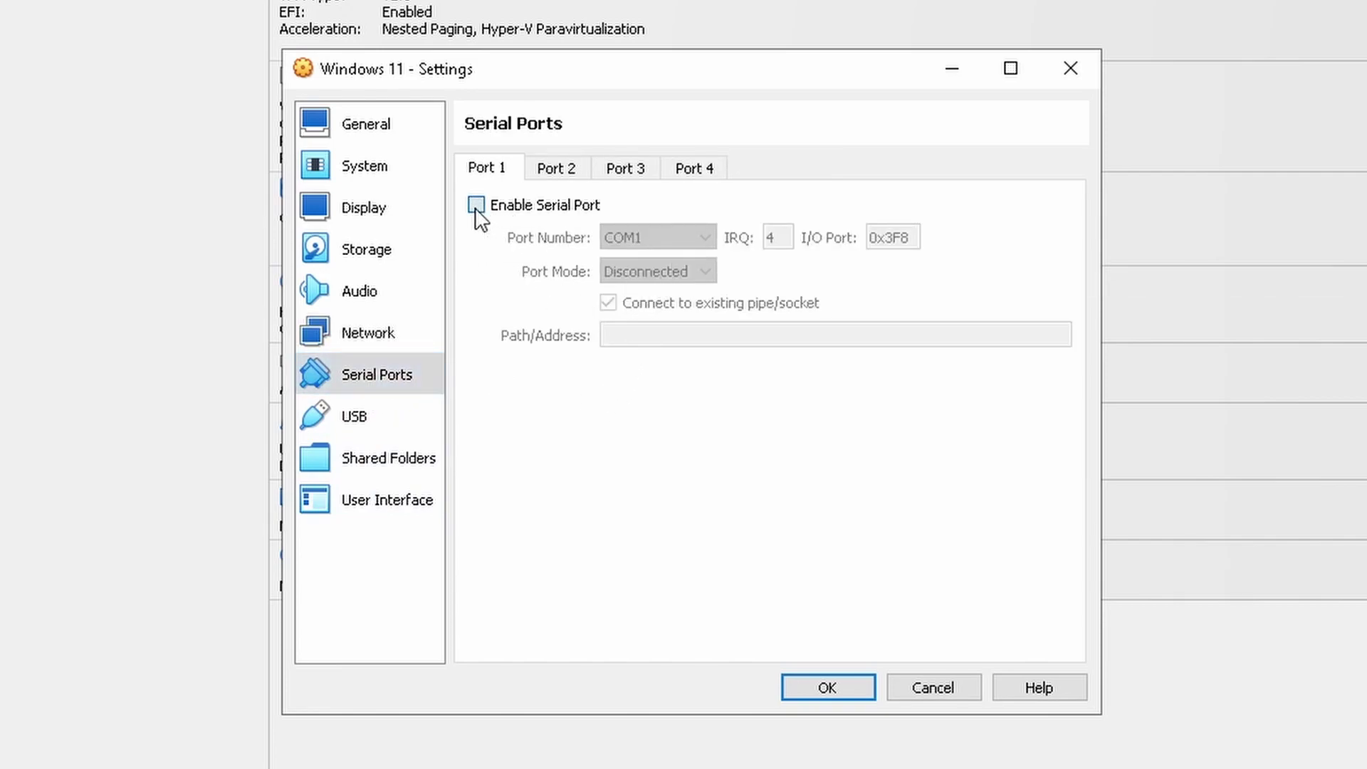
click(702, 240)
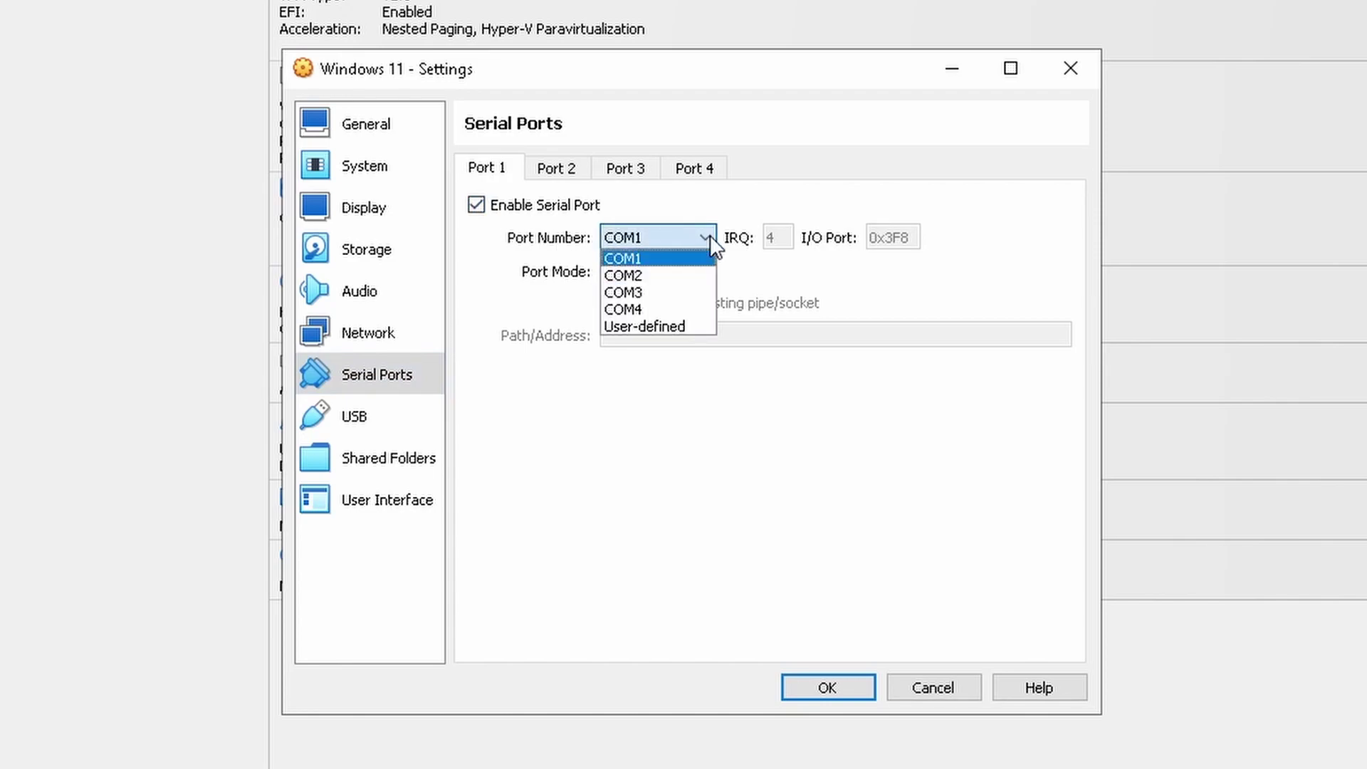
click(712, 242)
click(712, 271)
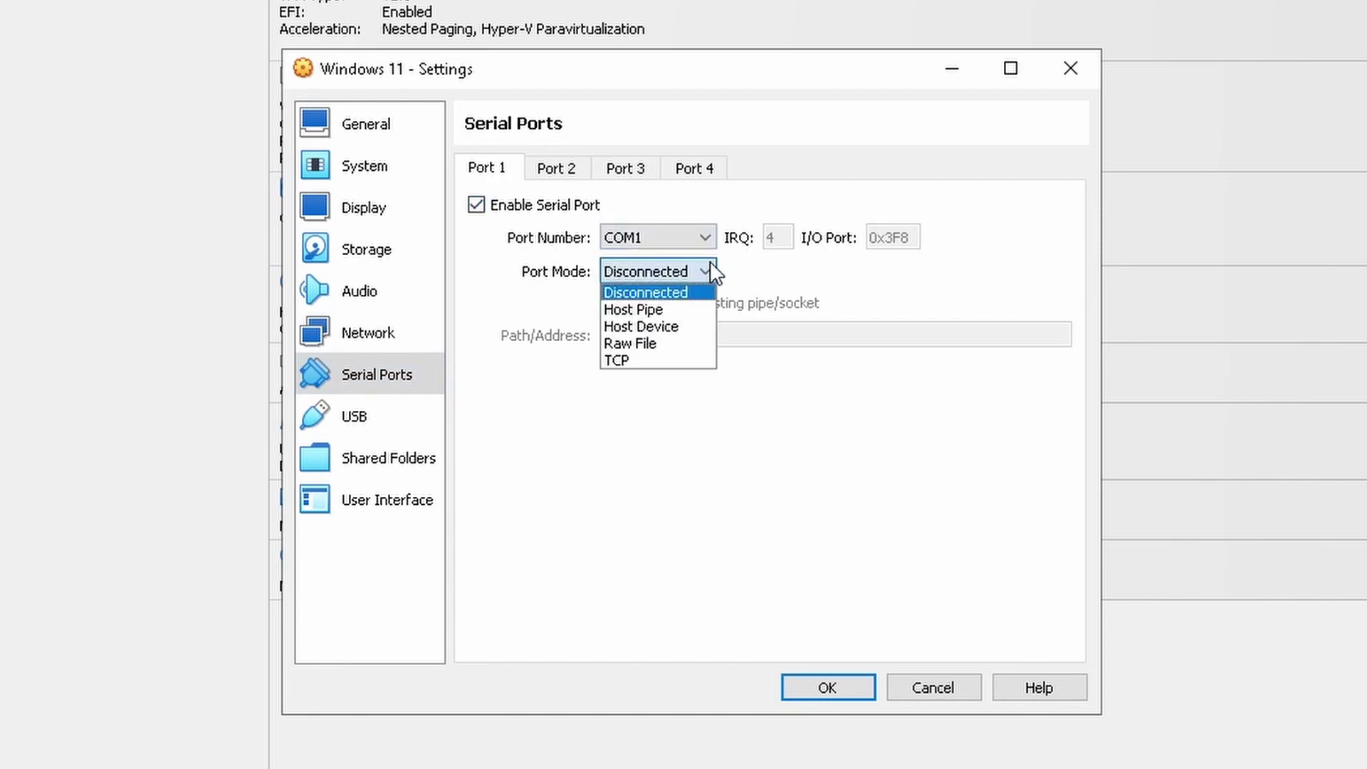
click(712, 271)
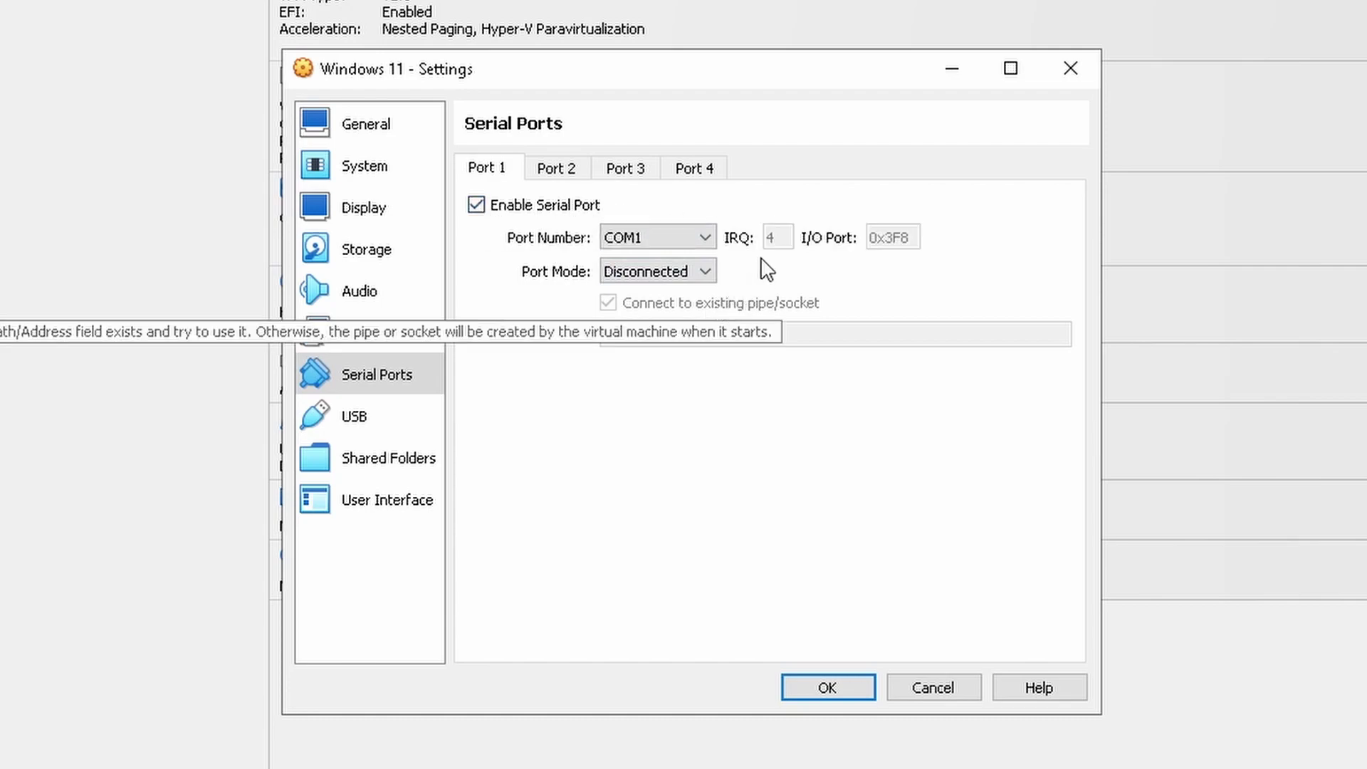
click(476, 205)
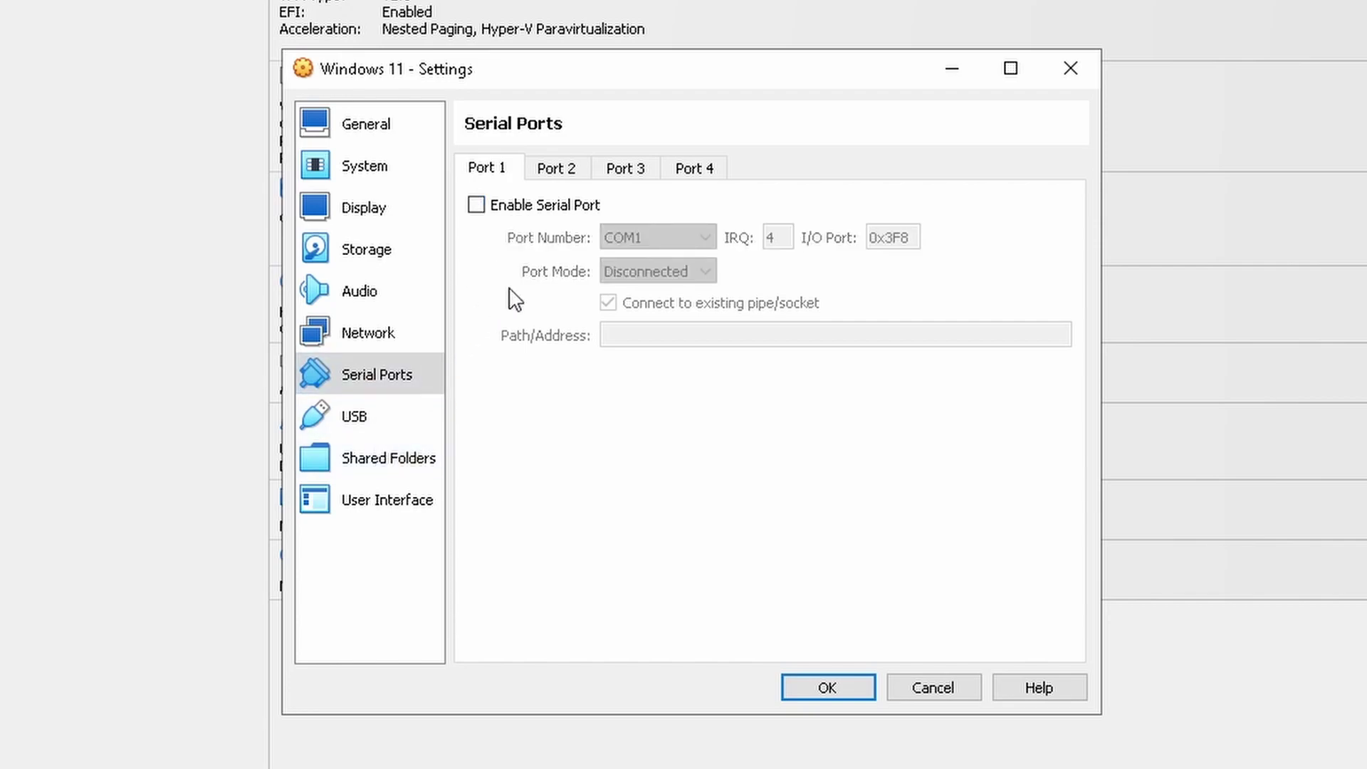
click(476, 206)
click(708, 239)
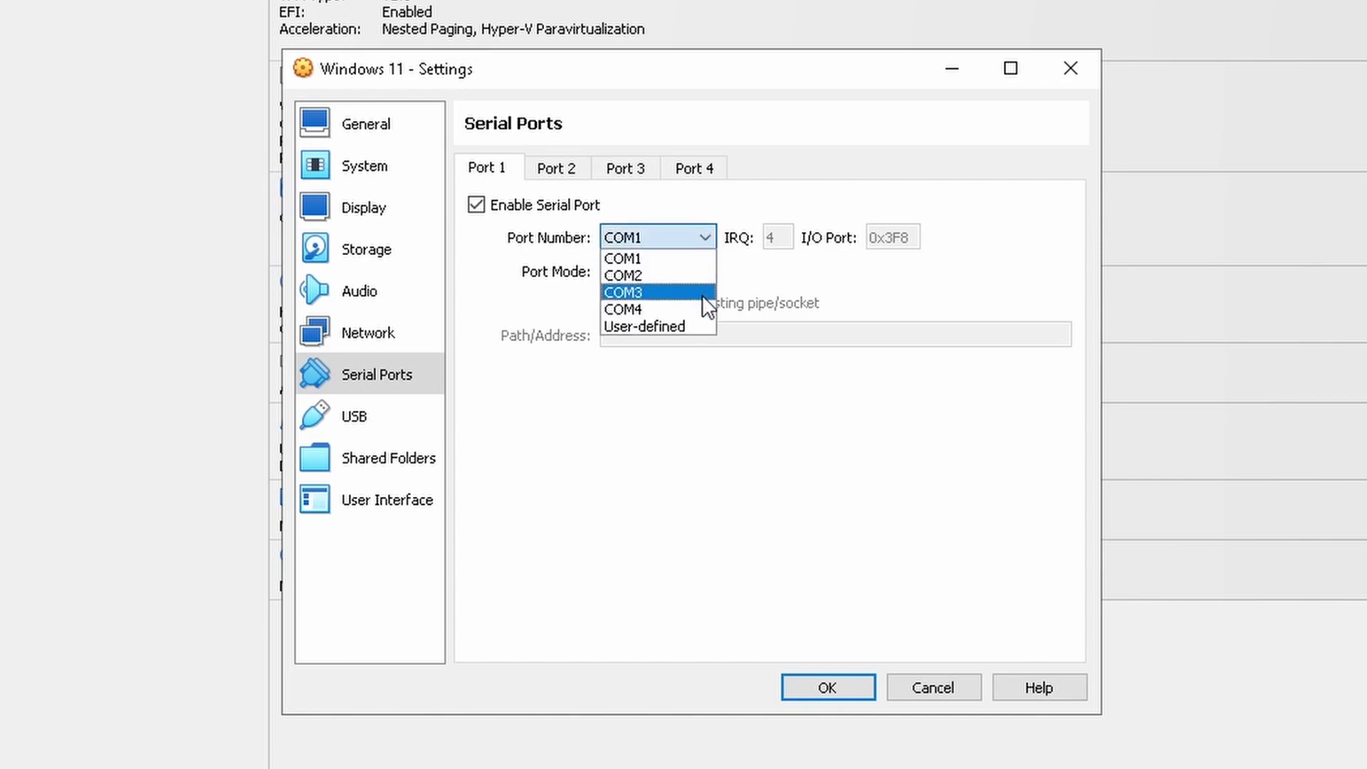
click(475, 206)
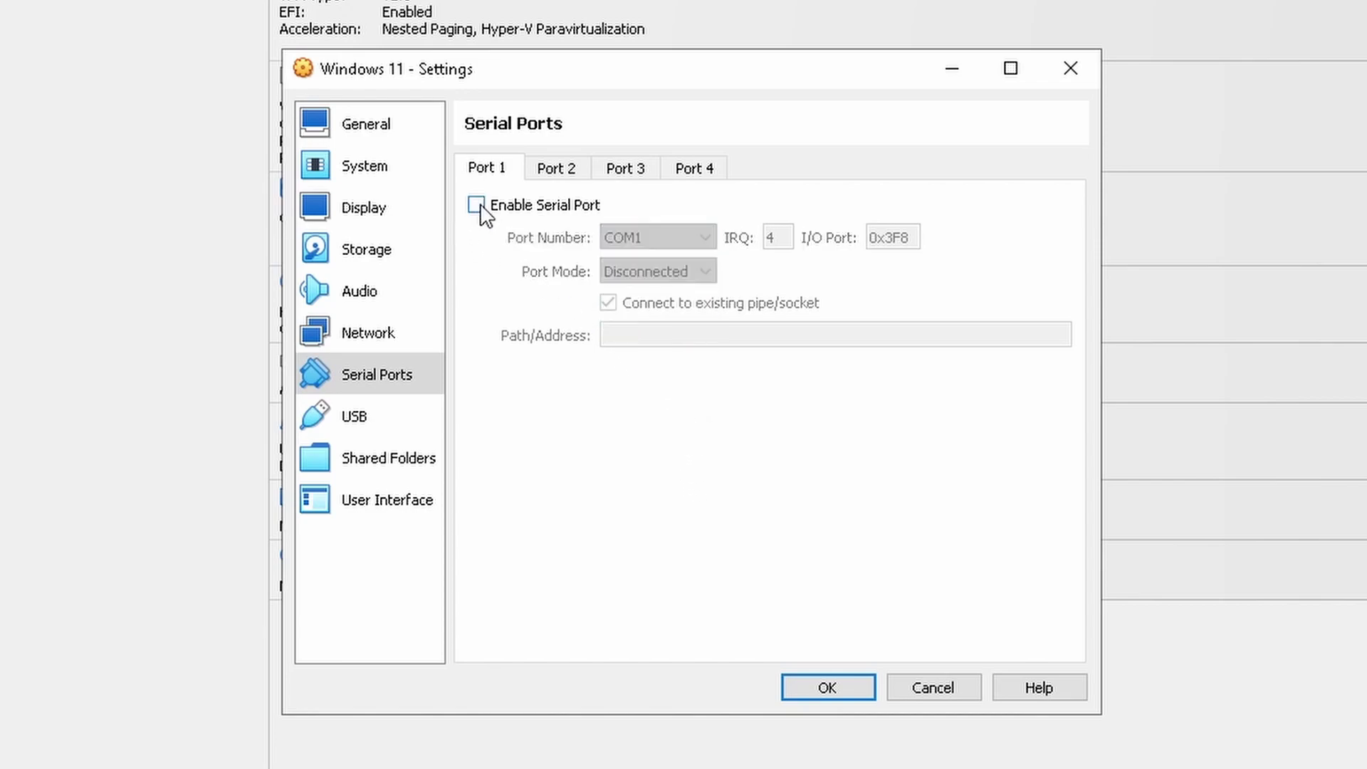
Examine the host devices that can be added as device filters in the machine's USB settings
click(356, 419)
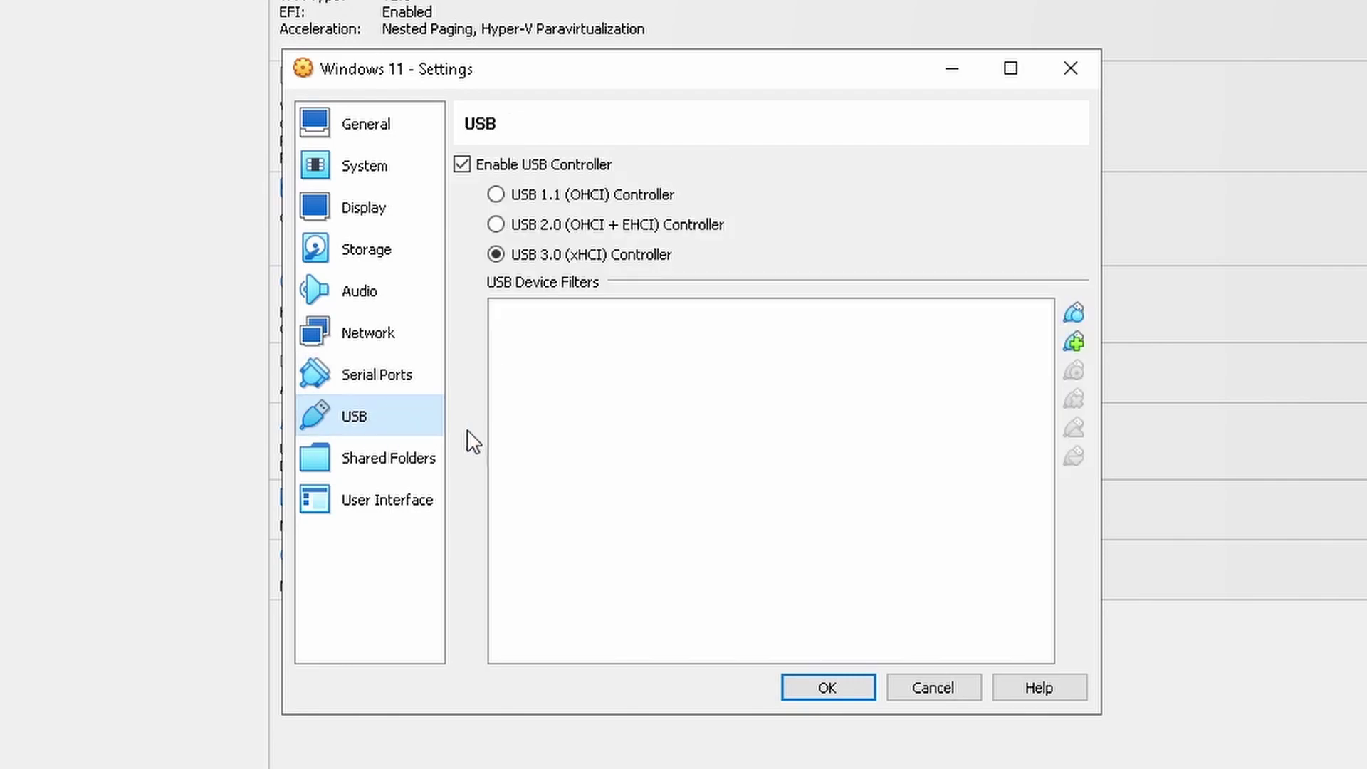
click(1077, 342)
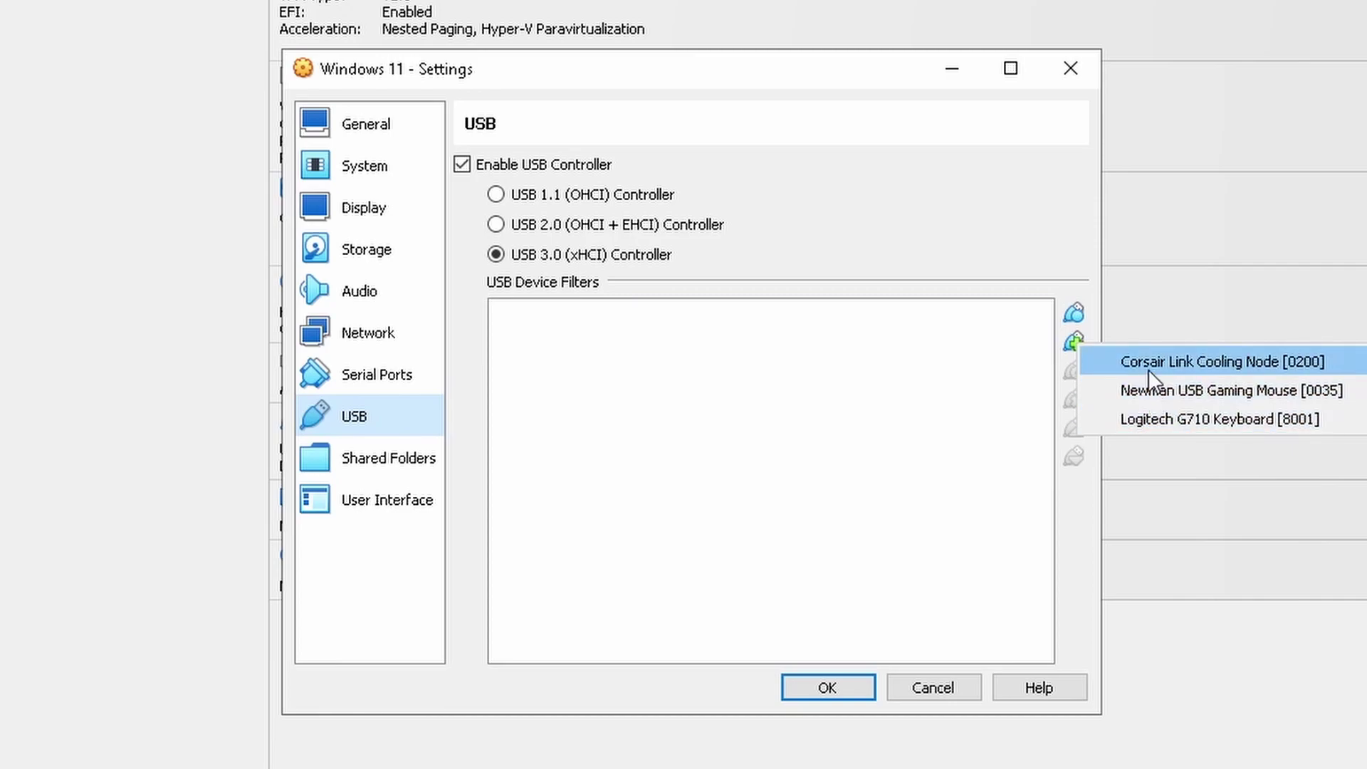
click(967, 220)
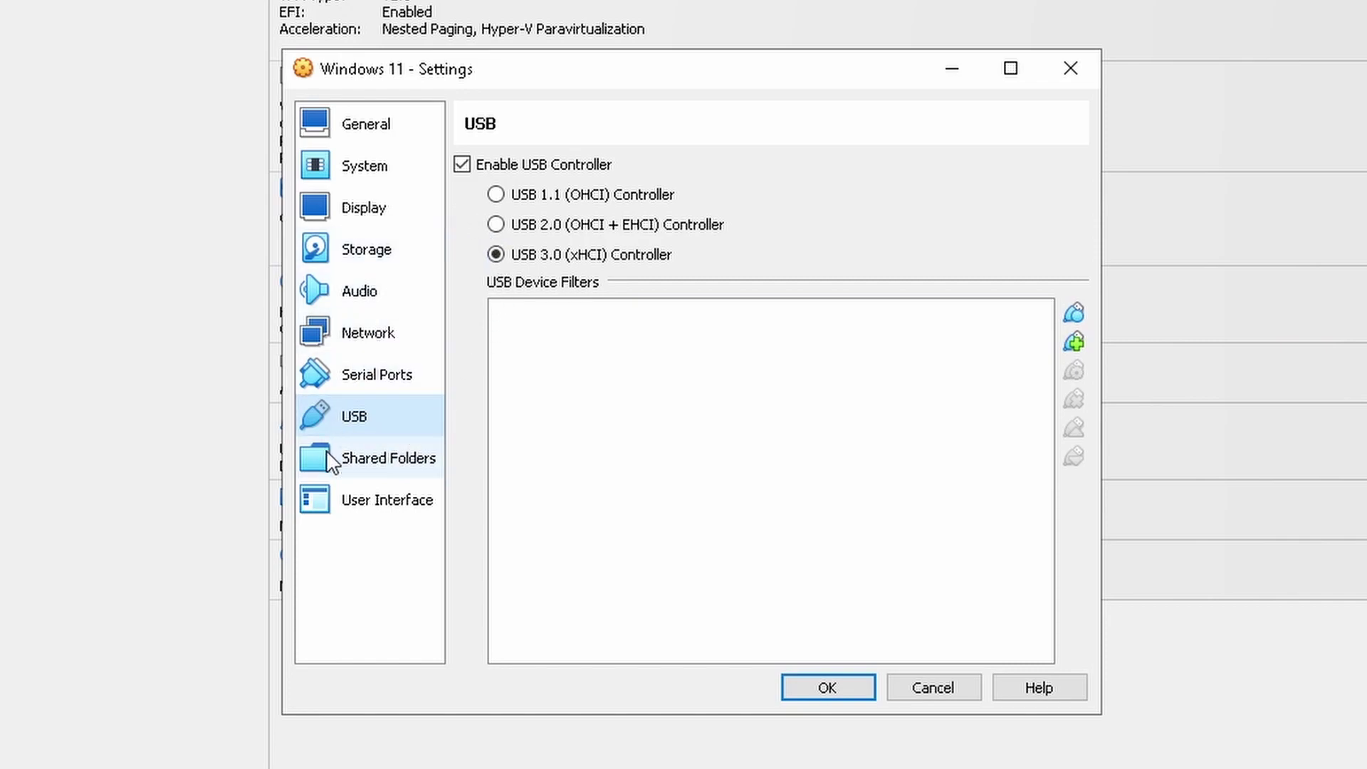
Try the USB 1.1 and USB 2.0 controllers, and return to the USB 3.0 (xHCI) controller
click(496, 196)
click(496, 225)
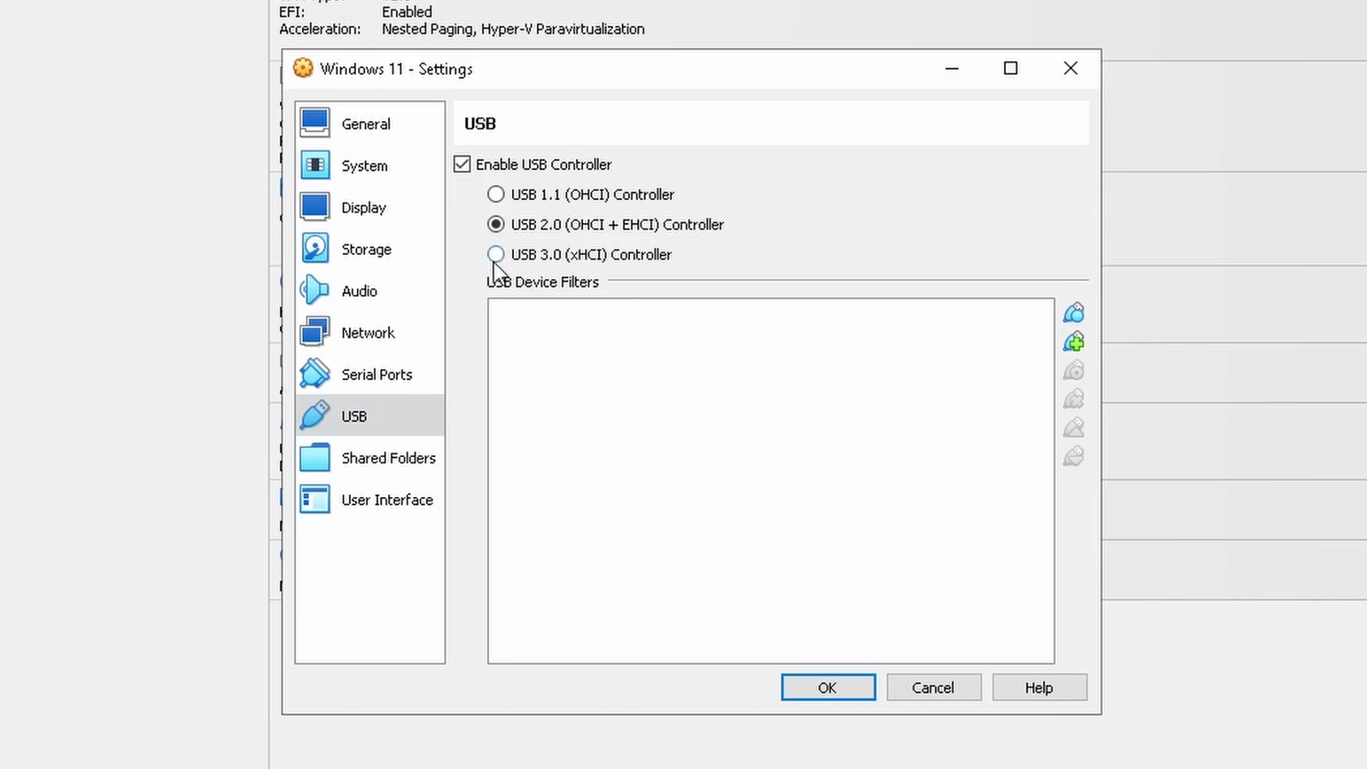
click(495, 256)
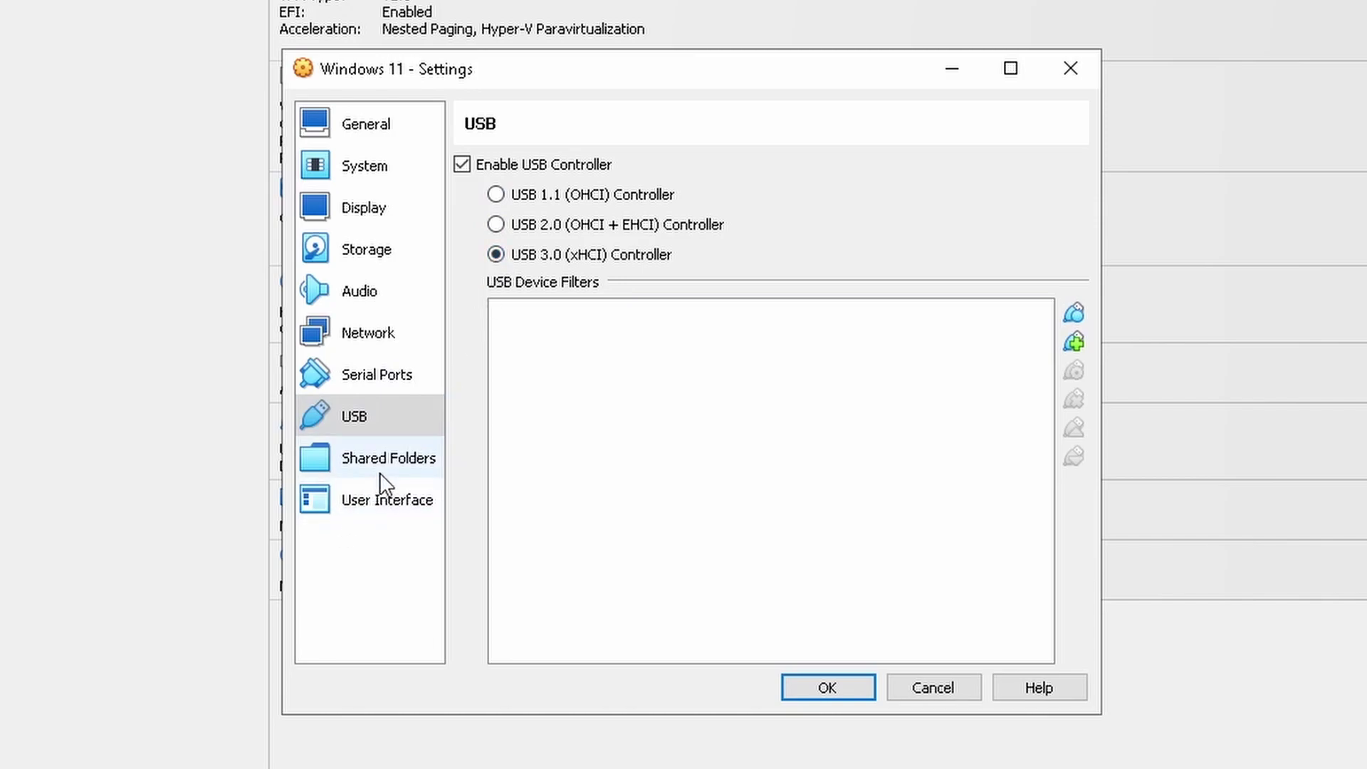
Start adding a share in the machine's Shared Folders settings and browse for another host folder path
click(385, 473)
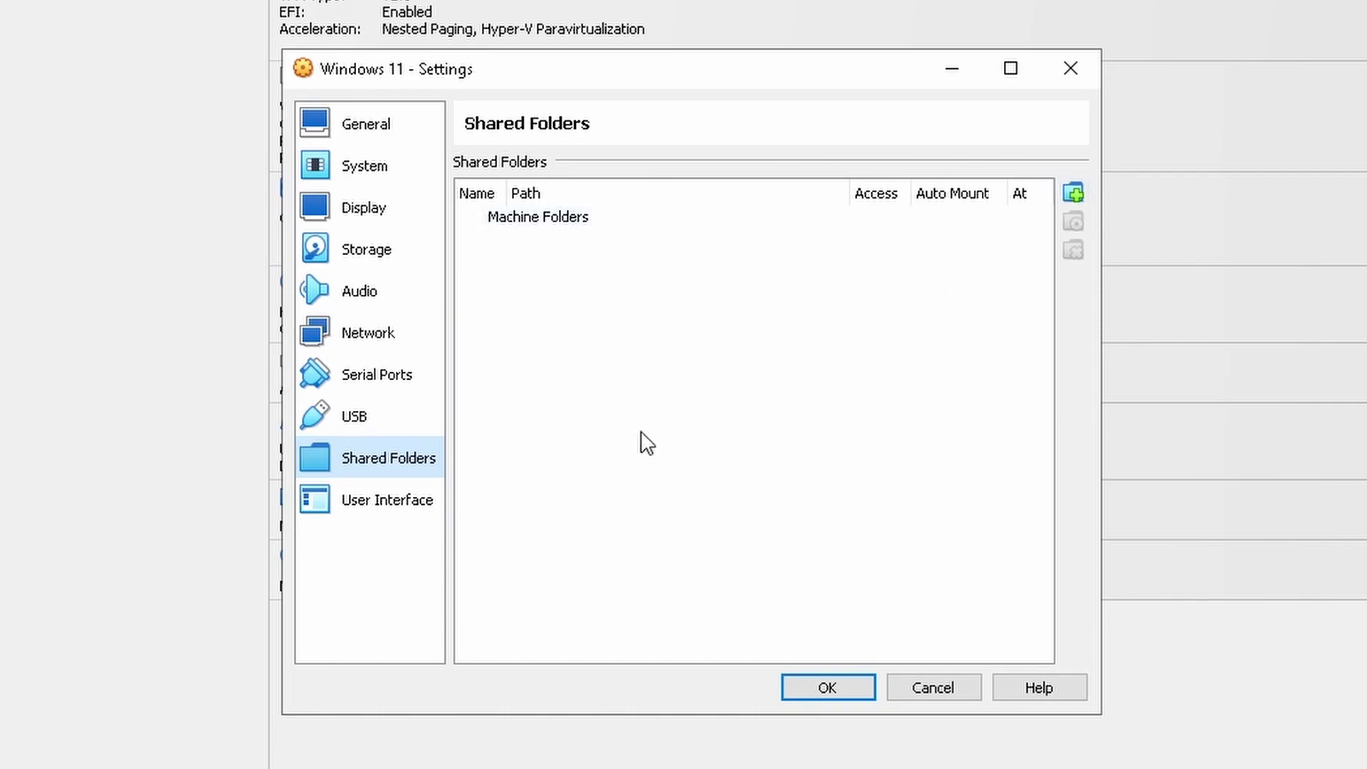
click(1073, 194)
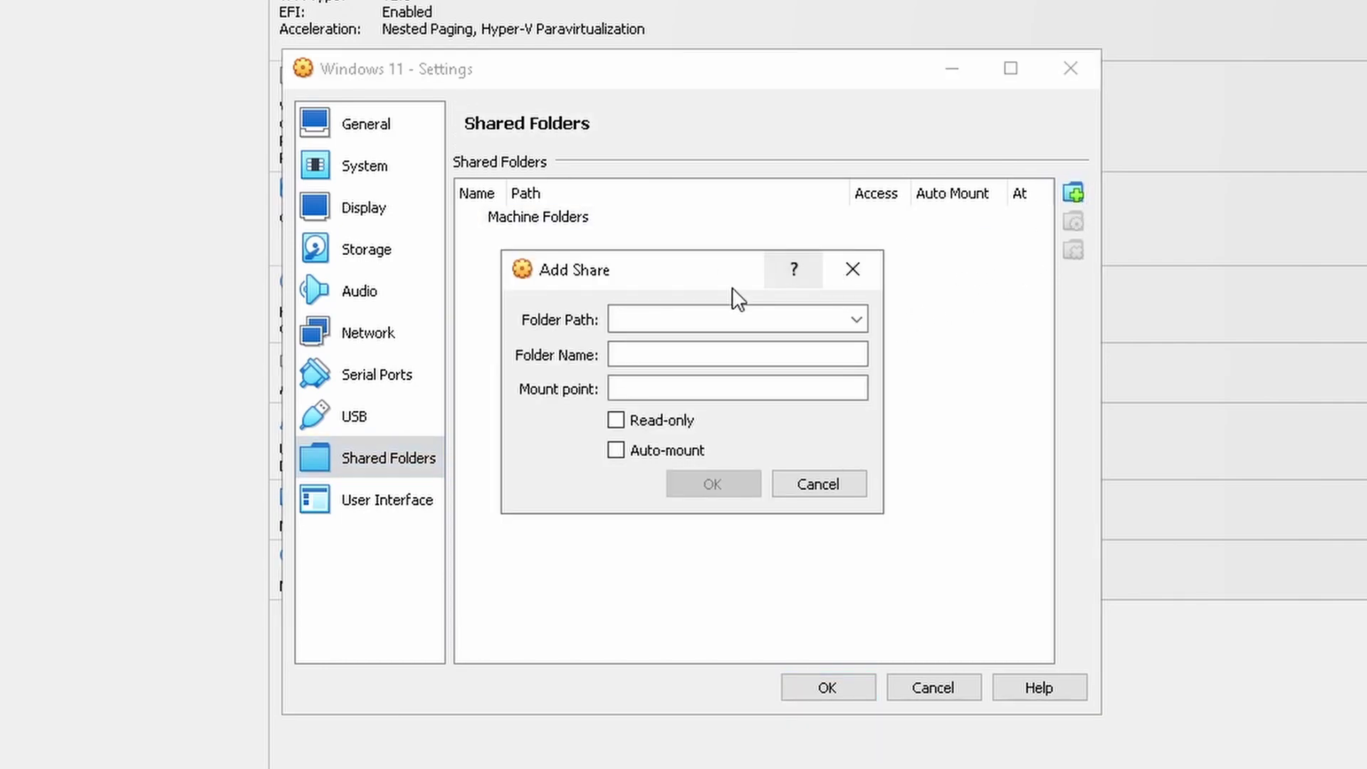
drag(641, 275, 781, 299)
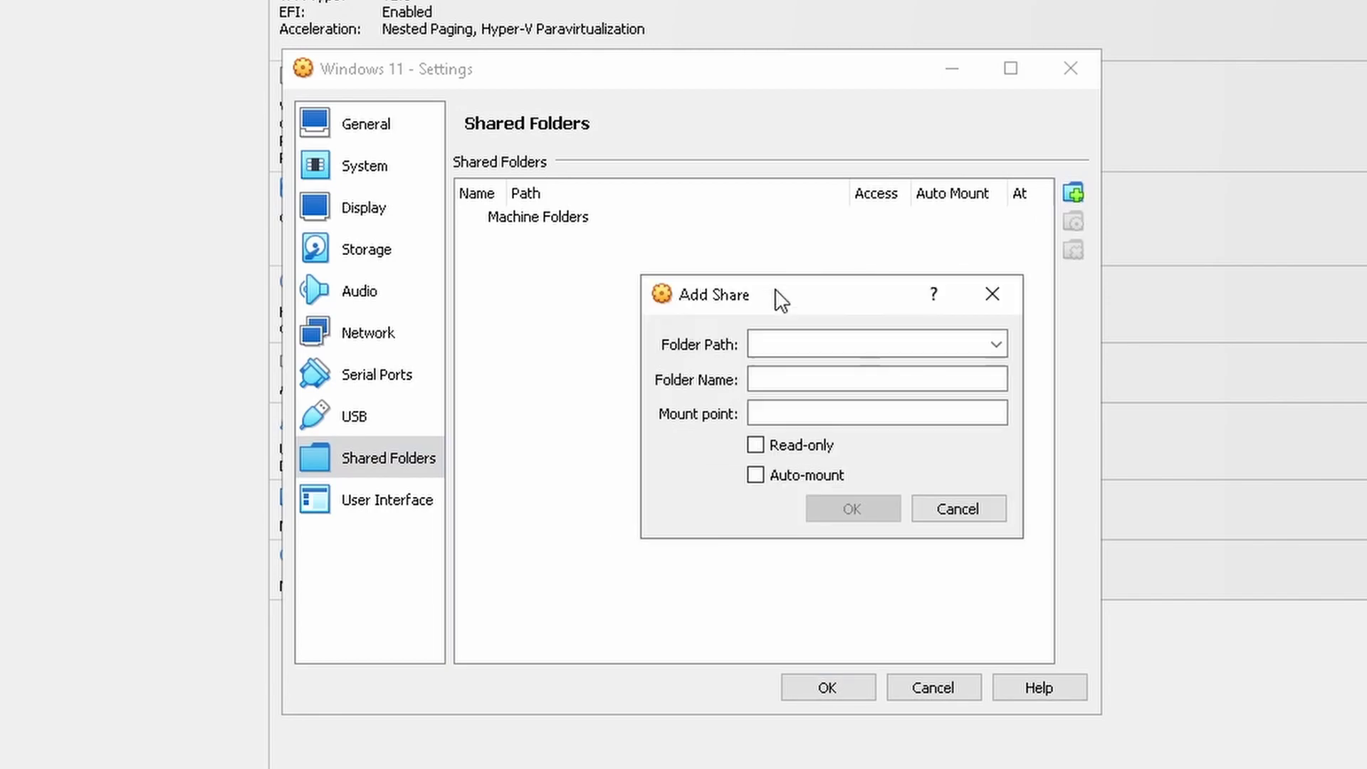
click(997, 343)
click(986, 389)
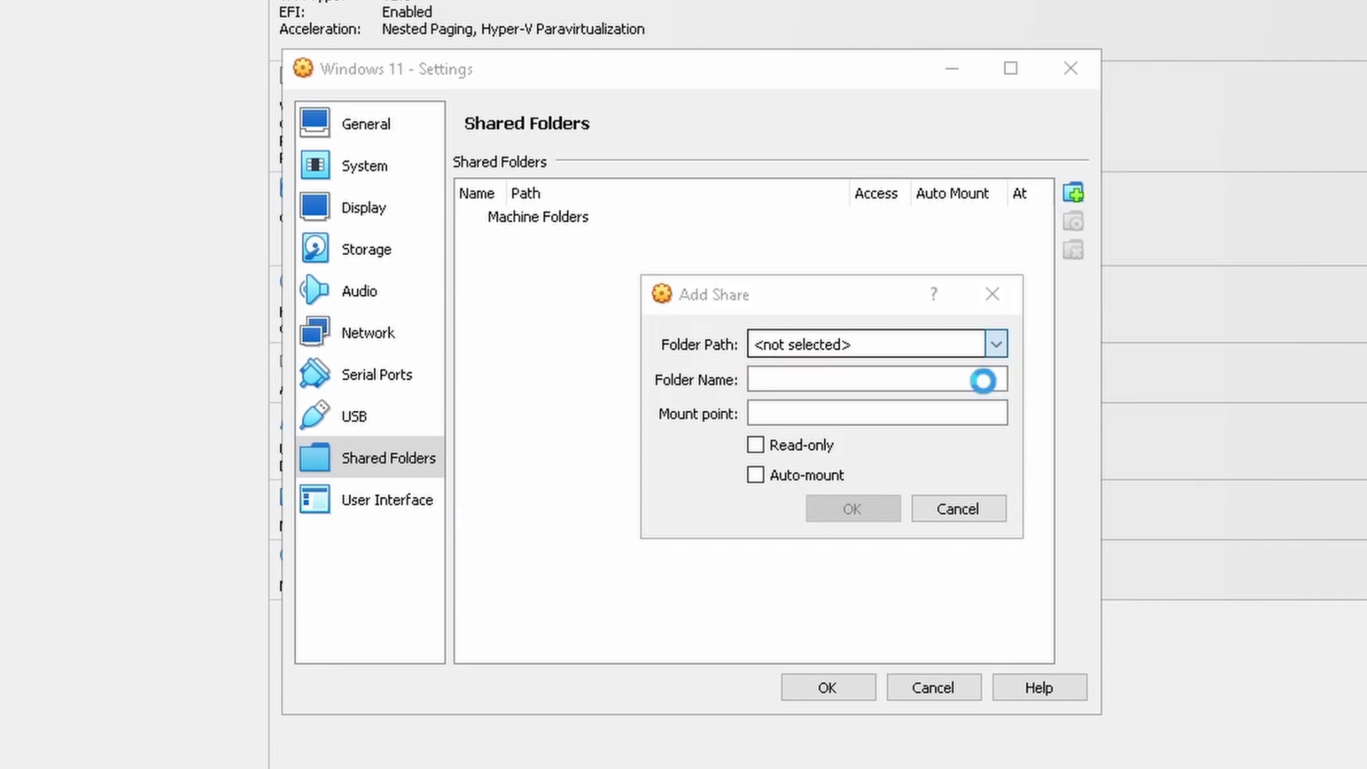
Create a new folder named VboxShare on the host's Desktop within the folder selection dialog
drag(662, 112, 488, 25)
click(191, 193)
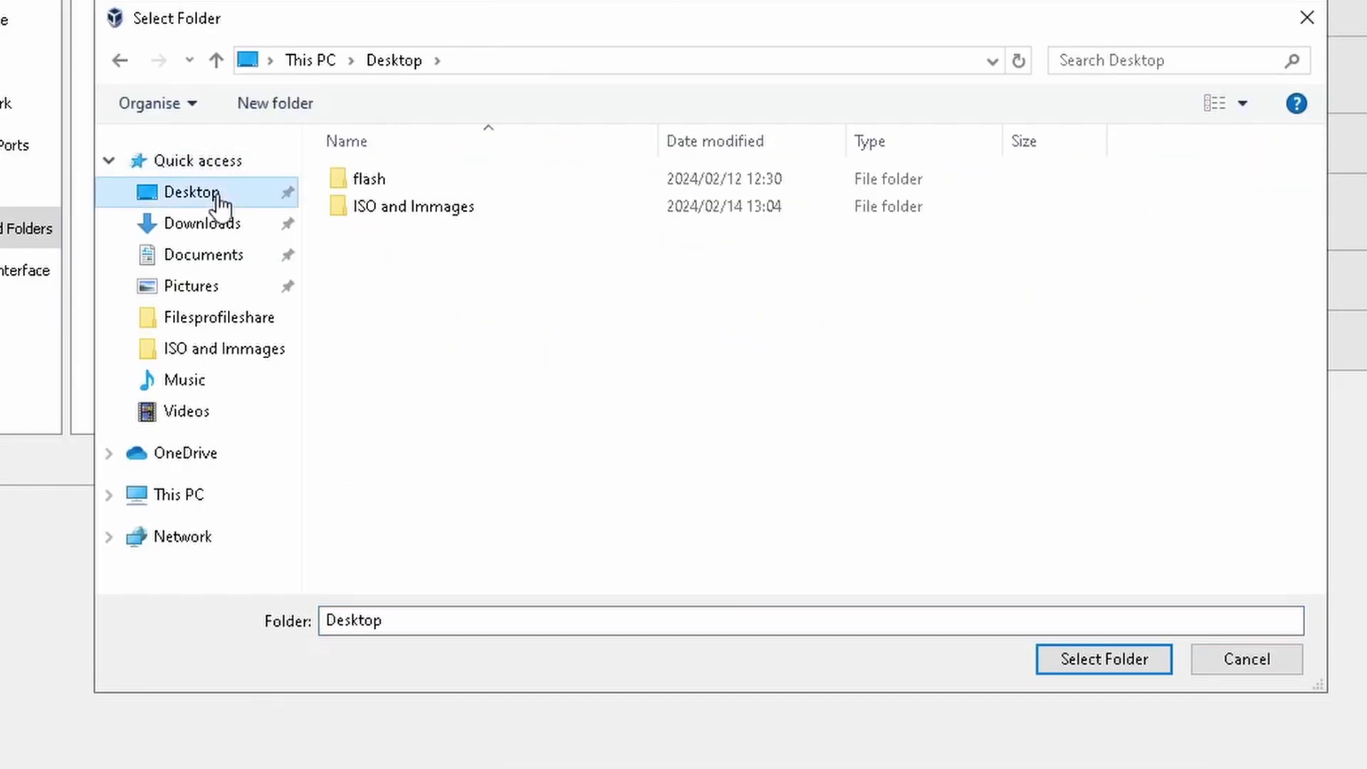
right_click(467, 306)
mouse_move(579, 595)
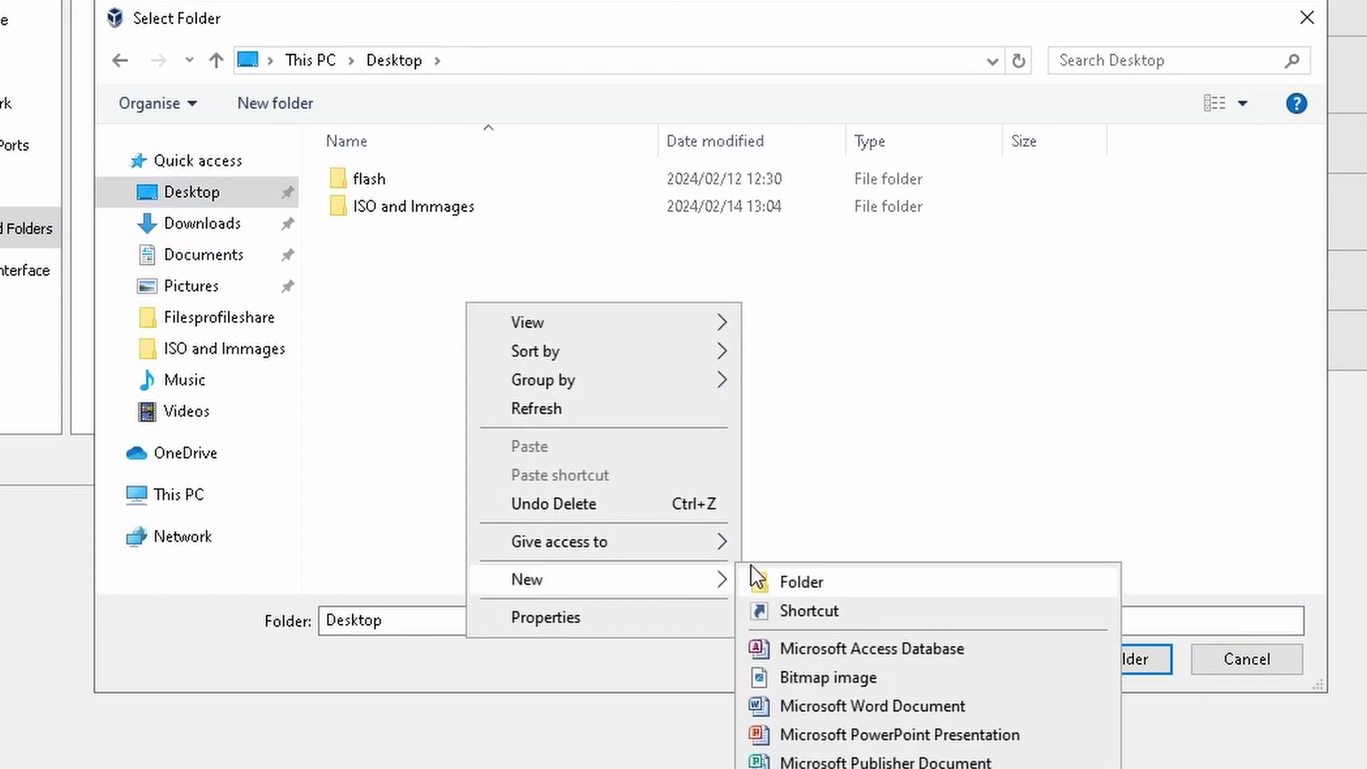
click(802, 583)
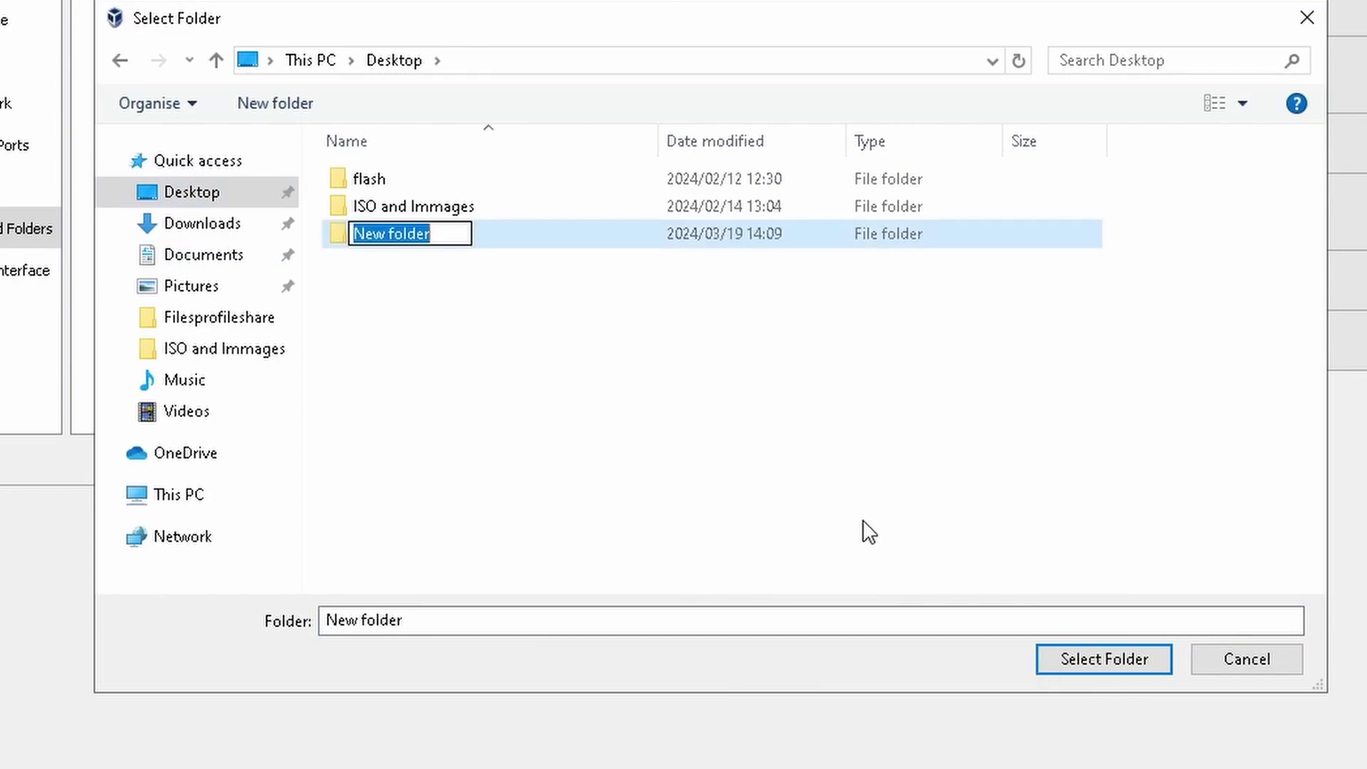
text(Vbo)
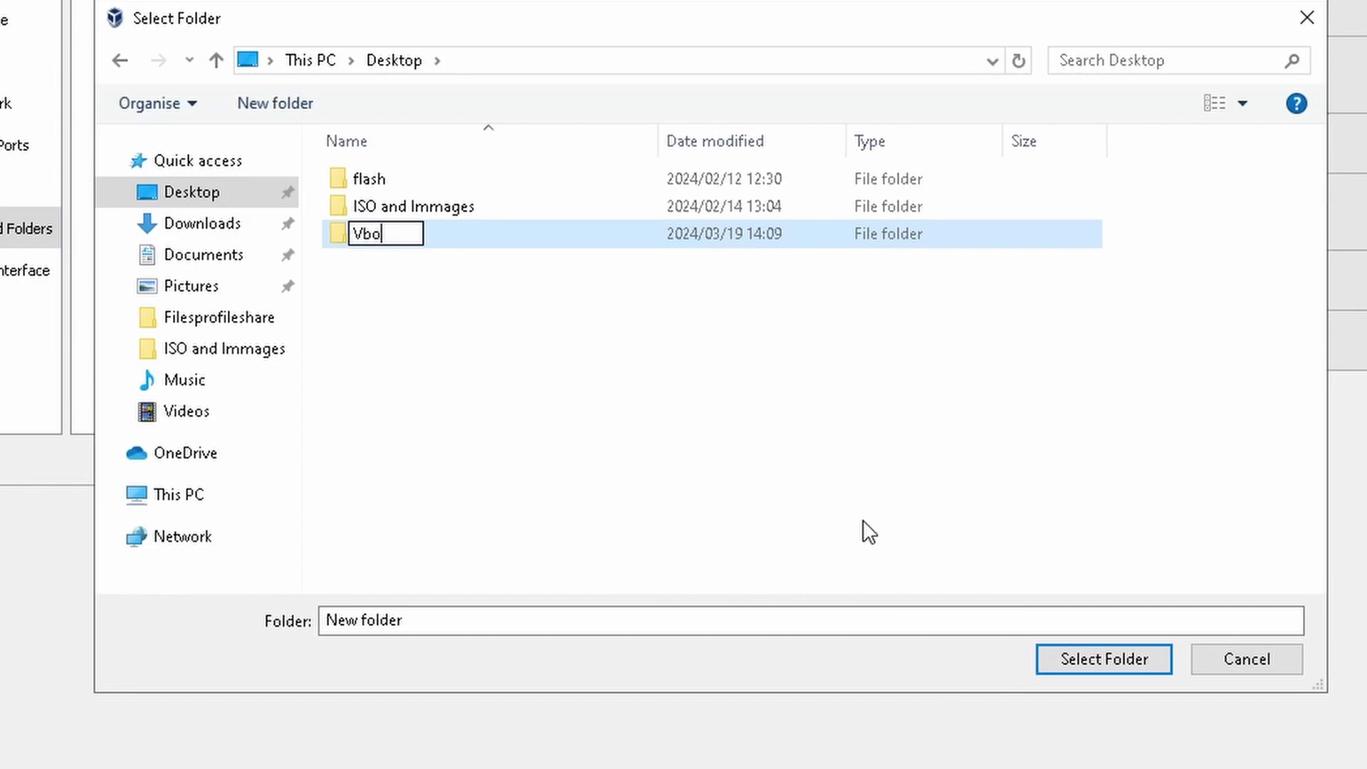
text(xShare)
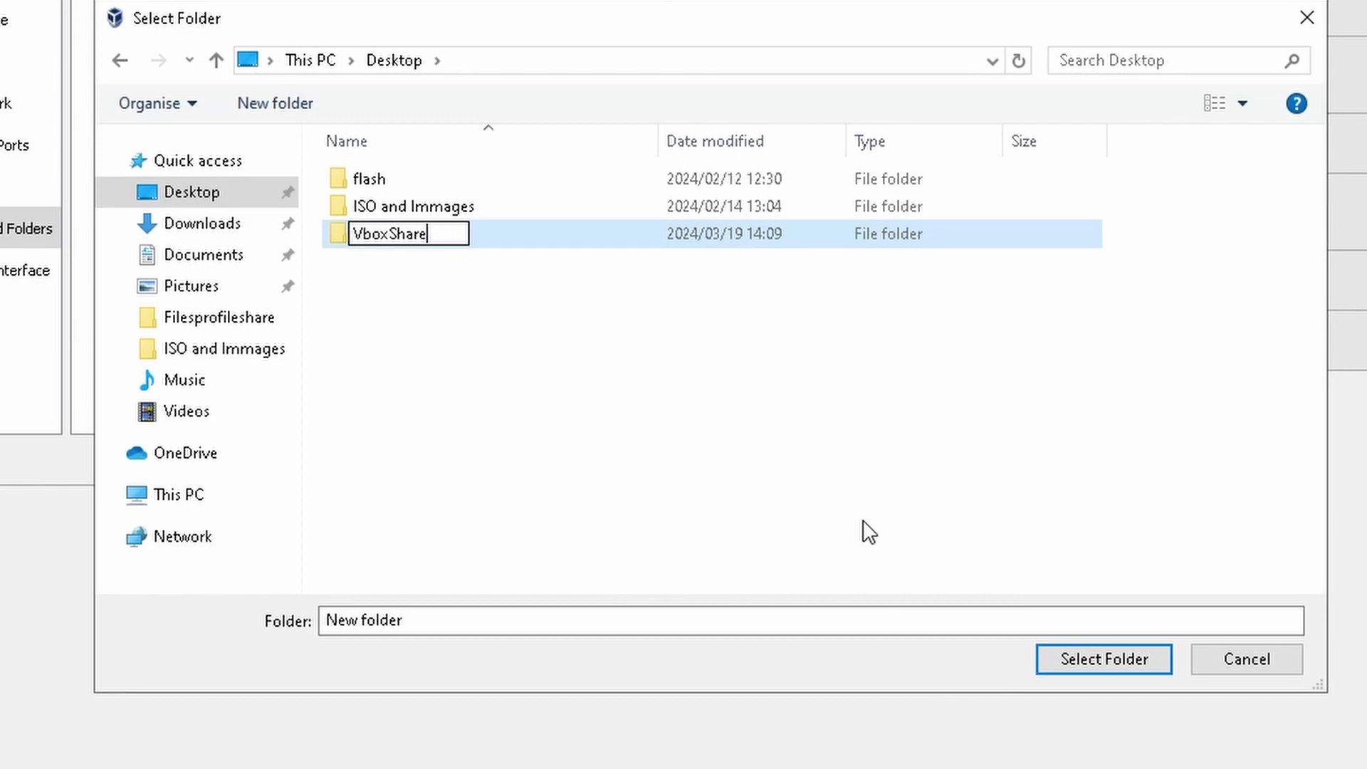
click(974, 439)
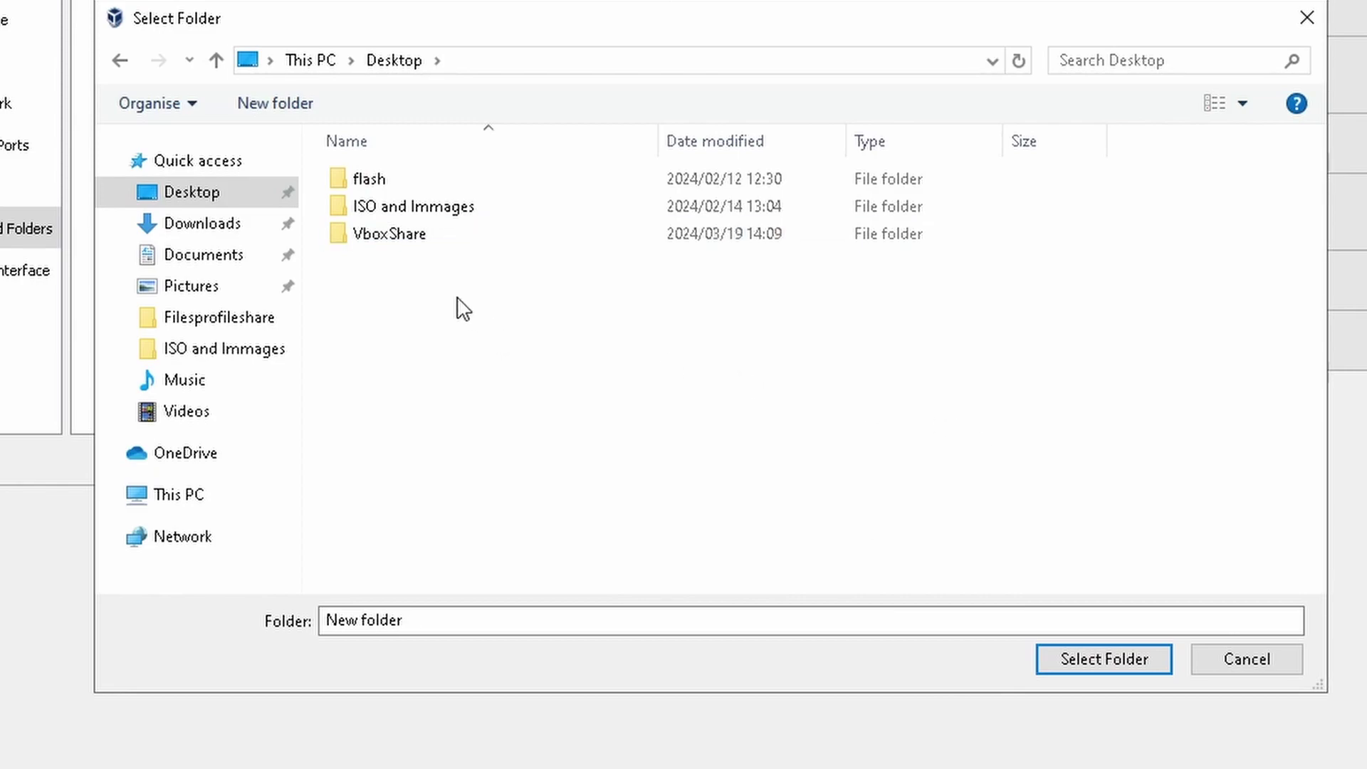
Add the Desktop's VboxShare folder as a machine share with full access, without a mount point or auto-mount
click(430, 238)
click(1086, 659)
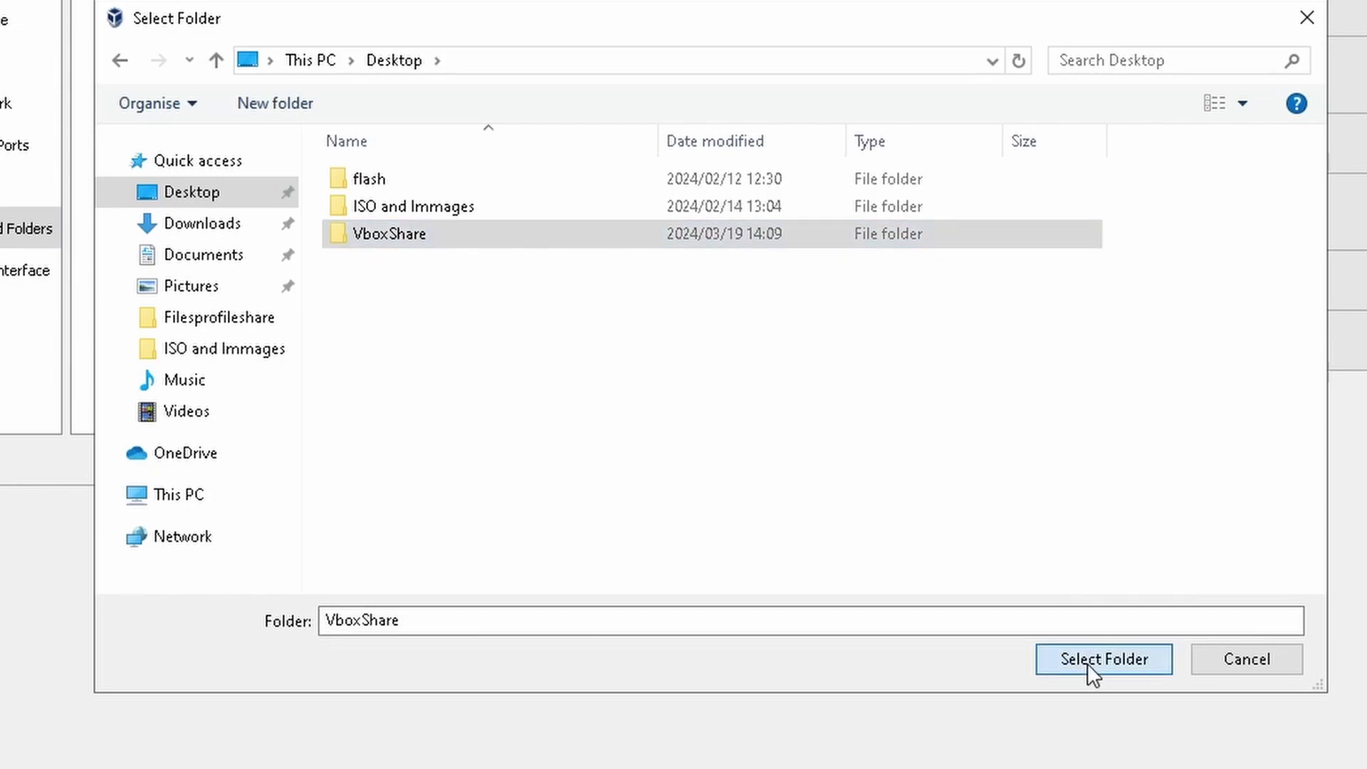
click(883, 385)
click(773, 418)
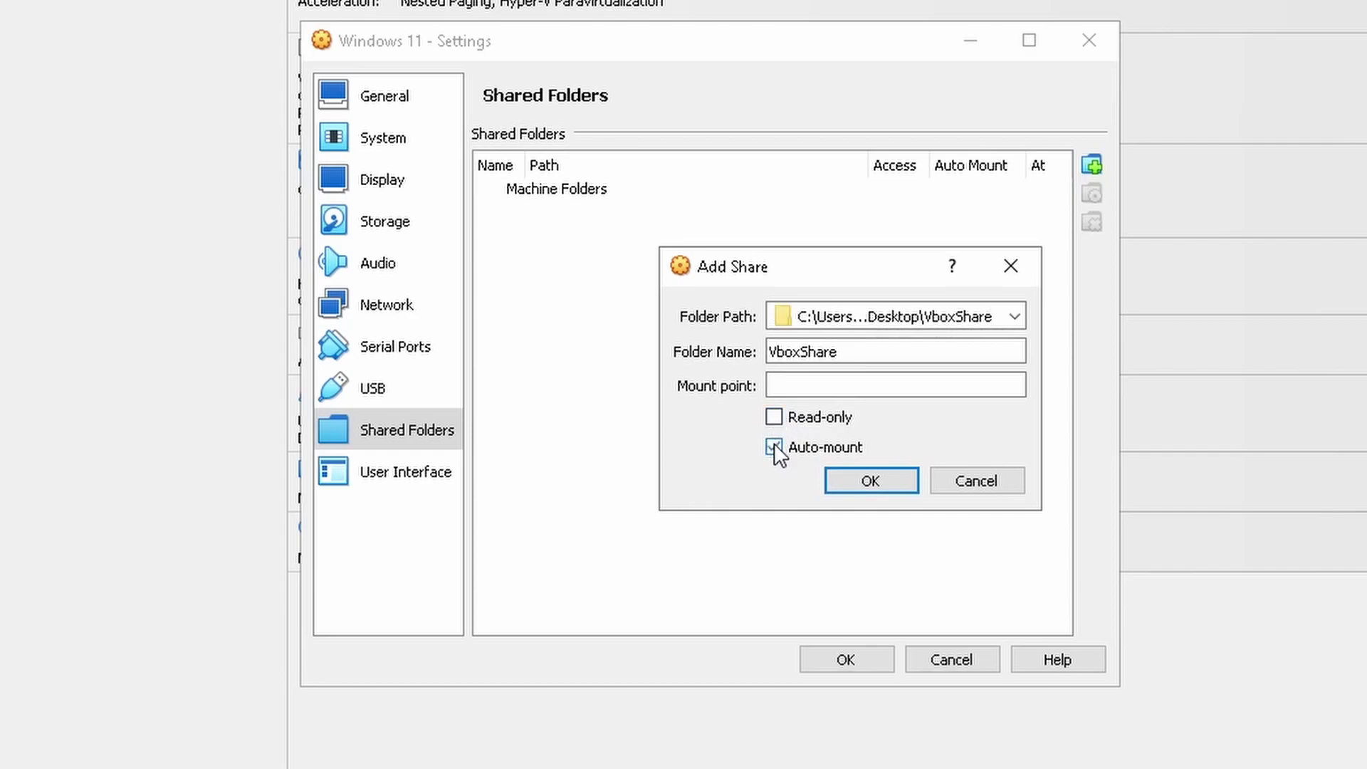
click(867, 490)
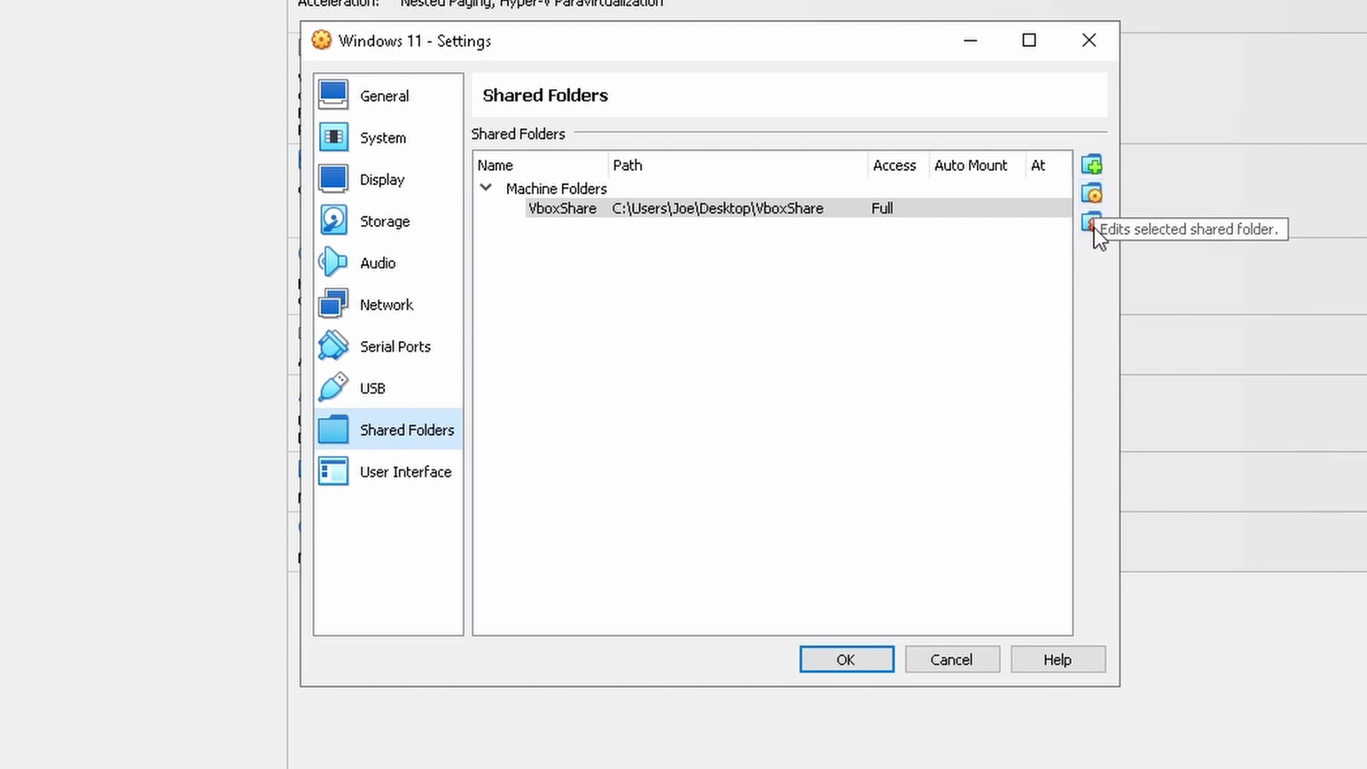
Look over the machine's User Interface, Shared Folders and General settings, and save the configuration
click(426, 471)
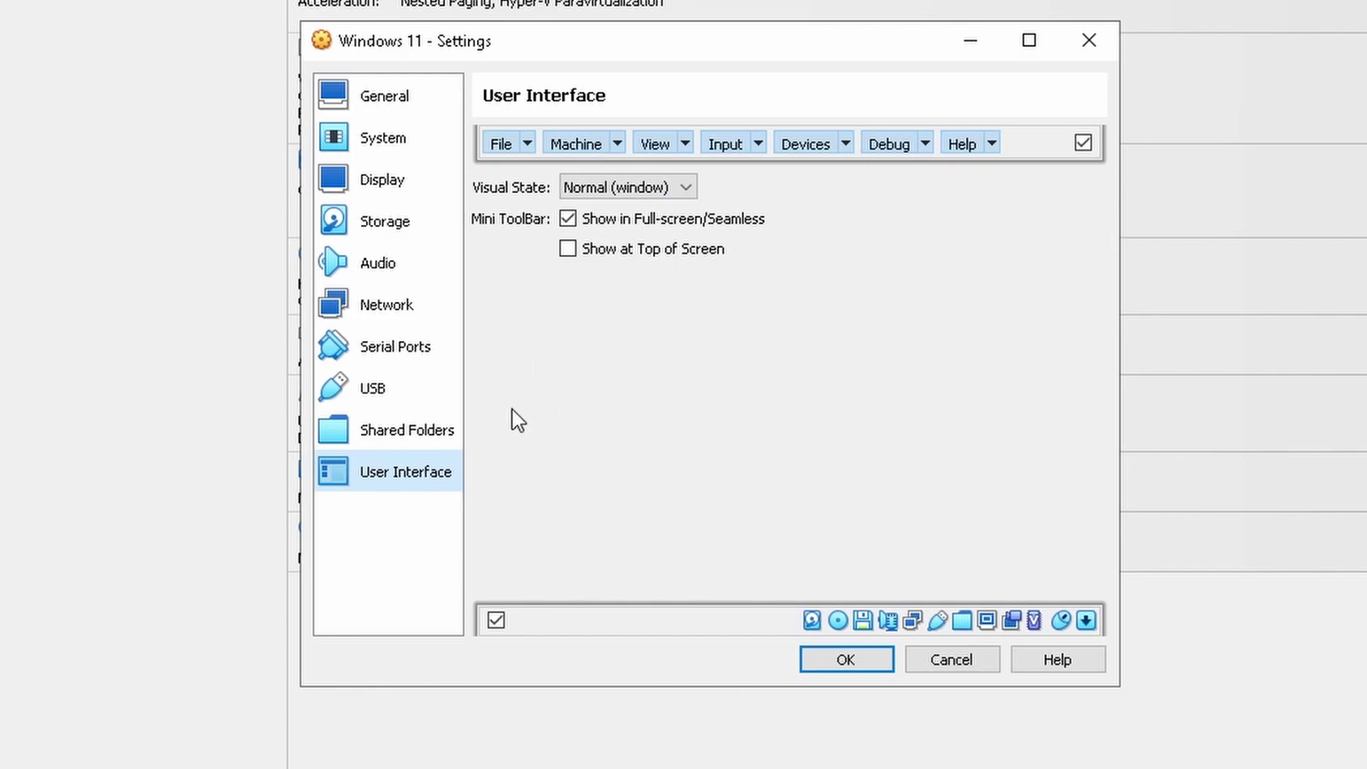
click(454, 423)
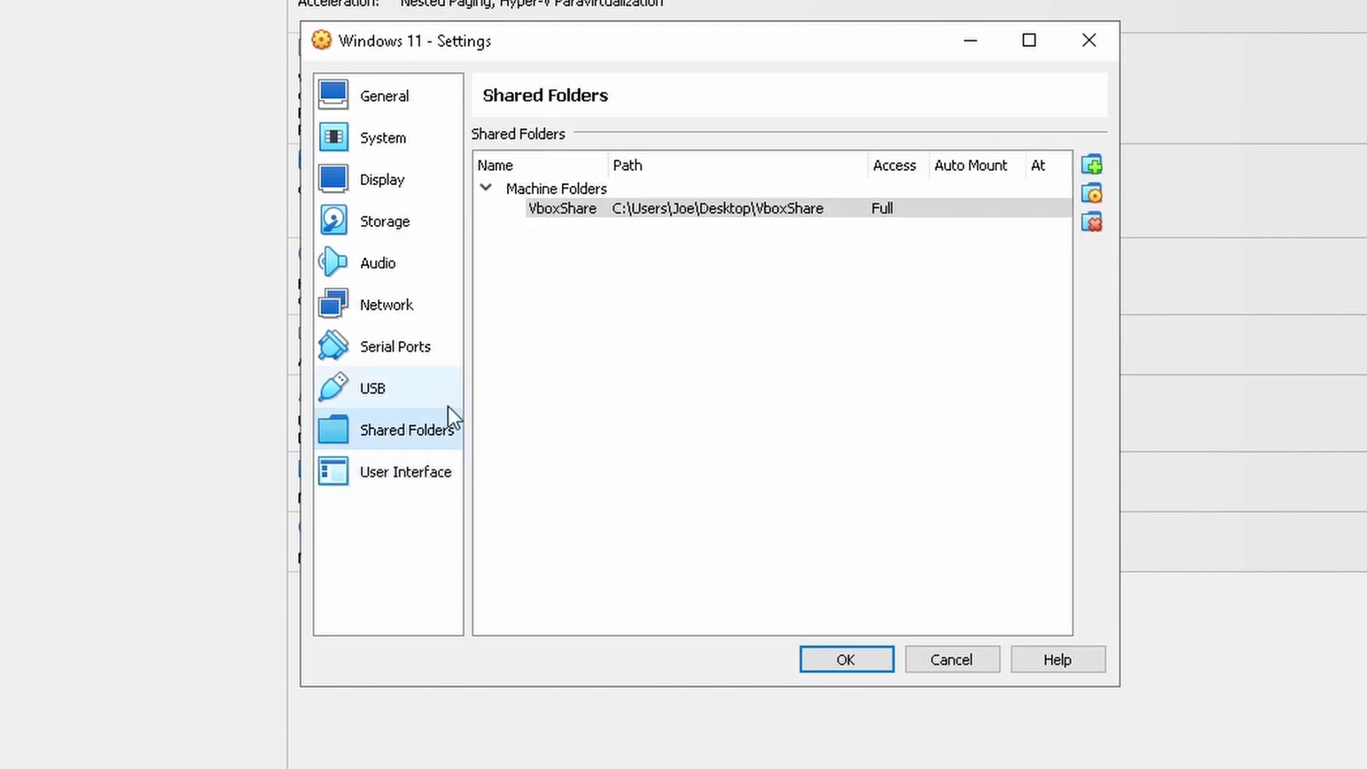
click(398, 98)
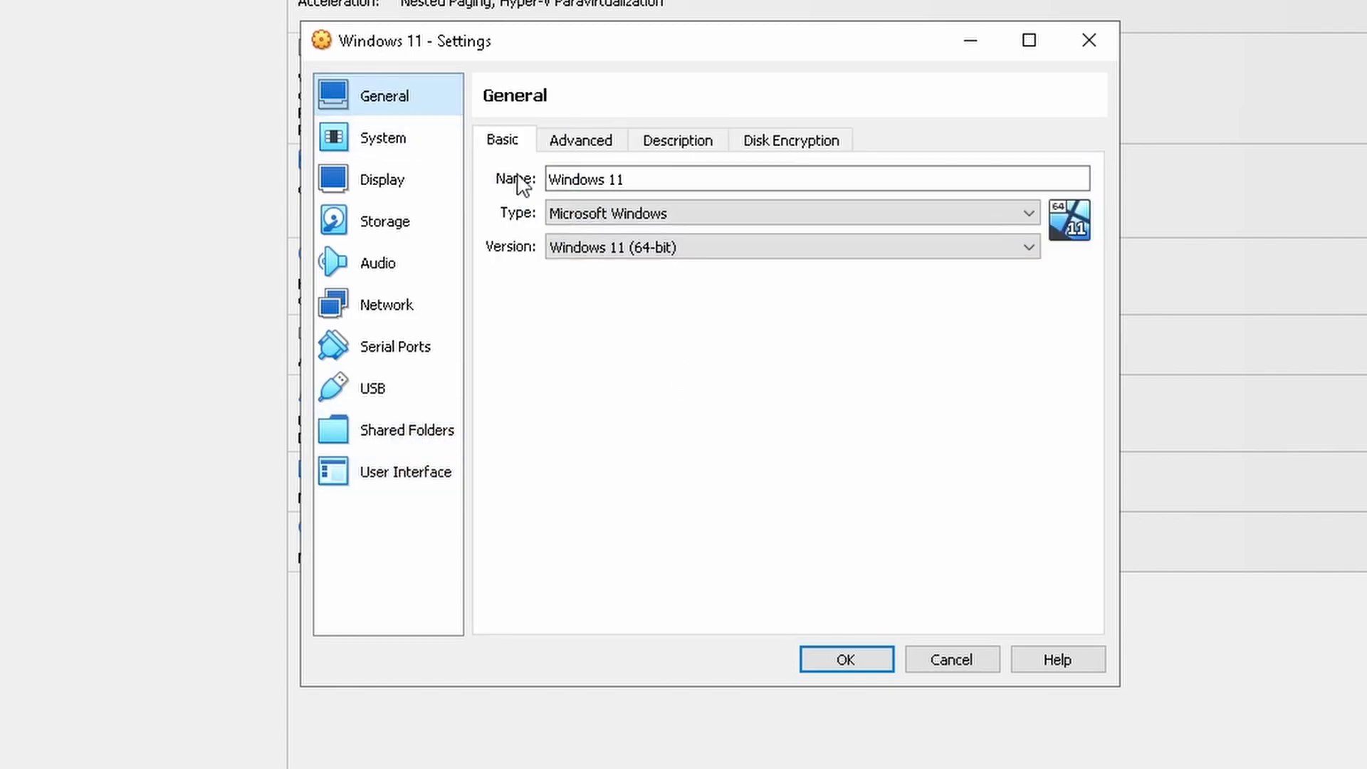
click(834, 661)
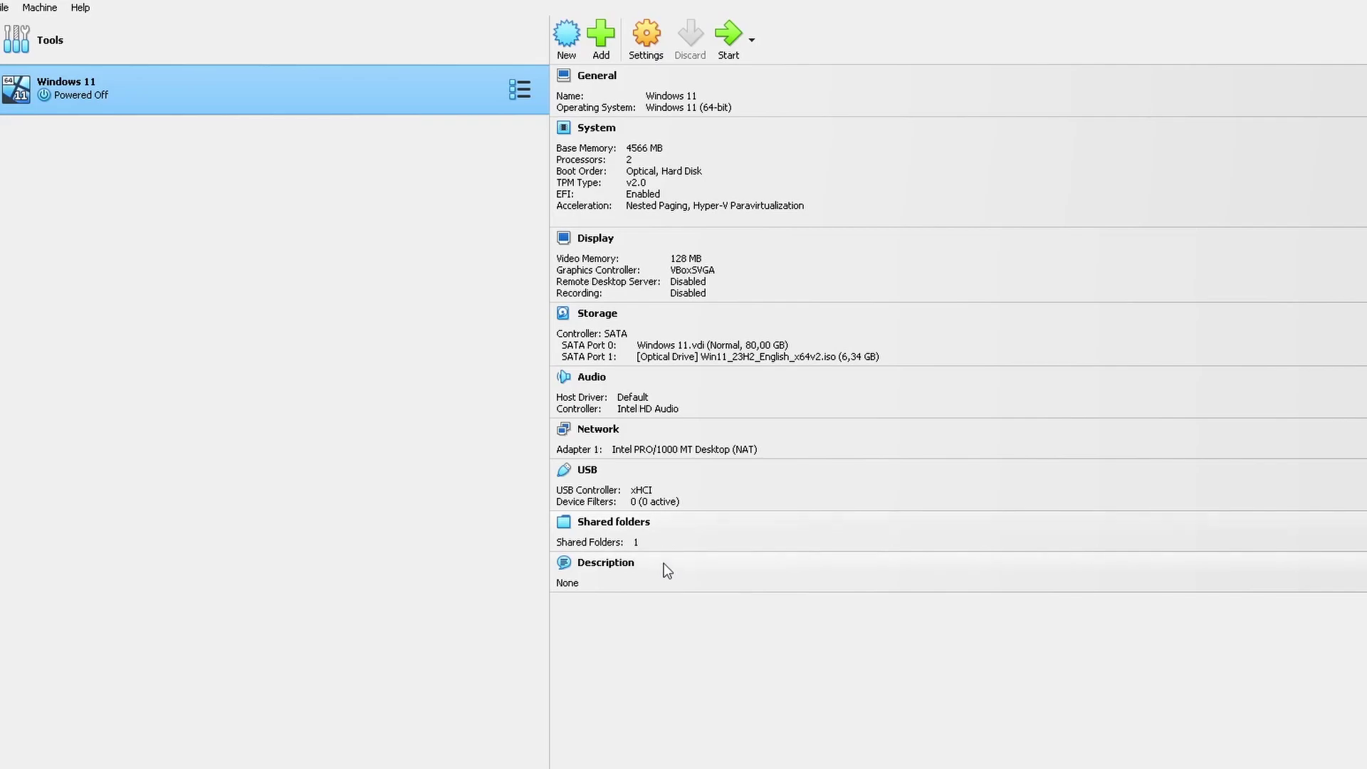
Check the Shared Folders, General and System settings through their sections in the machine's overview
click(615, 527)
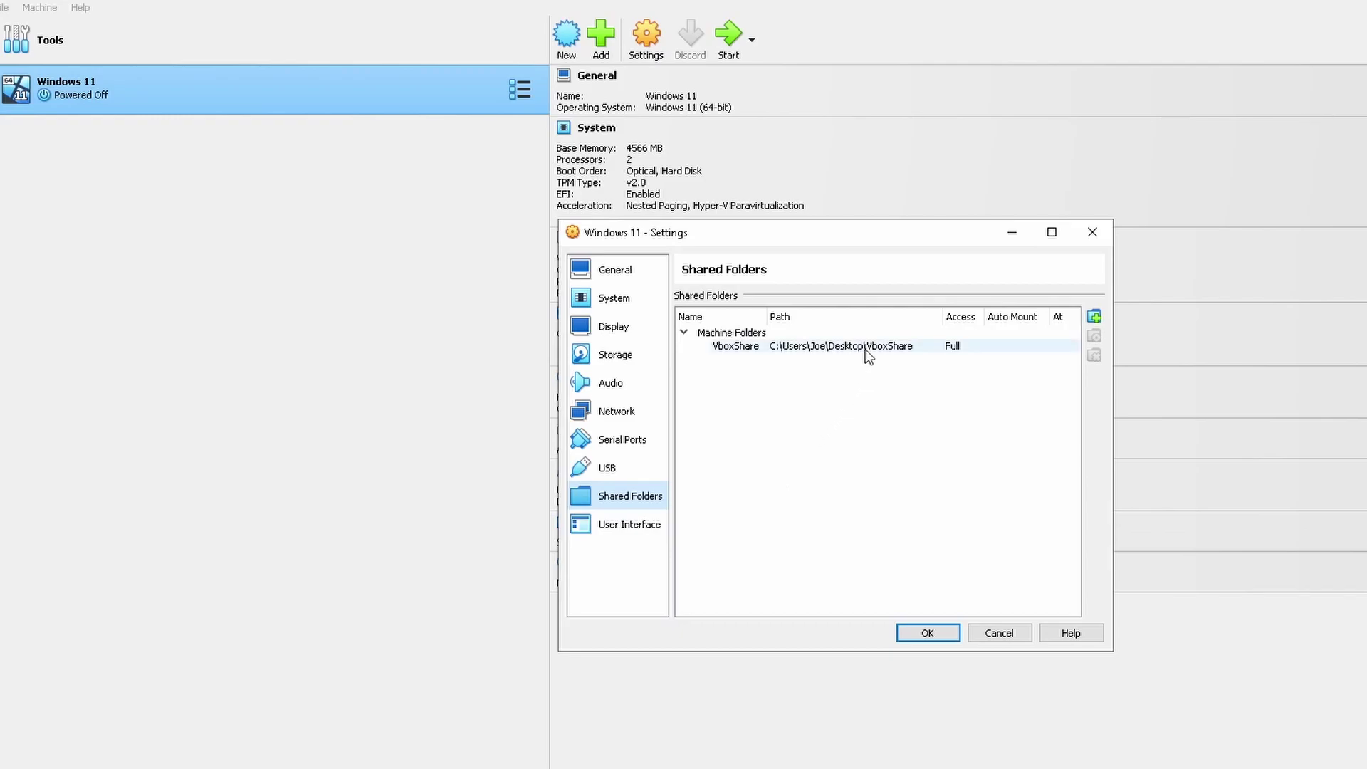
click(1093, 233)
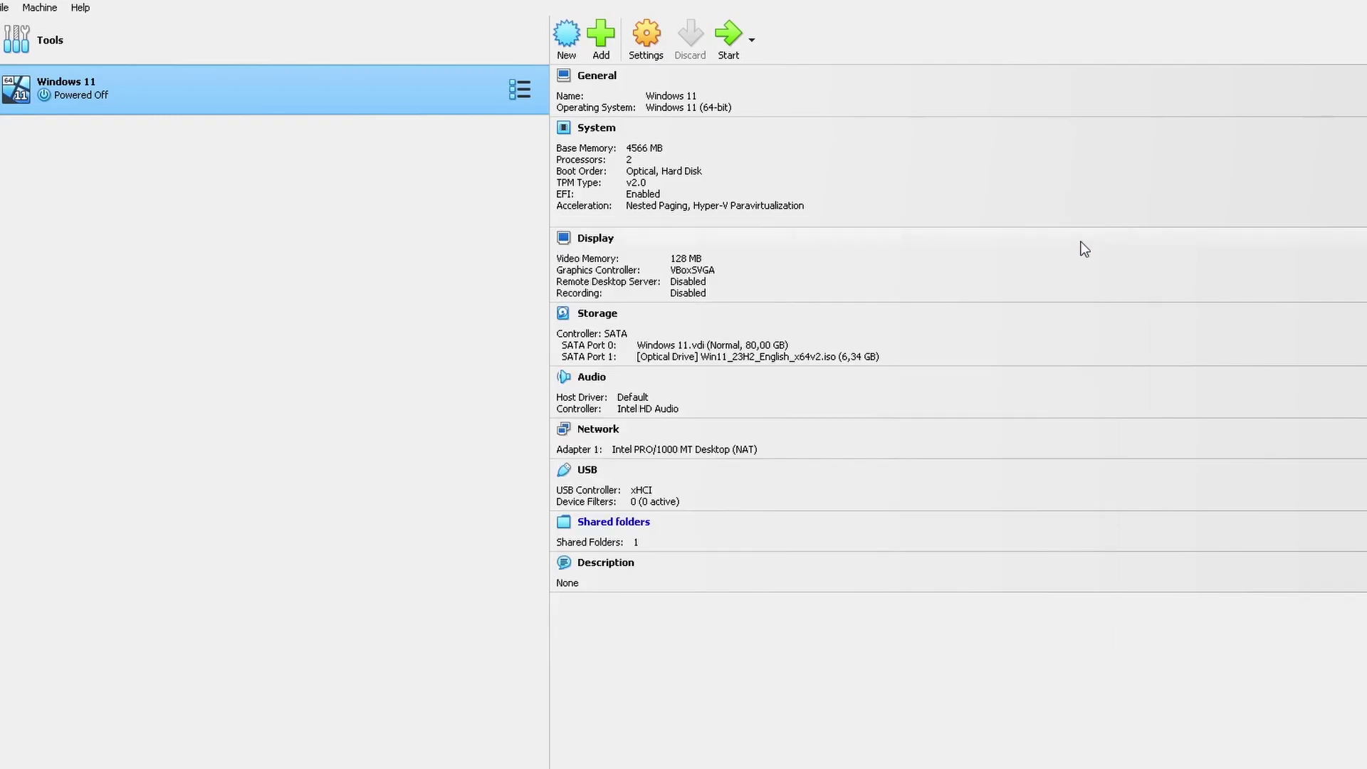
click(609, 76)
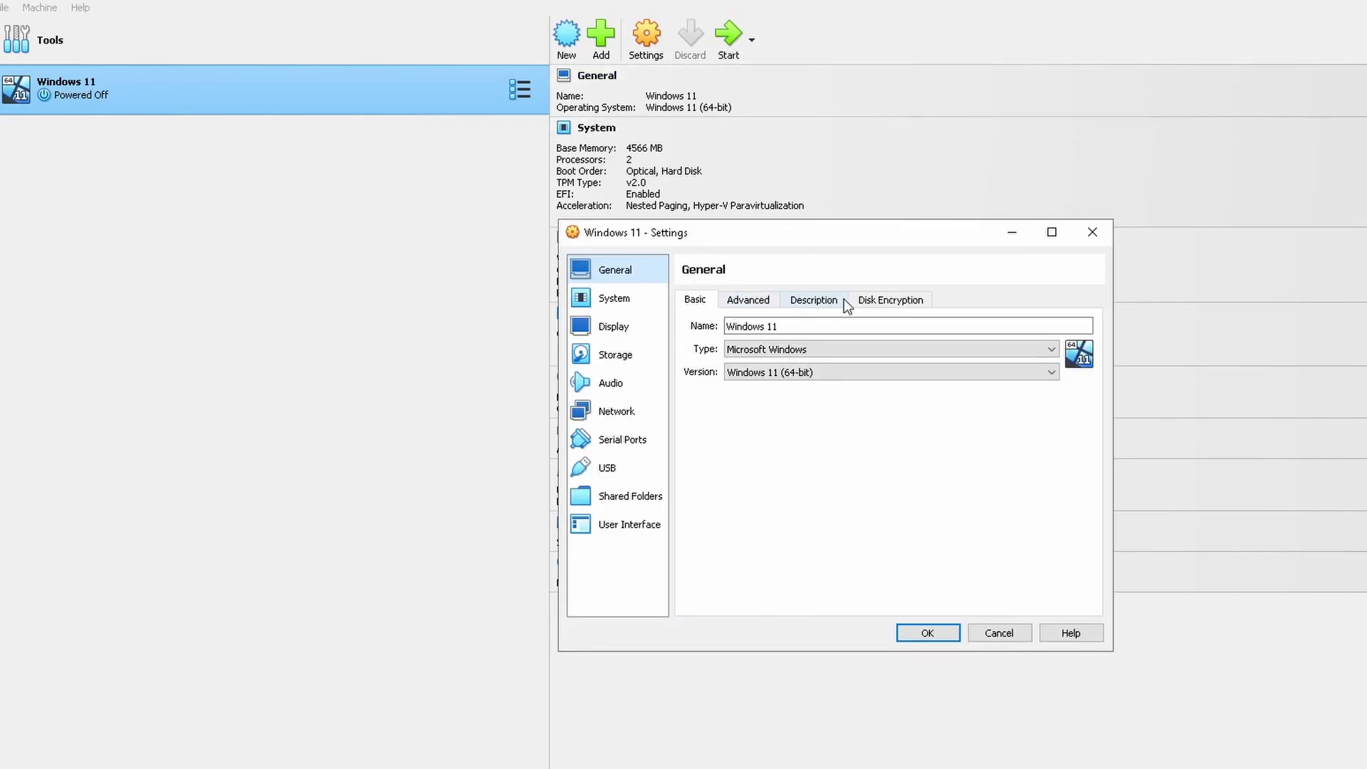
click(1092, 233)
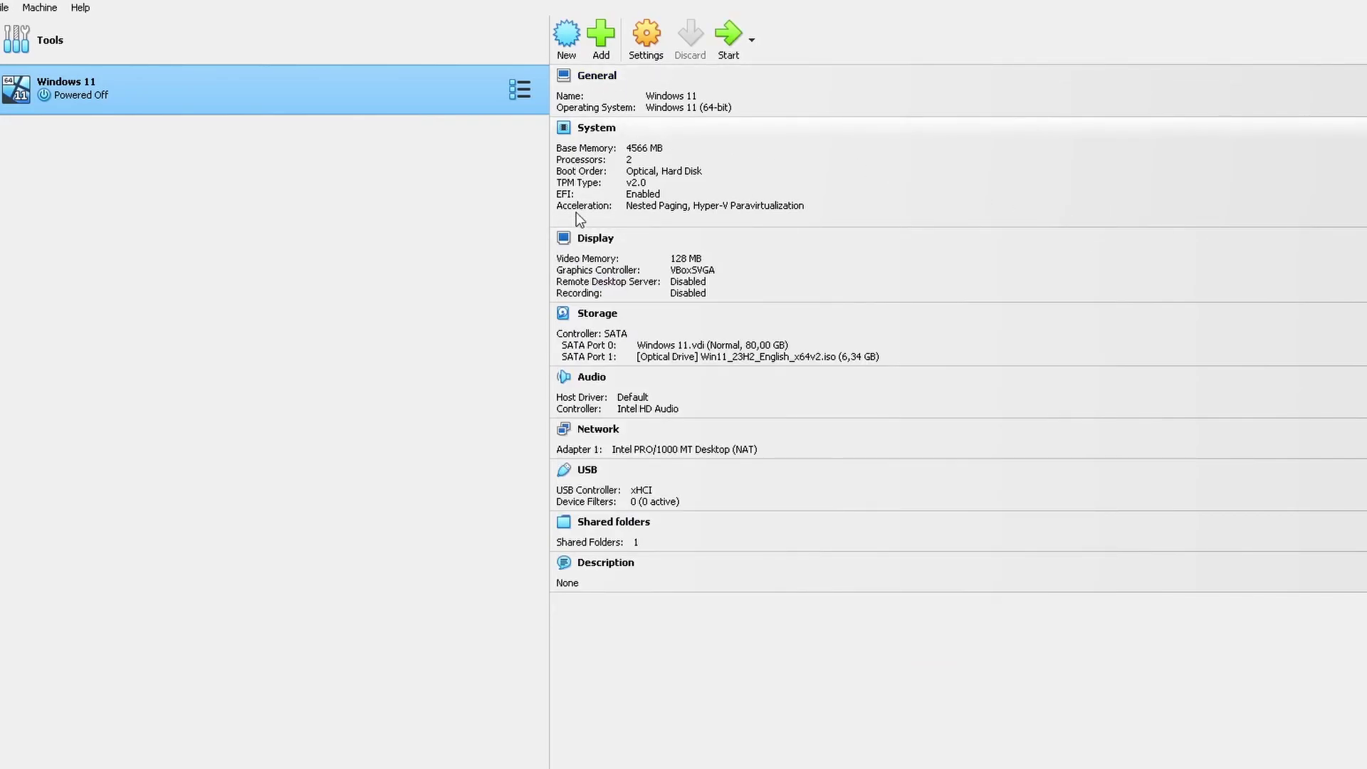
click(602, 131)
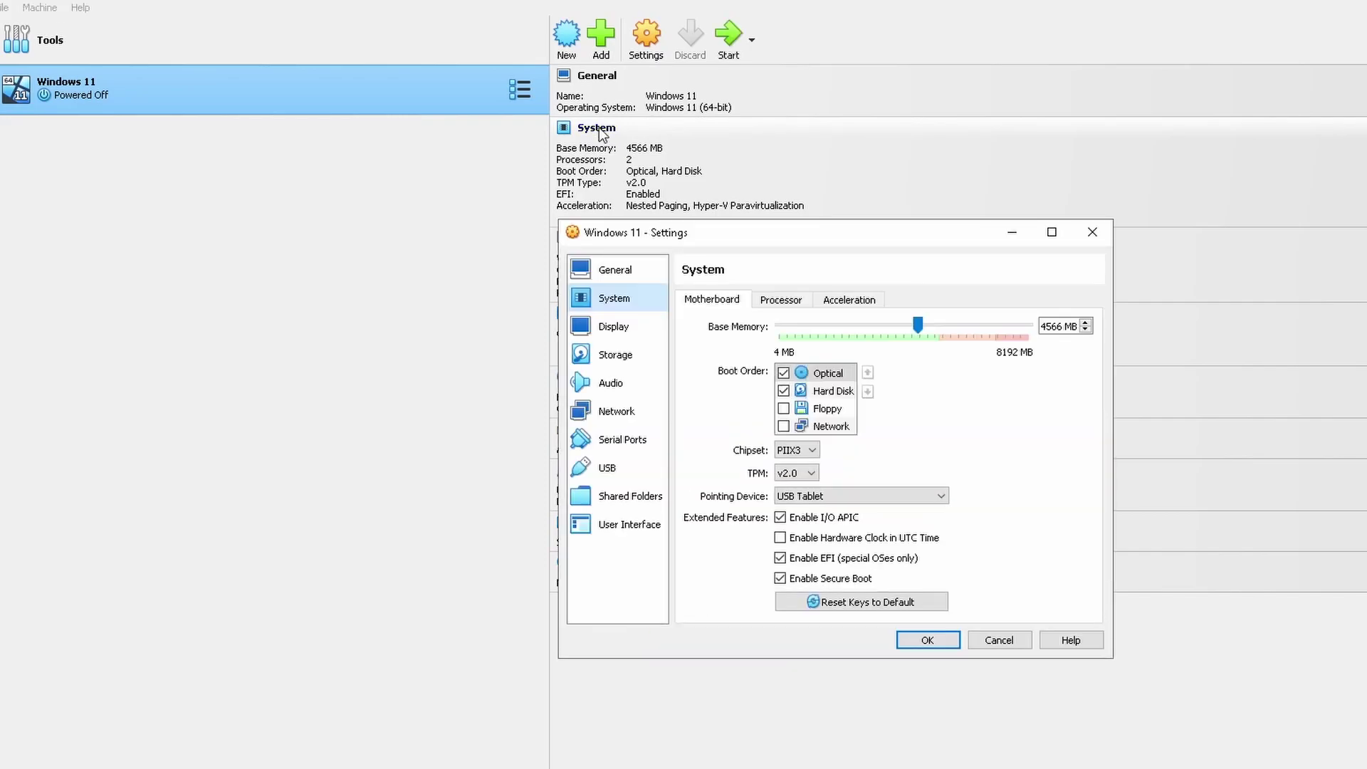
Review the Windows 11 machine's General, System, Display and Storage settings, and close the settings without changing anything
click(1098, 233)
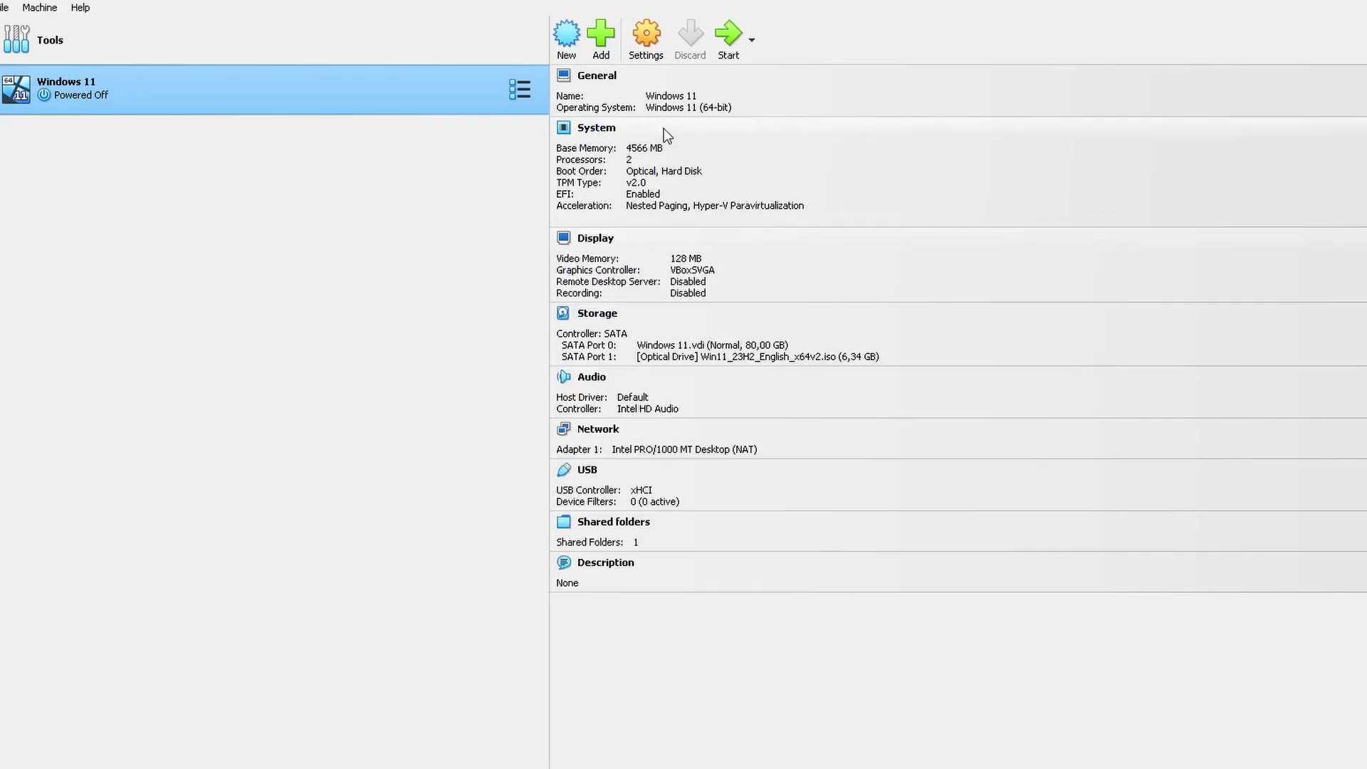
click(646, 36)
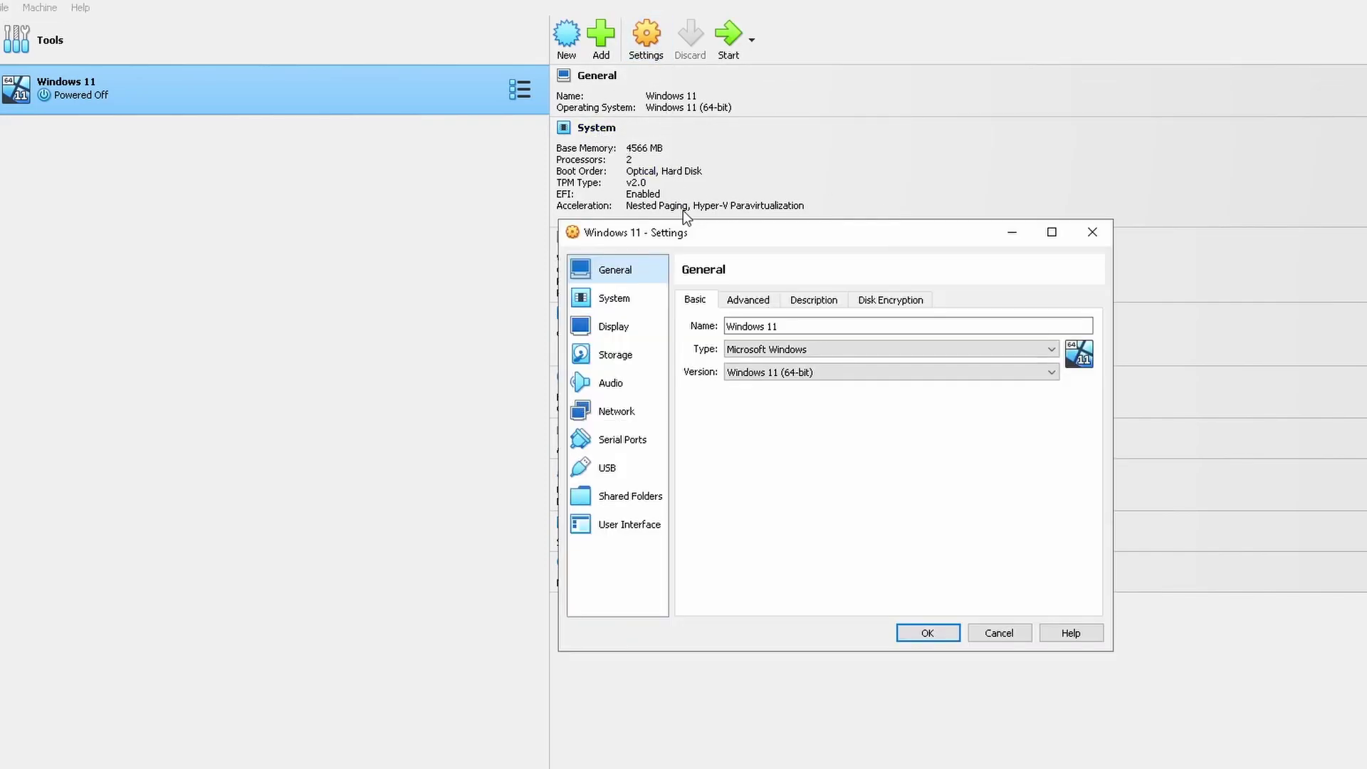
click(623, 299)
click(629, 325)
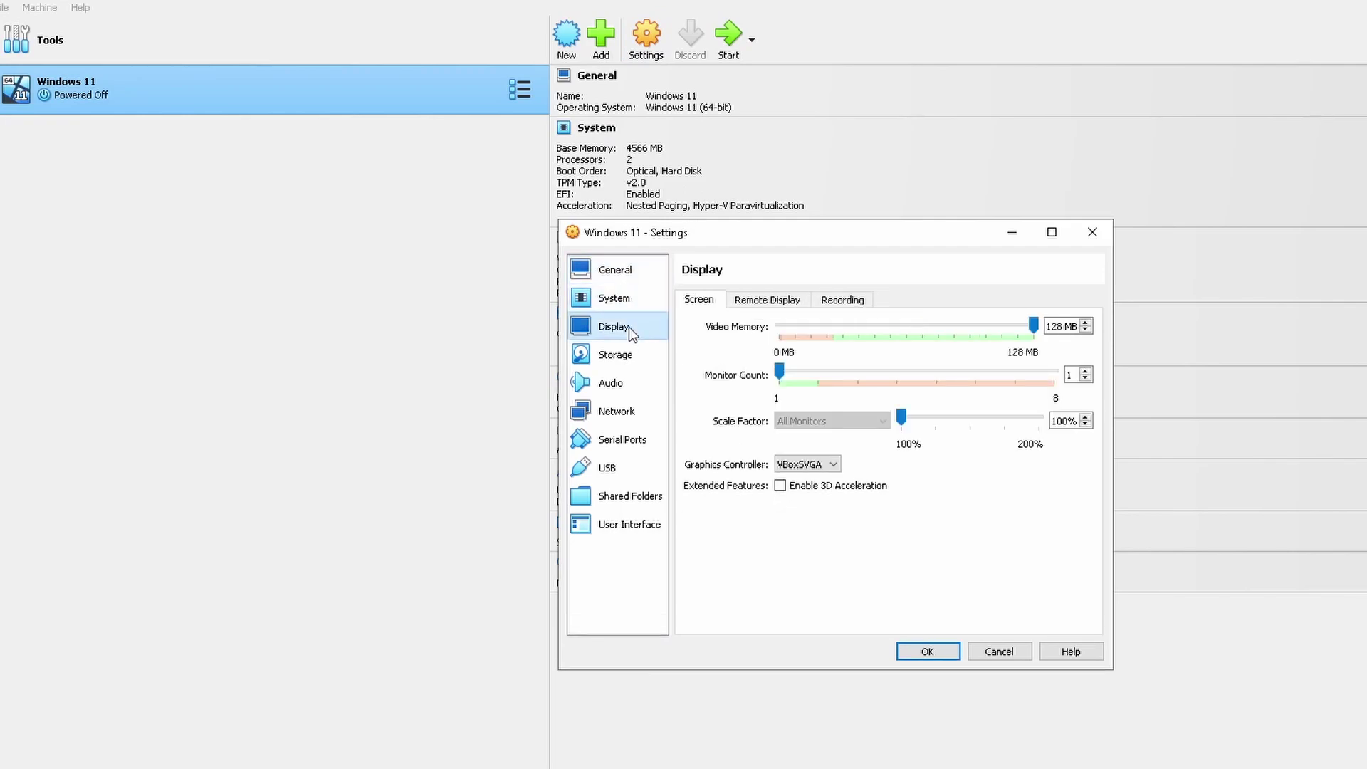
click(616, 358)
click(623, 315)
click(619, 302)
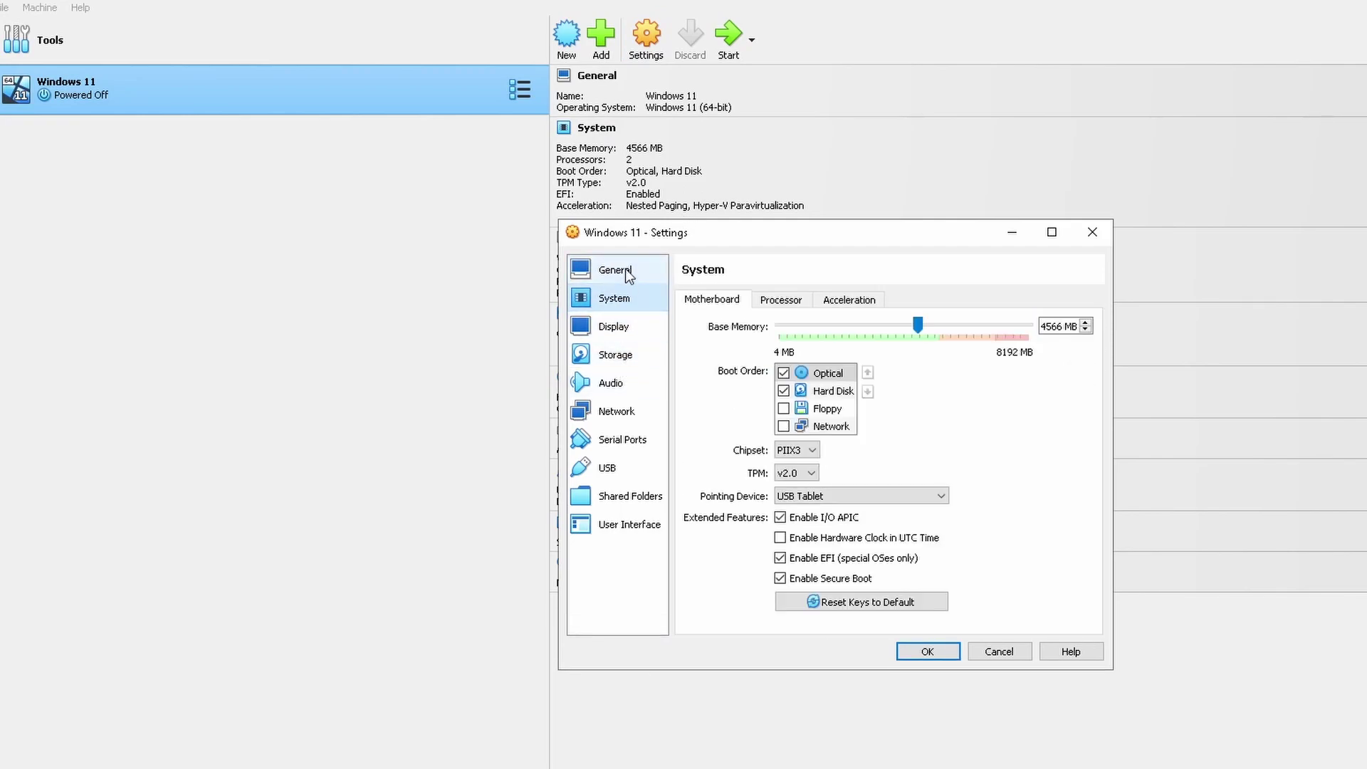
click(615, 271)
click(1093, 232)
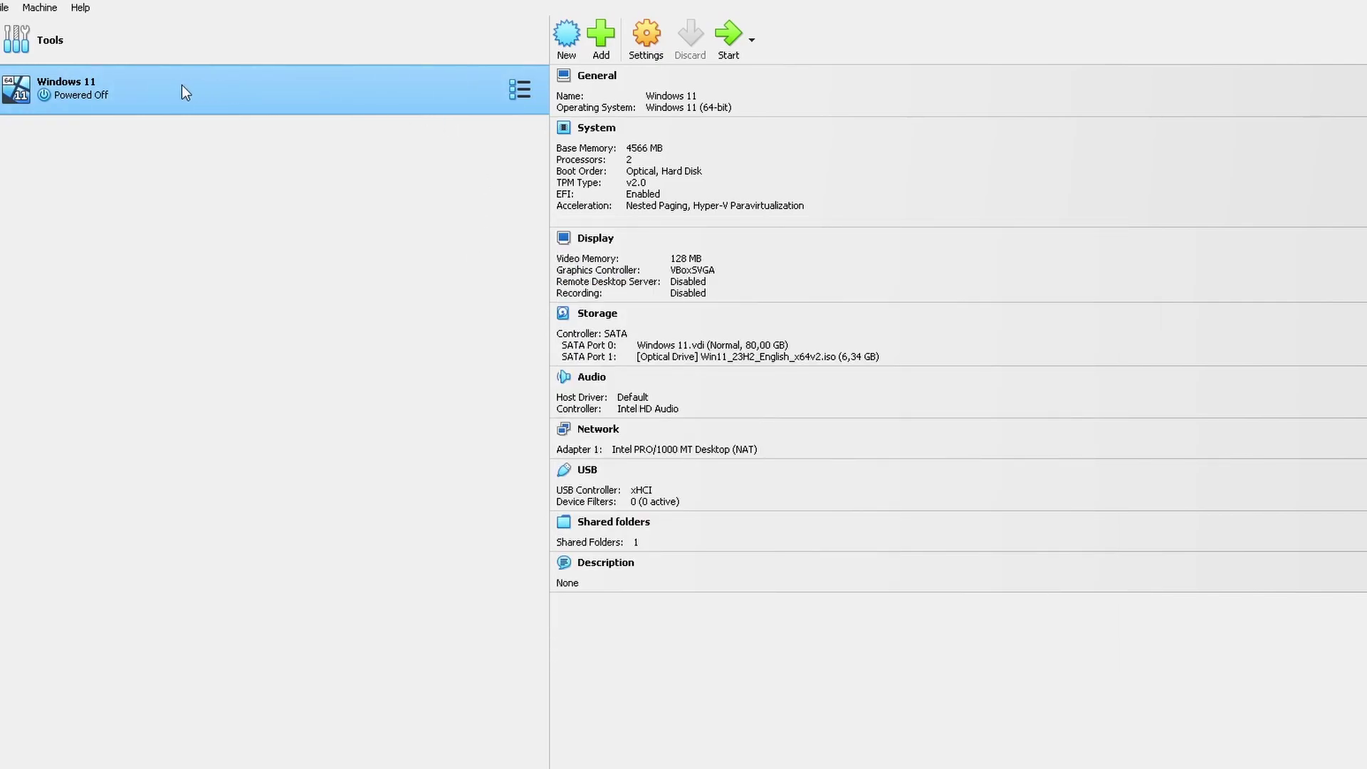
Create a full clone of the Windows 11 machine named Windows 11 Clone, including only NAT network adapter MAC addresses
right_click(421, 89)
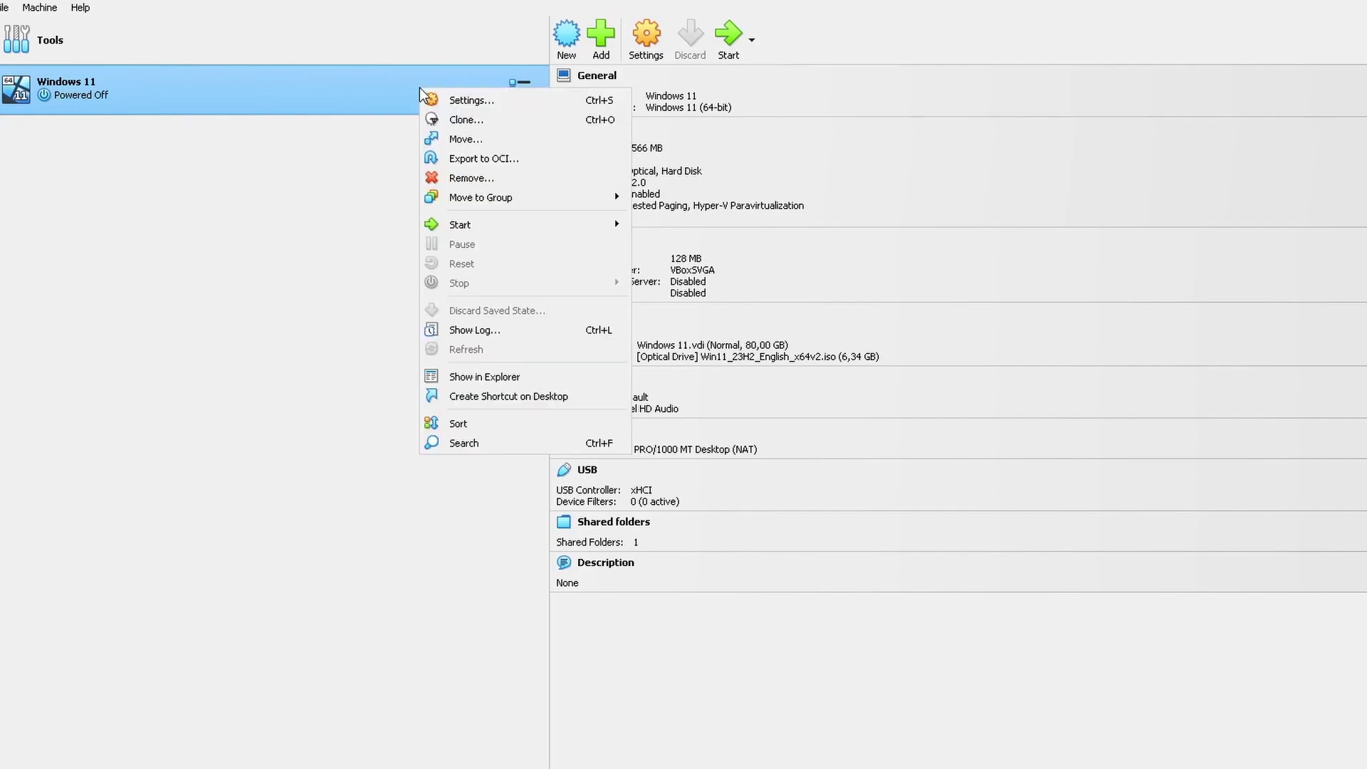
click(486, 120)
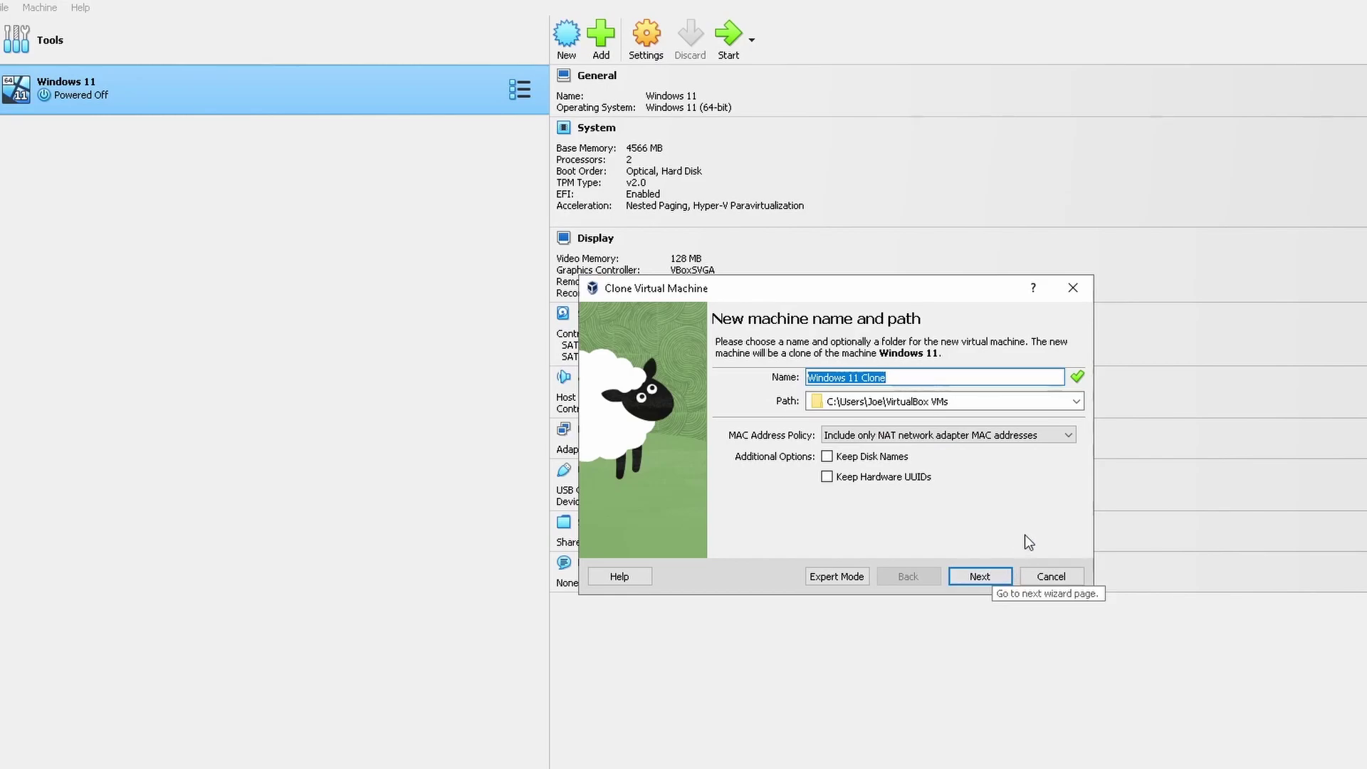
click(1071, 434)
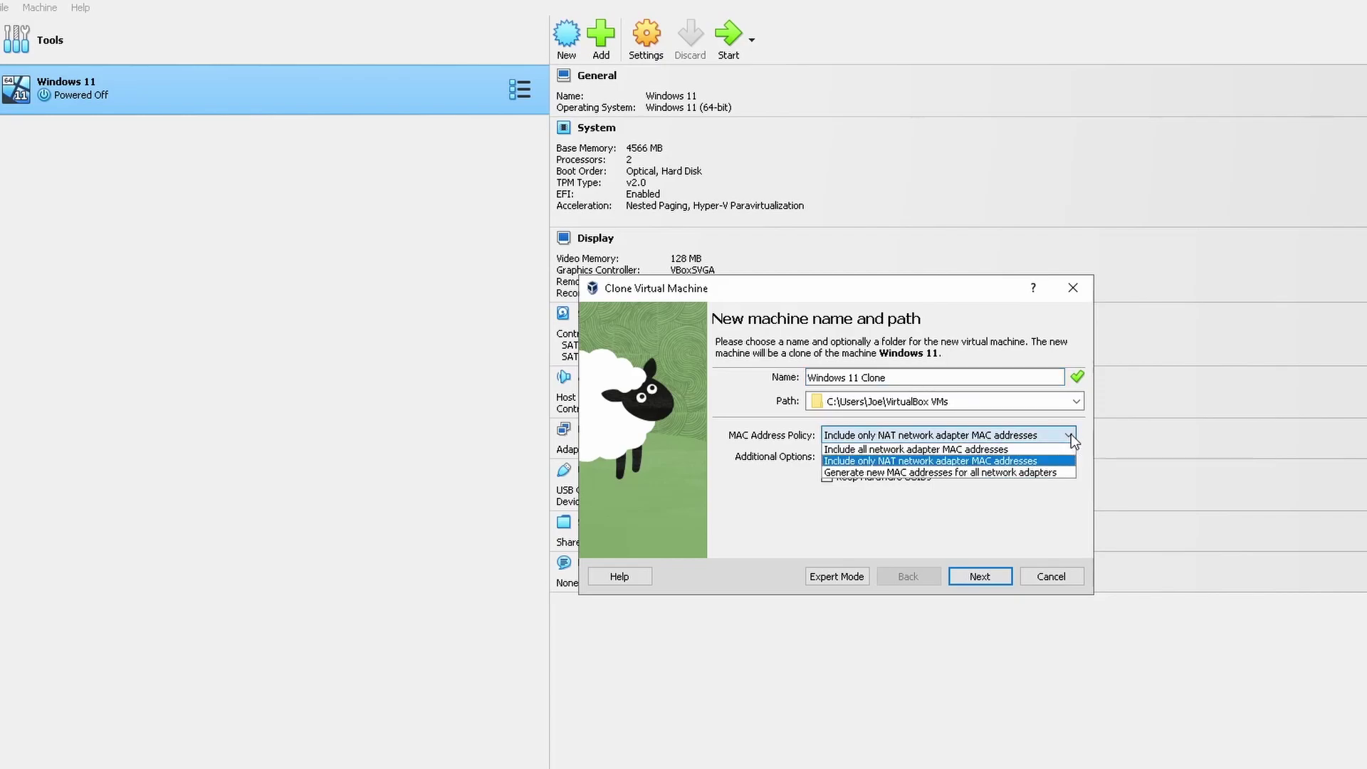
click(1071, 434)
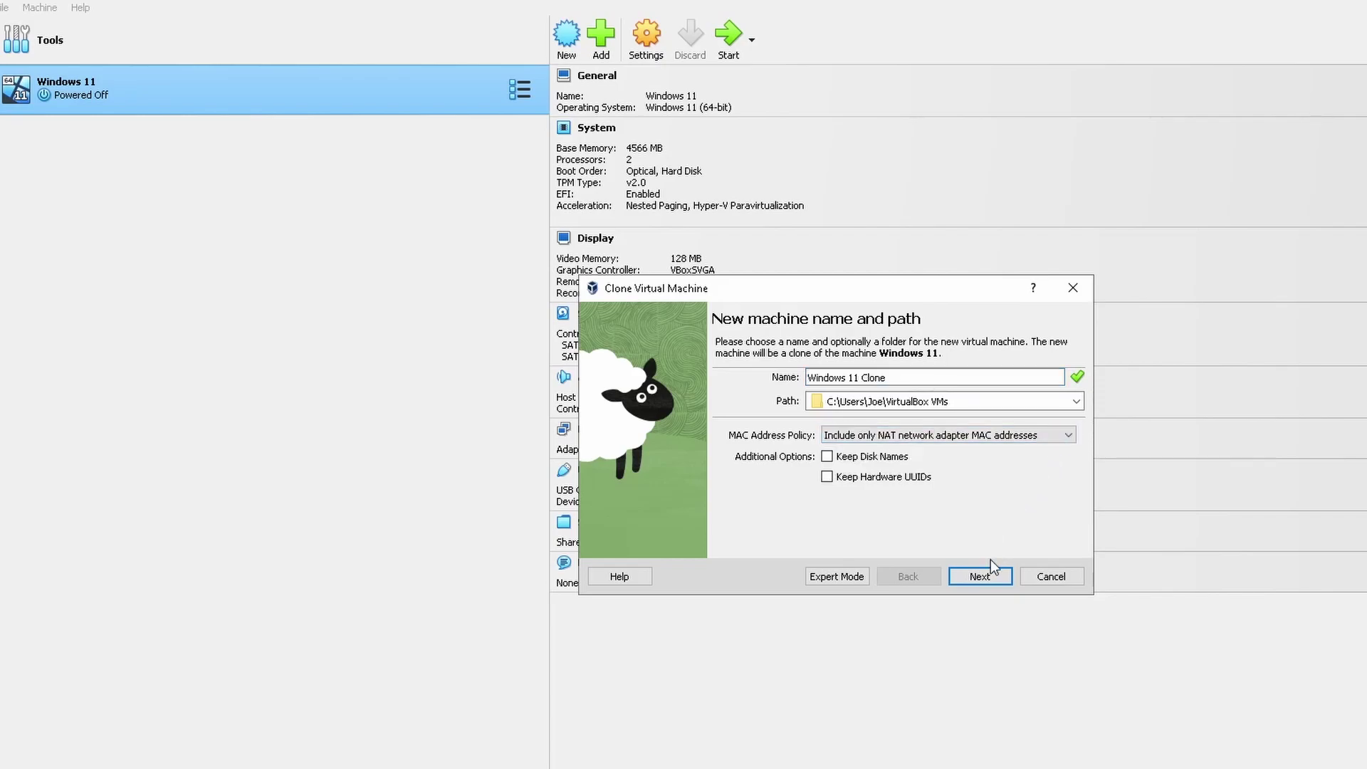
click(990, 580)
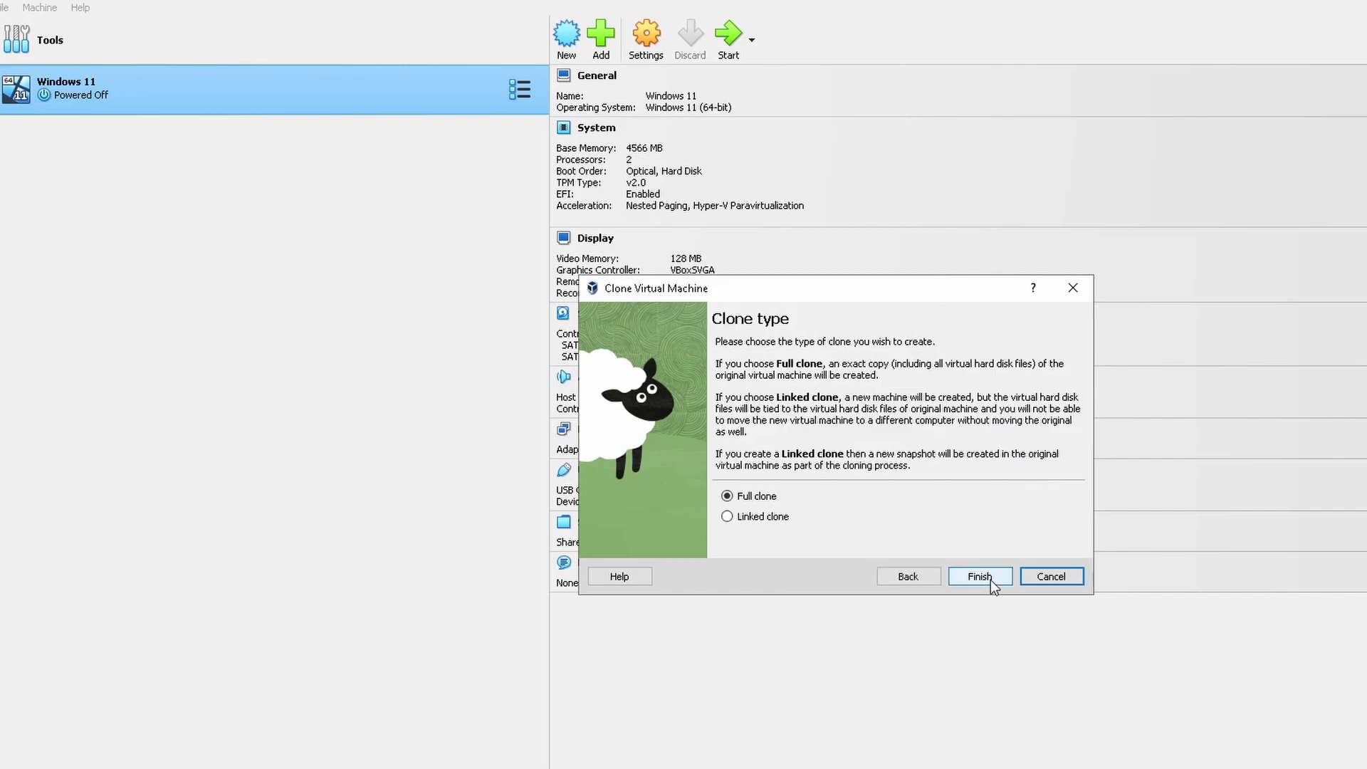
click(993, 579)
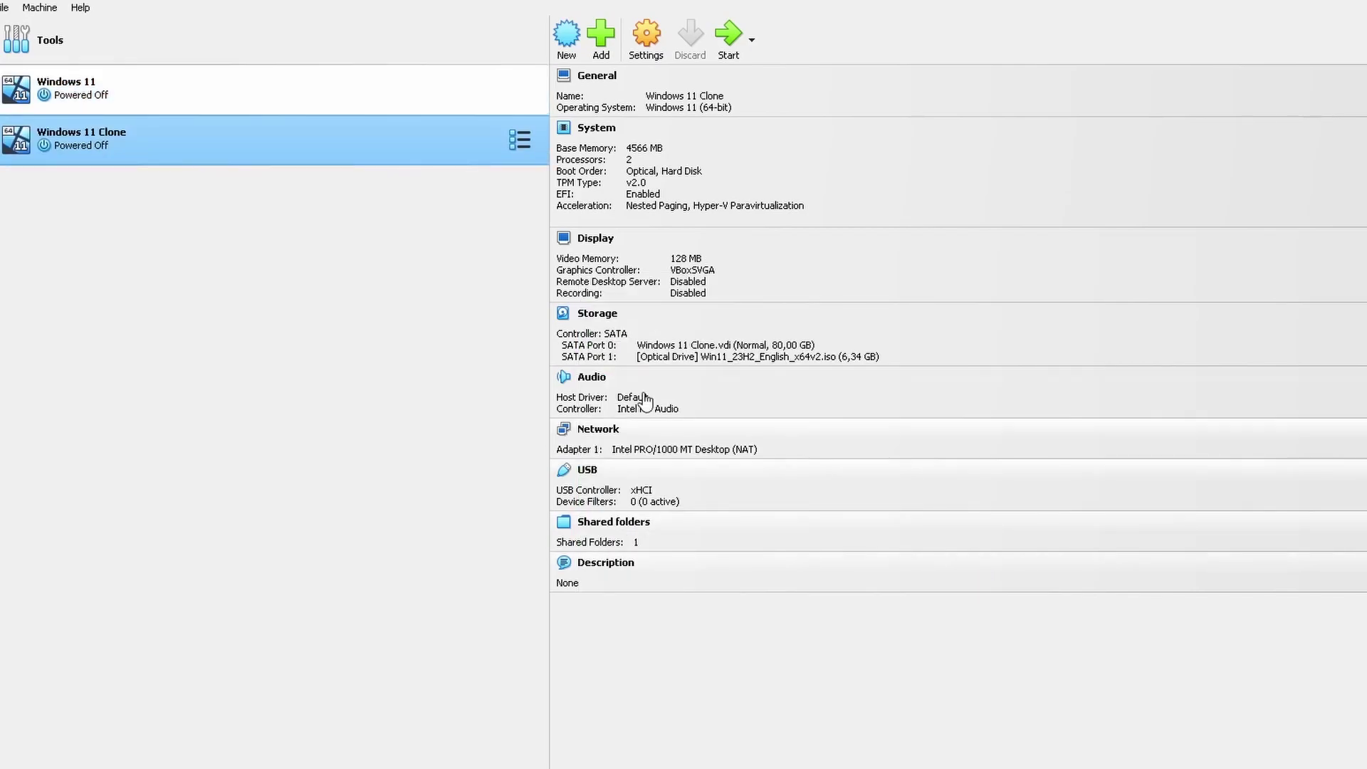
Compare the original machine with its clone, and remove Windows 11 Clone together with all its files
click(238, 87)
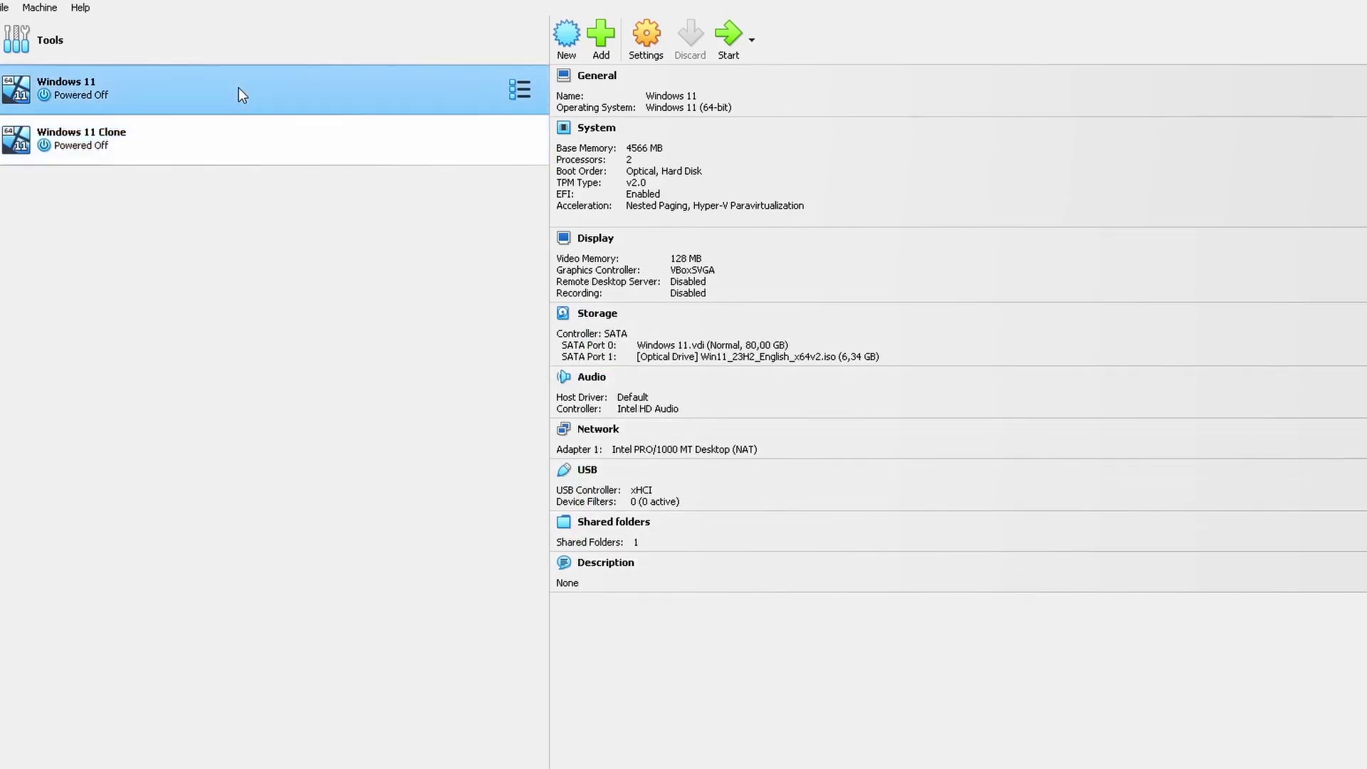
click(250, 138)
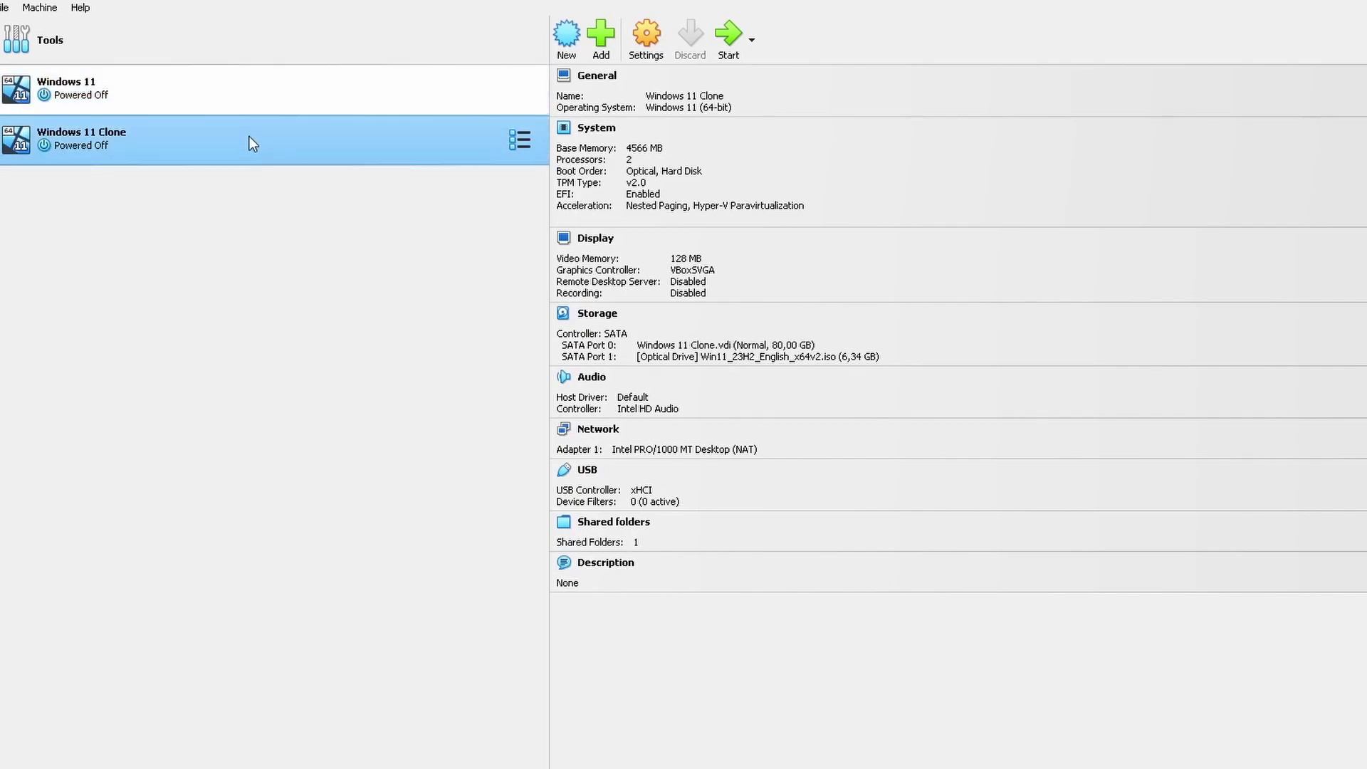
click(249, 89)
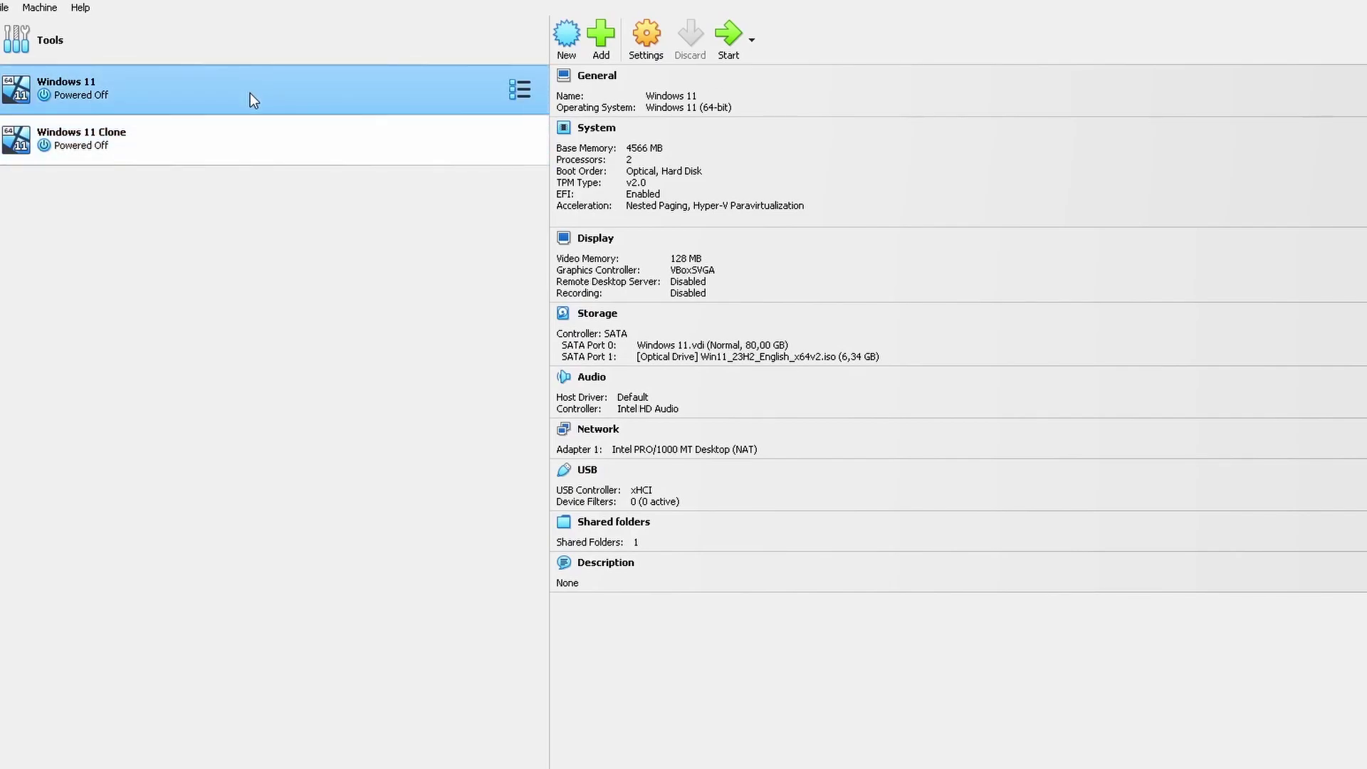
click(263, 151)
right_click(265, 146)
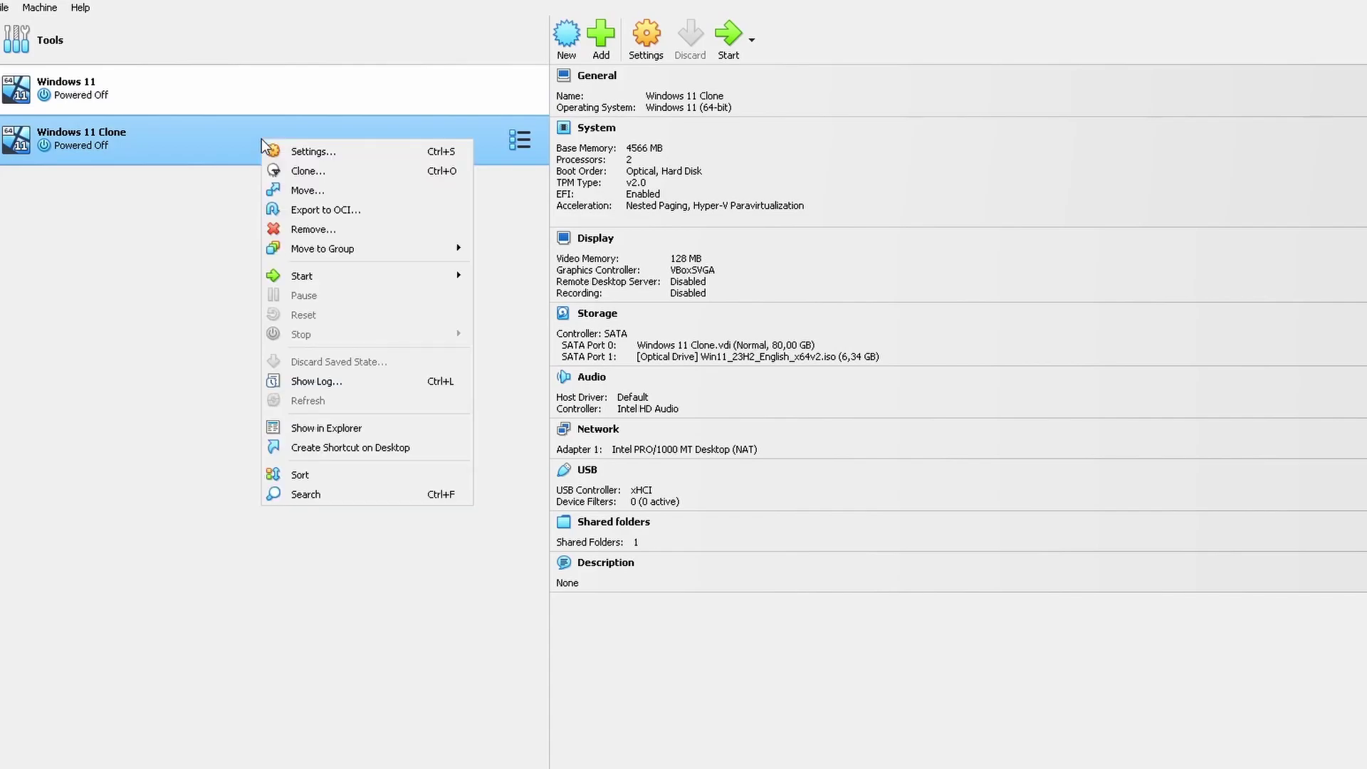
click(335, 230)
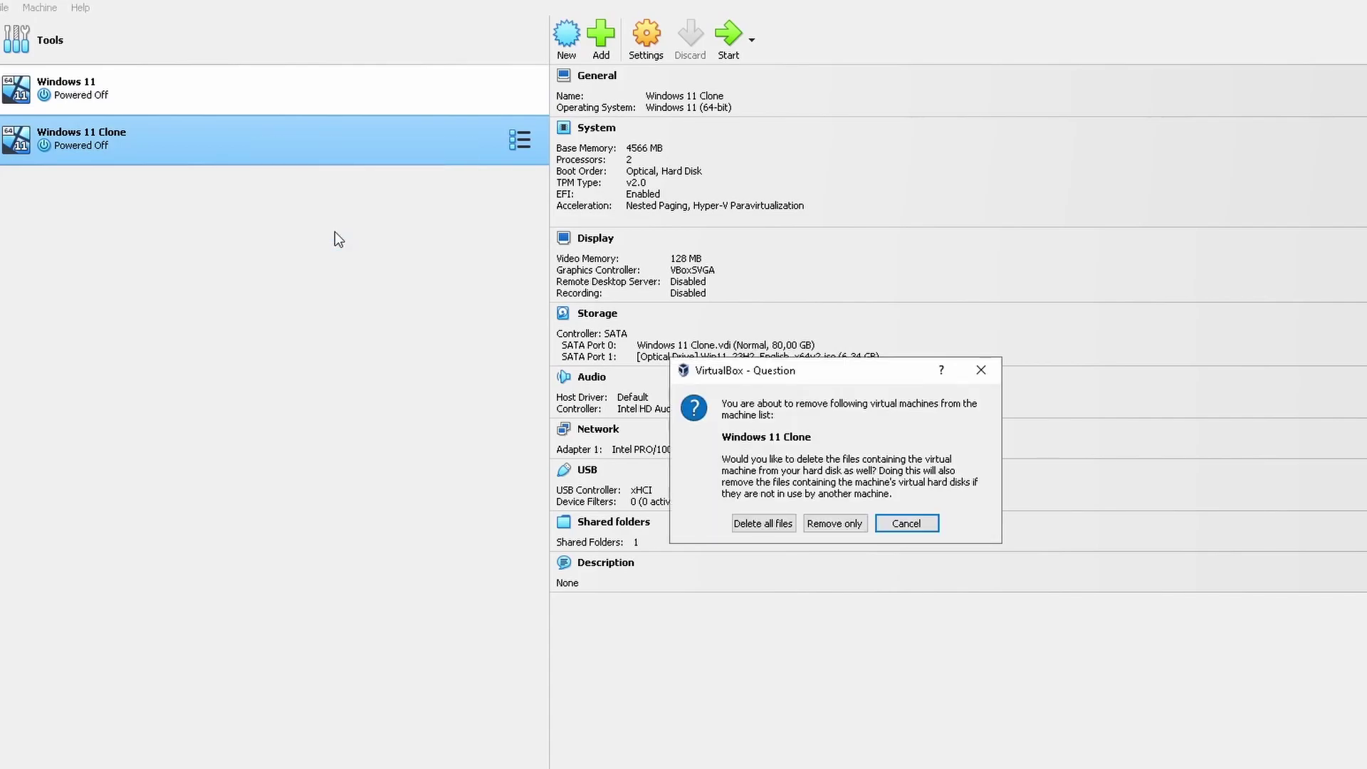
click(756, 525)
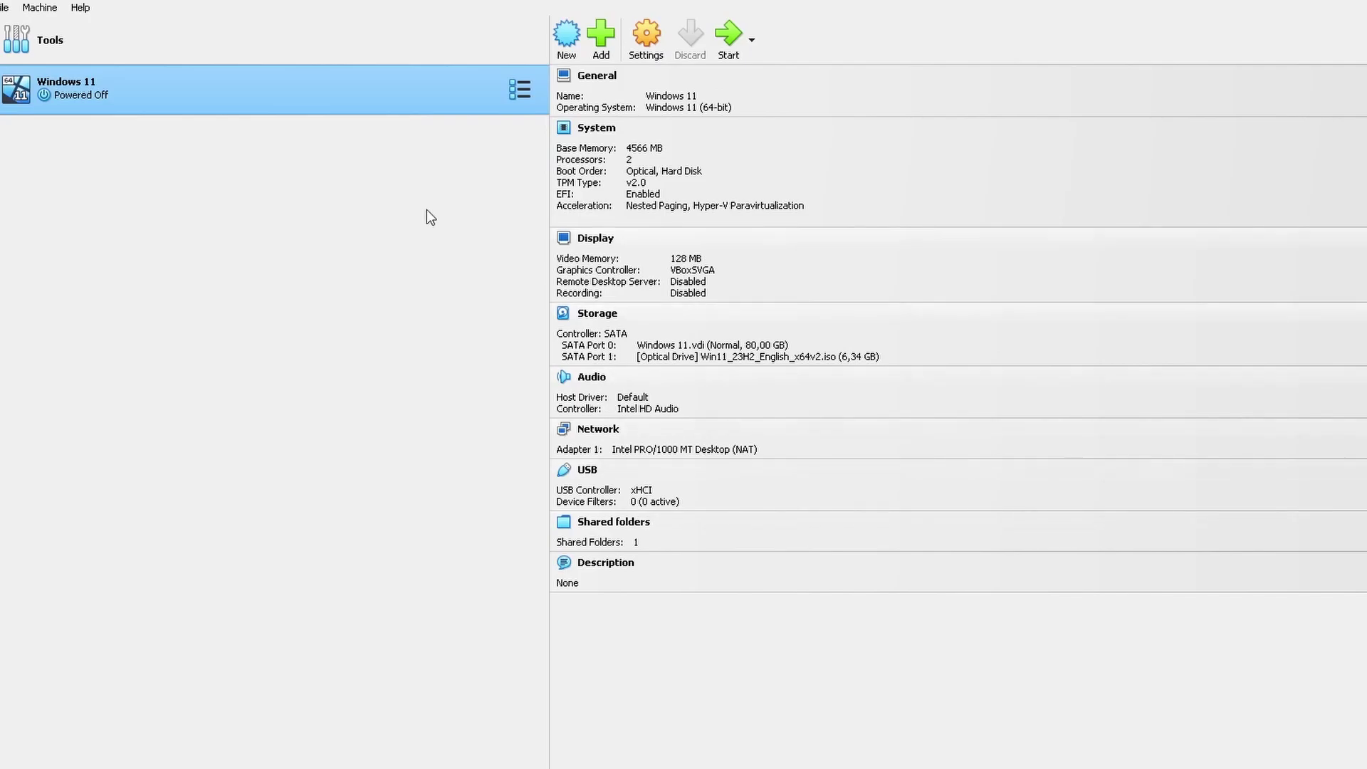
Open the Windows 11 machine's log, read its contents, and reload and refresh the log view
right_click(339, 95)
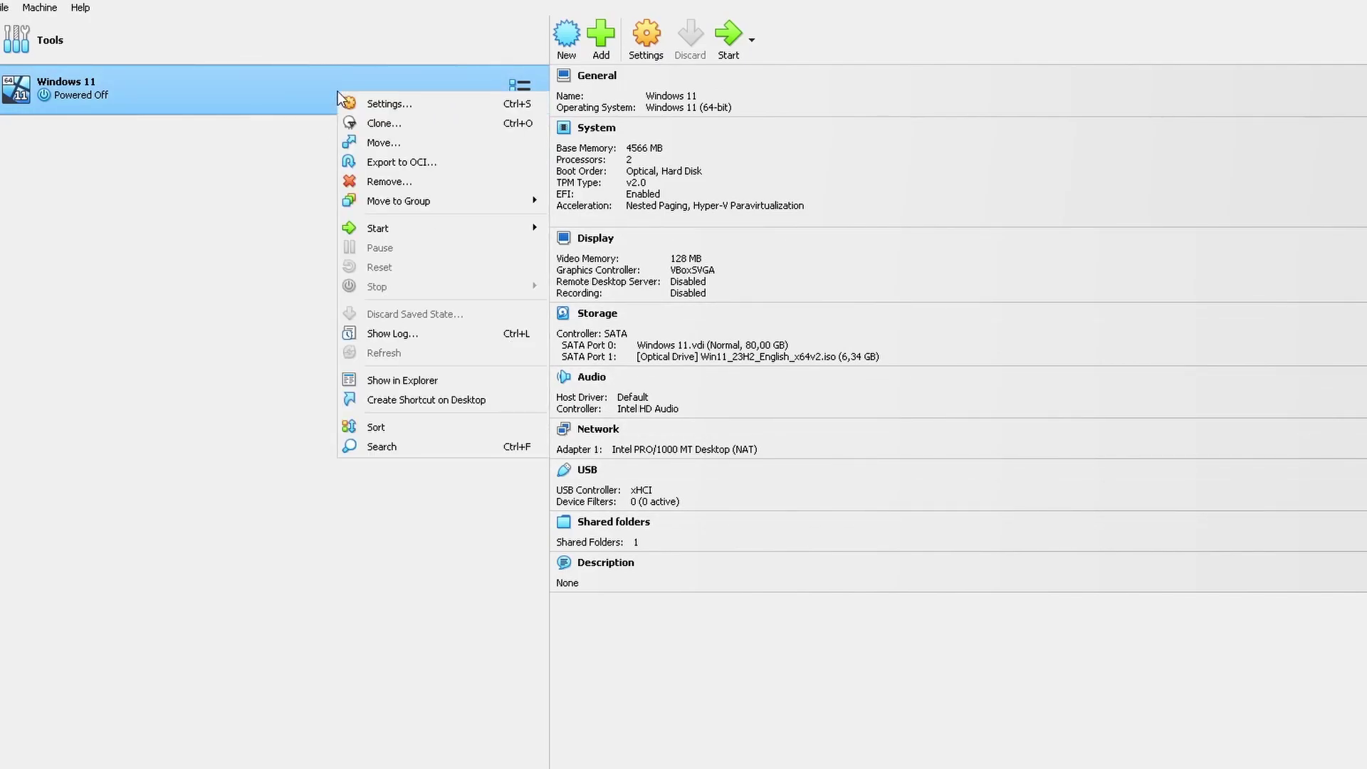
click(457, 342)
drag(536, 214, 707, 227)
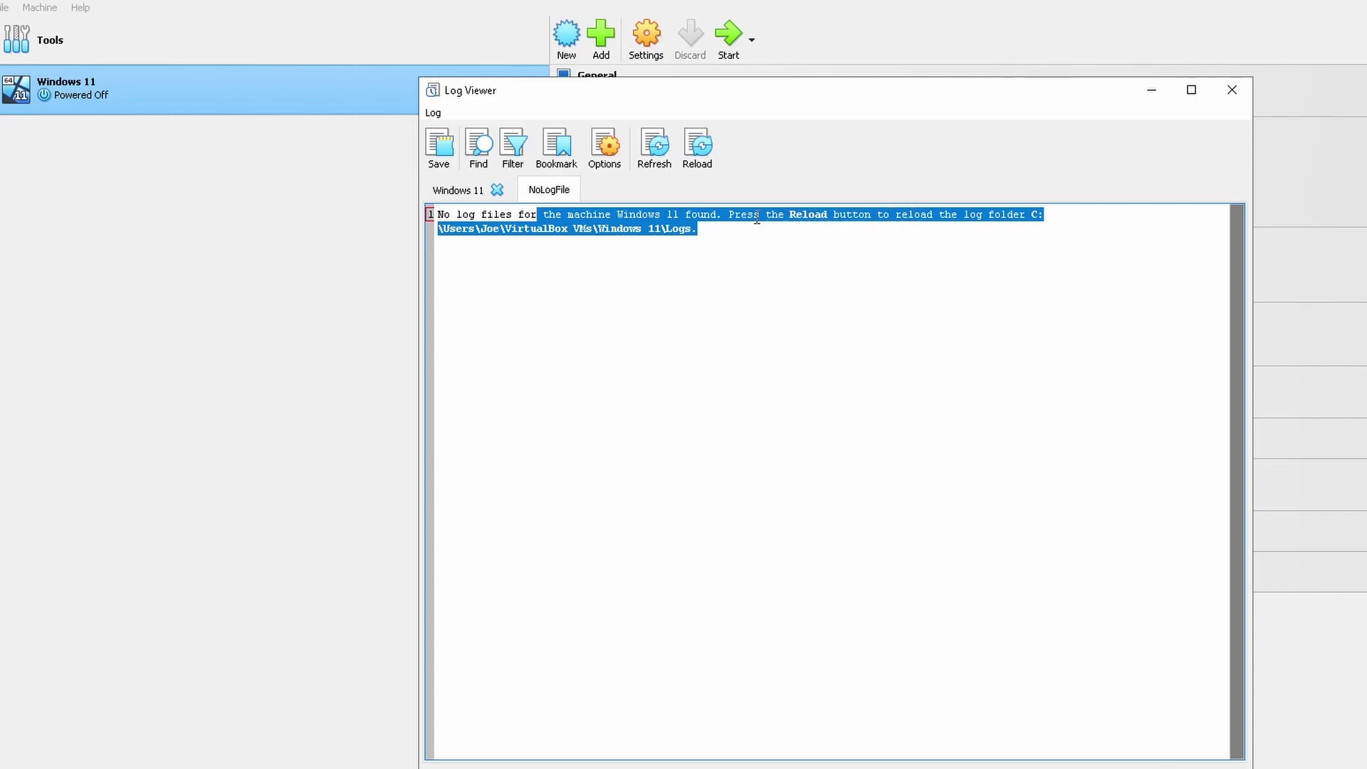
click(735, 235)
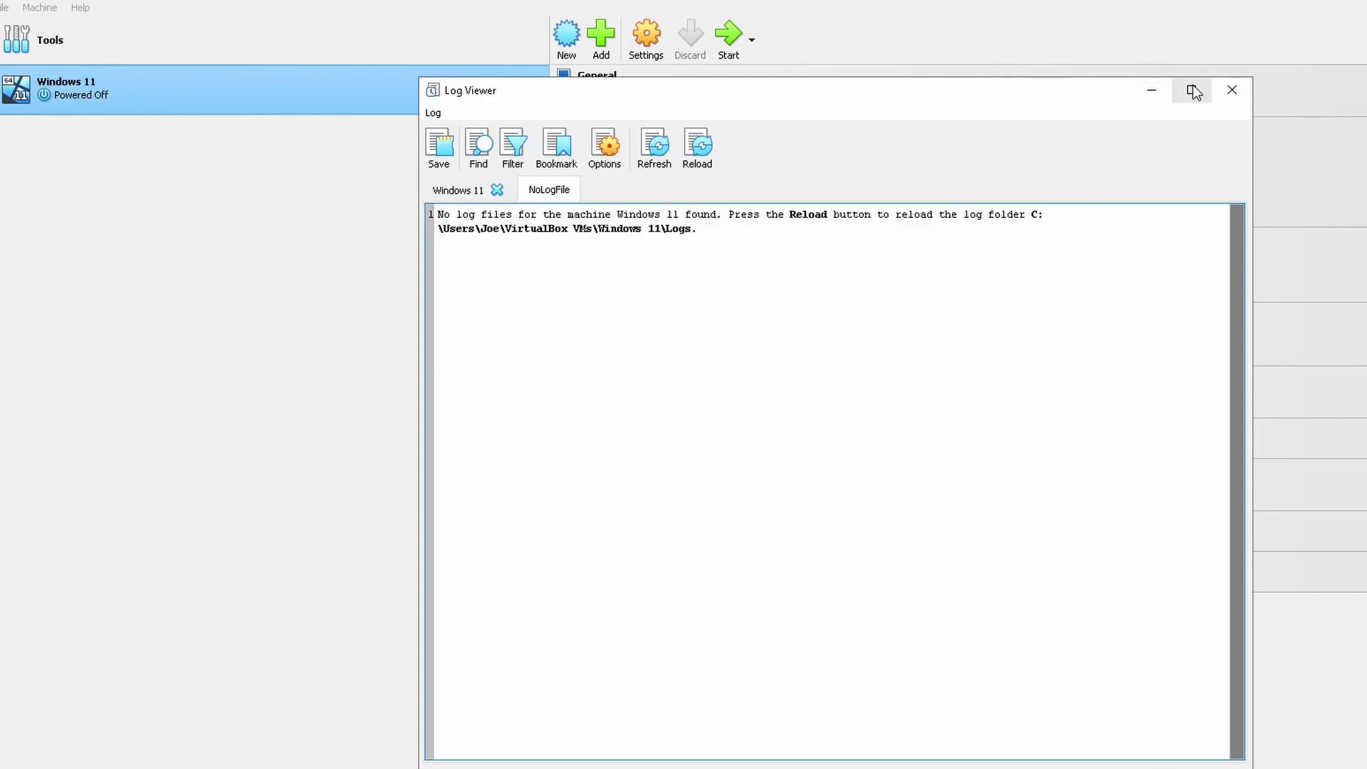
click(702, 153)
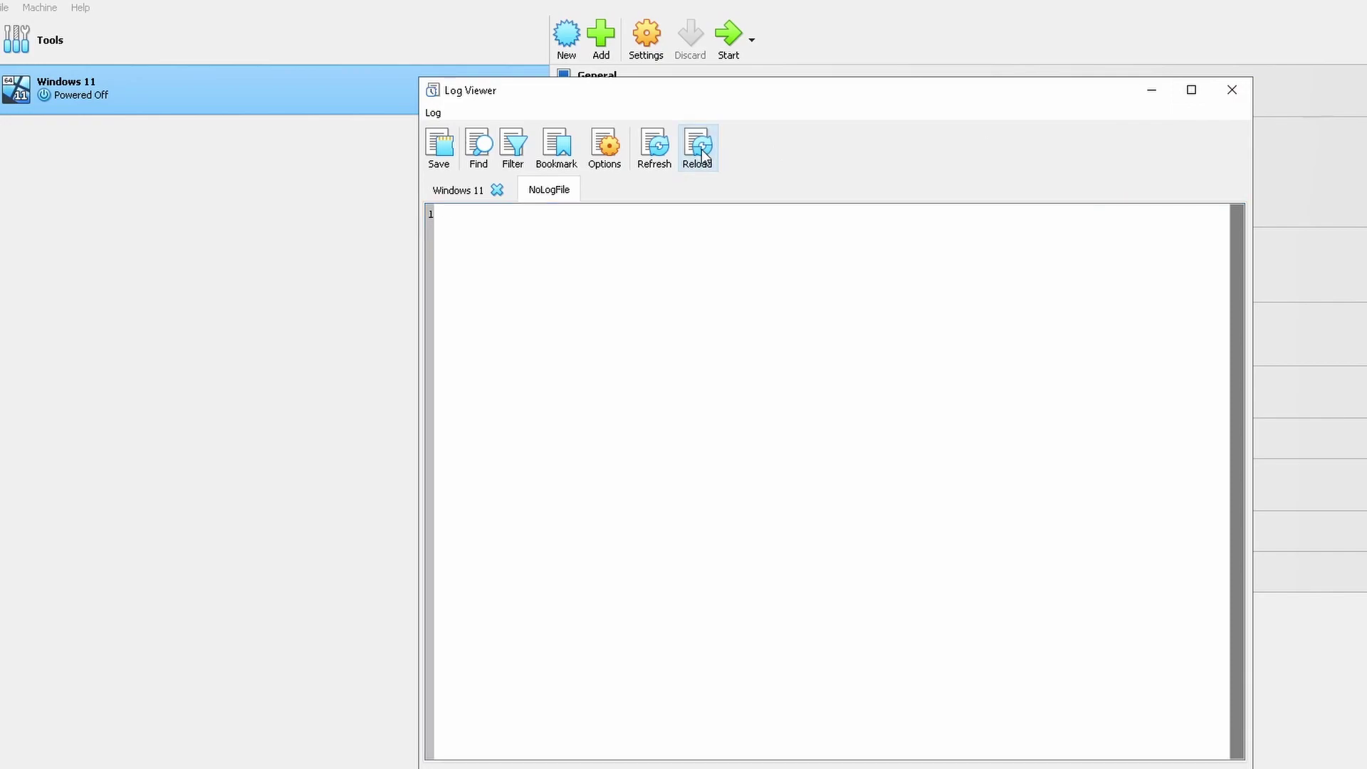
click(654, 155)
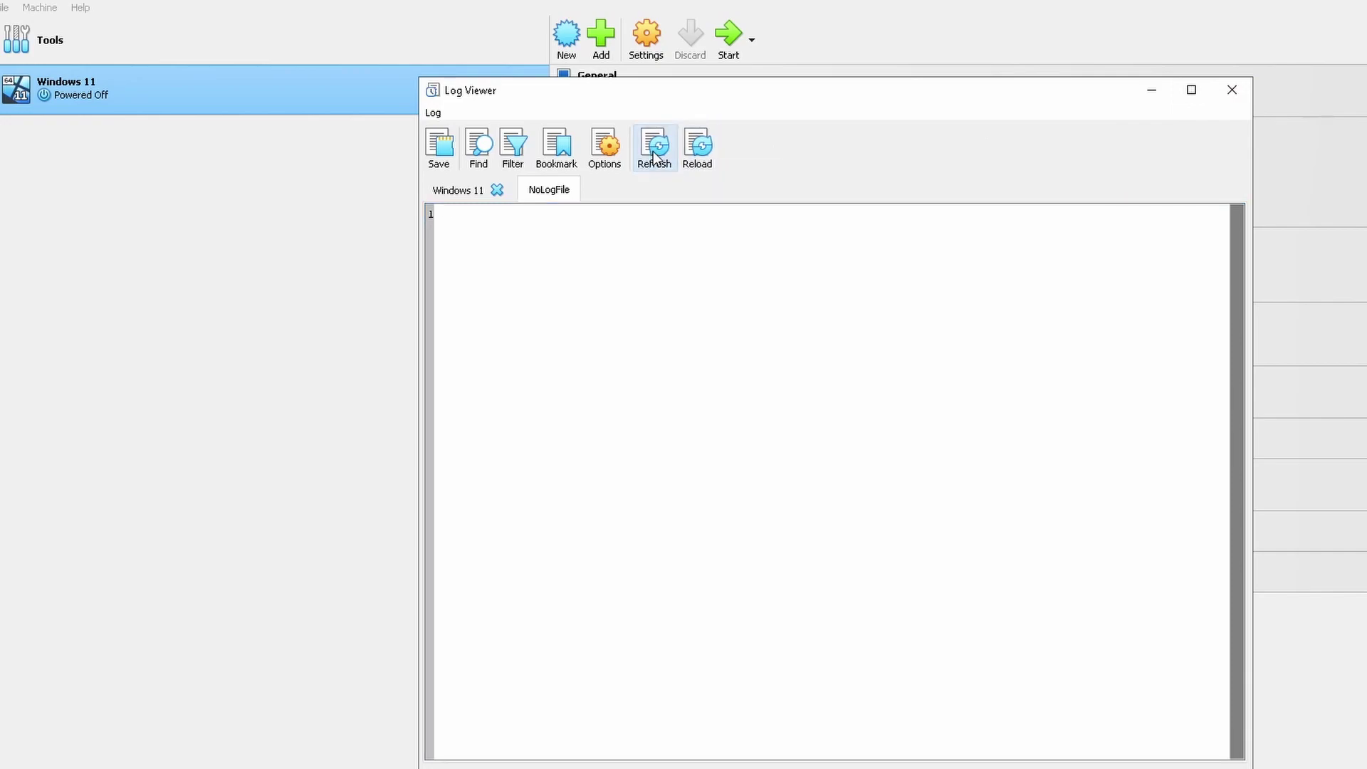
Show and hide the log viewer's Find, Filter and Bookmark tools, and close the log viewer
click(480, 146)
click(514, 147)
click(557, 147)
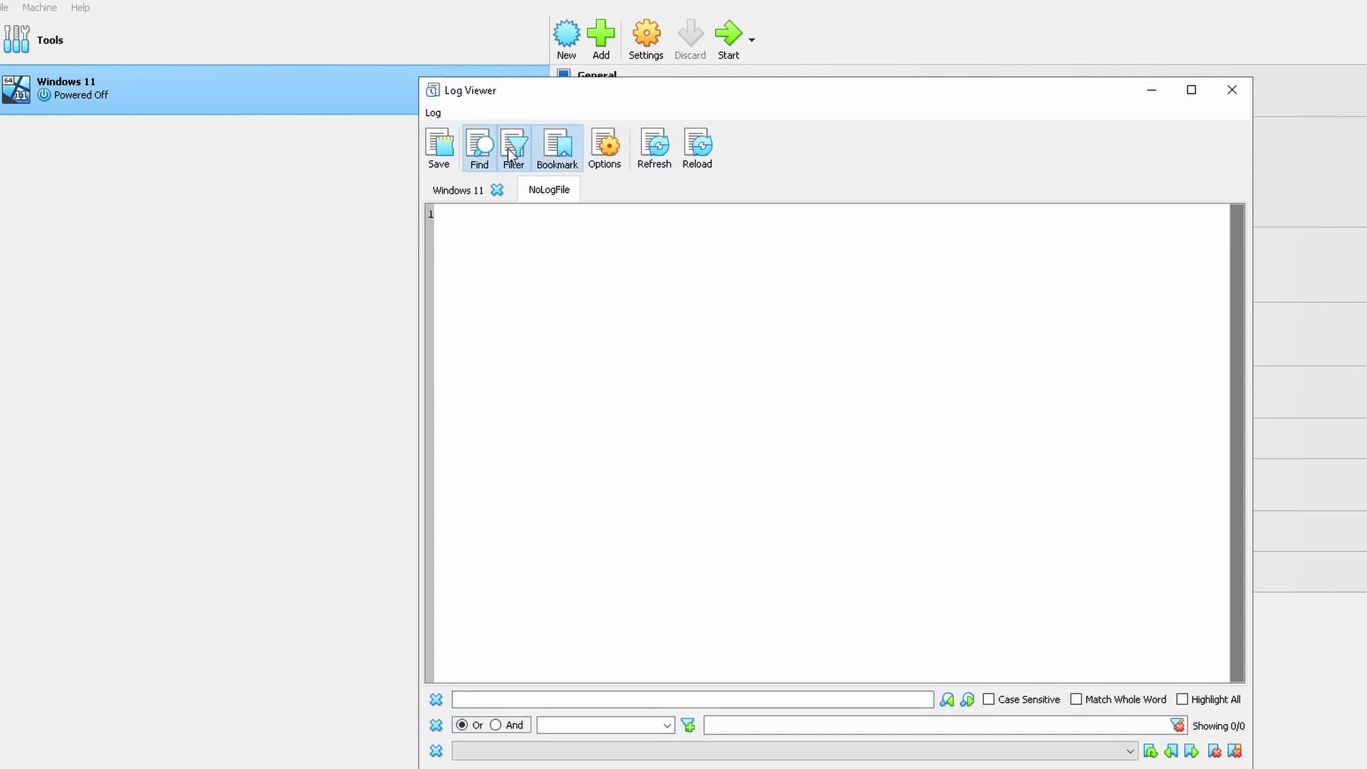
click(559, 148)
click(513, 148)
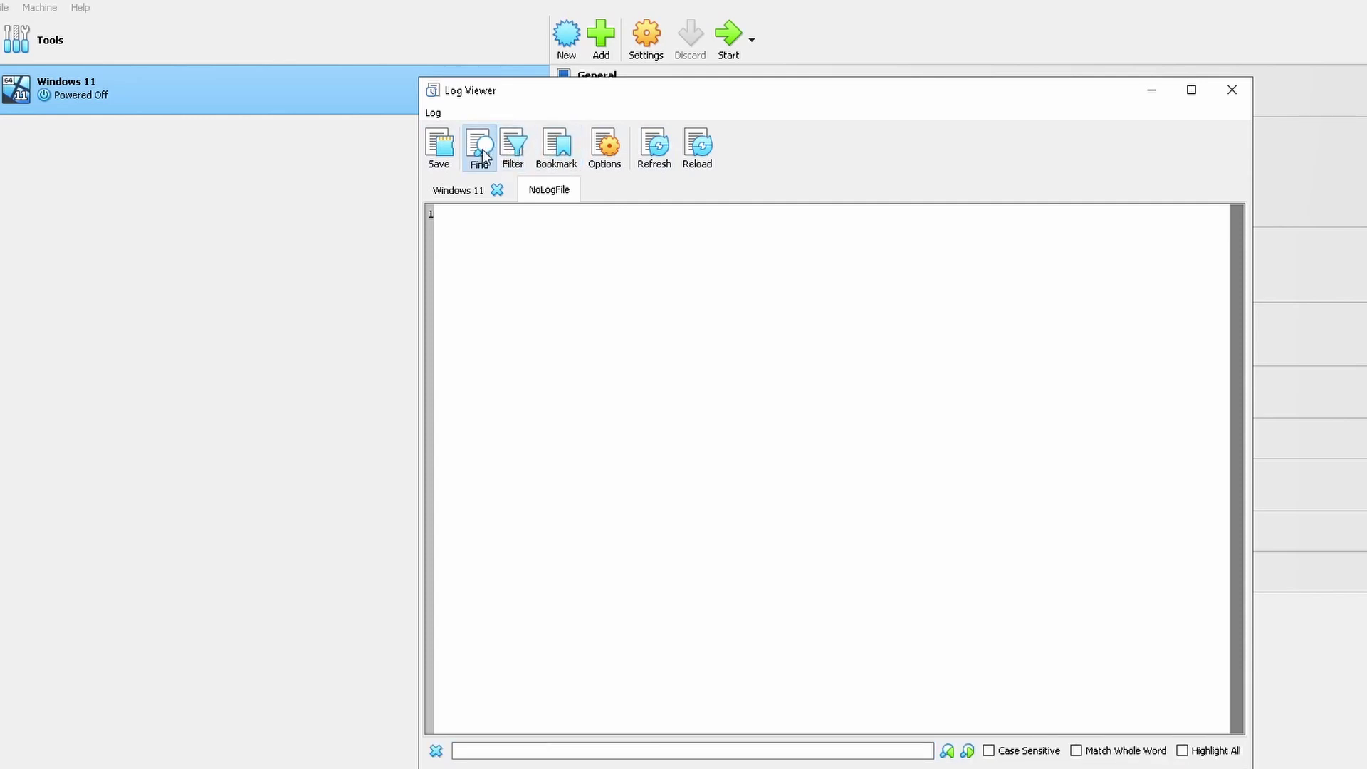
click(479, 147)
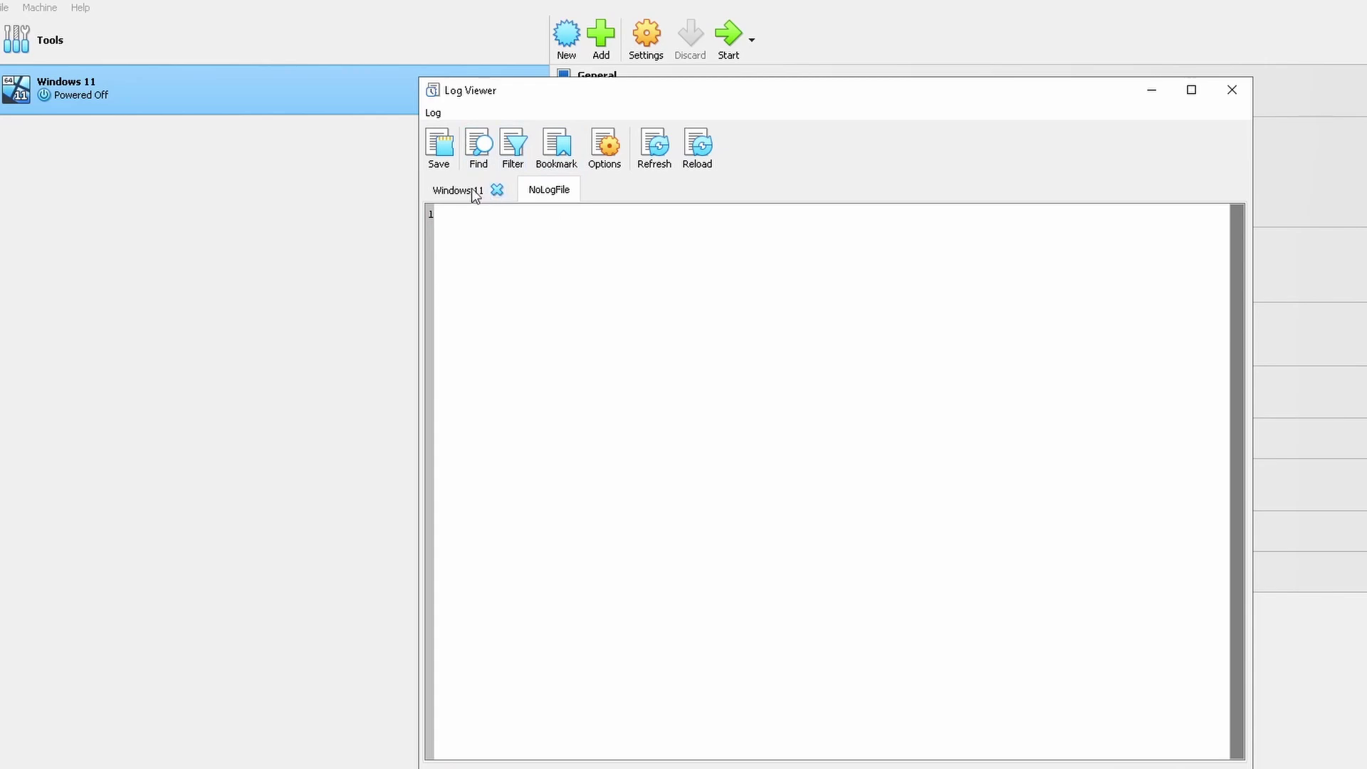
click(1232, 90)
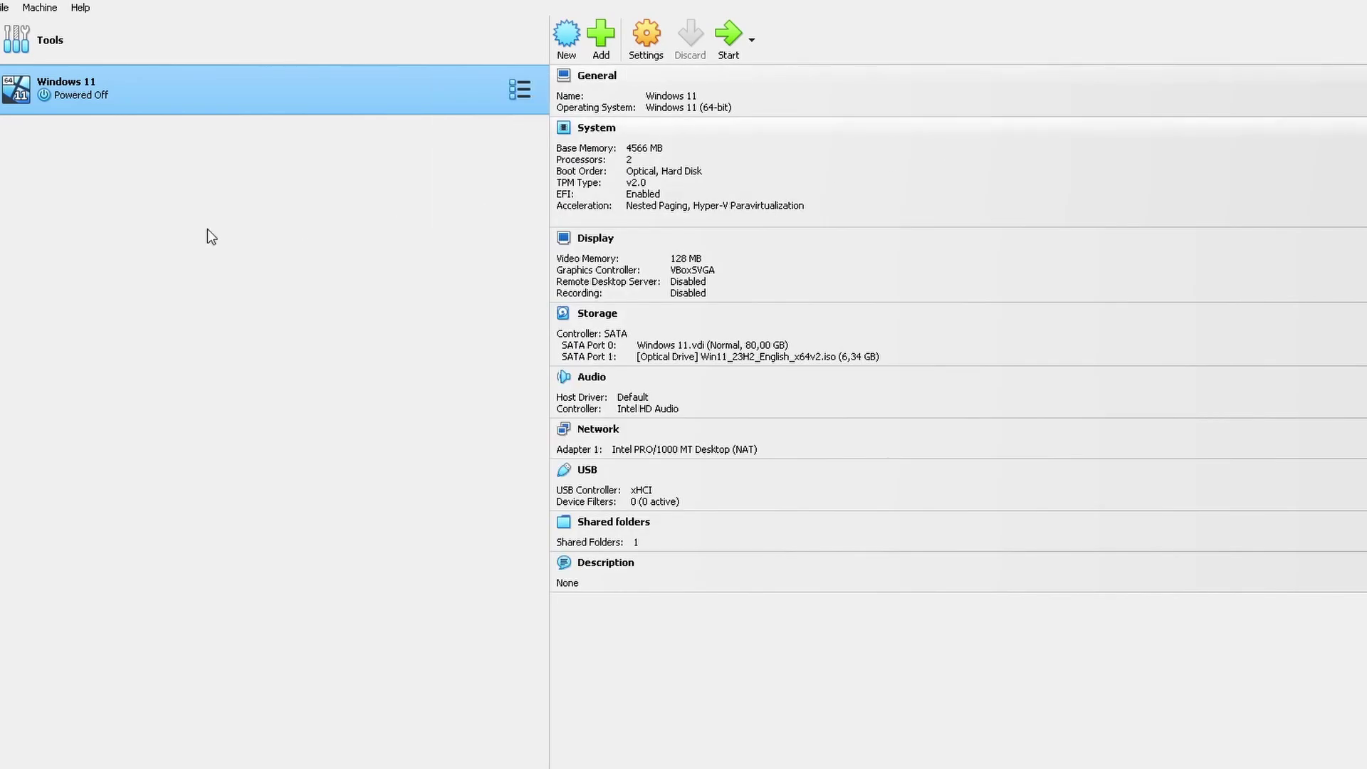
Open the Windows 11 machine's snapshots and display the properties of its current state
click(523, 91)
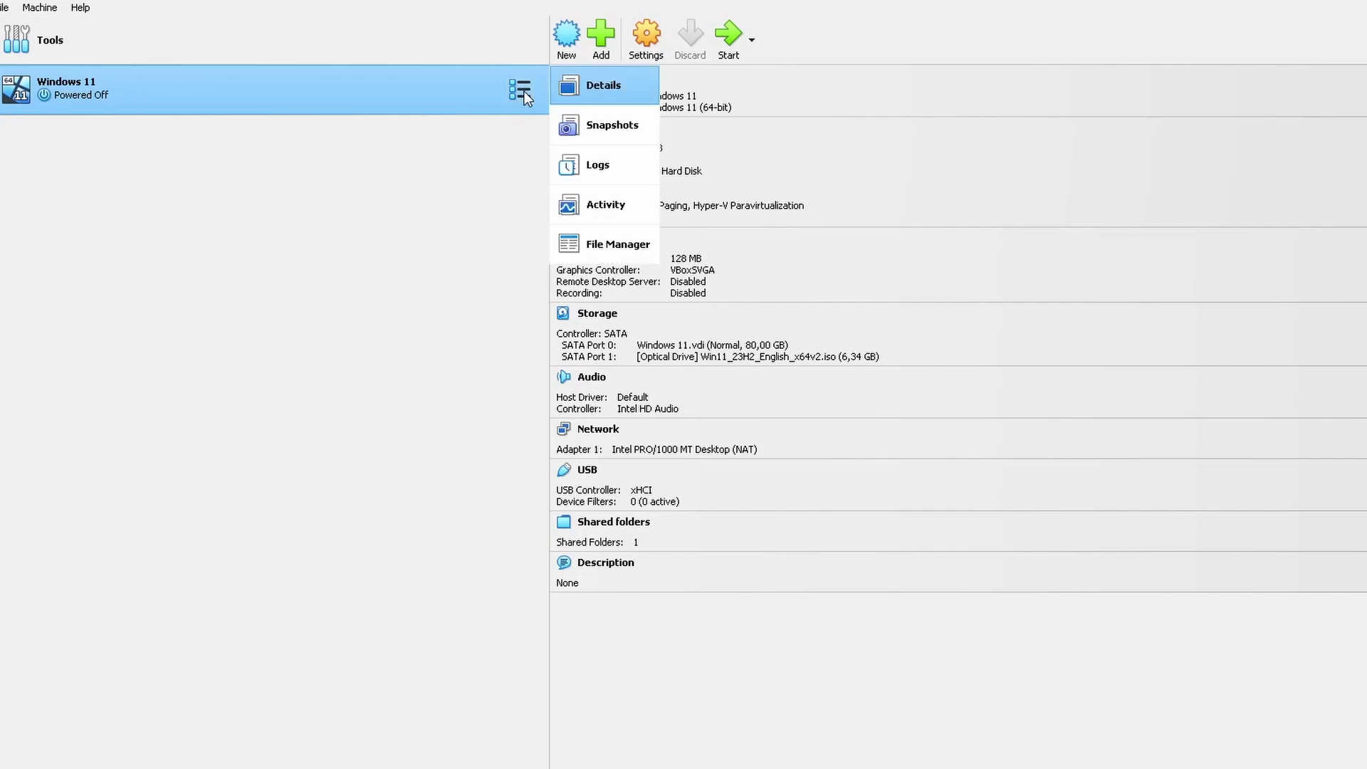
click(614, 129)
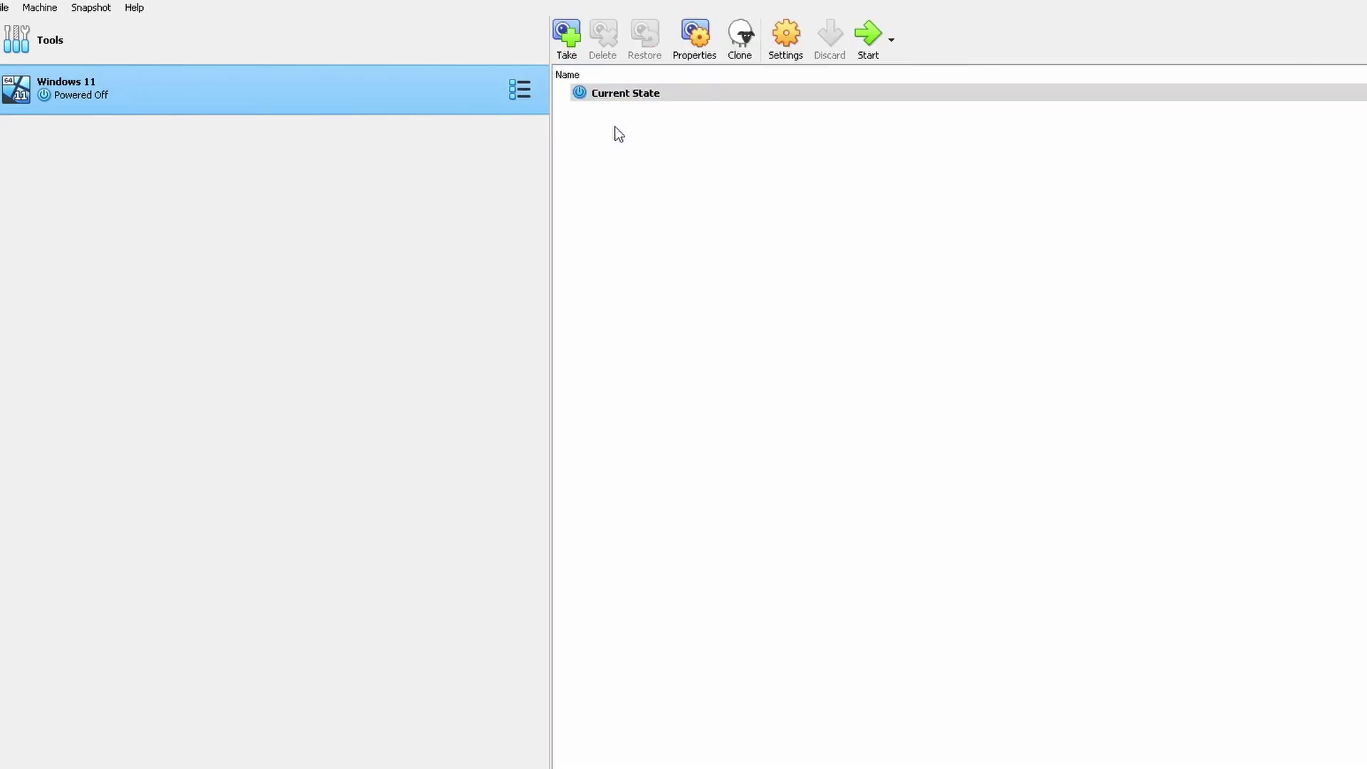
right_click(642, 96)
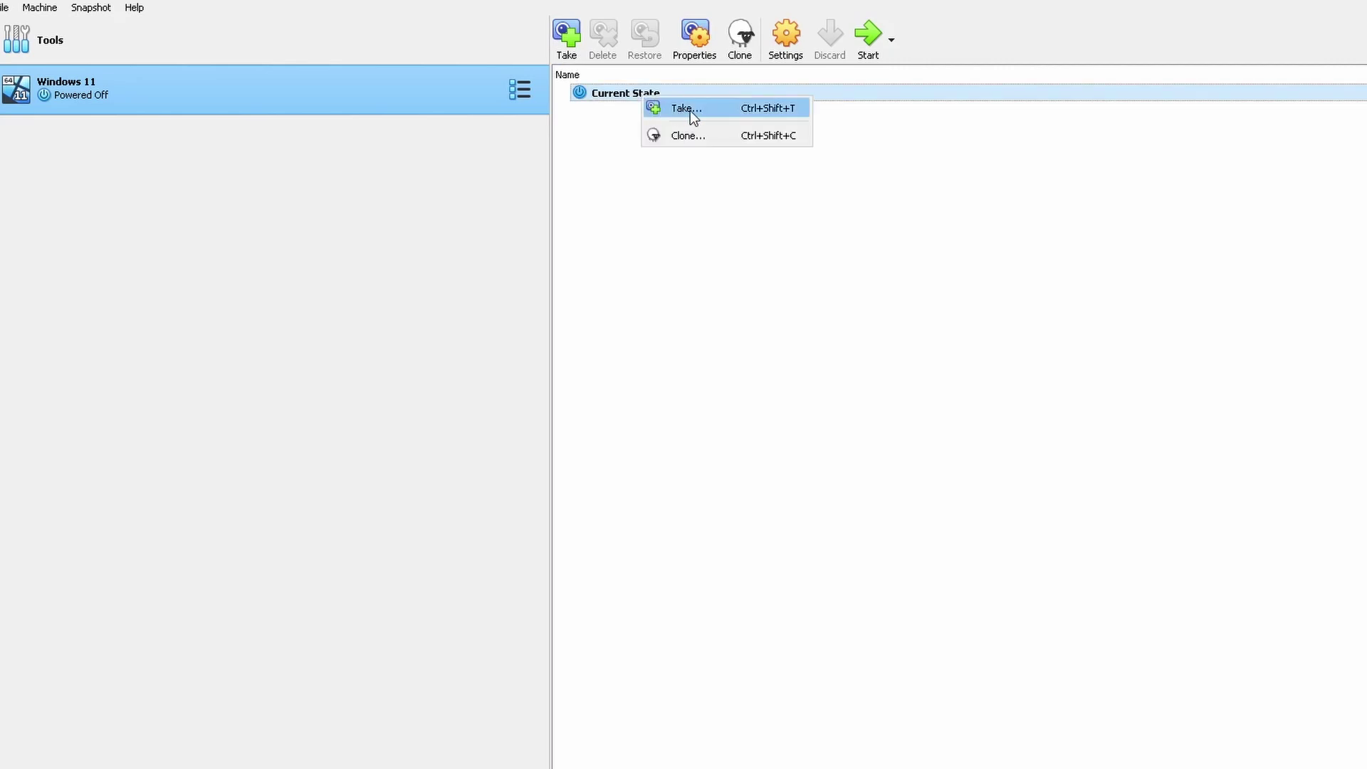
click(636, 206)
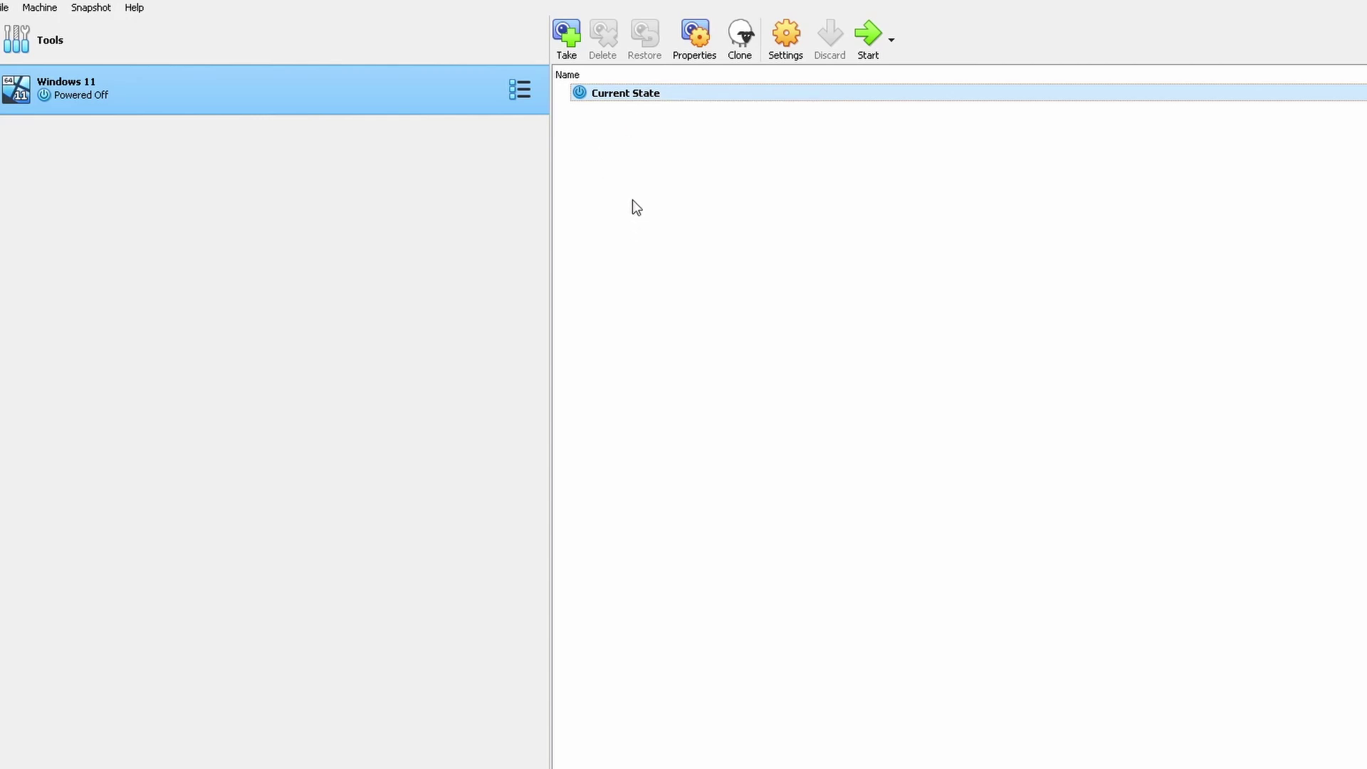
double_click(633, 93)
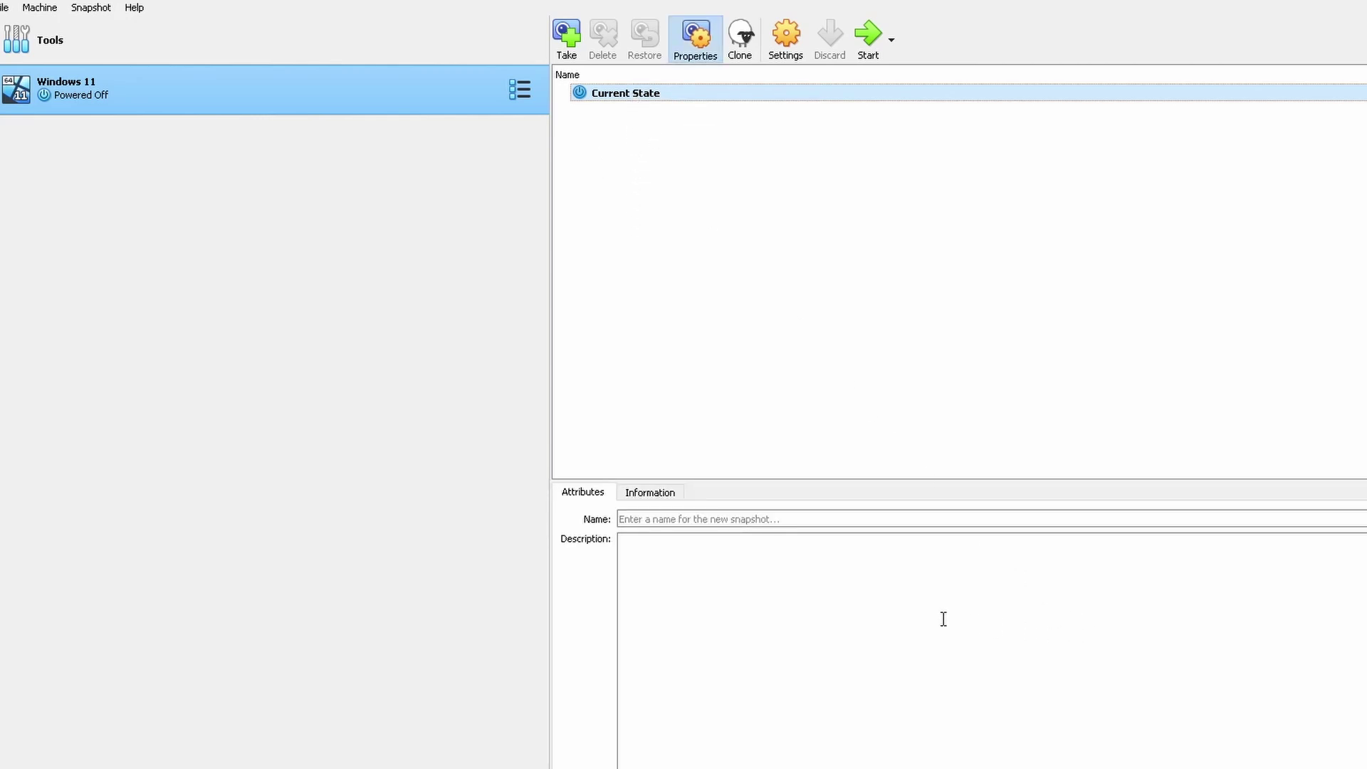
Name the new snapshot of the current state "New Machine NO WIndows"
click(717, 519)
click(717, 520)
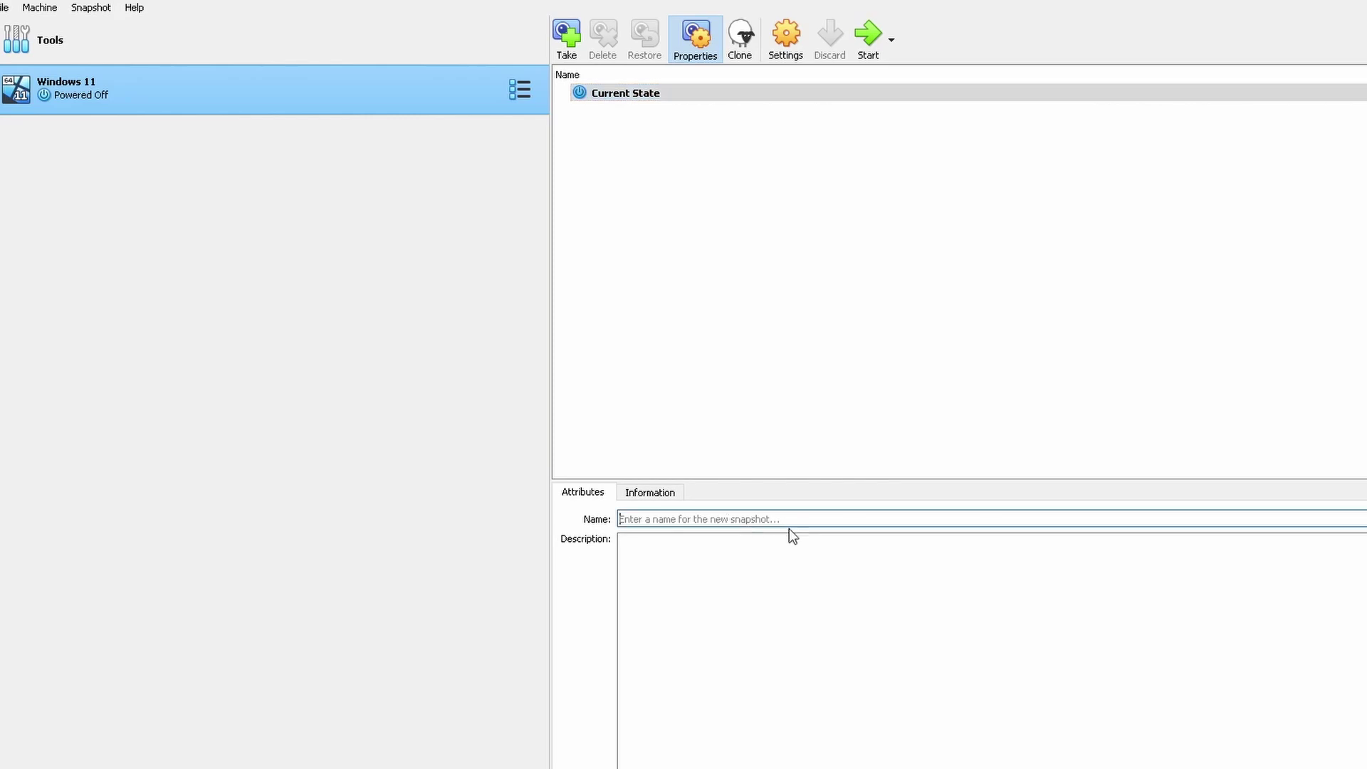
text(New Machine NO WIndows)
Describe the new snapshot as "This machine has just been built and windows is not currently installed"
click(784, 569)
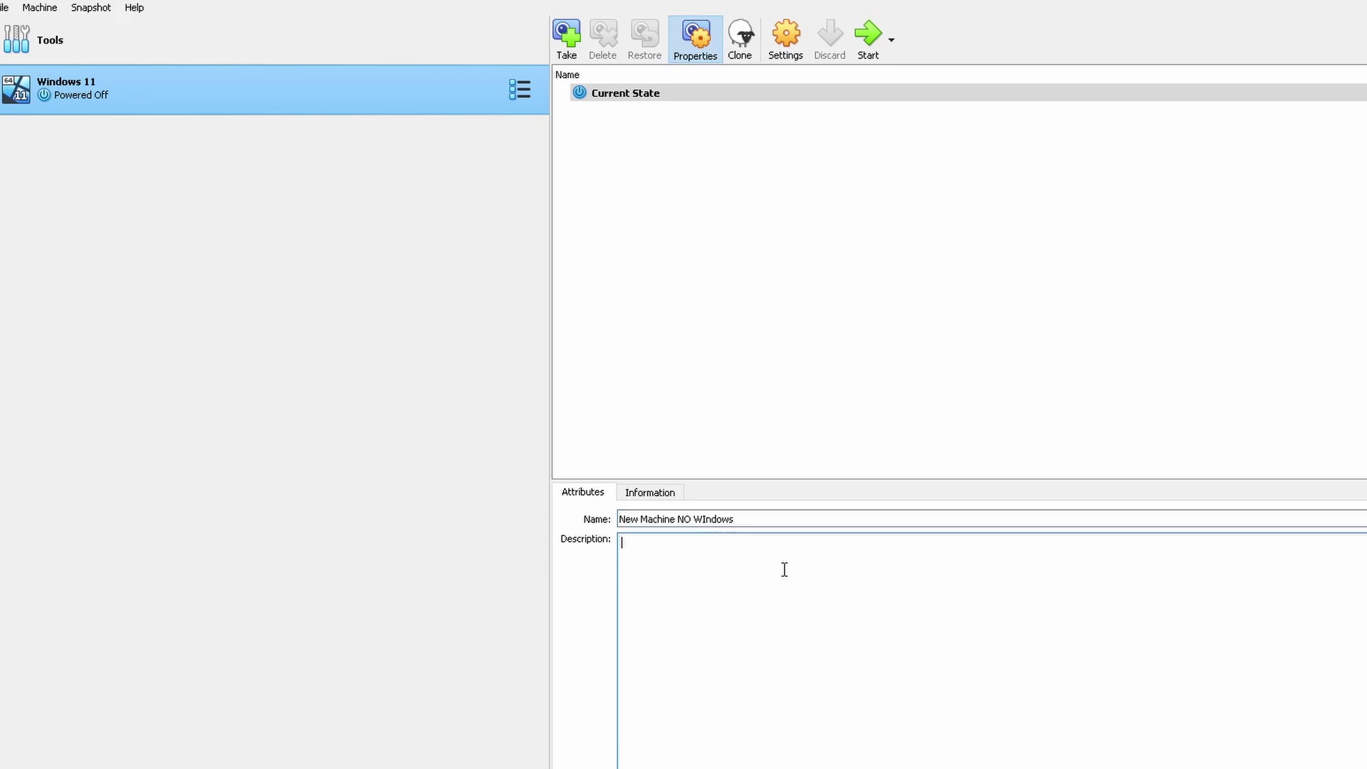
text(This machines is)
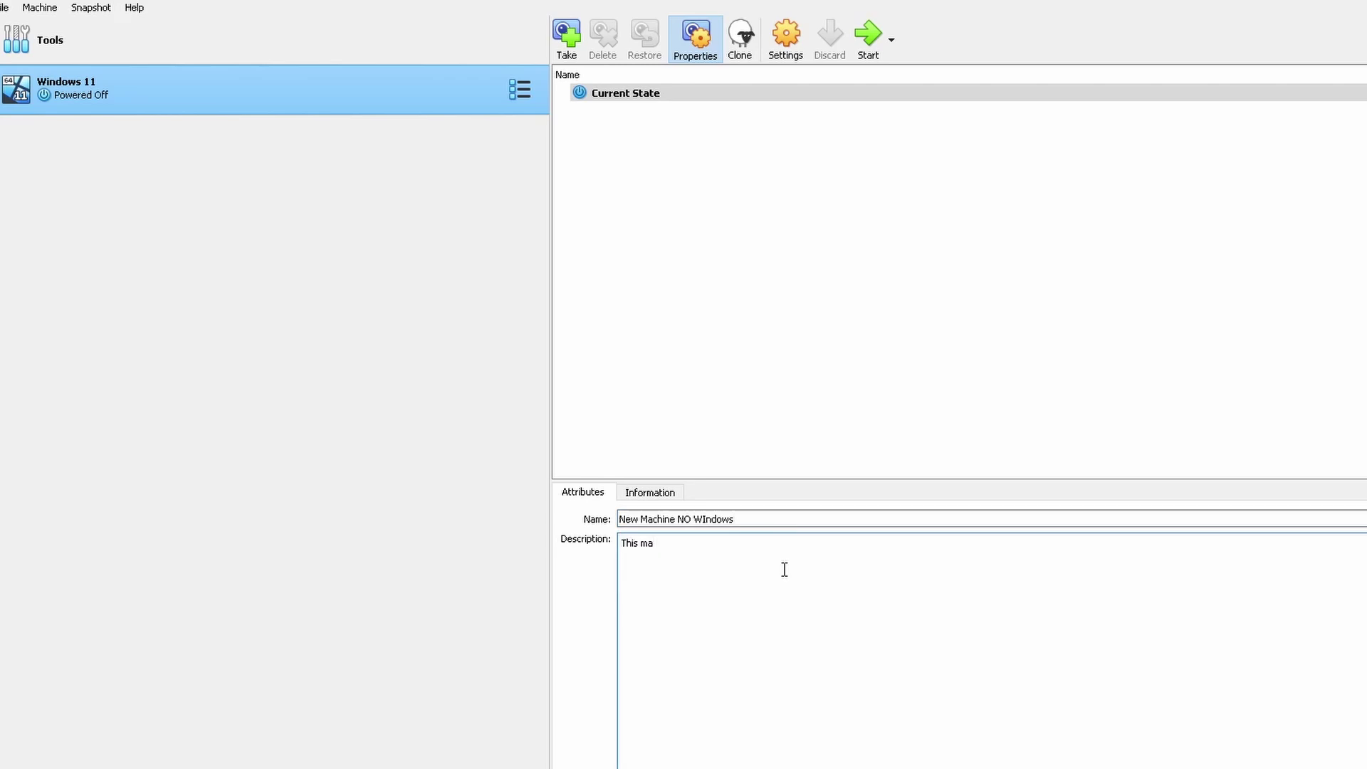
key(BackSpace)
key(BackSpace)
key(BackSpace)
text(has just been bui)
text(lt and windows is not currently installed.)
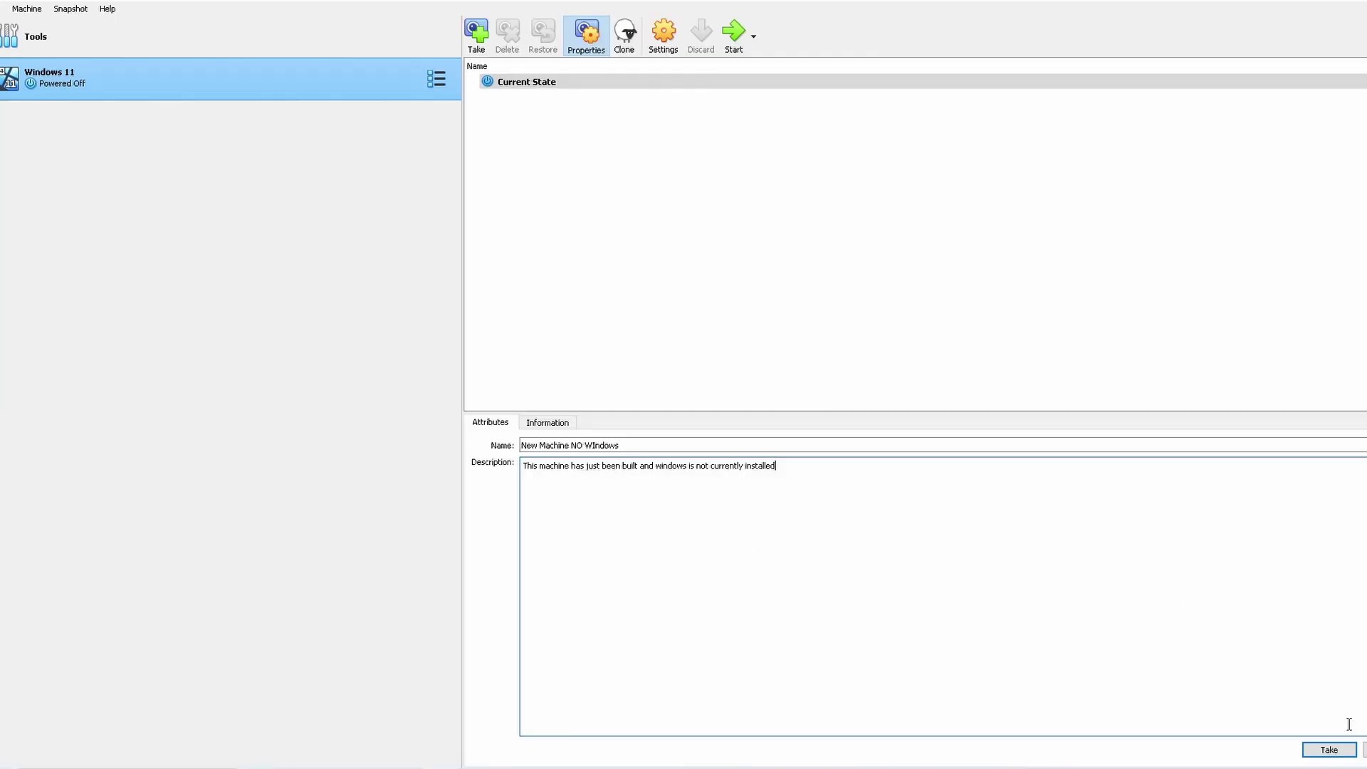
Take the described snapshot of the Windows 11 machine and check its attributes against the current state
click(1329, 750)
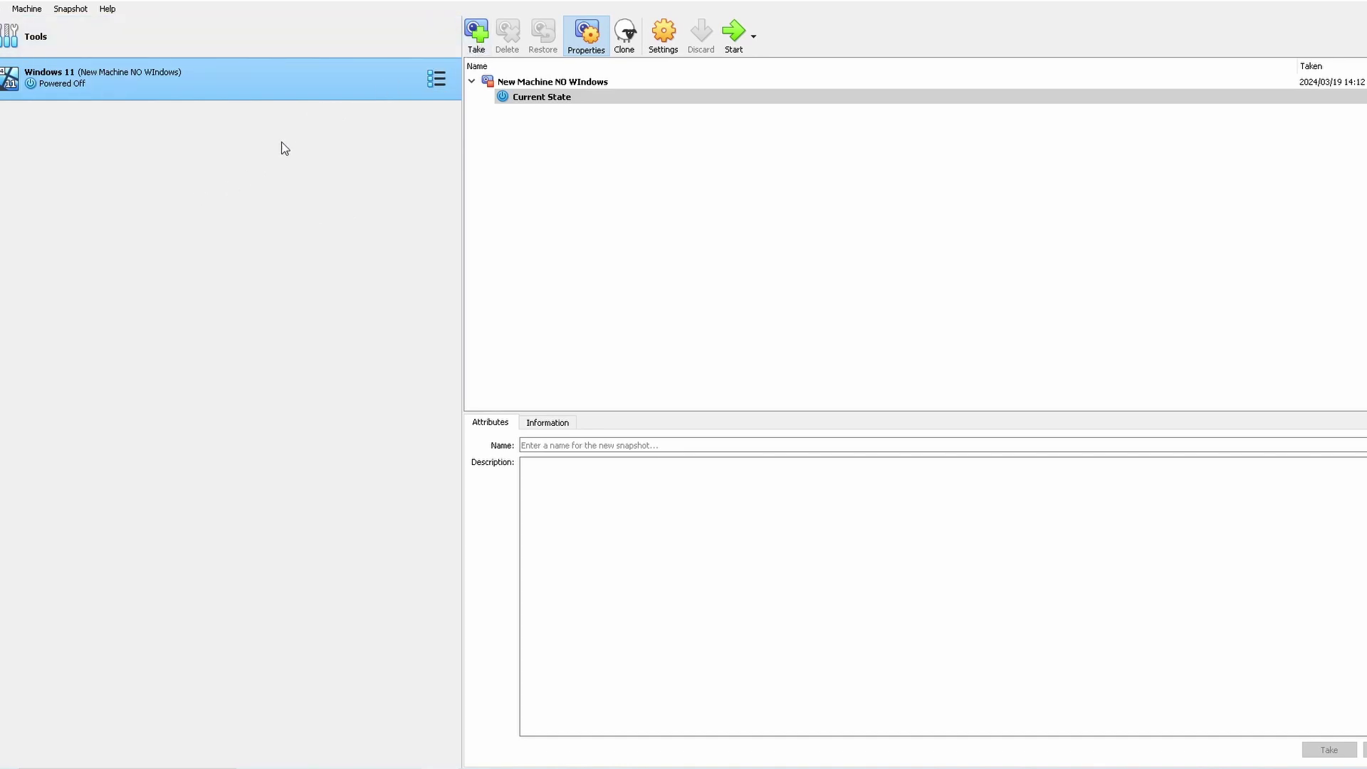
click(575, 83)
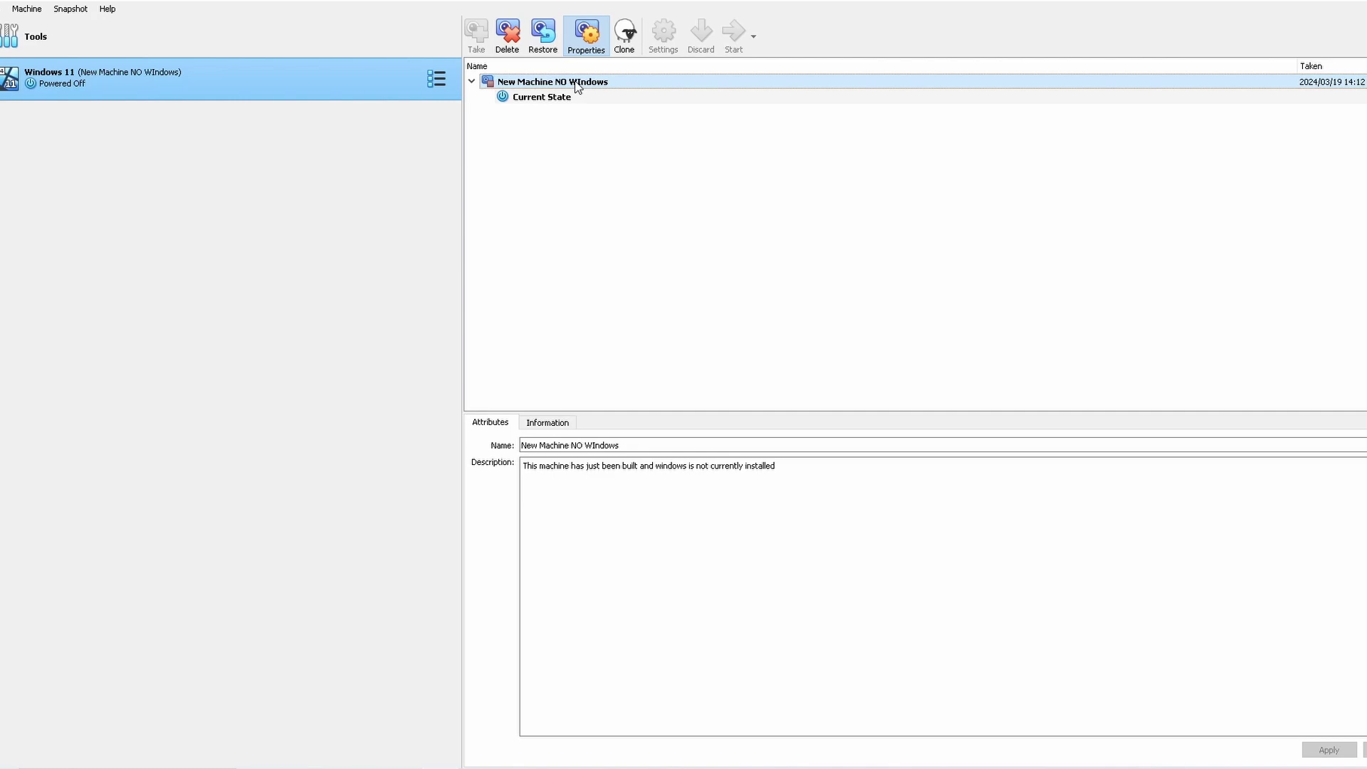
click(563, 101)
Restore the machine from the "New Machine NO WIndows" snapshot and hide the snapshot properties
click(578, 84)
click(548, 37)
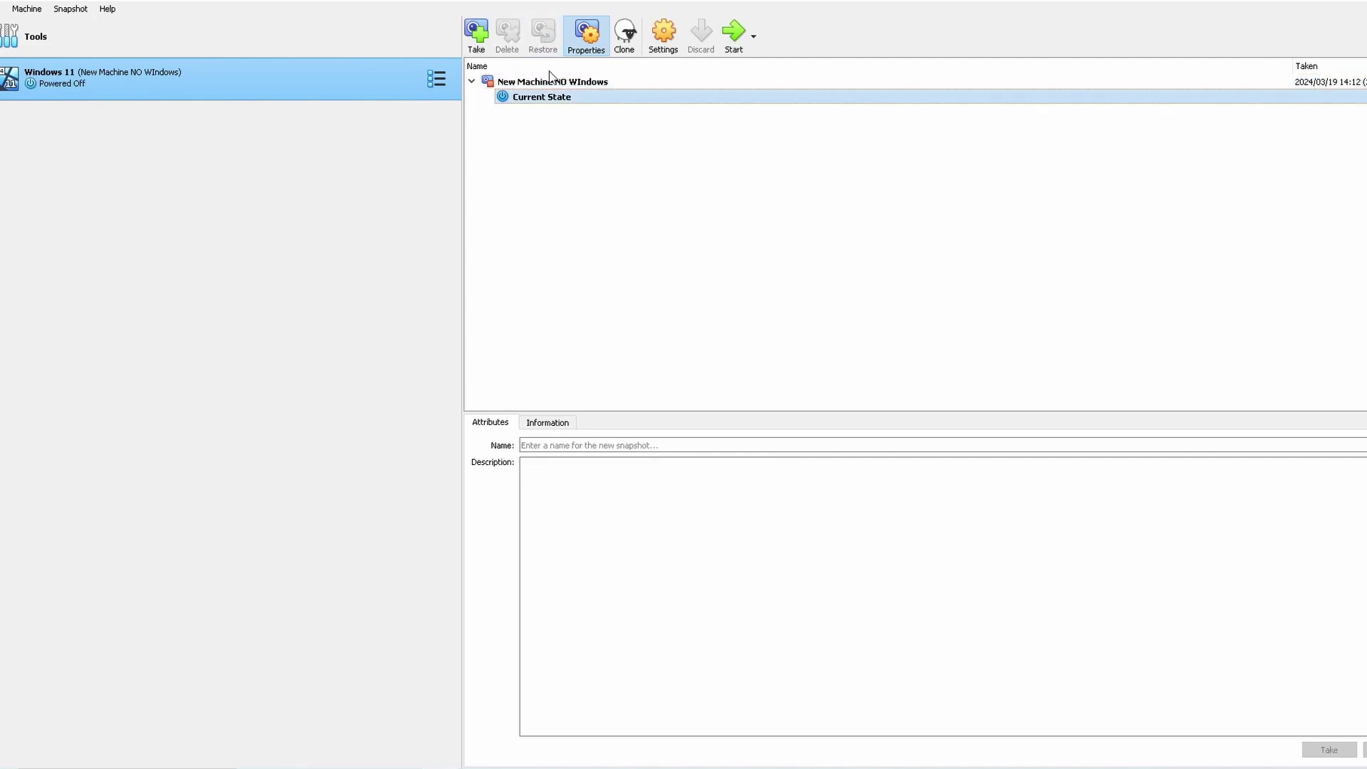
click(557, 82)
click(545, 35)
click(587, 39)
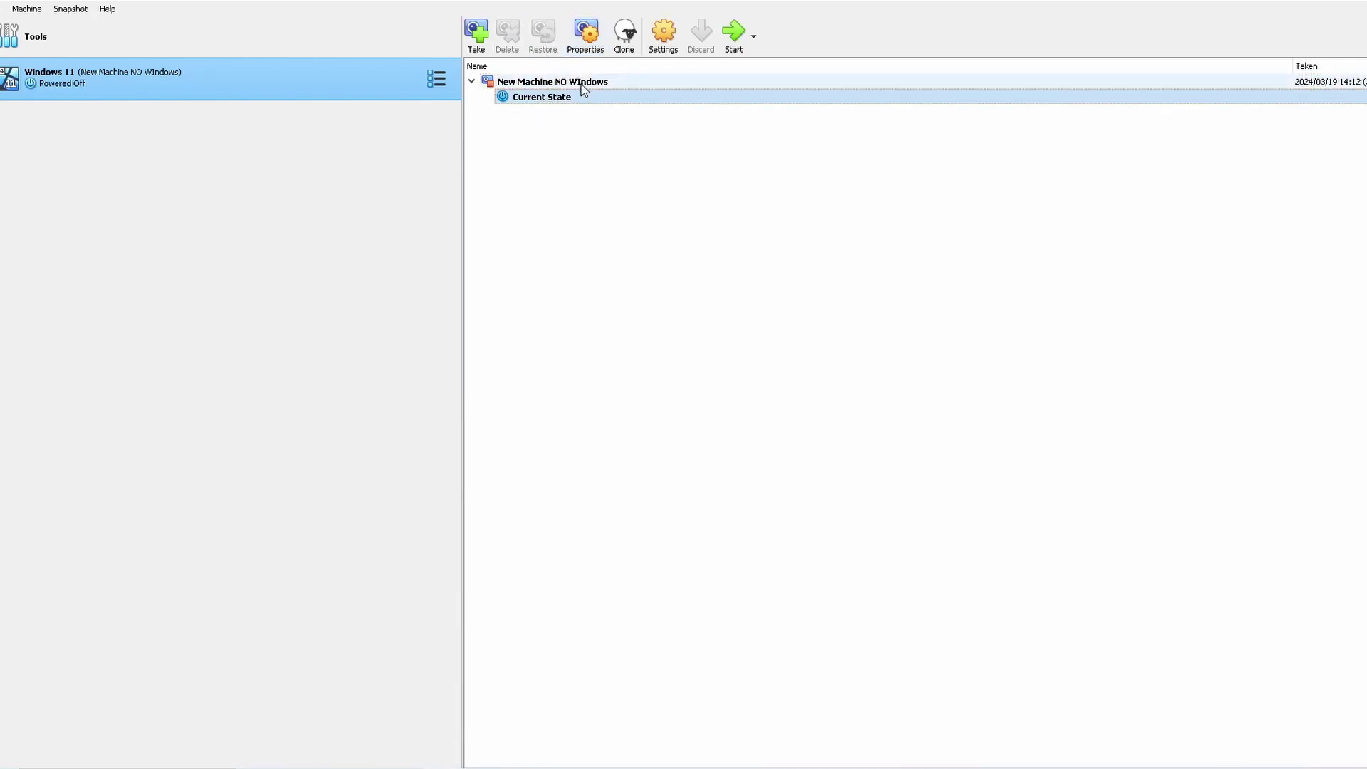
click(584, 83)
click(546, 34)
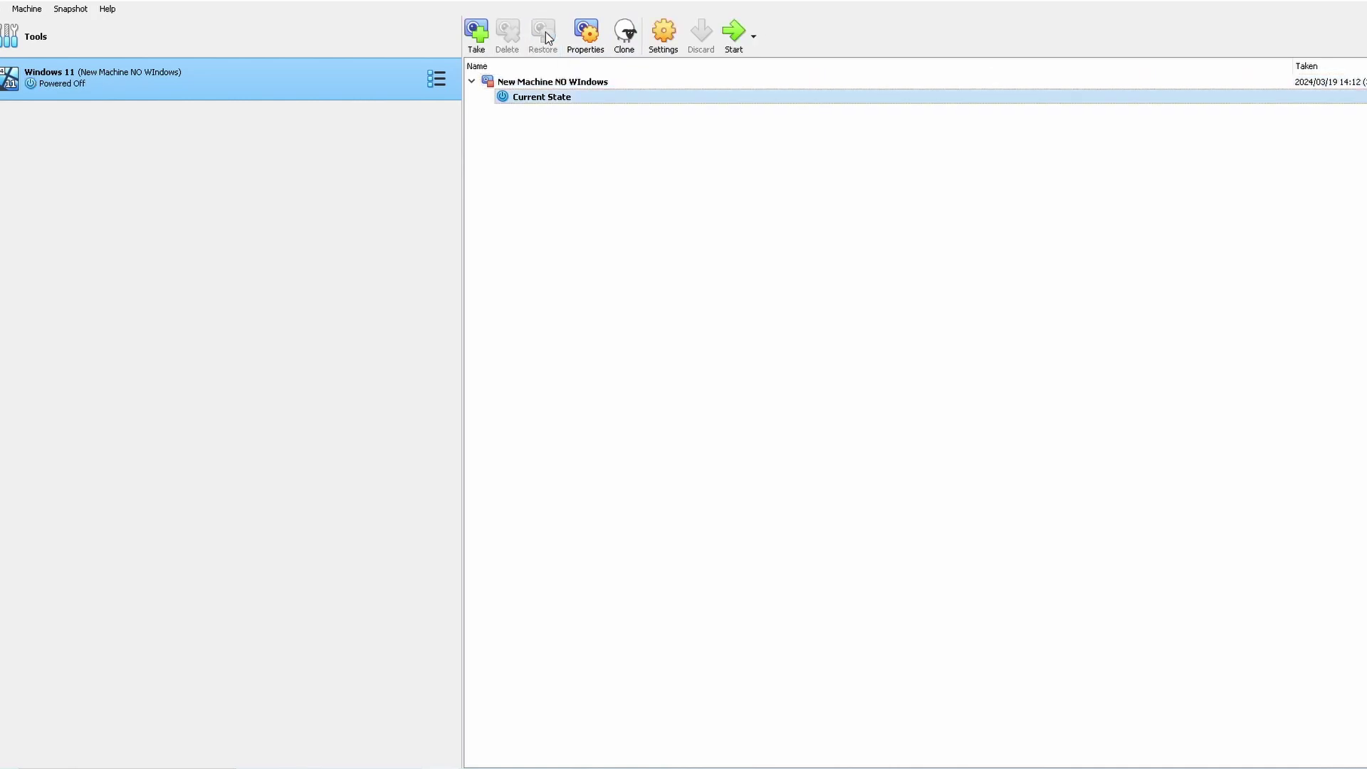
Reposition the VirtualBox Manager window on the desktop and leave the snapshot properties hidden
click(563, 83)
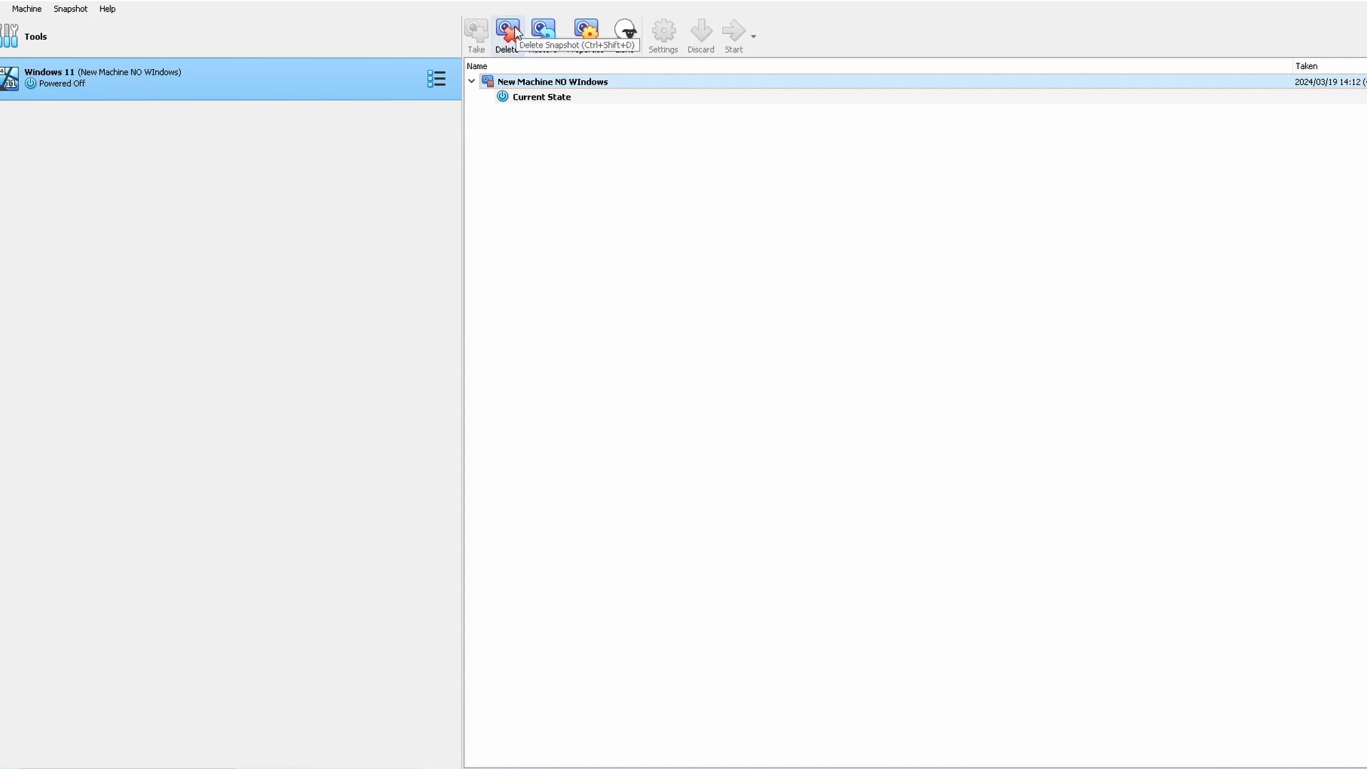
click(417, 177)
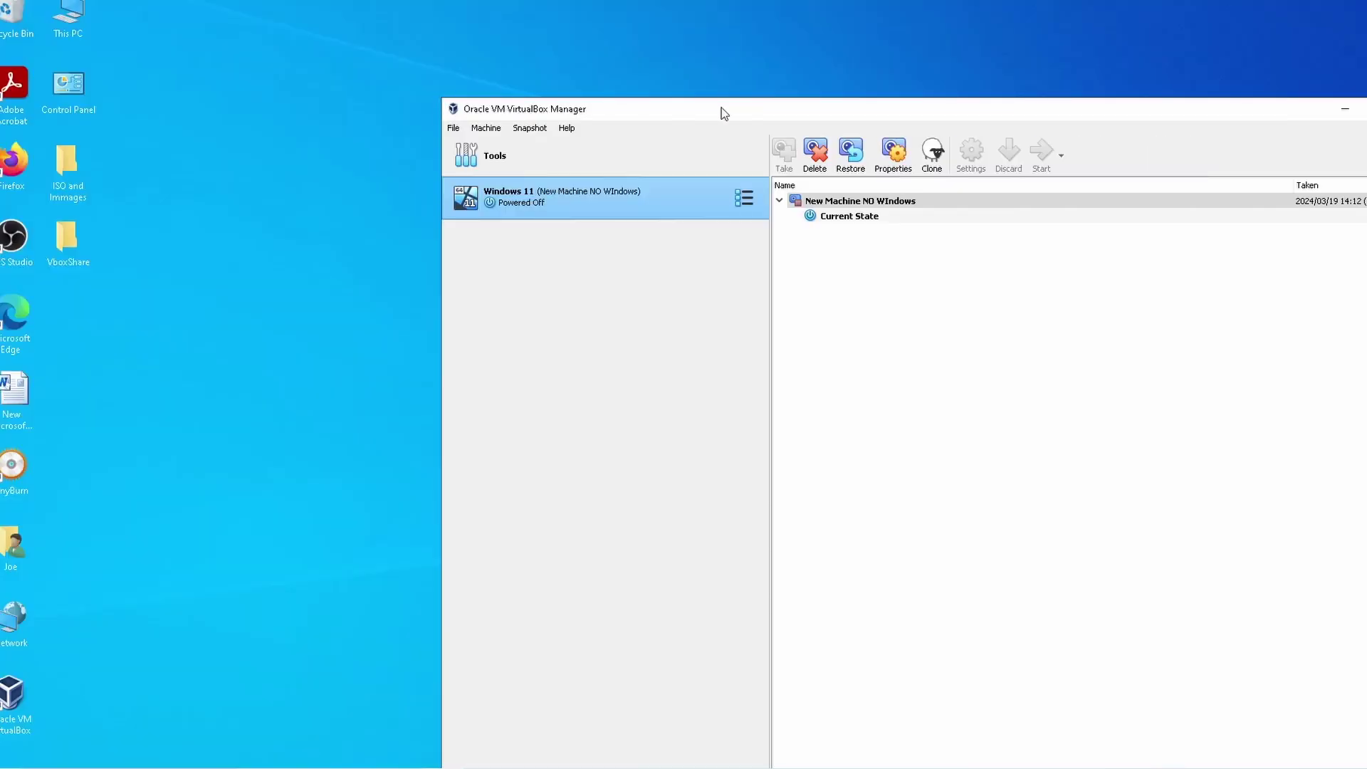
drag(984, 105, 732, 50)
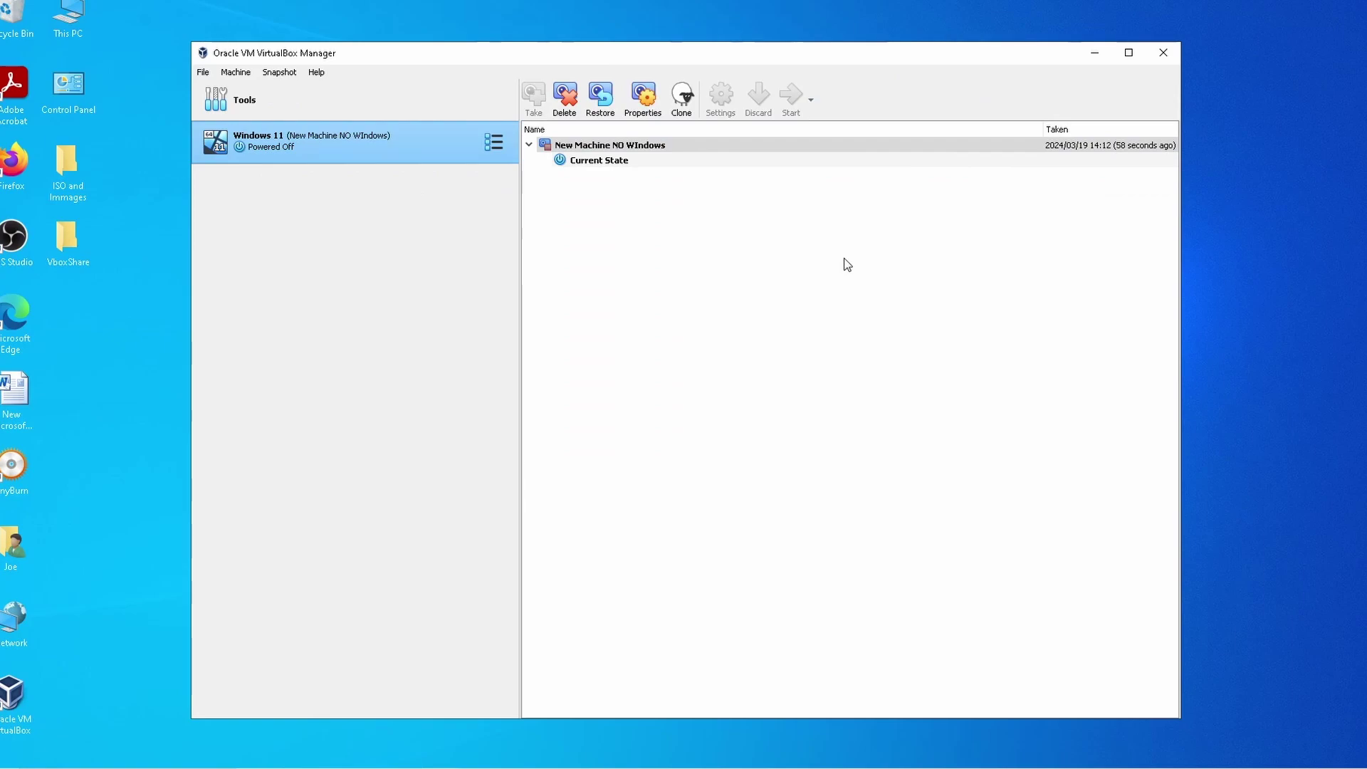
drag(815, 52, 826, 57)
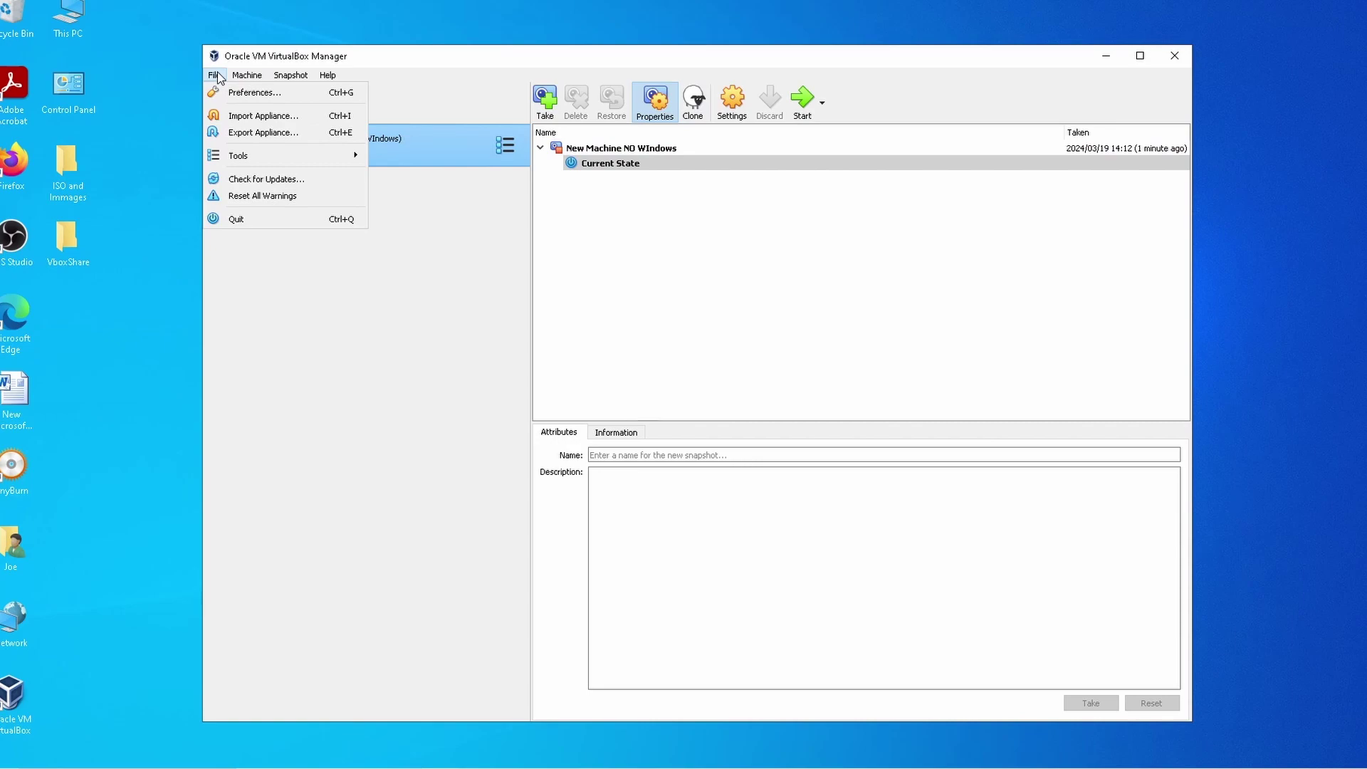
click(478, 250)
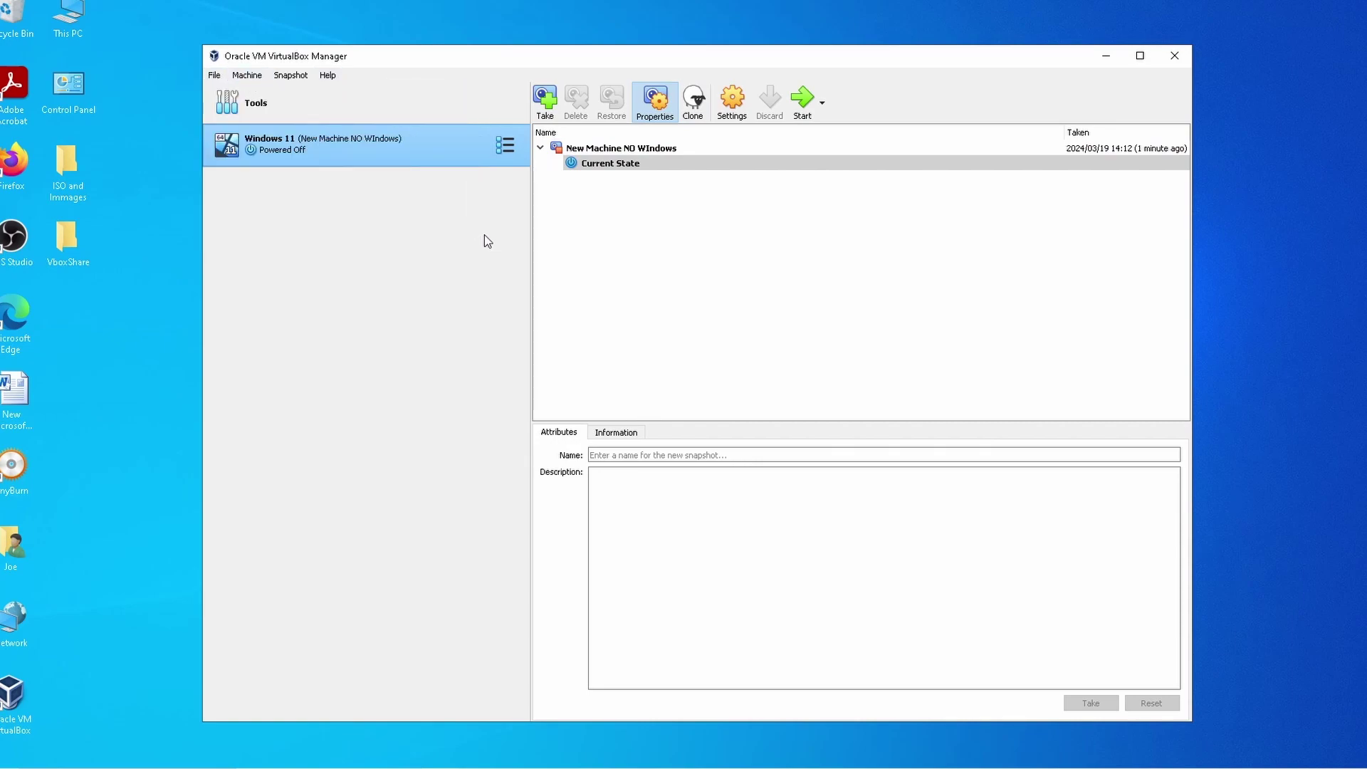
right_click(428, 156)
click(654, 100)
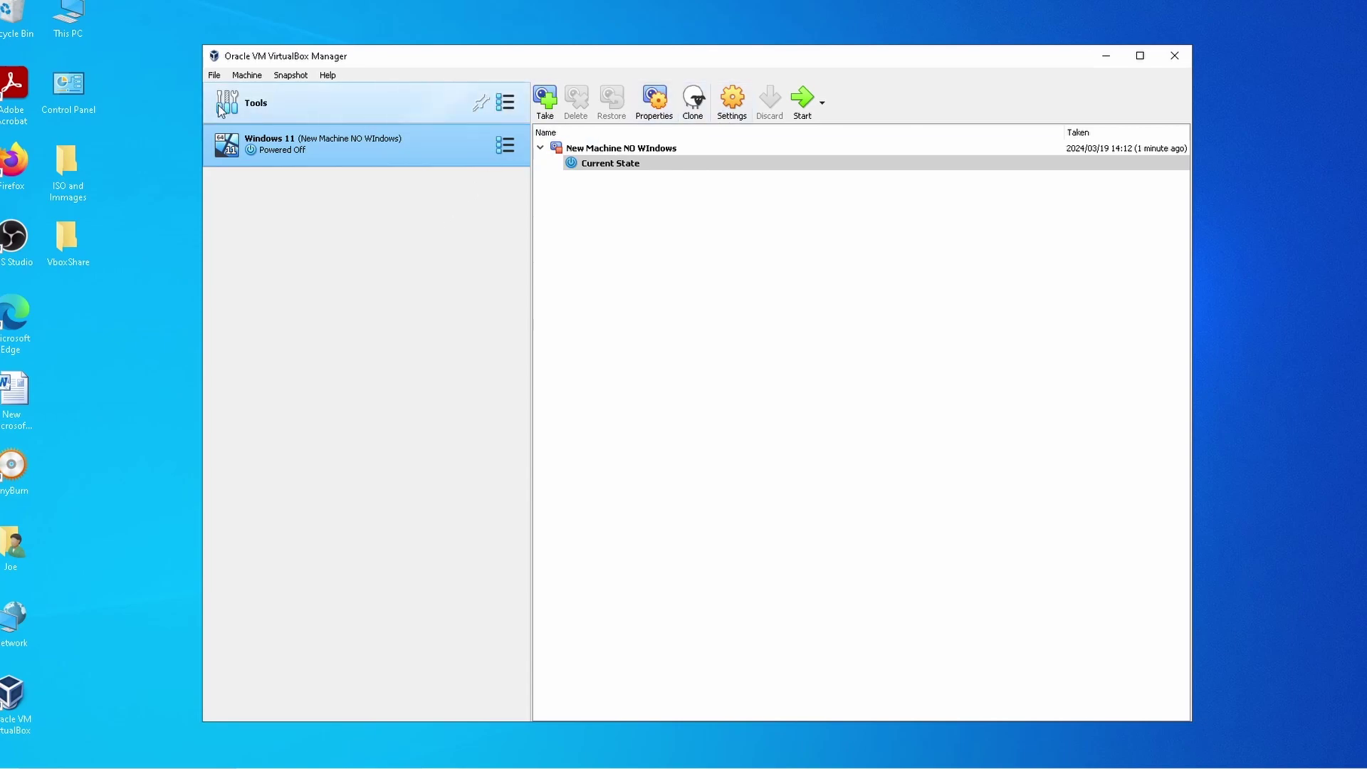
Open the hard disk selector for the Windows 11 machine's SATA controller and look at adding an existing disk file
click(249, 75)
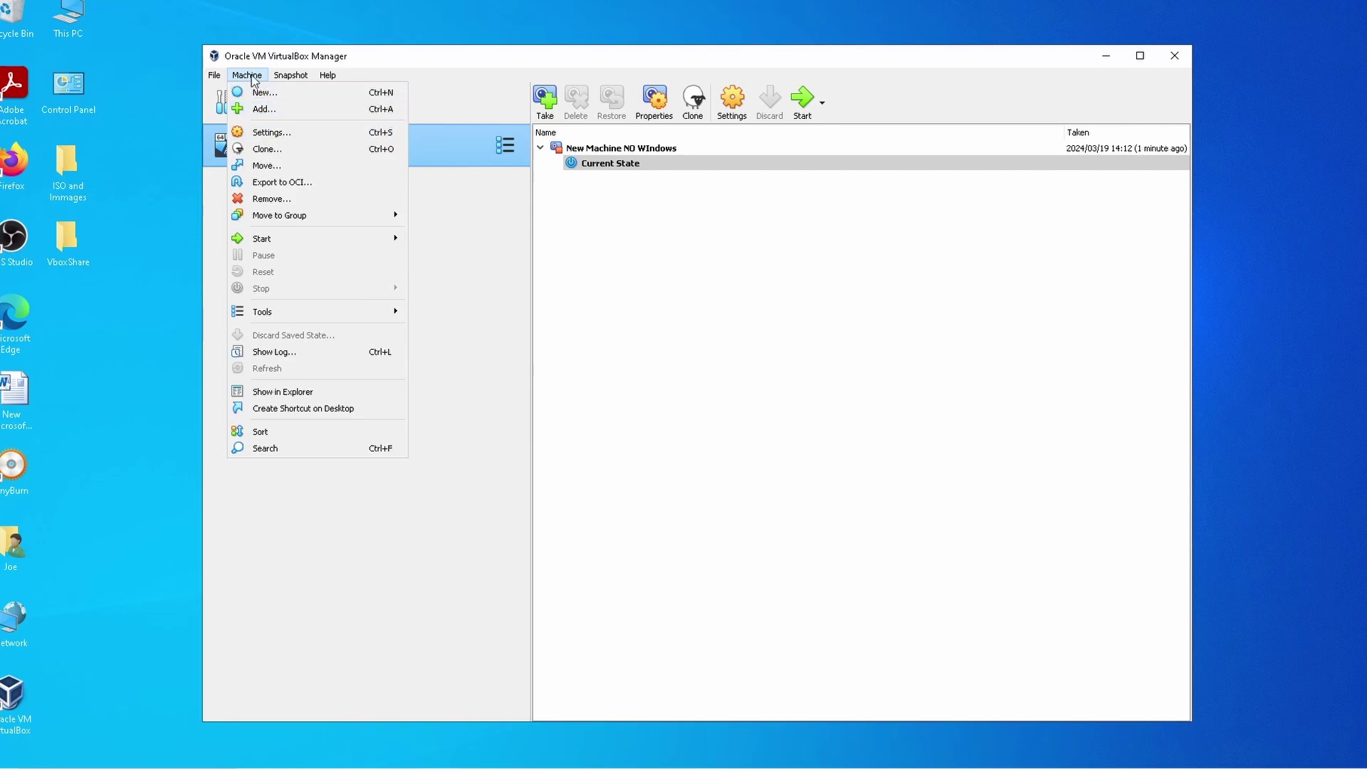
click(270, 133)
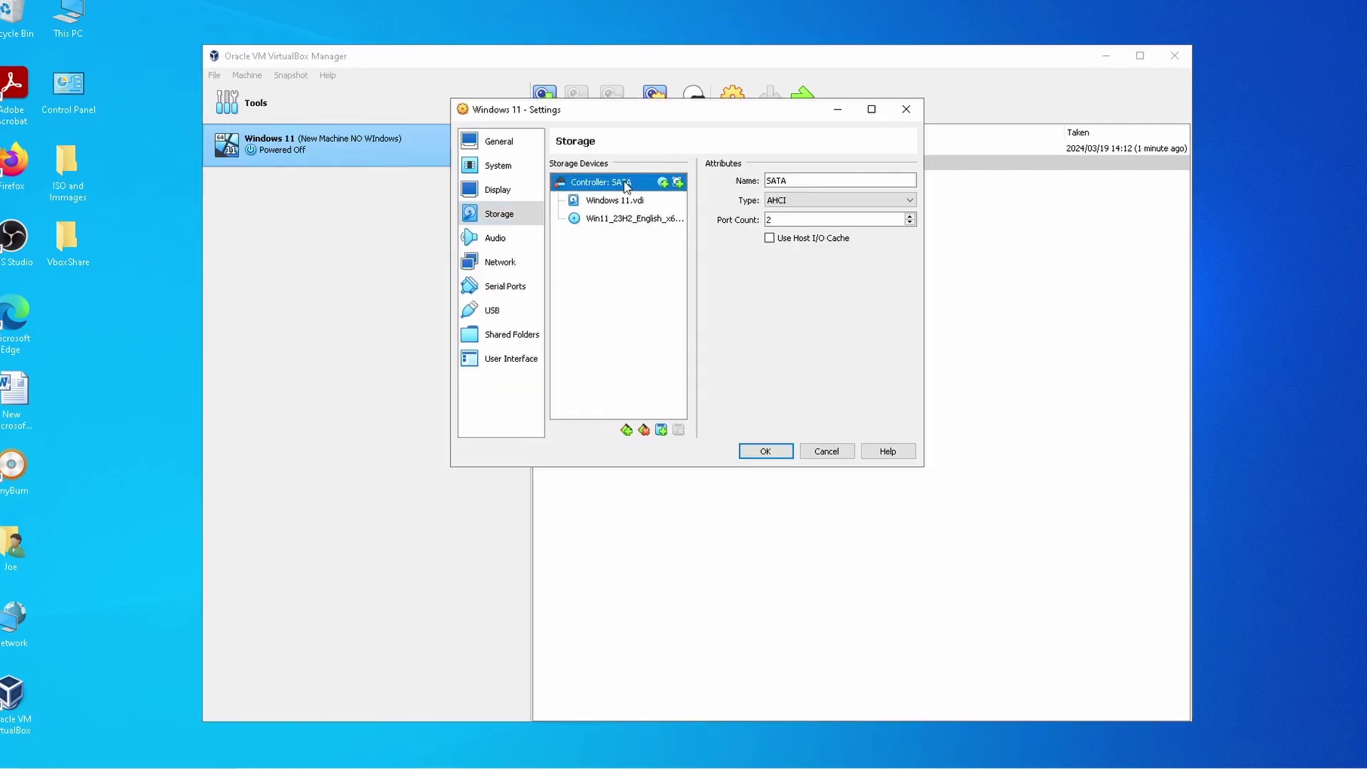
click(678, 182)
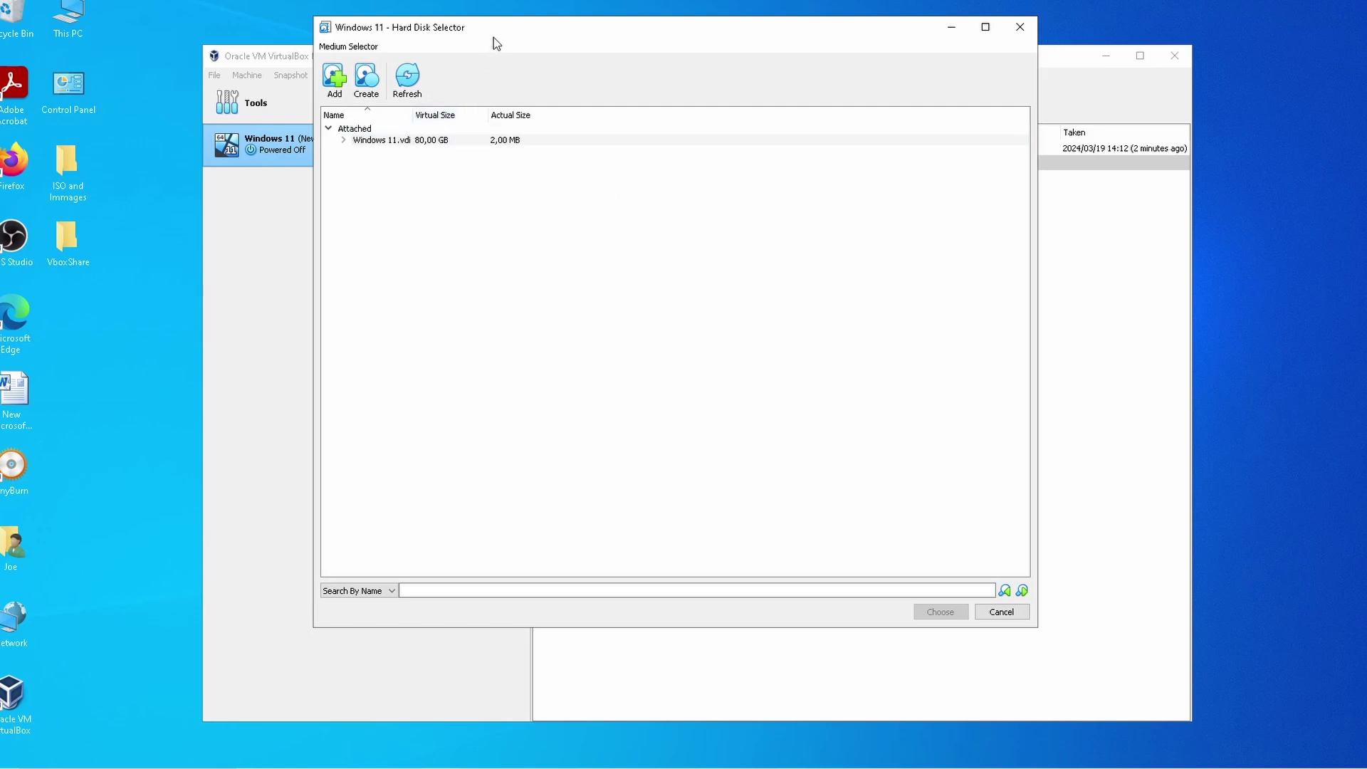
drag(498, 28, 524, 55)
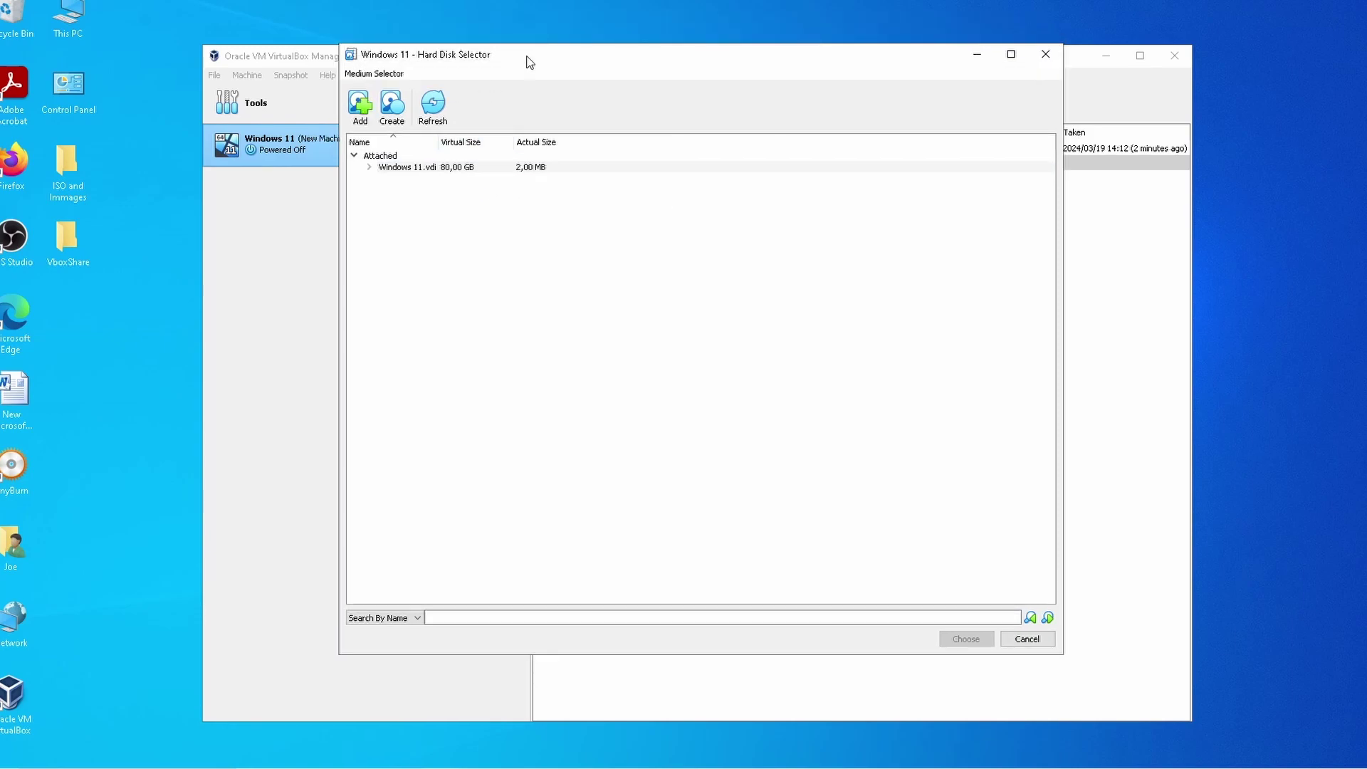
click(361, 107)
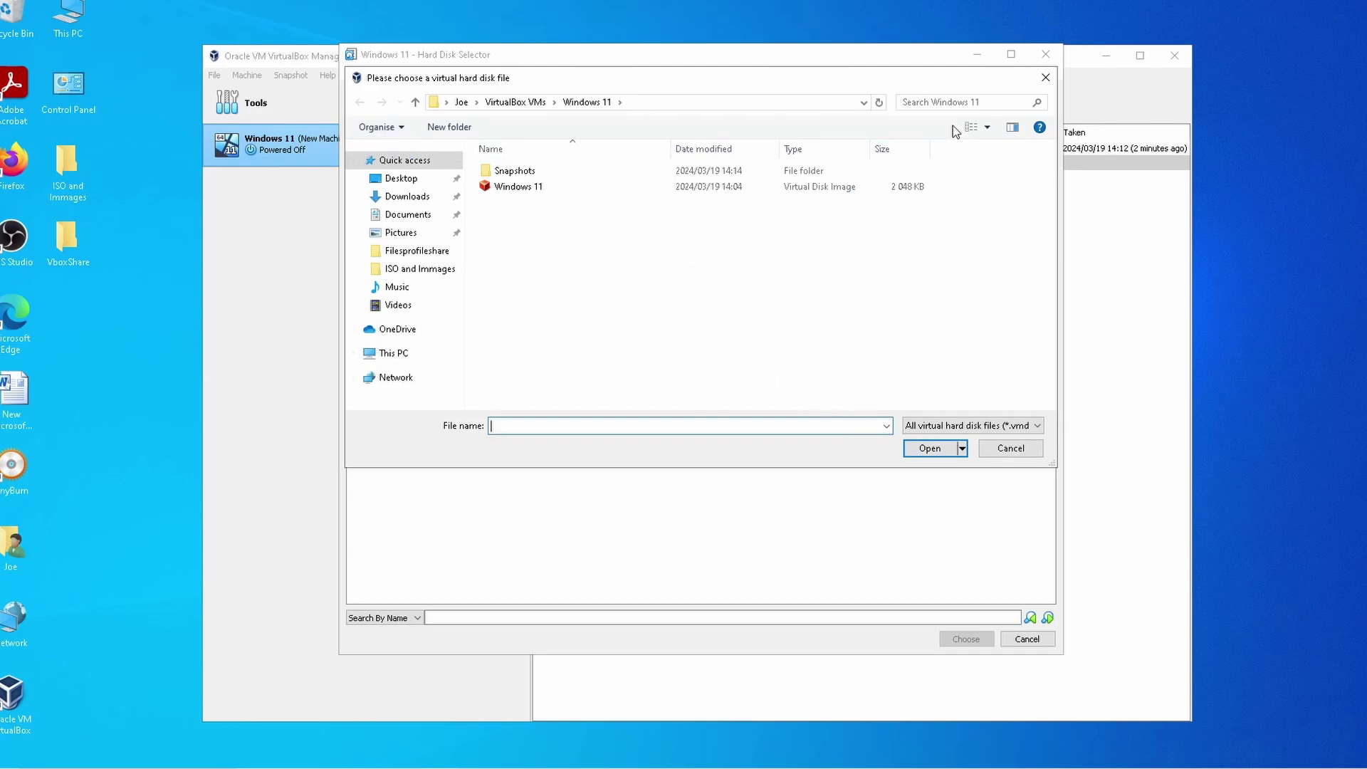
click(1045, 77)
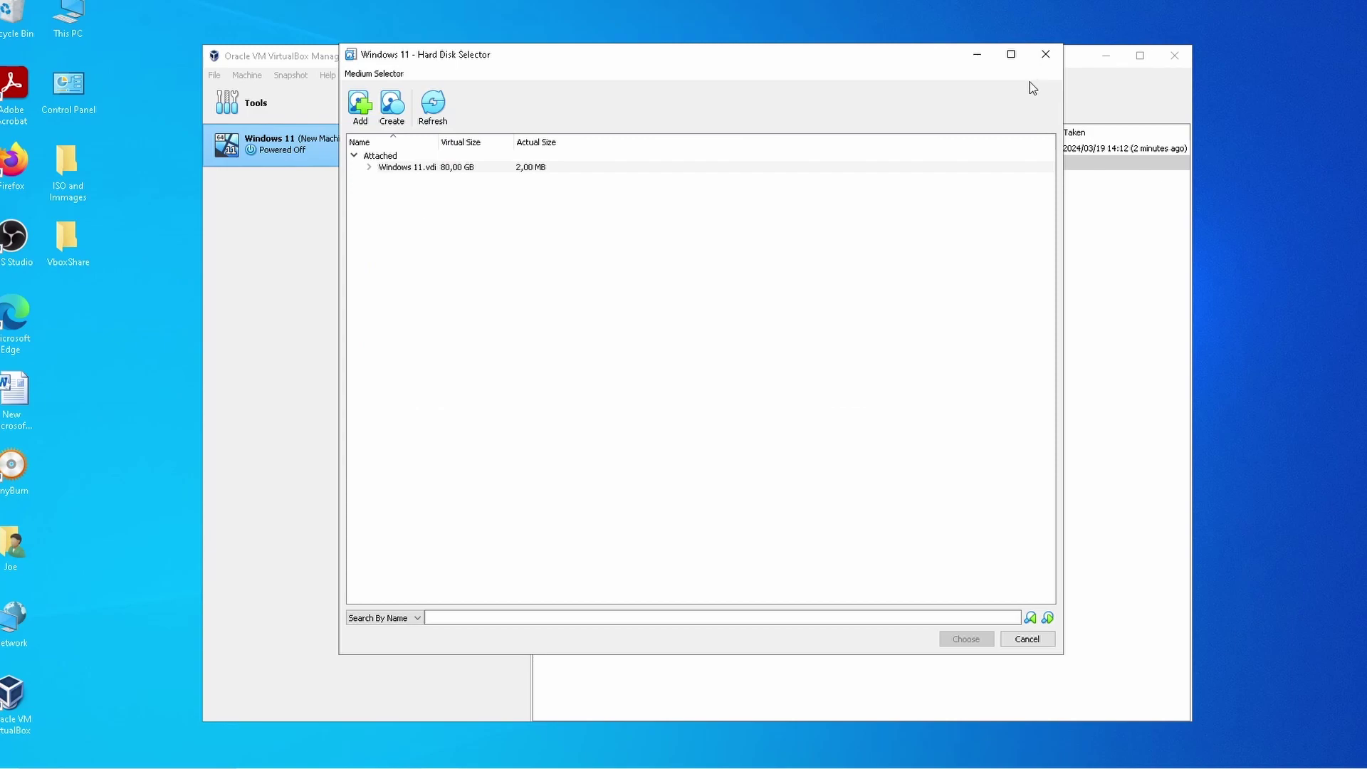
Set up a new virtual hard disk as a VDI (VirtualBox Disk Image) without pre-allocating its full size
click(391, 113)
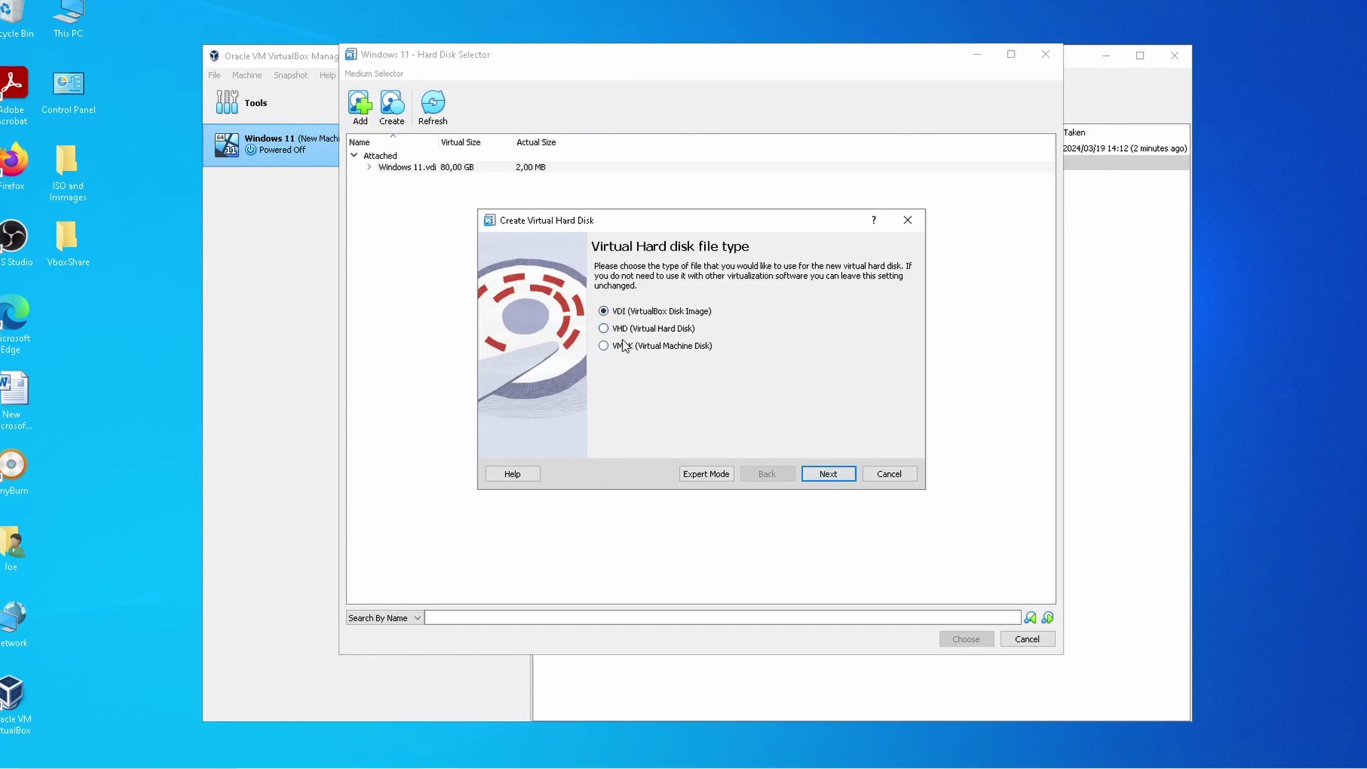
click(842, 475)
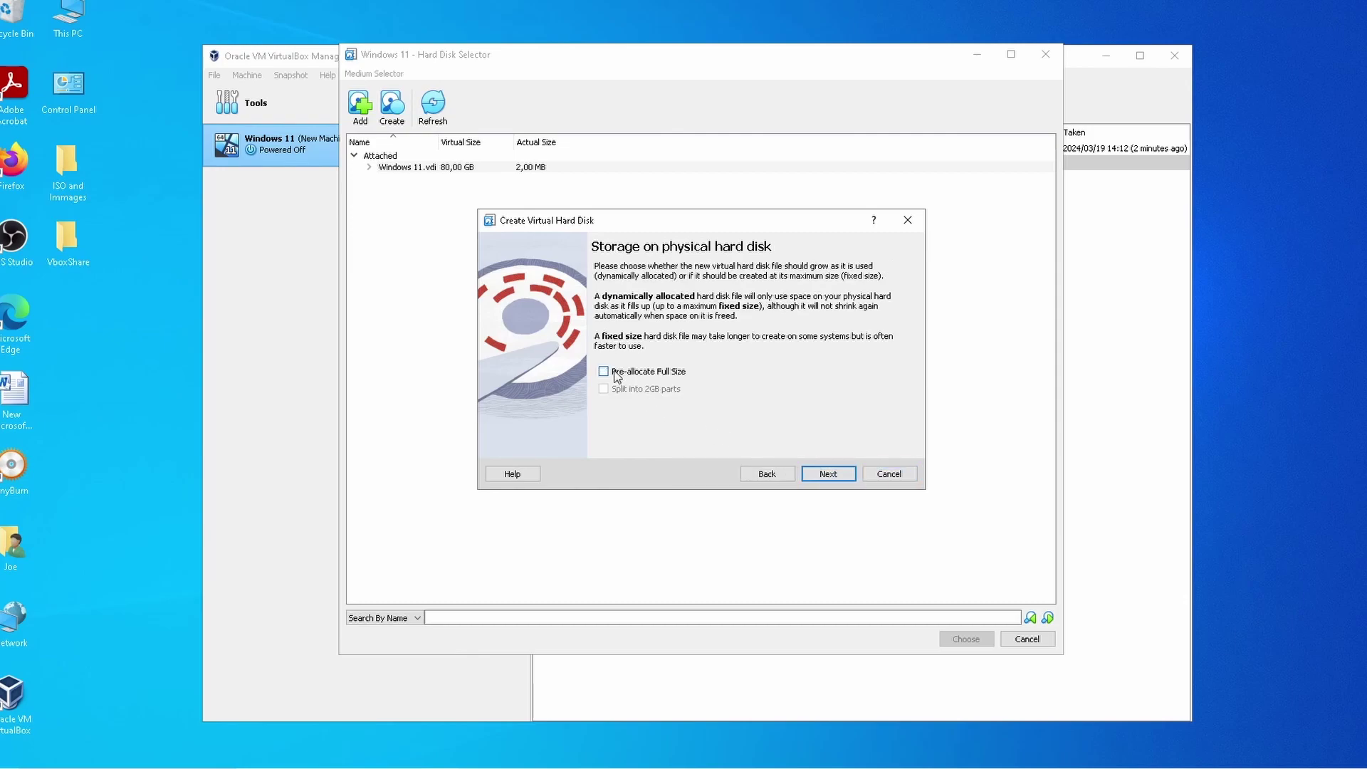
click(828, 474)
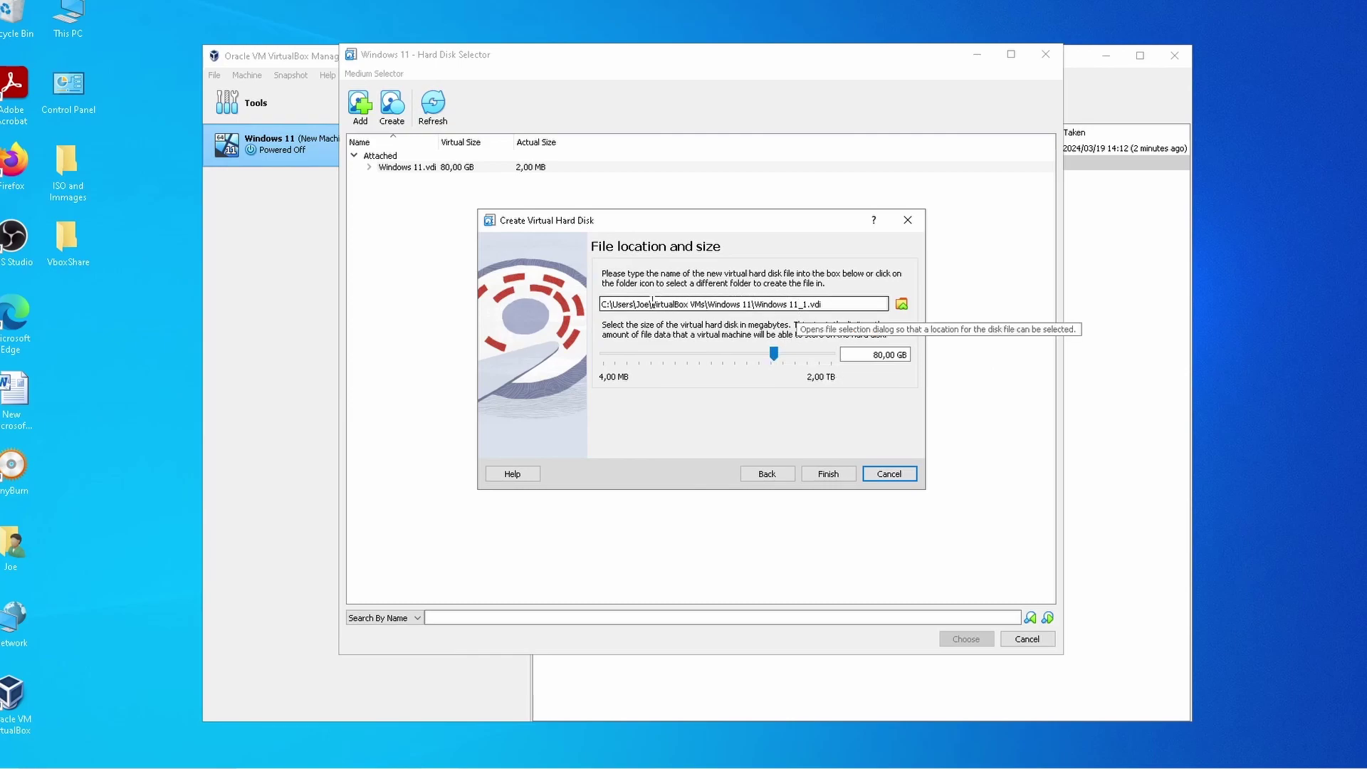
Rename the new virtual hard disk file to Data.vdi in the Windows 11 machine folder
click(806, 305)
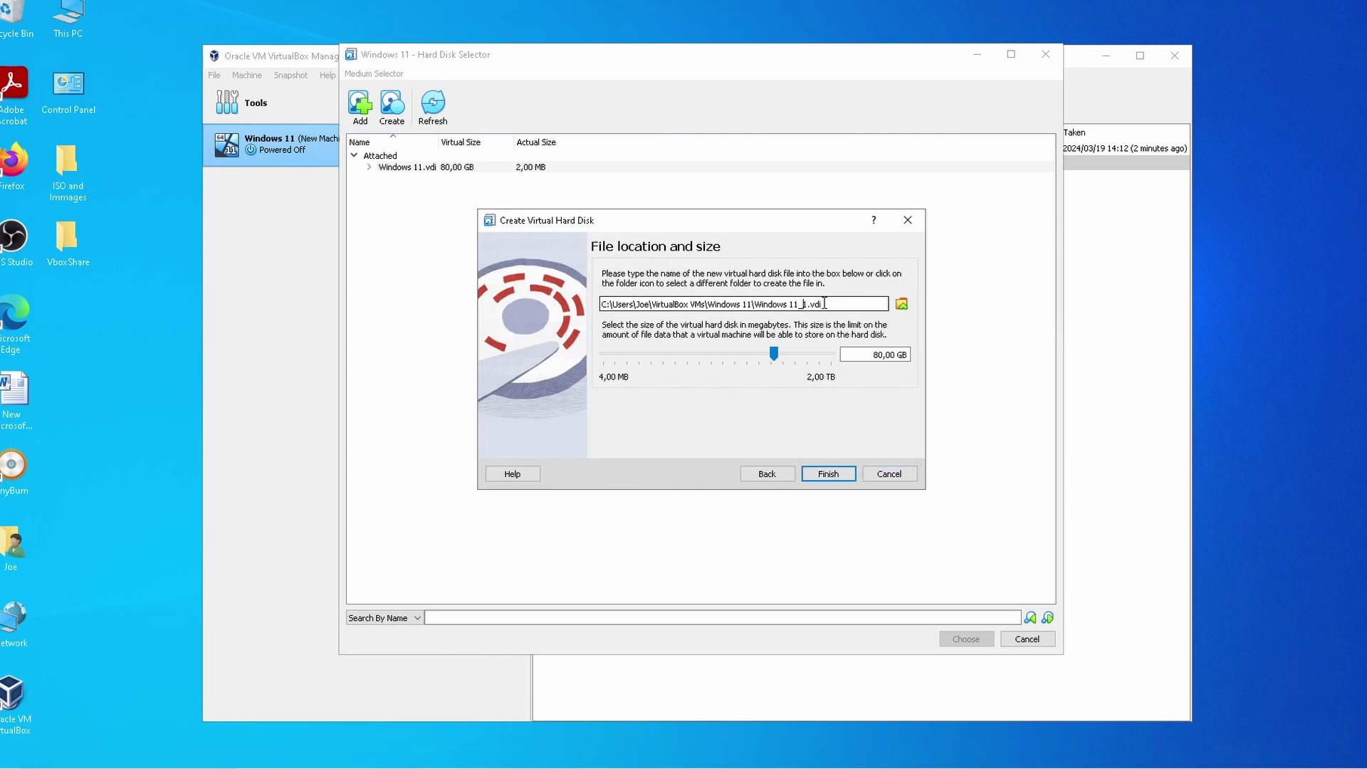
key(Right)
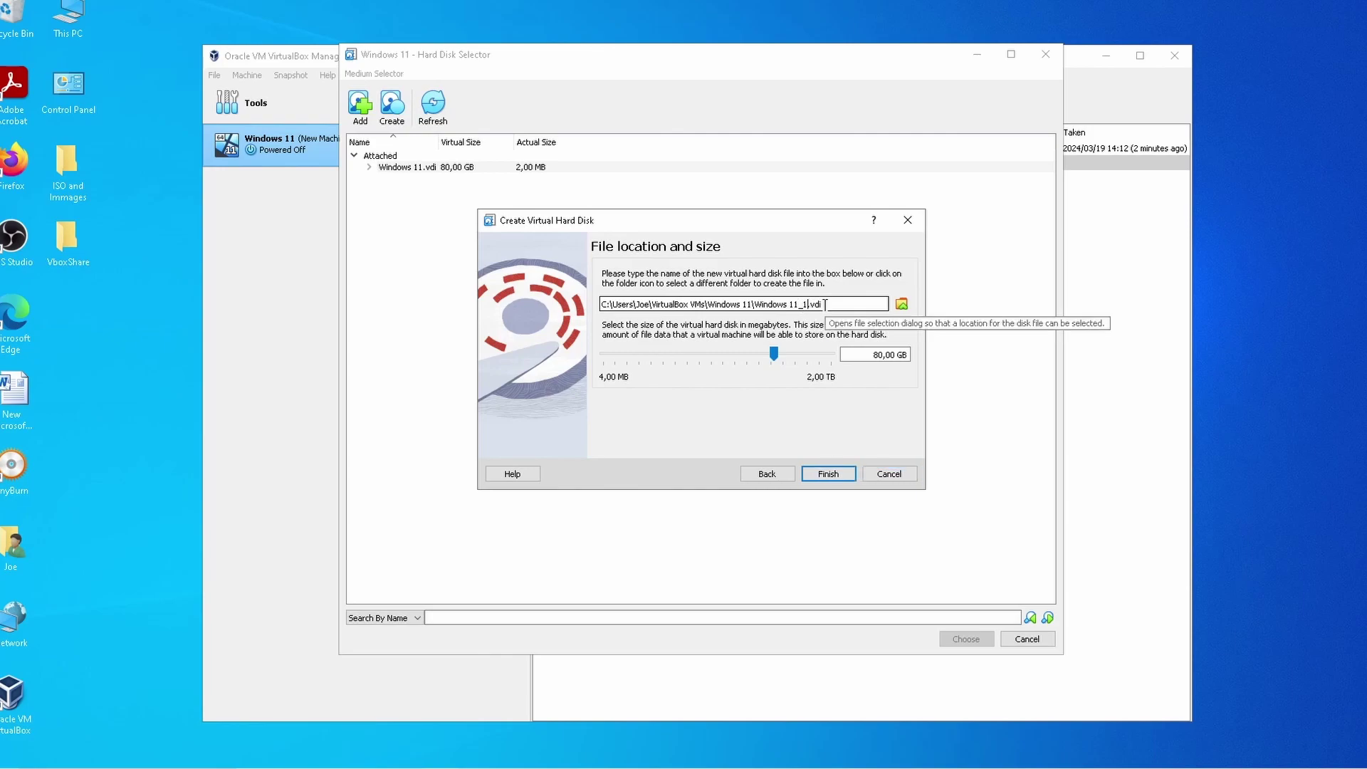
key(BackSpace)
key(BackSpace)
key(BackSpace)
key(BackSpace)
key(BackSpace)
key(BackSpace)
key(BackSpace)
key(BackSpace)
key(BackSpace)
key(BackSpace)
key(BackSpace)
key(BackSpace)
text(Data)
Create the new virtual hard disk with a size of 80 GB and attach Data.vdi to the SATA controller
click(875, 352)
drag(875, 352, 883, 354)
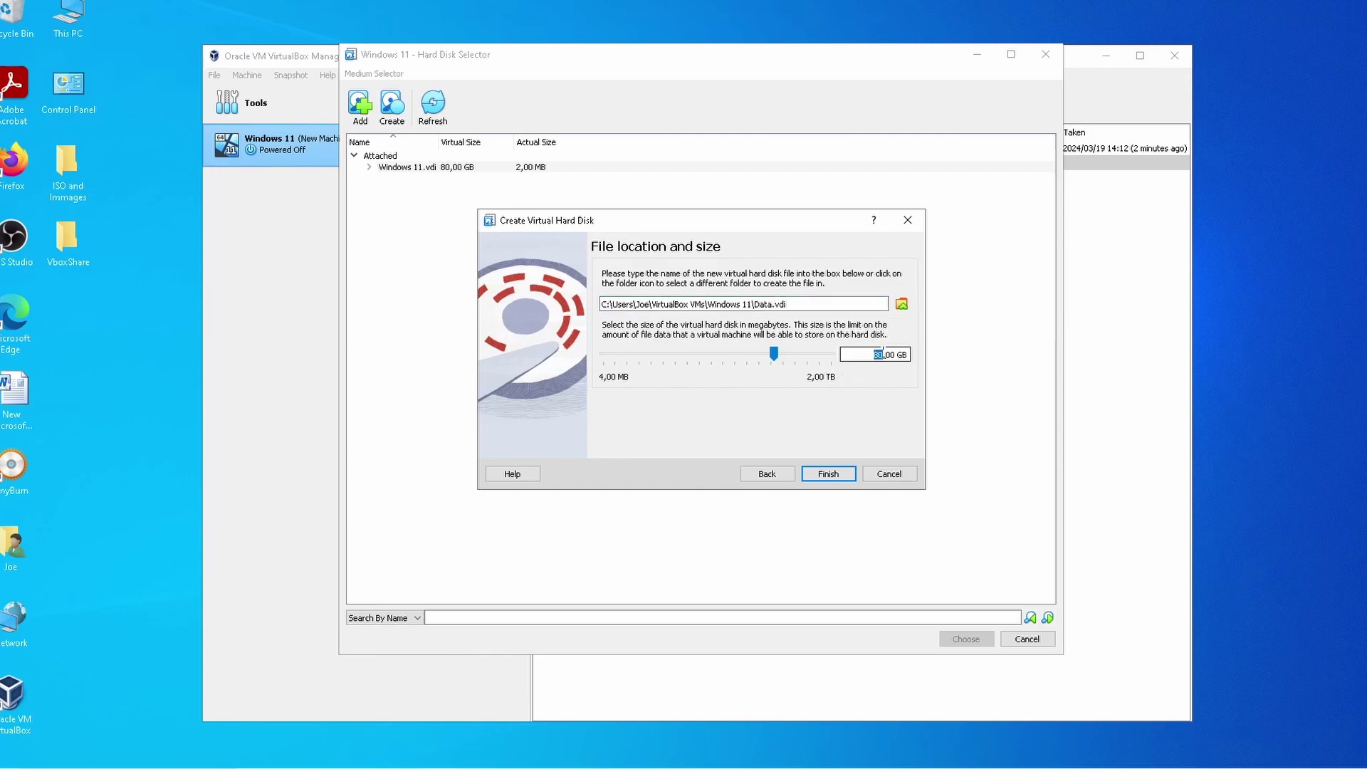
click(827, 473)
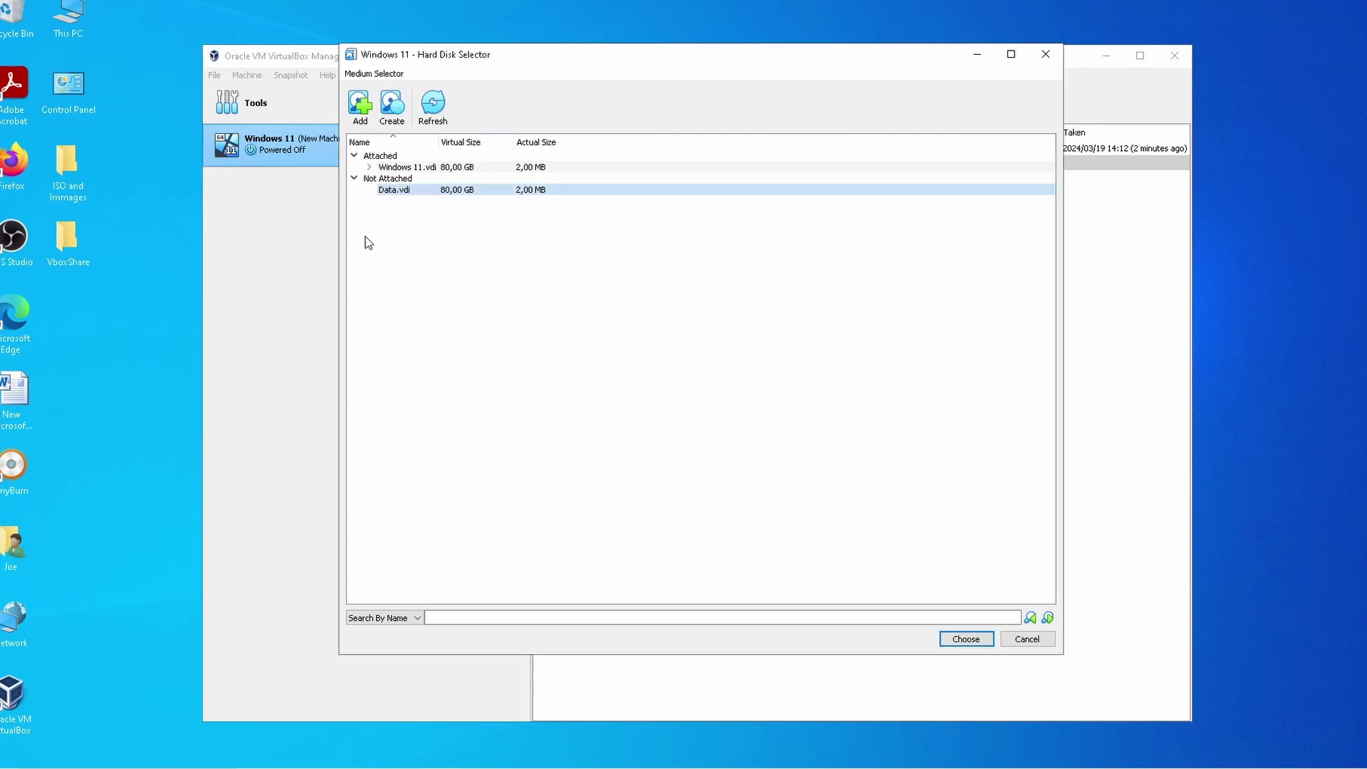
click(408, 168)
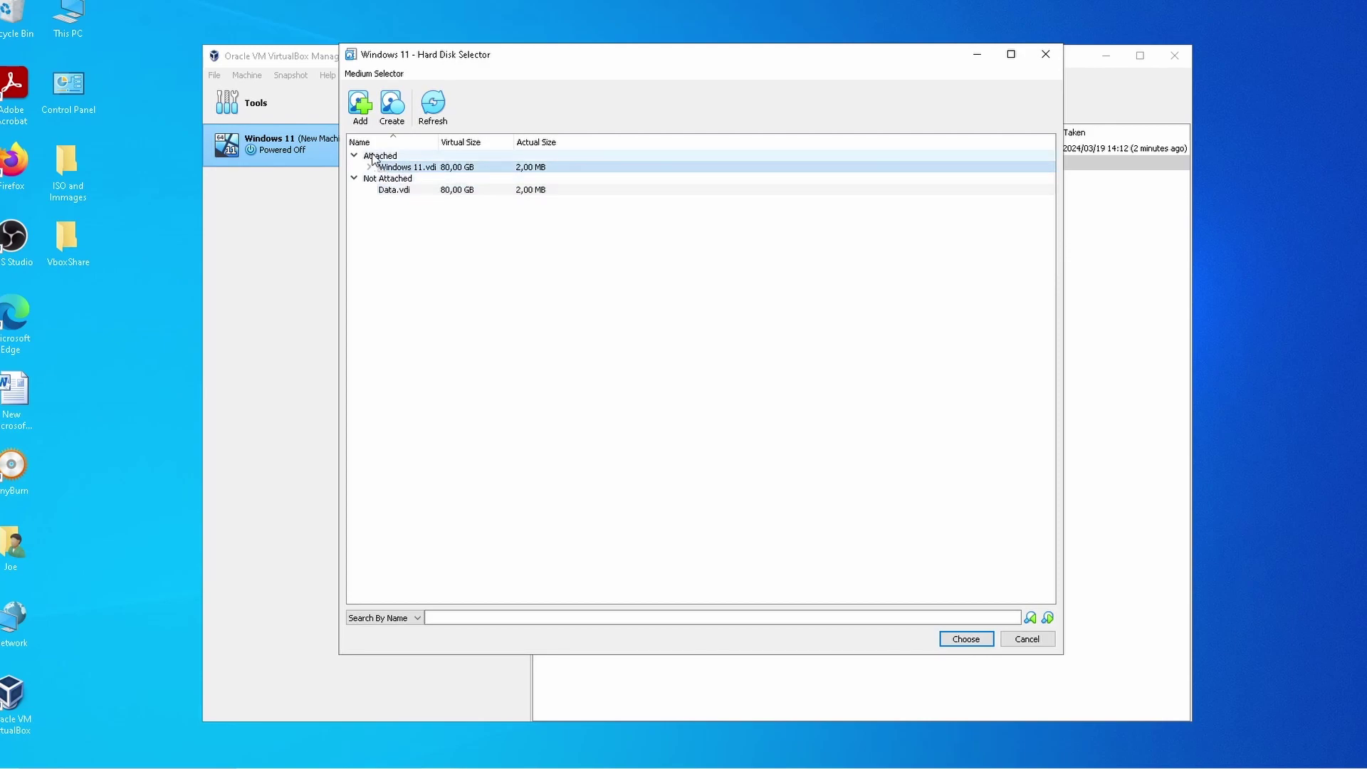
click(396, 191)
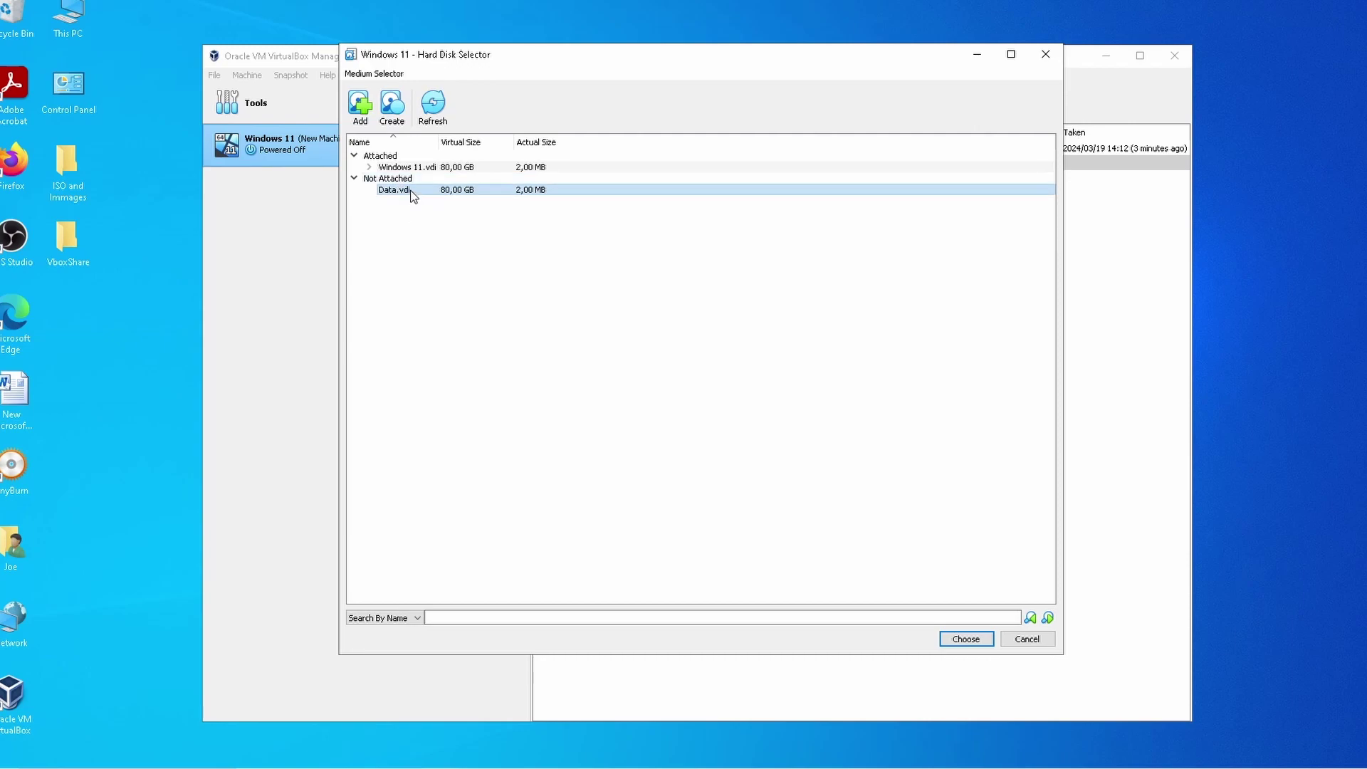
double_click(411, 191)
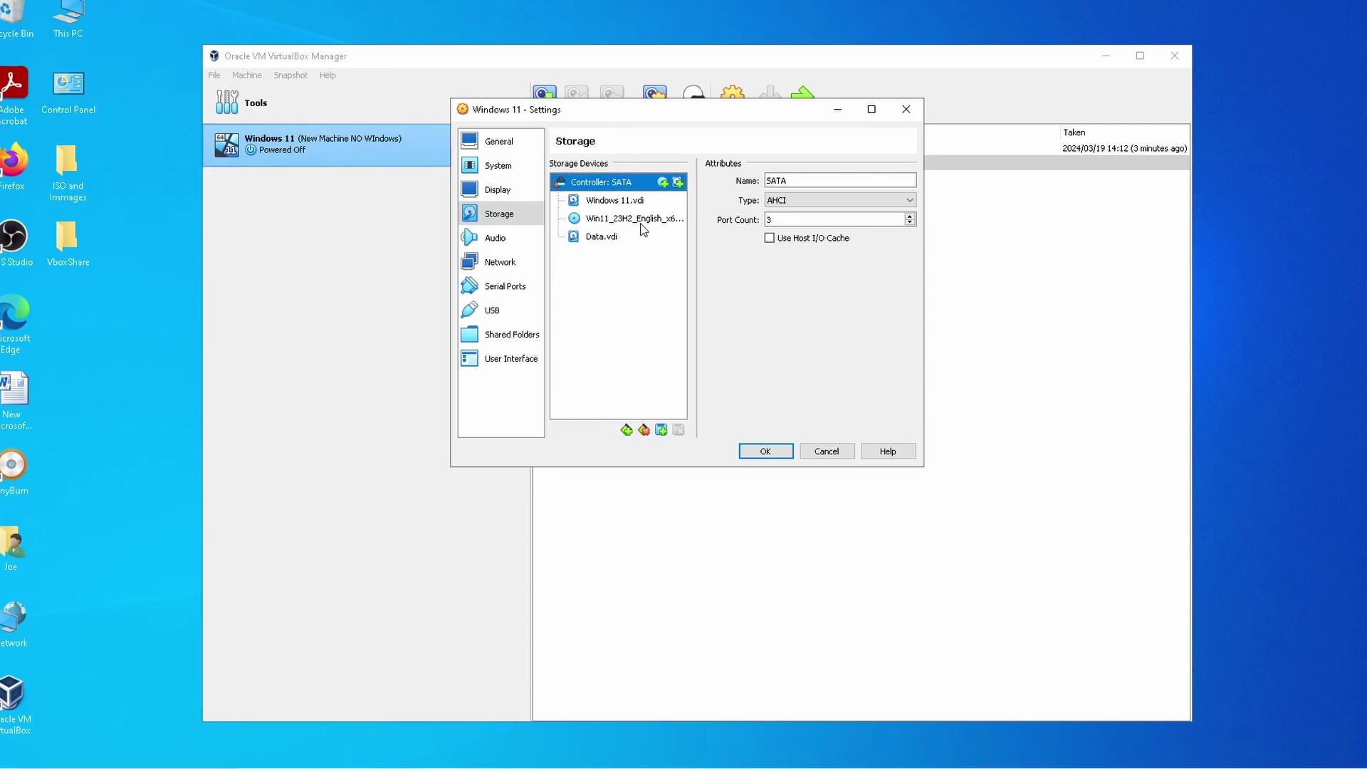
Compare the attributes of Data.vdi and Windows 11.vdi, and save the machine's storage settings
click(601, 237)
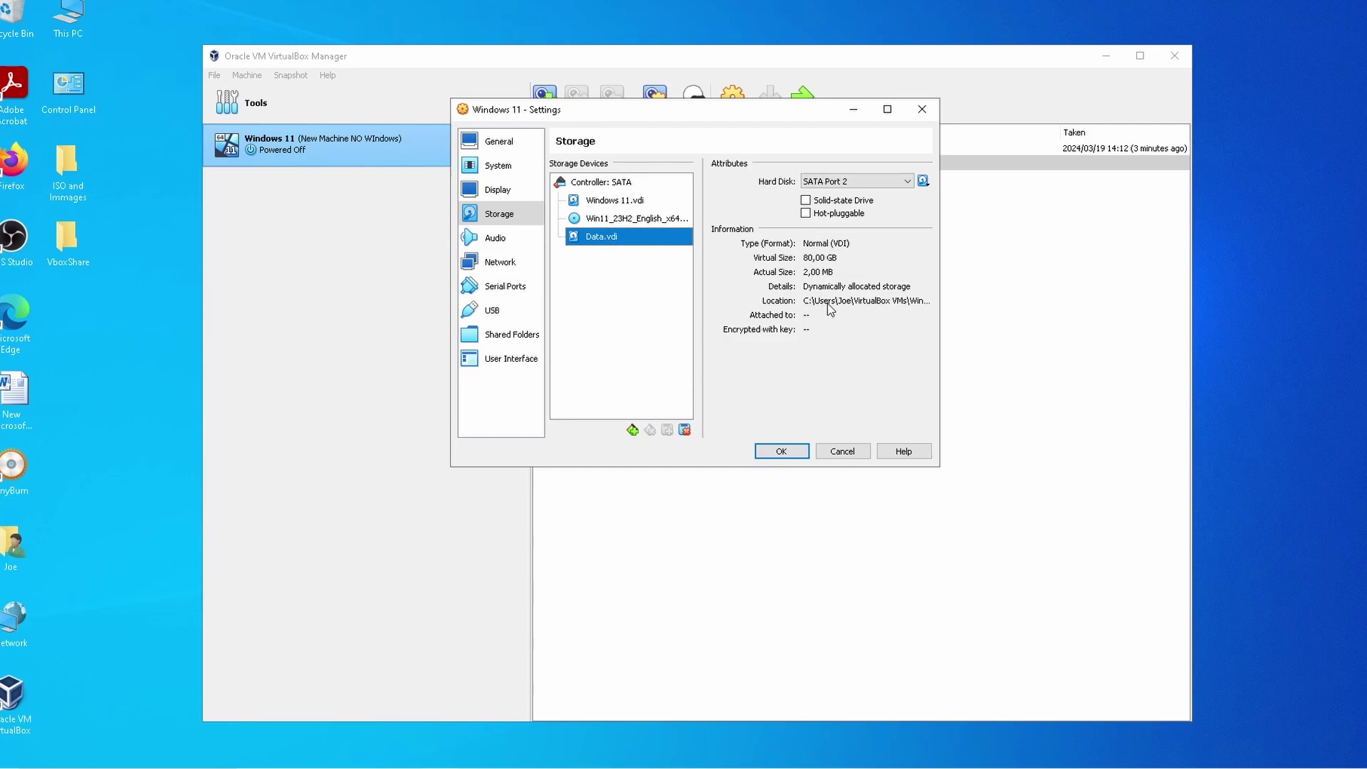
click(609, 200)
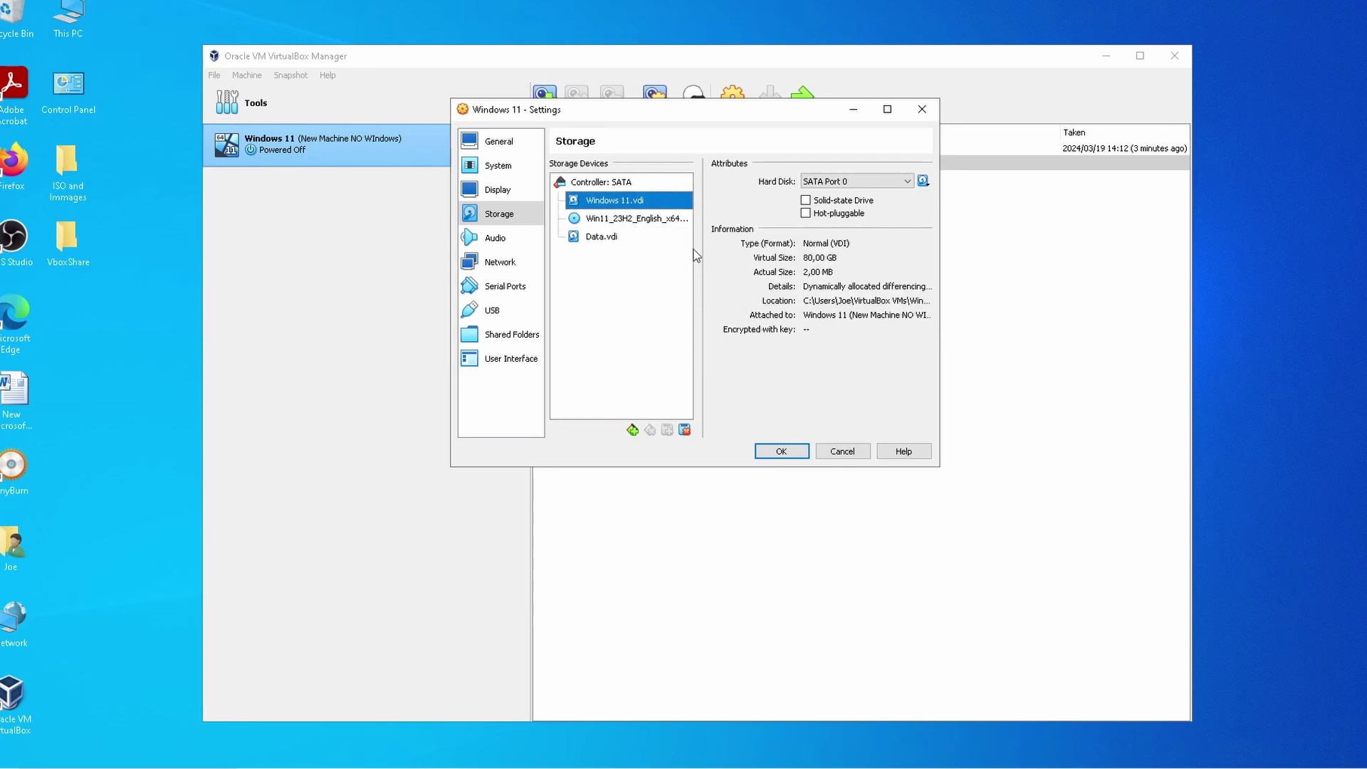
click(601, 239)
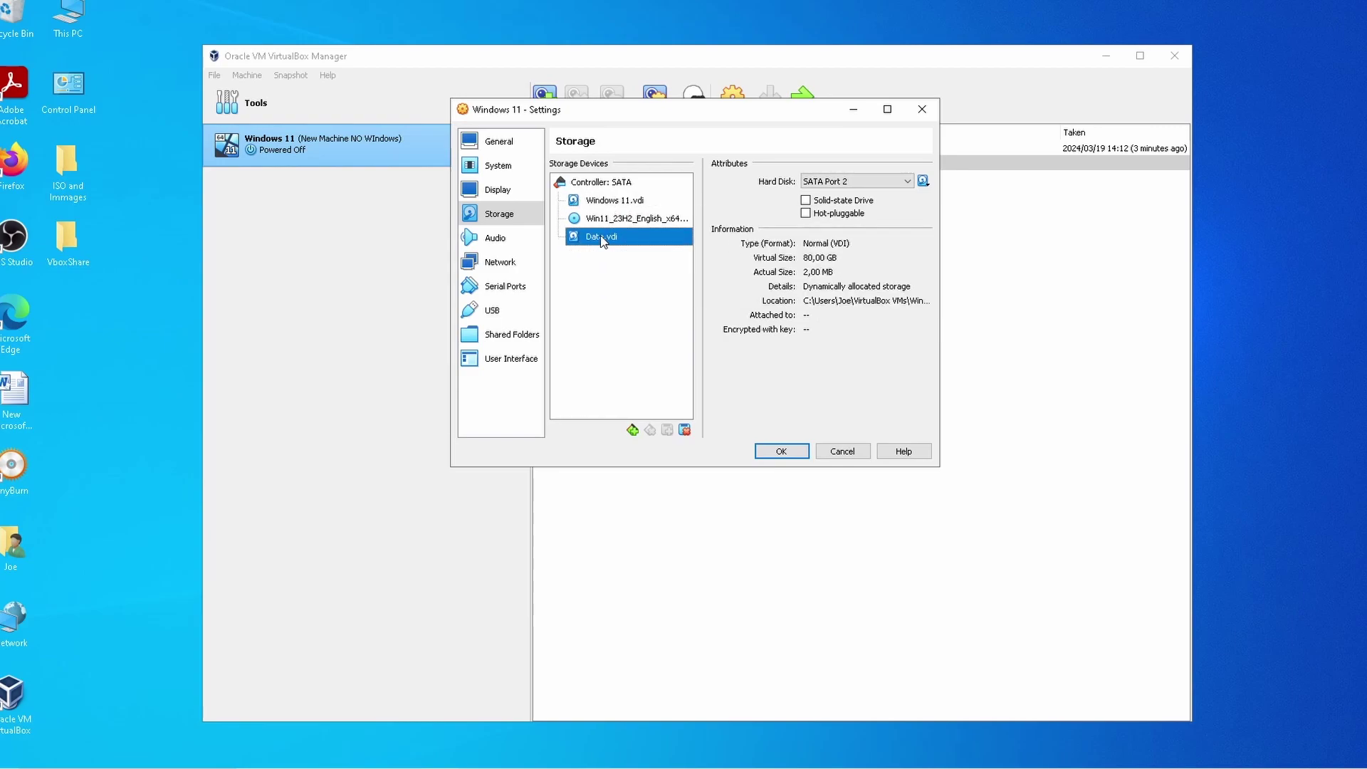
click(781, 451)
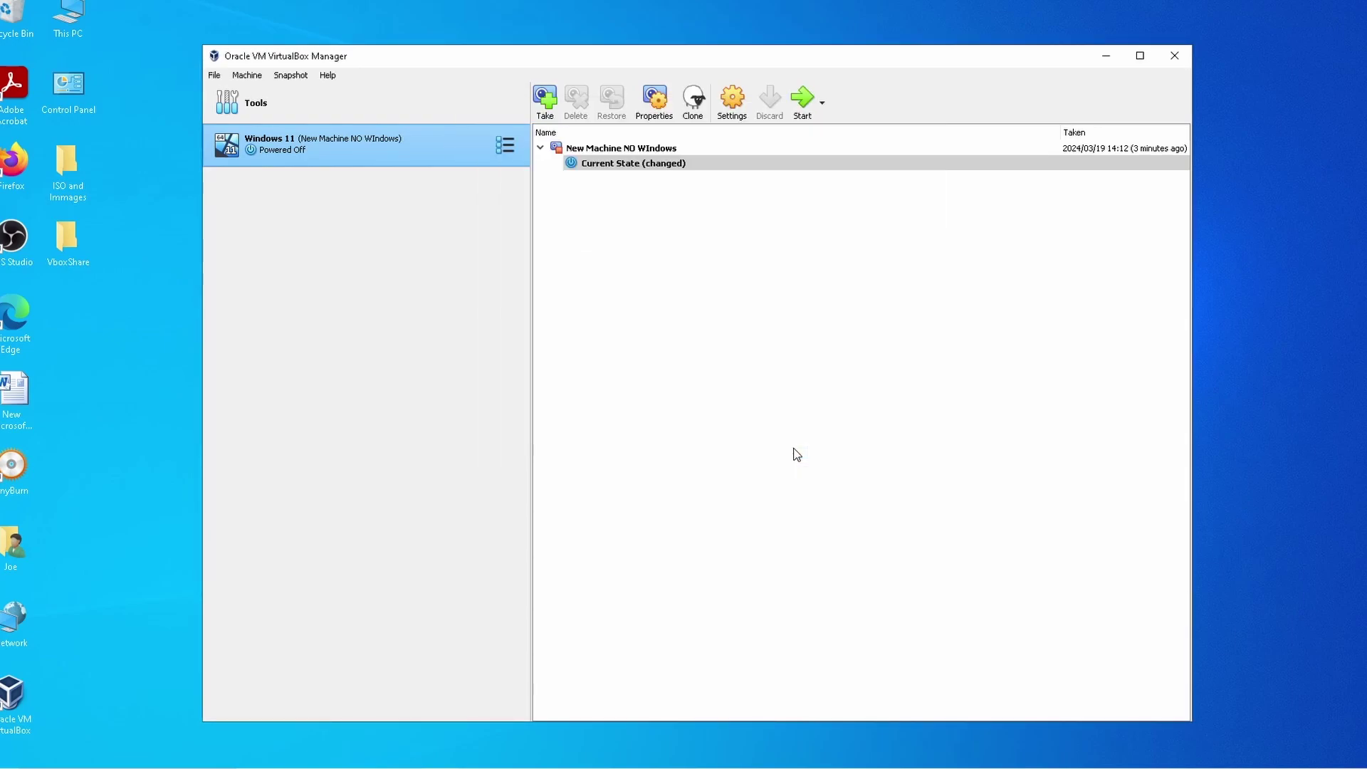
Look over the "New Machine NO WIndows" snapshot and the current state in the snapshot list
click(644, 148)
click(642, 166)
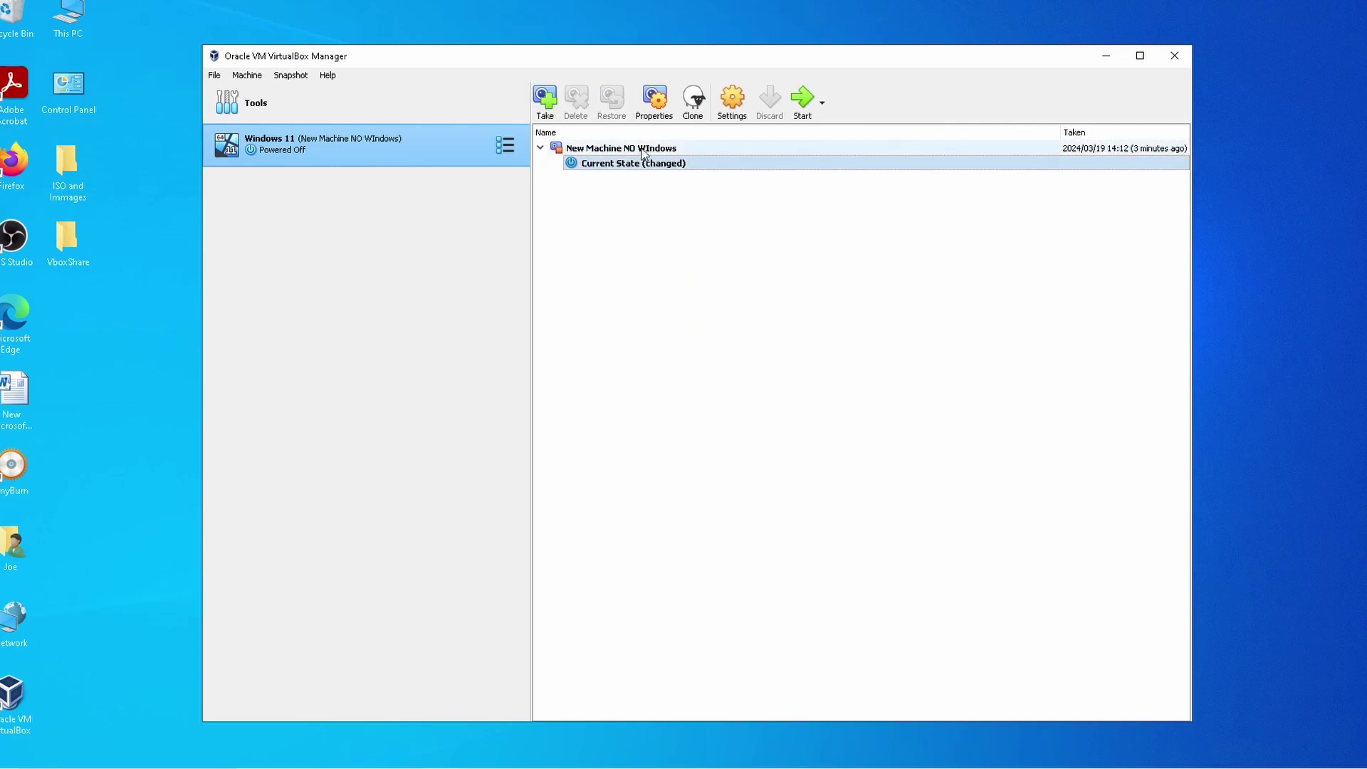
click(643, 151)
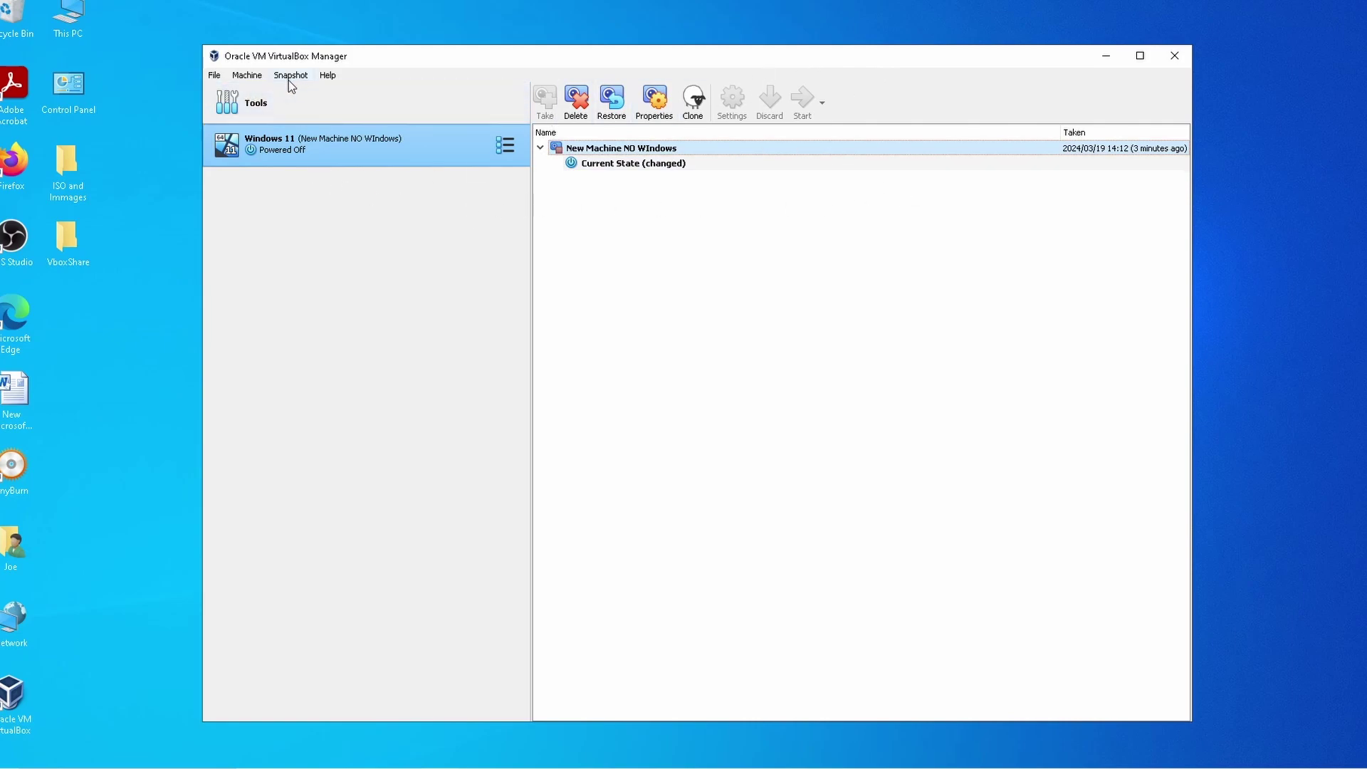
Quit VirtualBox Manager
click(249, 75)
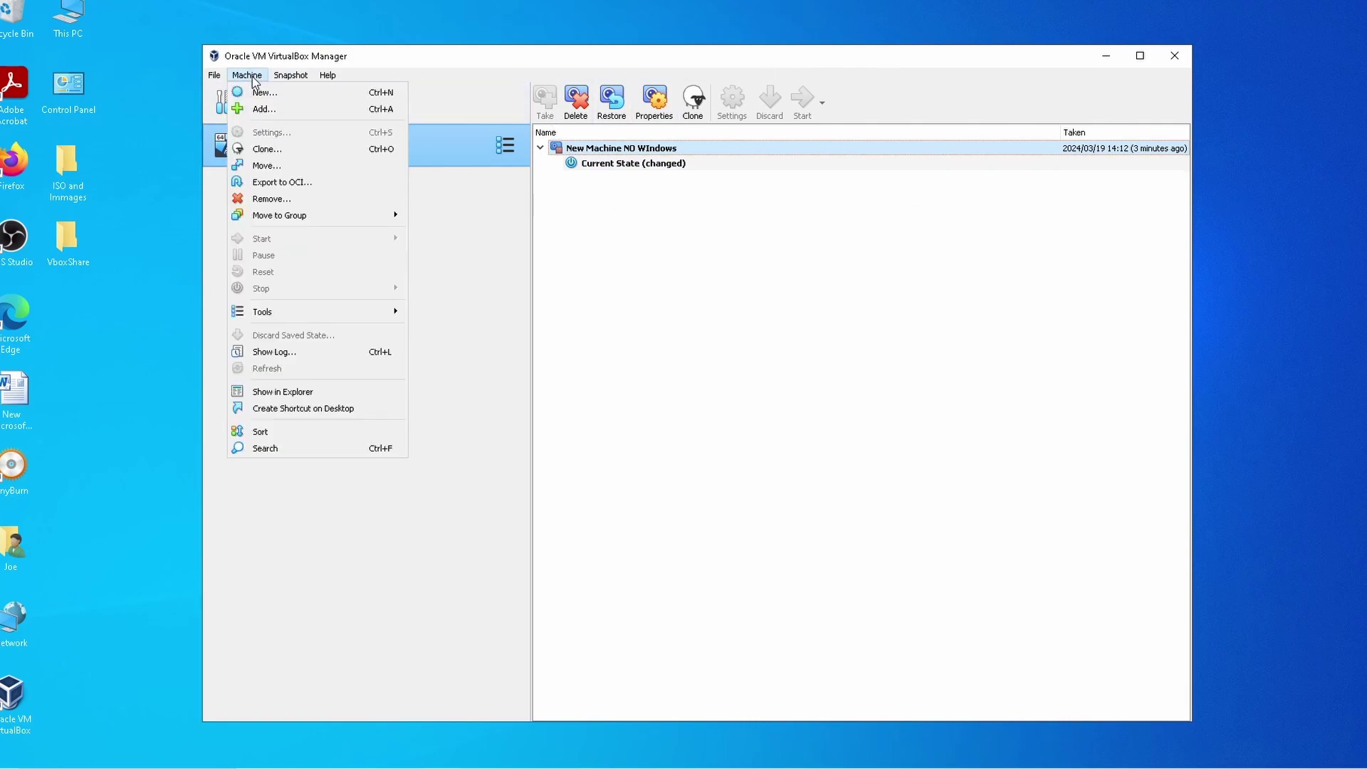
click(775, 280)
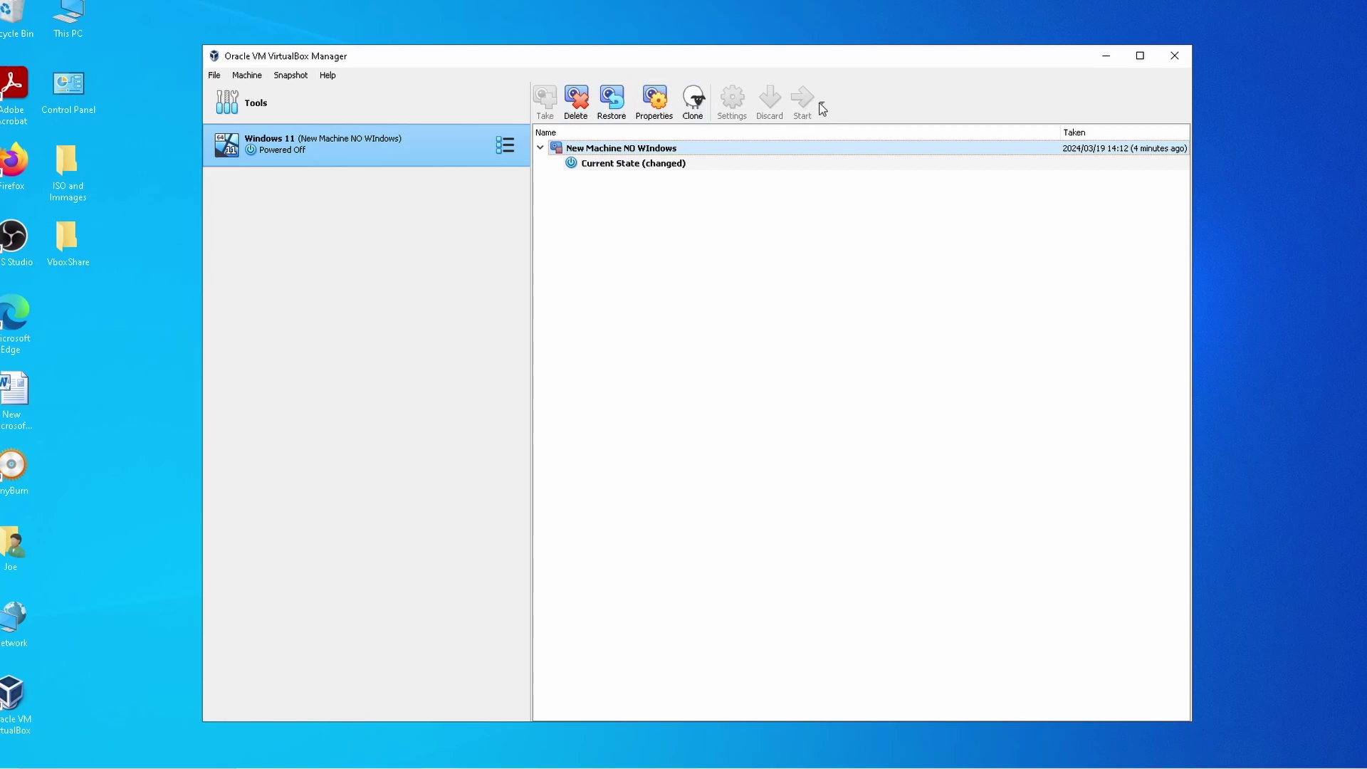
click(224, 75)
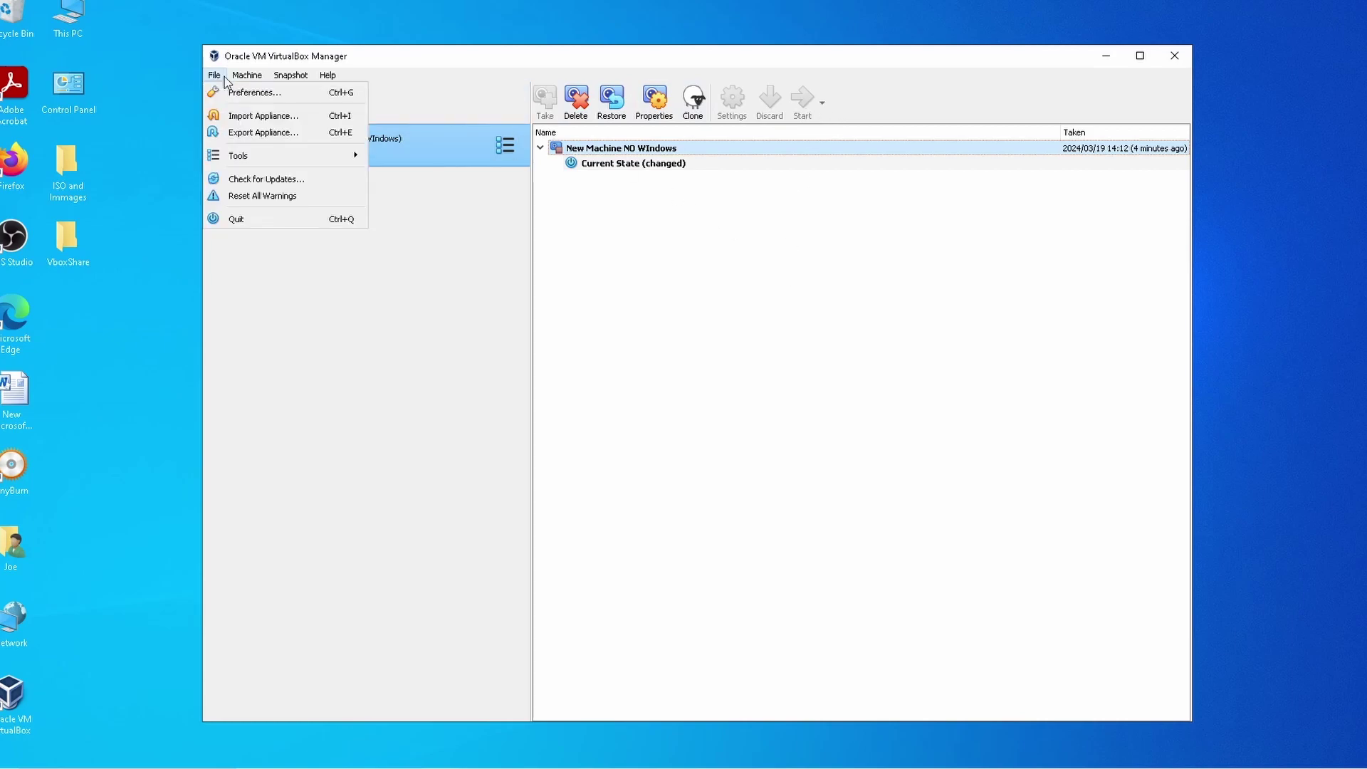
click(243, 218)
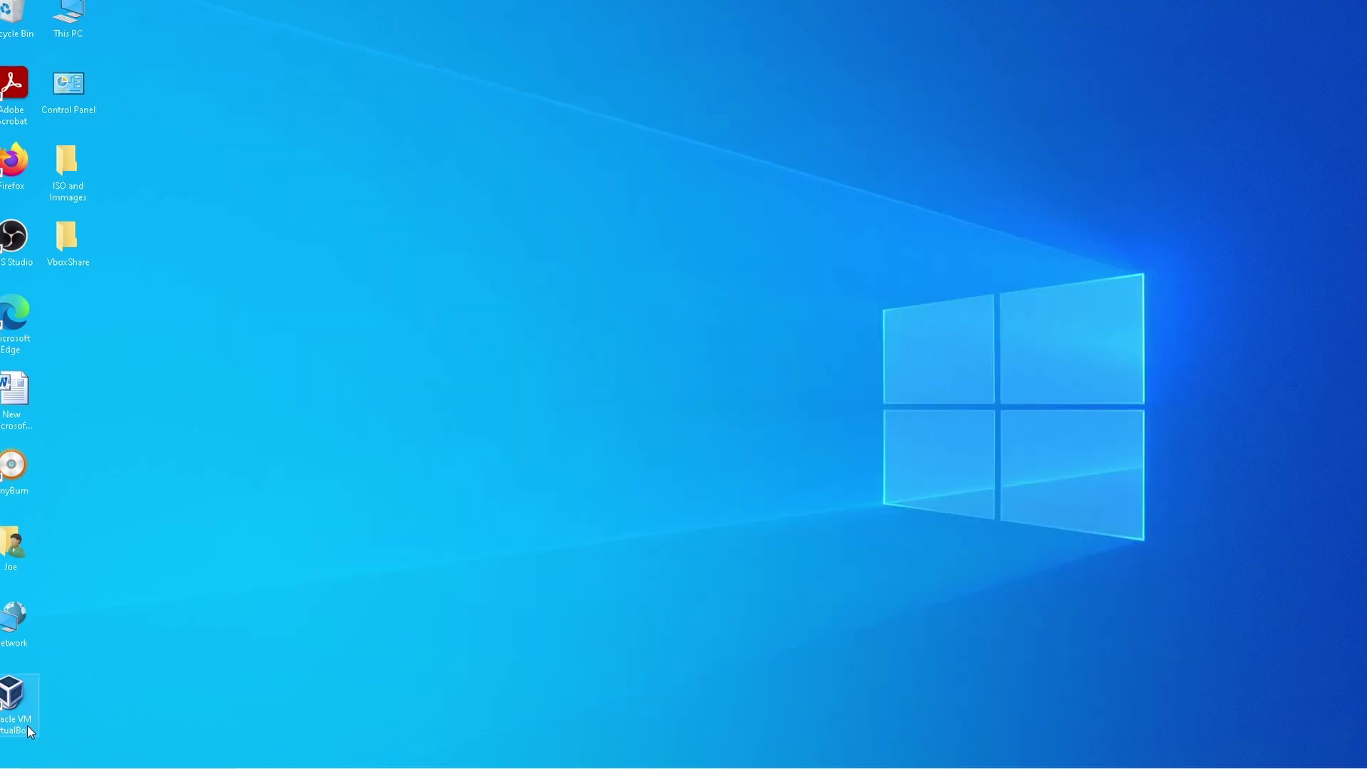